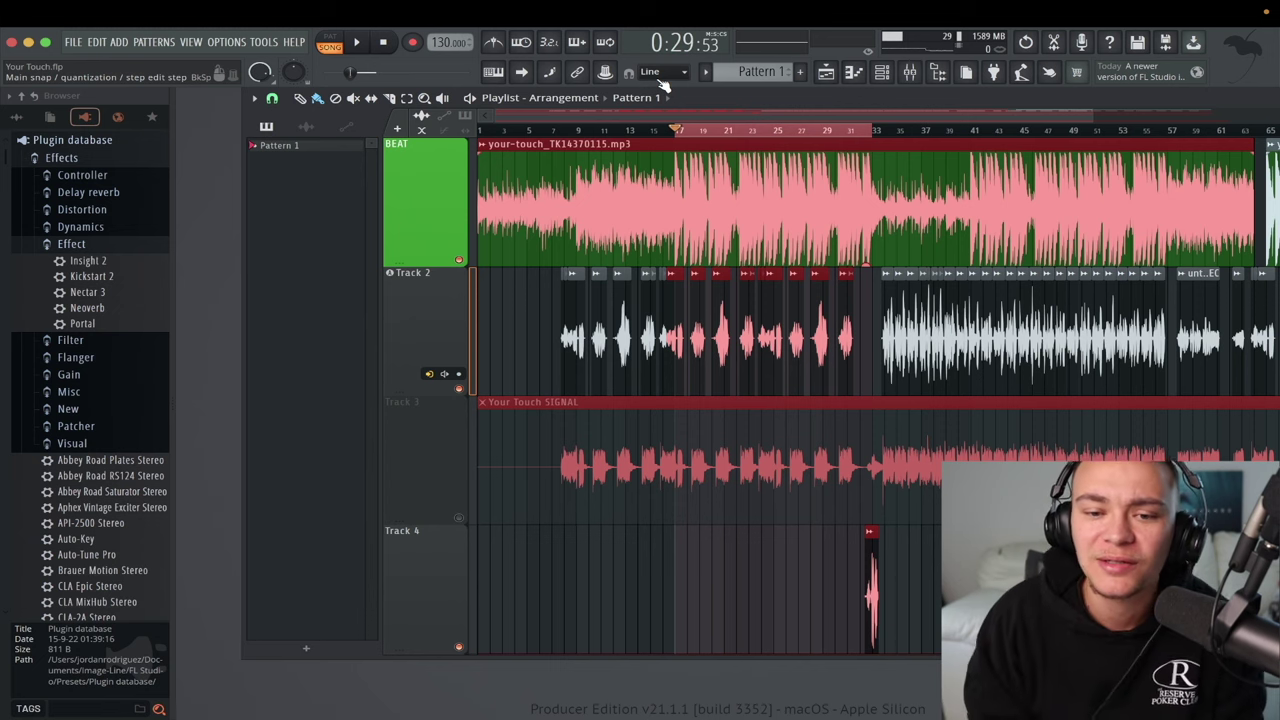
# Step: Play the song from bar 7, just before the first vocal clips, to hear the dry vocal over the beat
pyautogui.click(566, 134)
pyautogui.scroll(3, 565, 240)
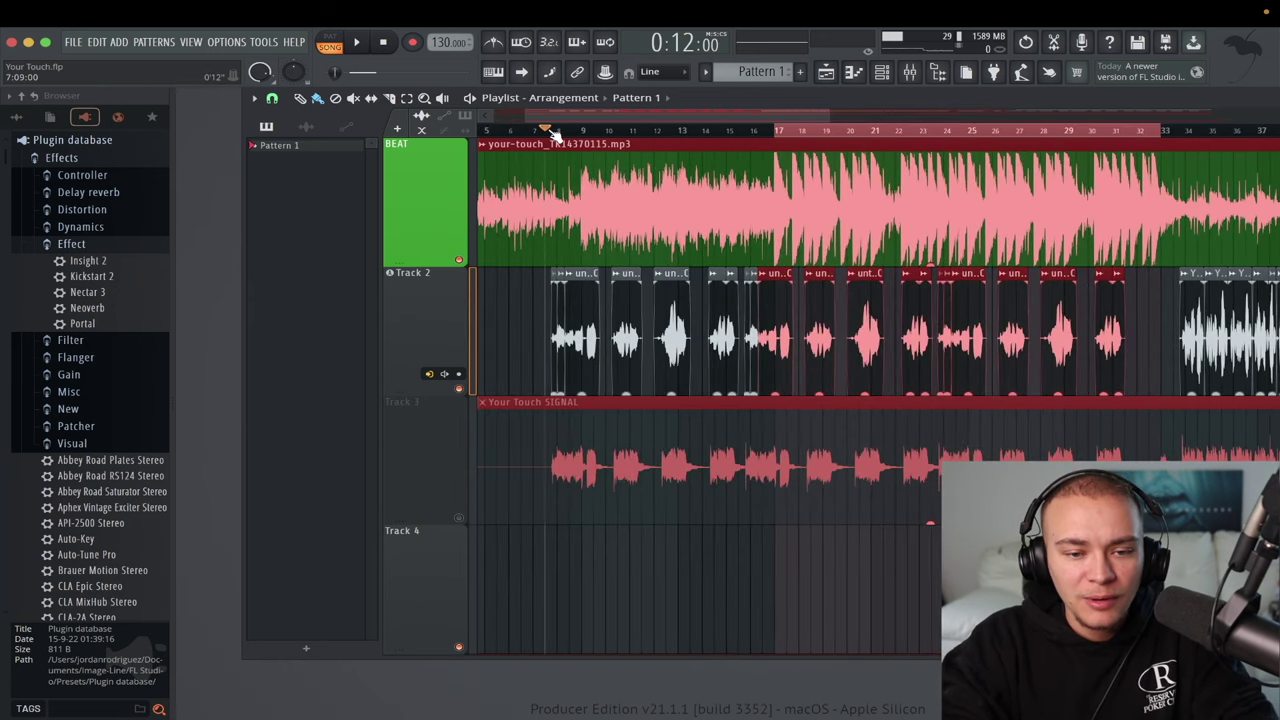
pyautogui.press('space')
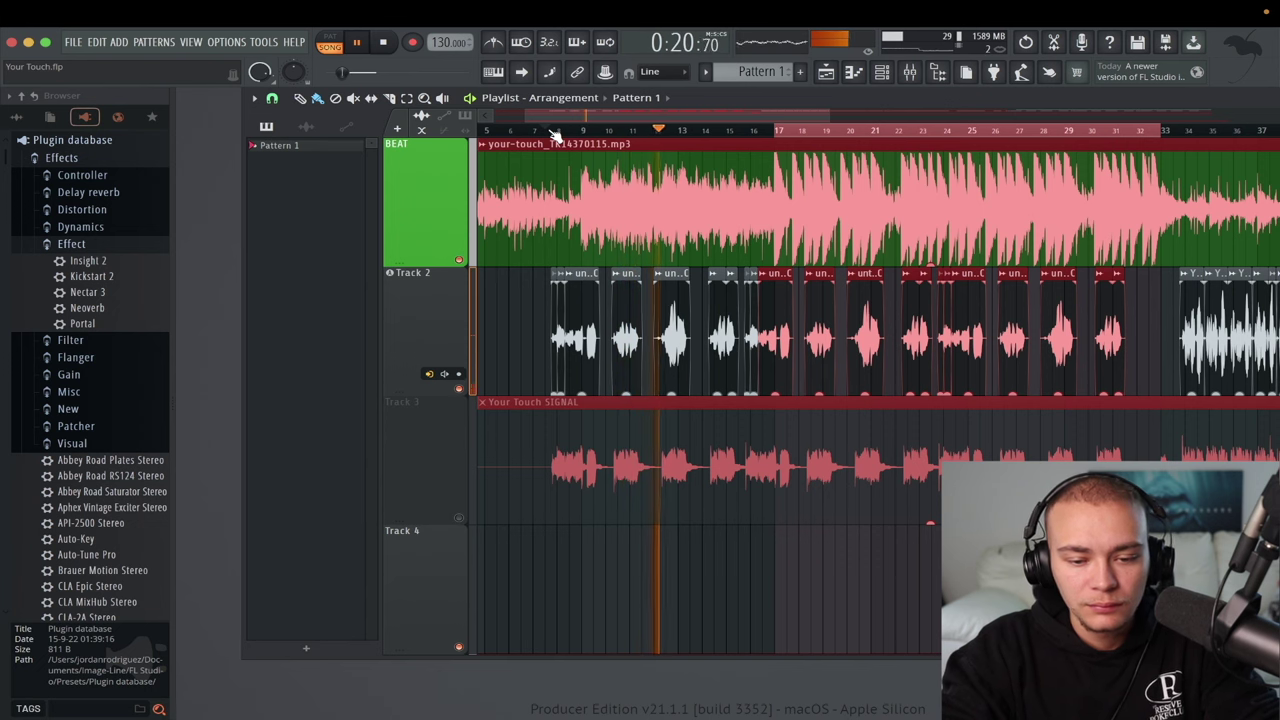
pyautogui.press('space')
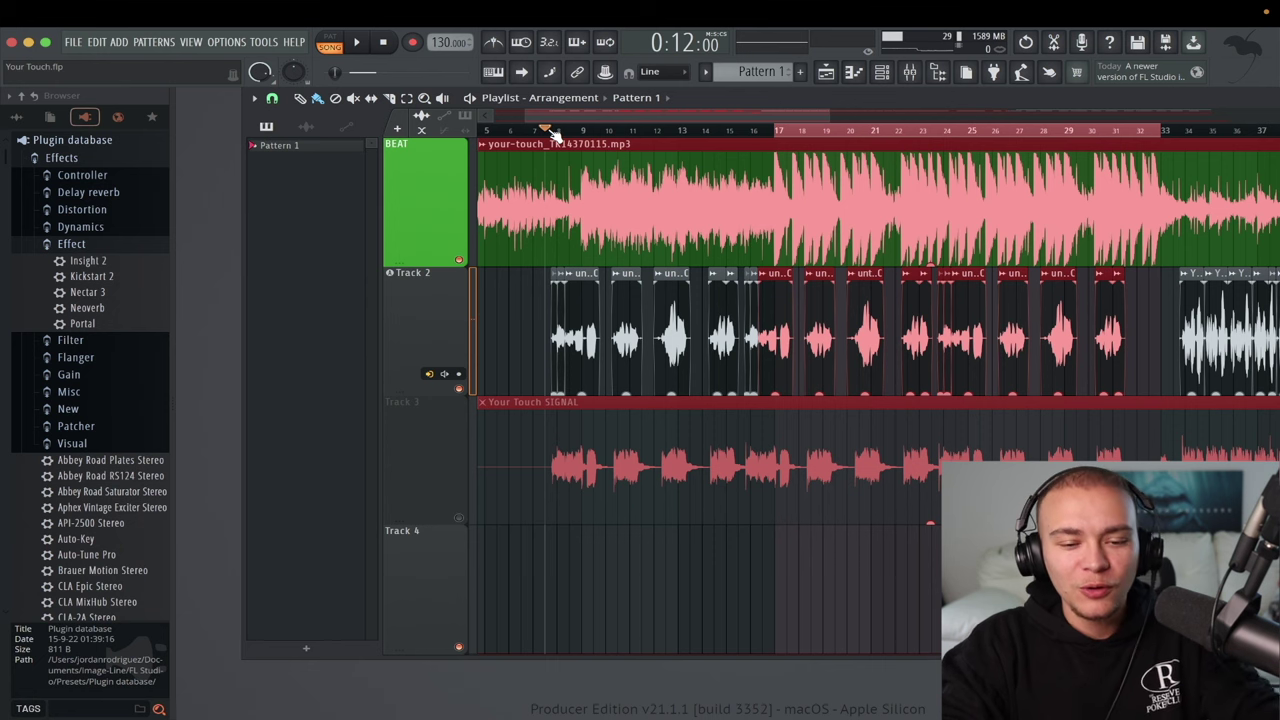
# Step: Set the BEAT playlist track to audio track mode, linked to mixer Insert 2
pyautogui.rightClick(433, 198)
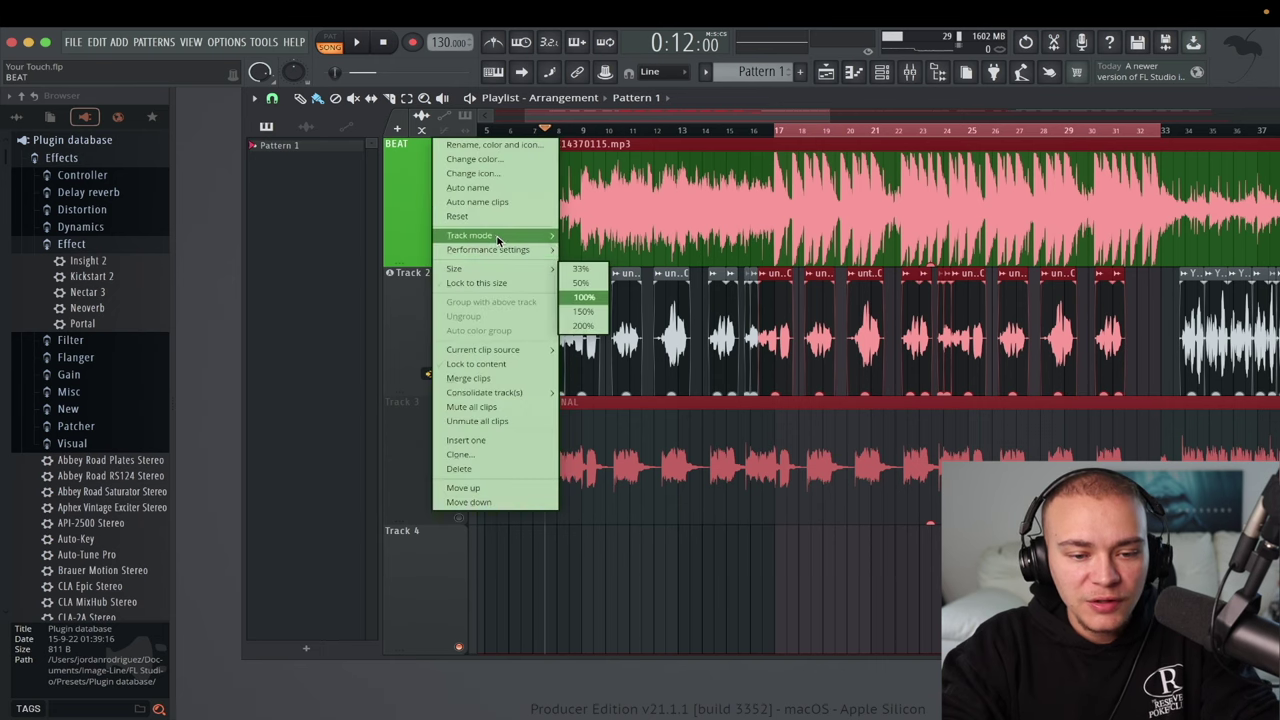
pyautogui.moveTo(543, 236)
pyautogui.moveTo(628, 250)
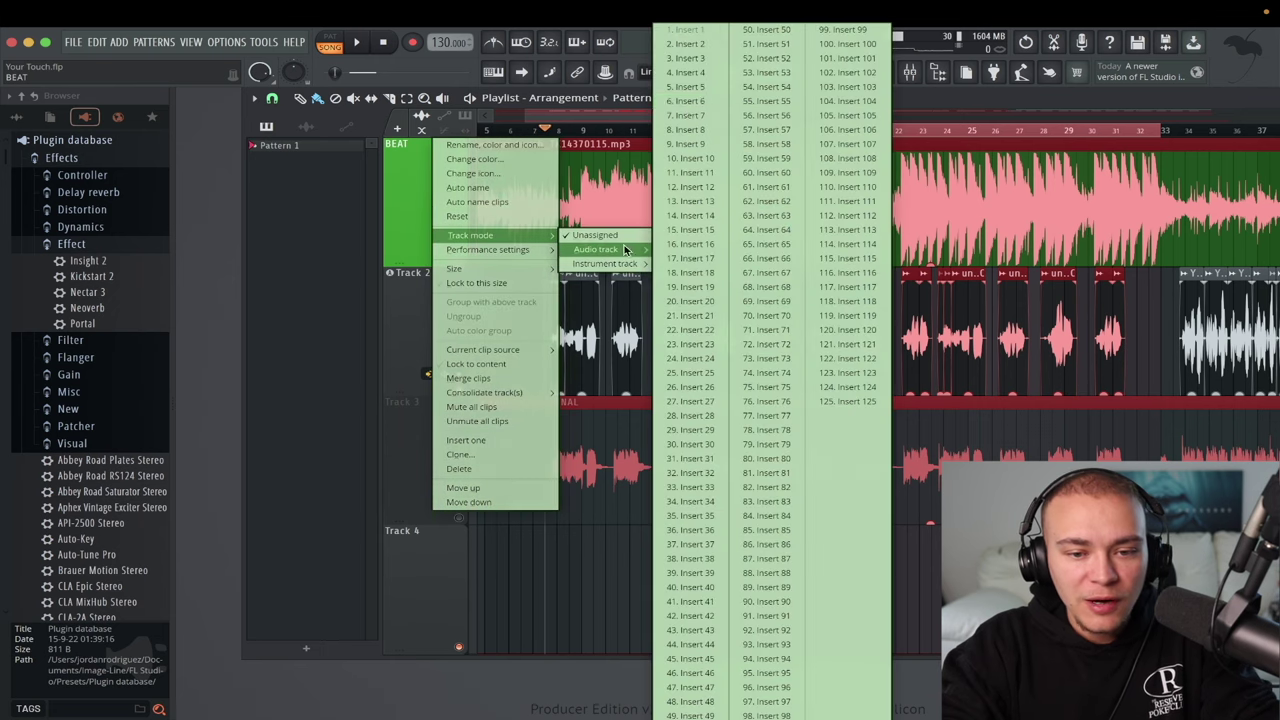
pyautogui.click(690, 45)
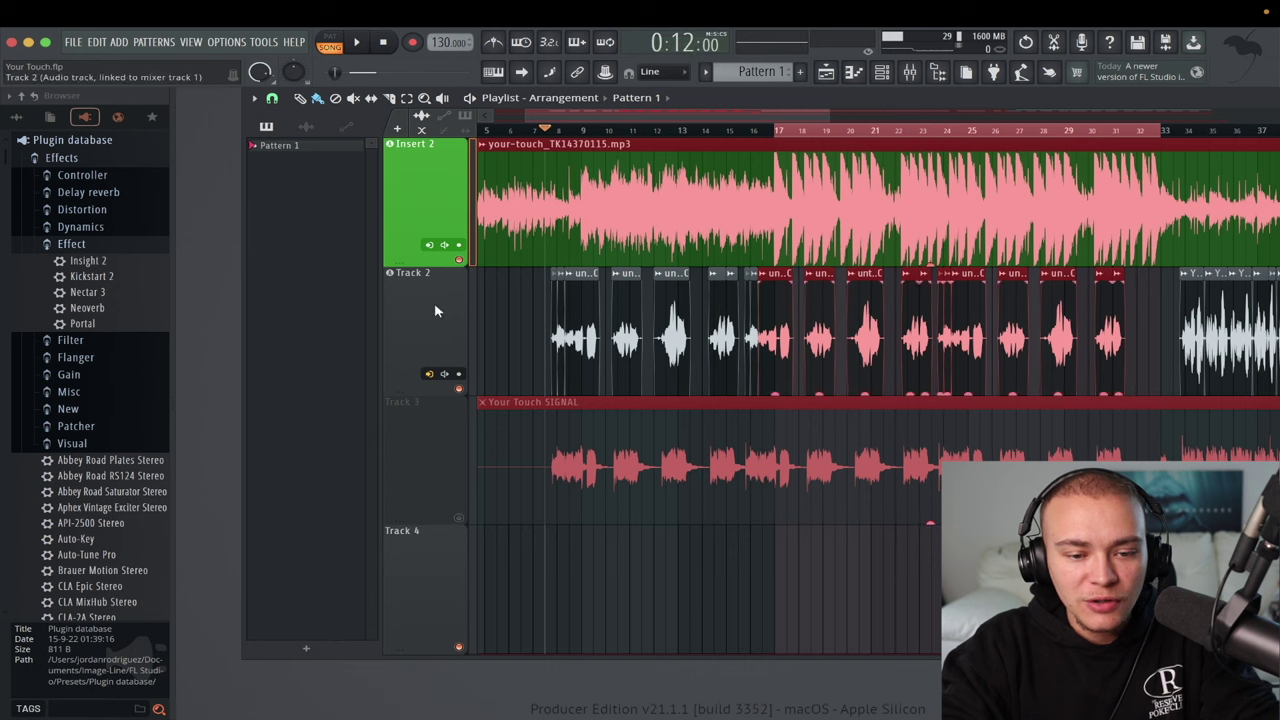
# Step: Check which mixer insert the vocal clips' Track 2 is linked to as an audio track
pyautogui.rightClick(435, 311)
pyautogui.click(480, 343)
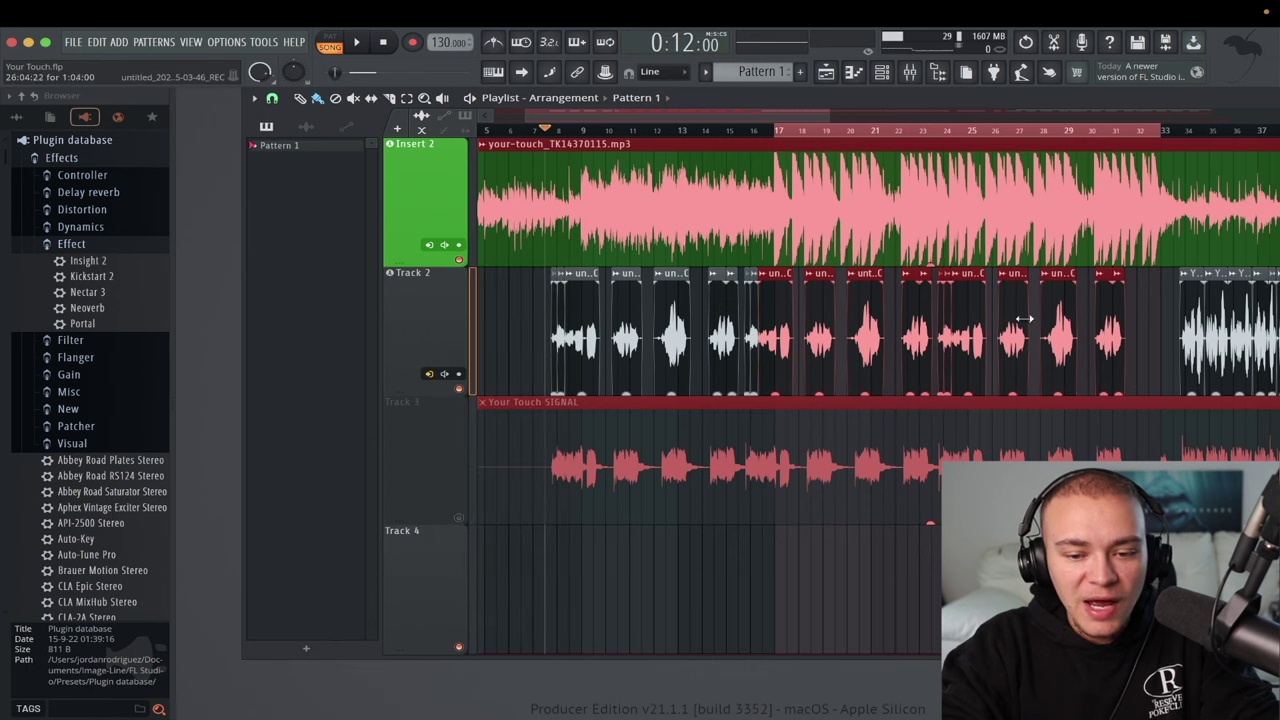
pyautogui.rightClick(428, 338)
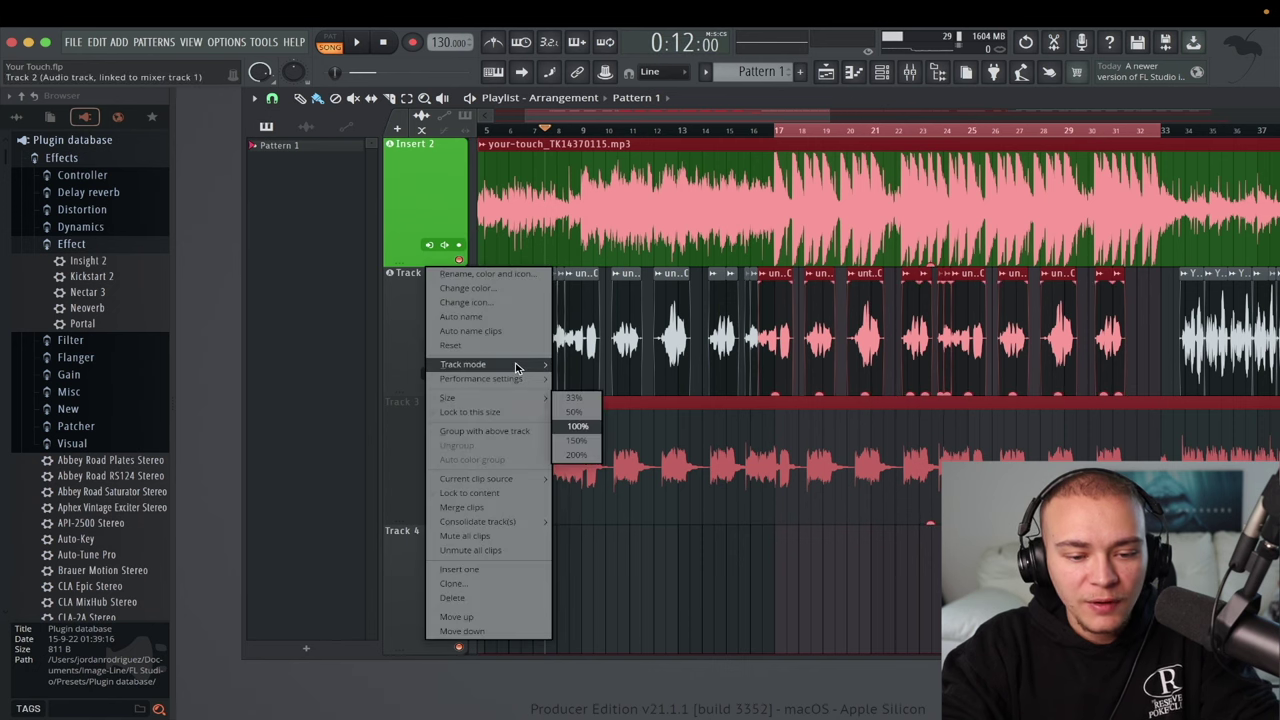
pyautogui.moveTo(517, 368)
pyautogui.moveTo(588, 378)
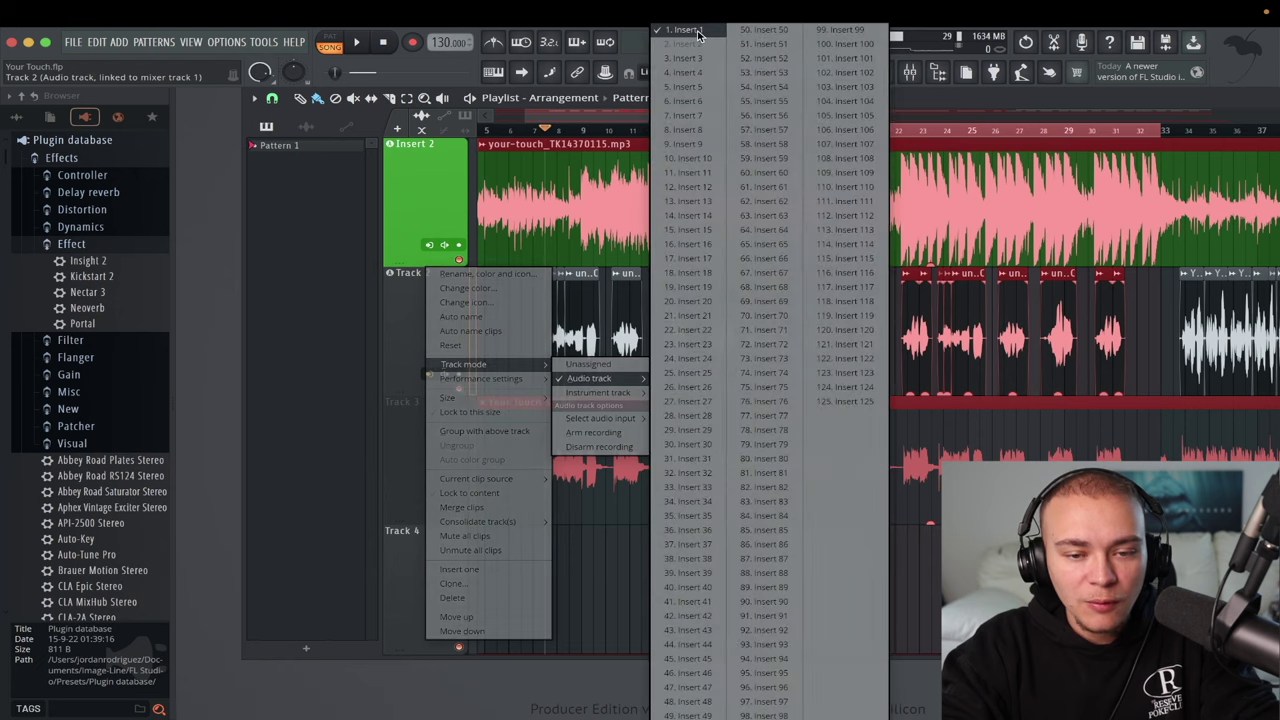
pyautogui.click(393, 305)
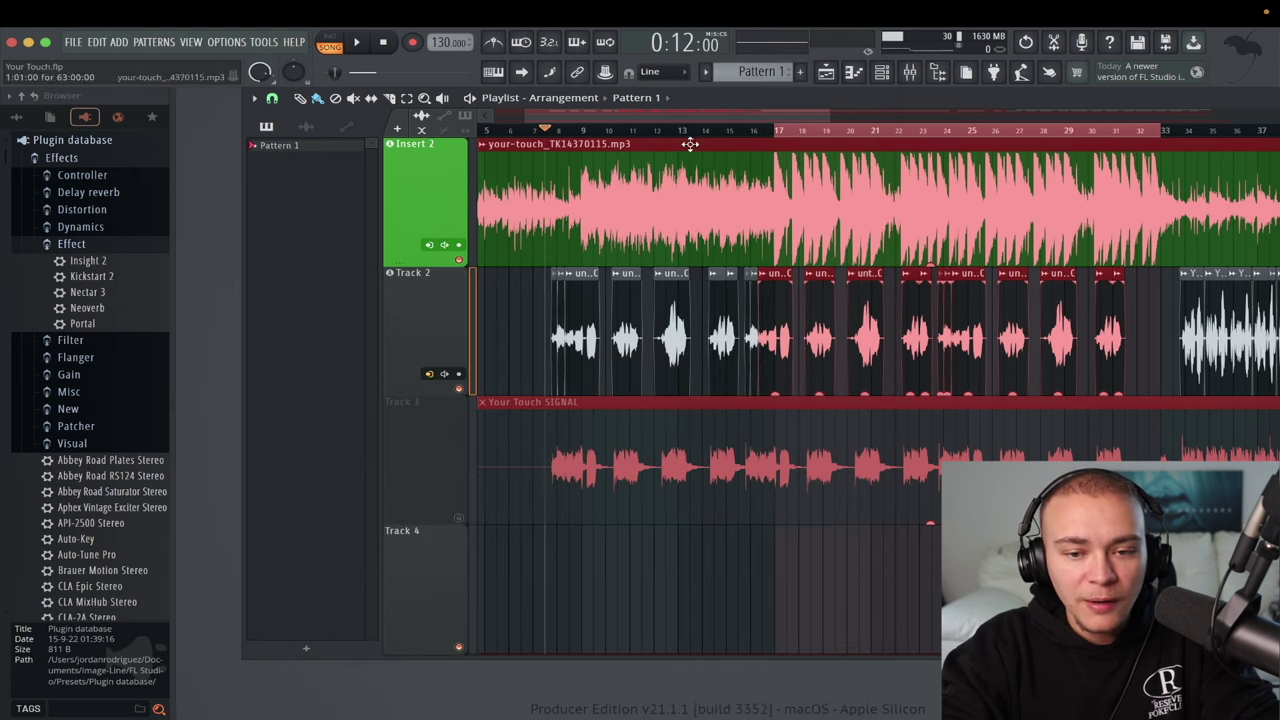
# Step: Rename mixer Insert 1 as VOCAL and colour it purple
pyautogui.click(910, 75)
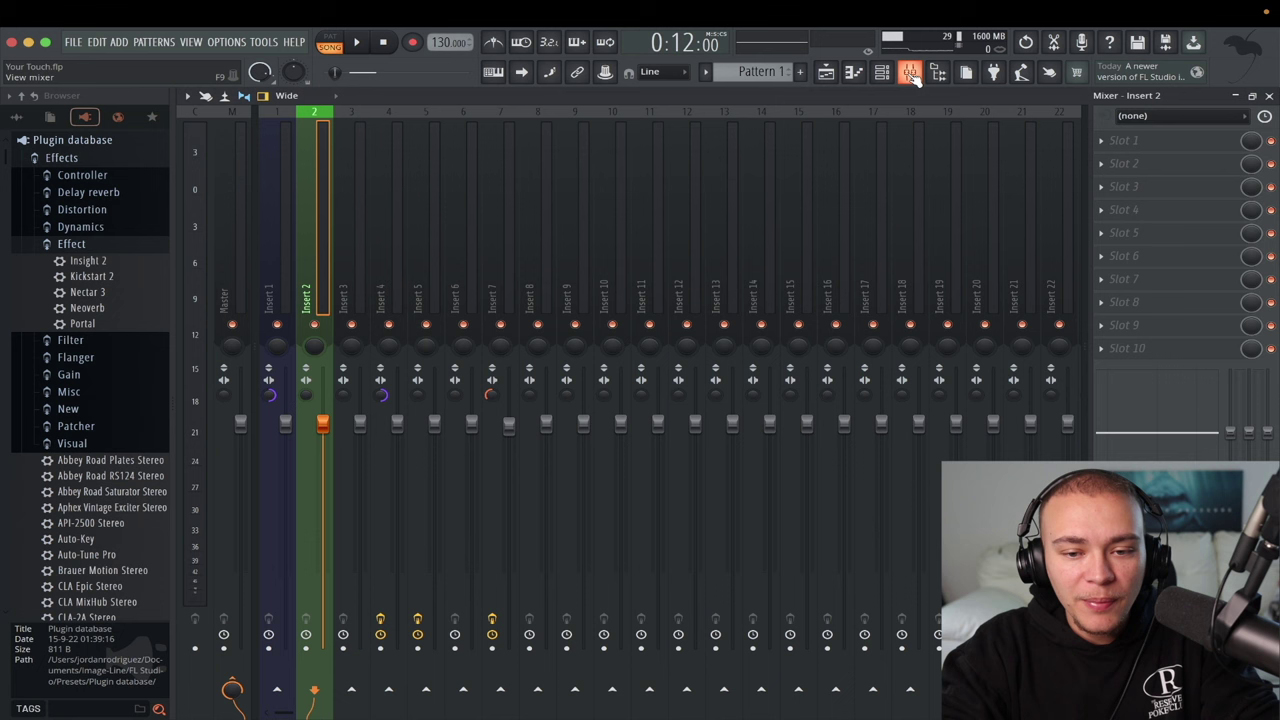
pyautogui.click(273, 258)
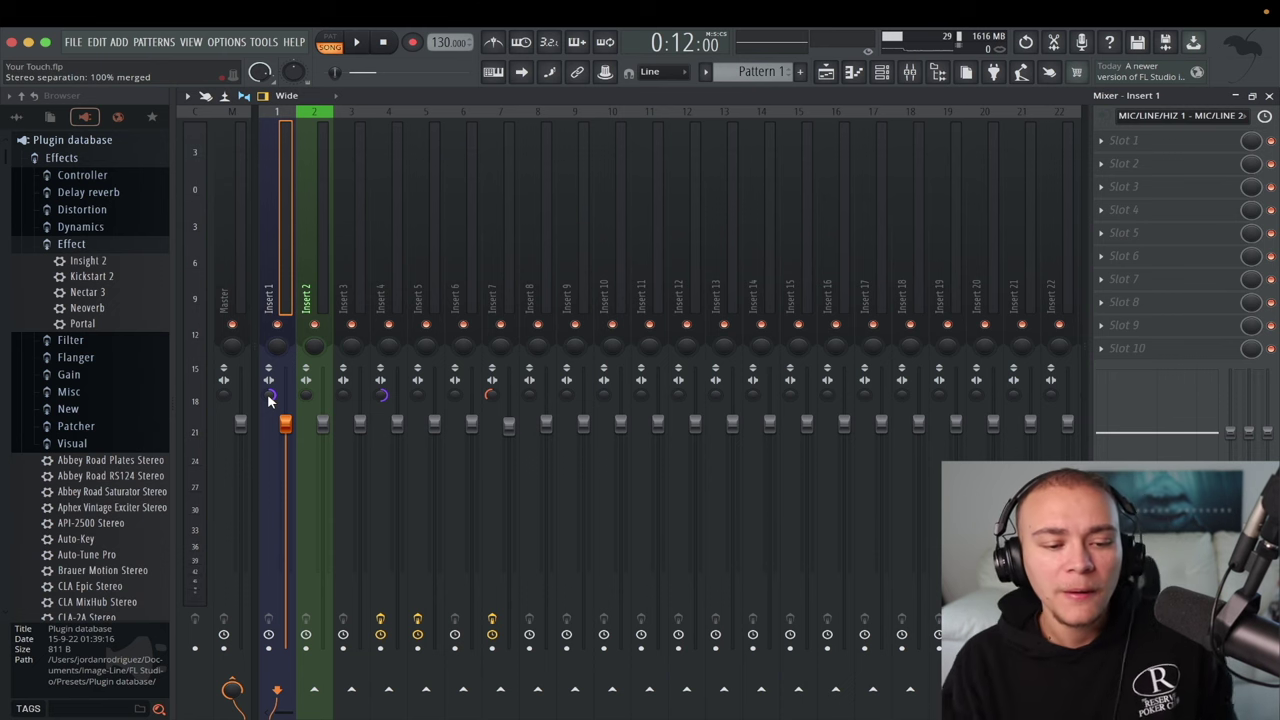
pyautogui.rightClick(277, 271)
pyautogui.press('Escape')
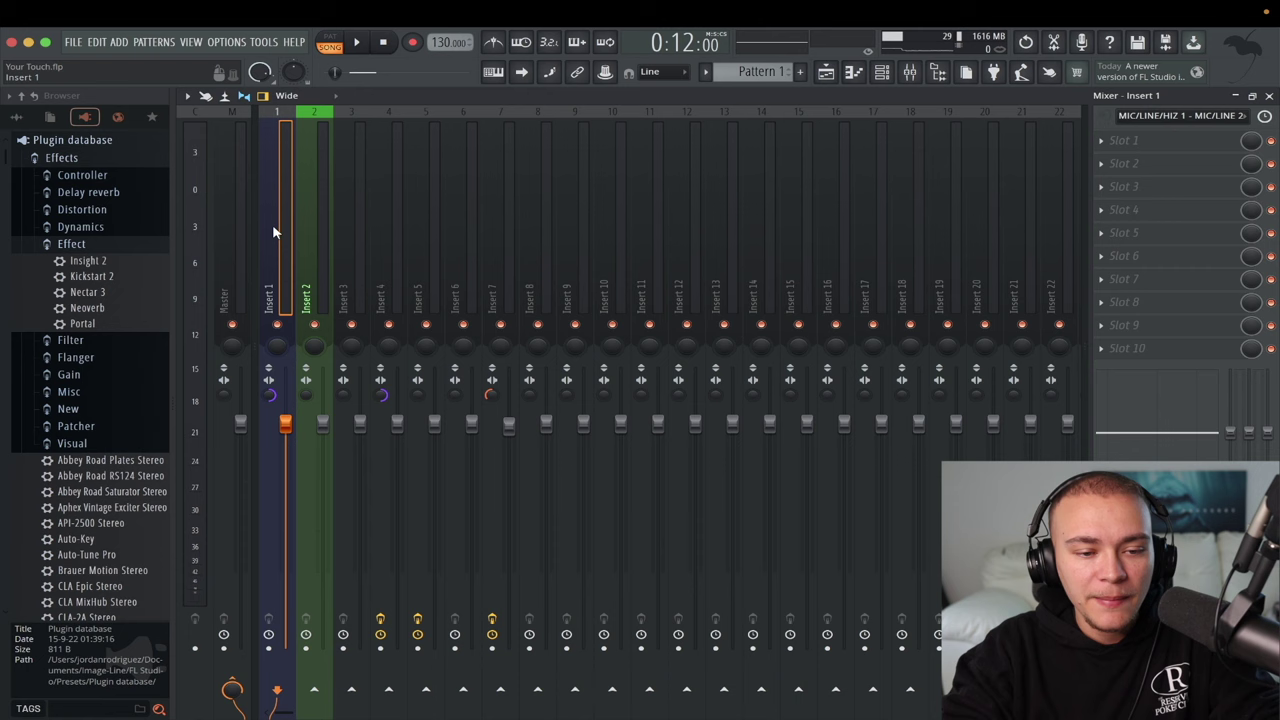
pyautogui.rightClick(279, 280)
pyautogui.click(366, 124)
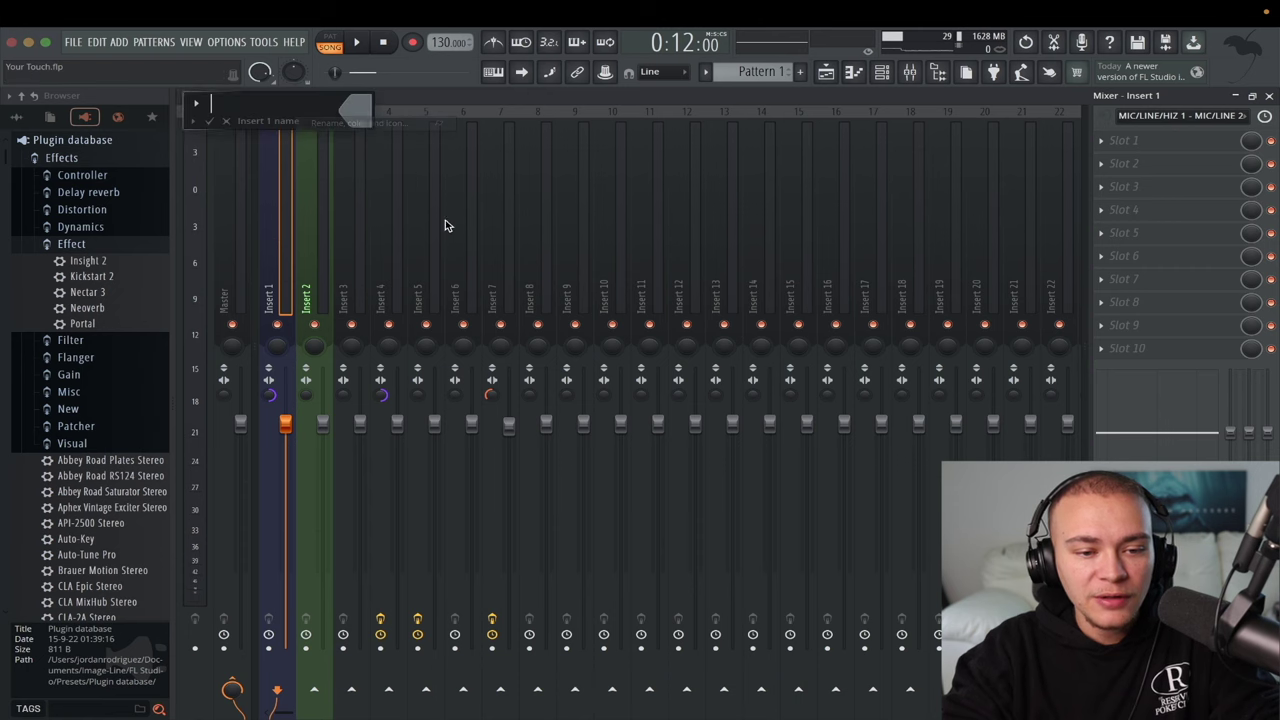
pyautogui.write('VOCAL')
pyautogui.press('Return')
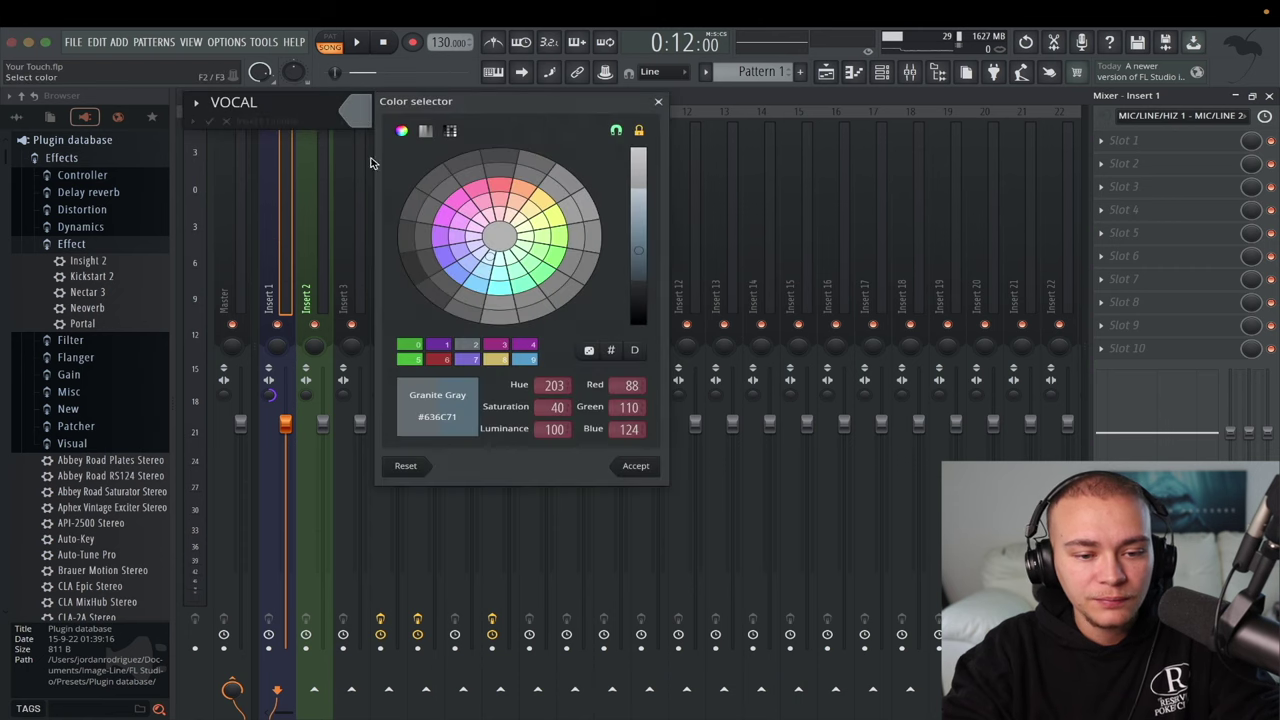
pyautogui.click(444, 214)
pyautogui.click(623, 479)
pyautogui.press('Return')
# Step: Rename mixer Insert 2 as BEAT and reselect the VOCAL mixer track
pyautogui.rightClick(314, 229)
pyautogui.click(380, 132)
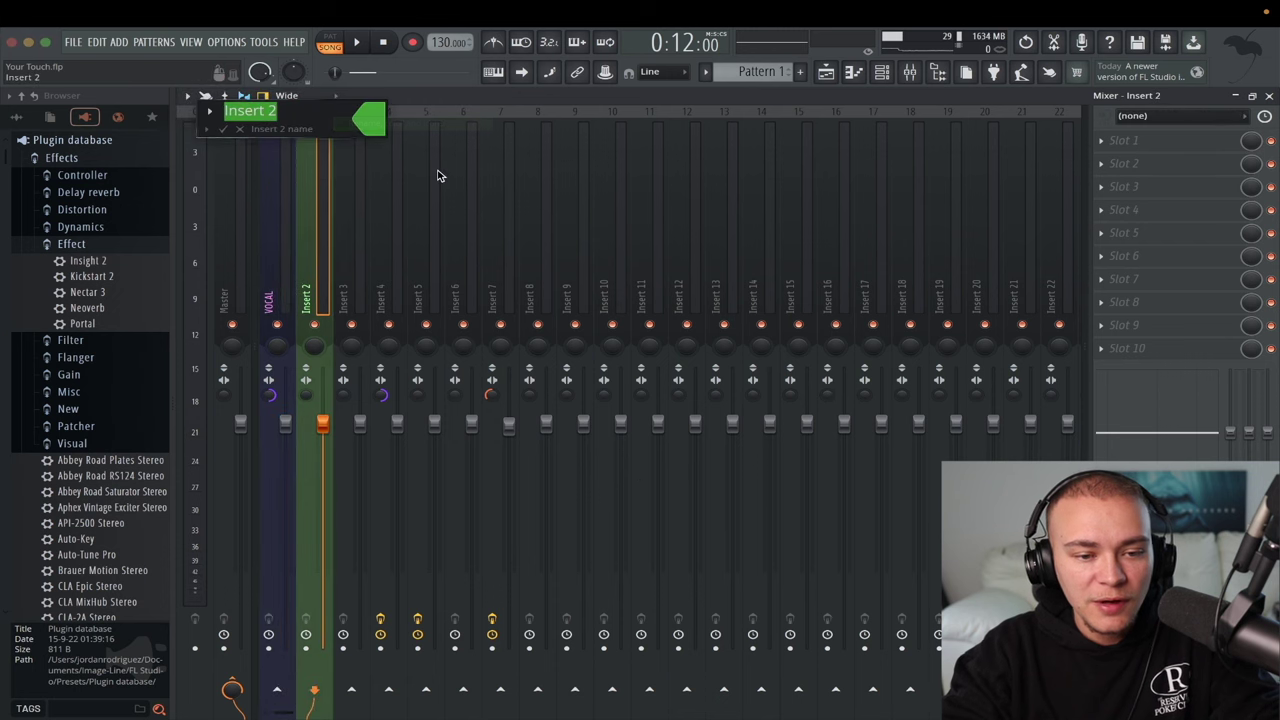
pyautogui.write('BEAT')
pyautogui.press('Return')
pyautogui.click(278, 280)
pyautogui.click(307, 283)
pyautogui.click(276, 277)
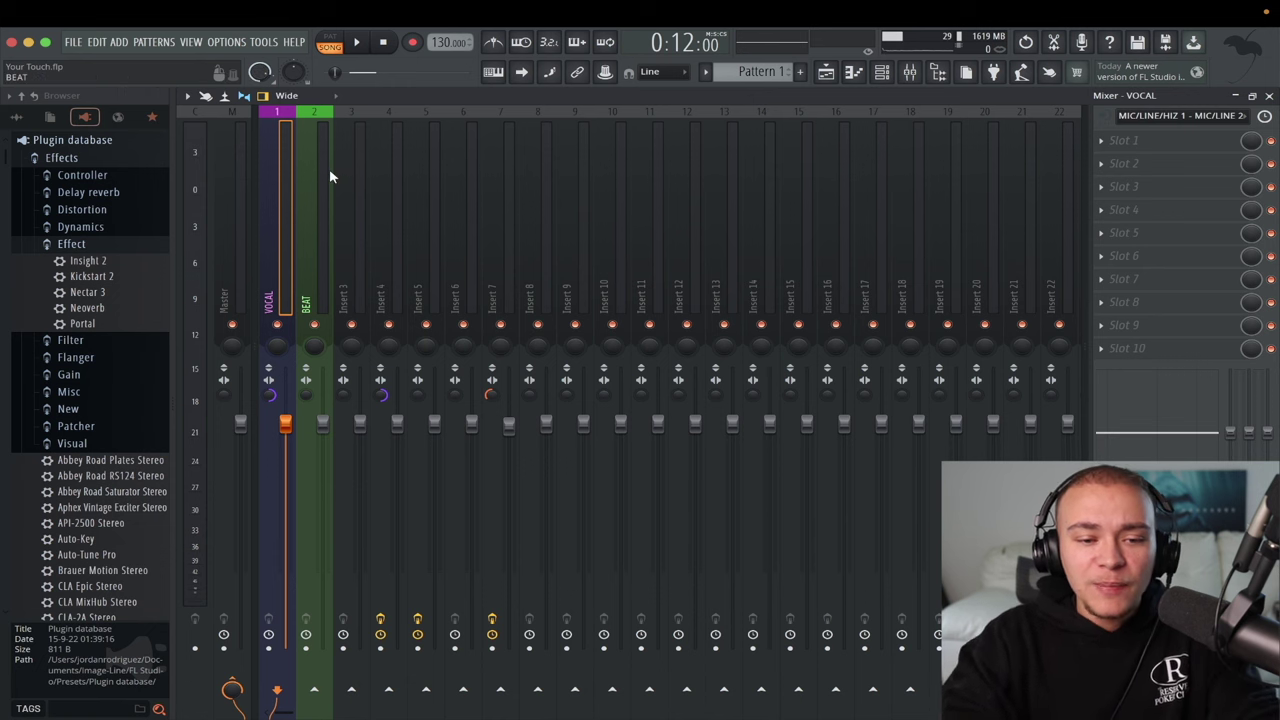
pyautogui.click(1105, 152)
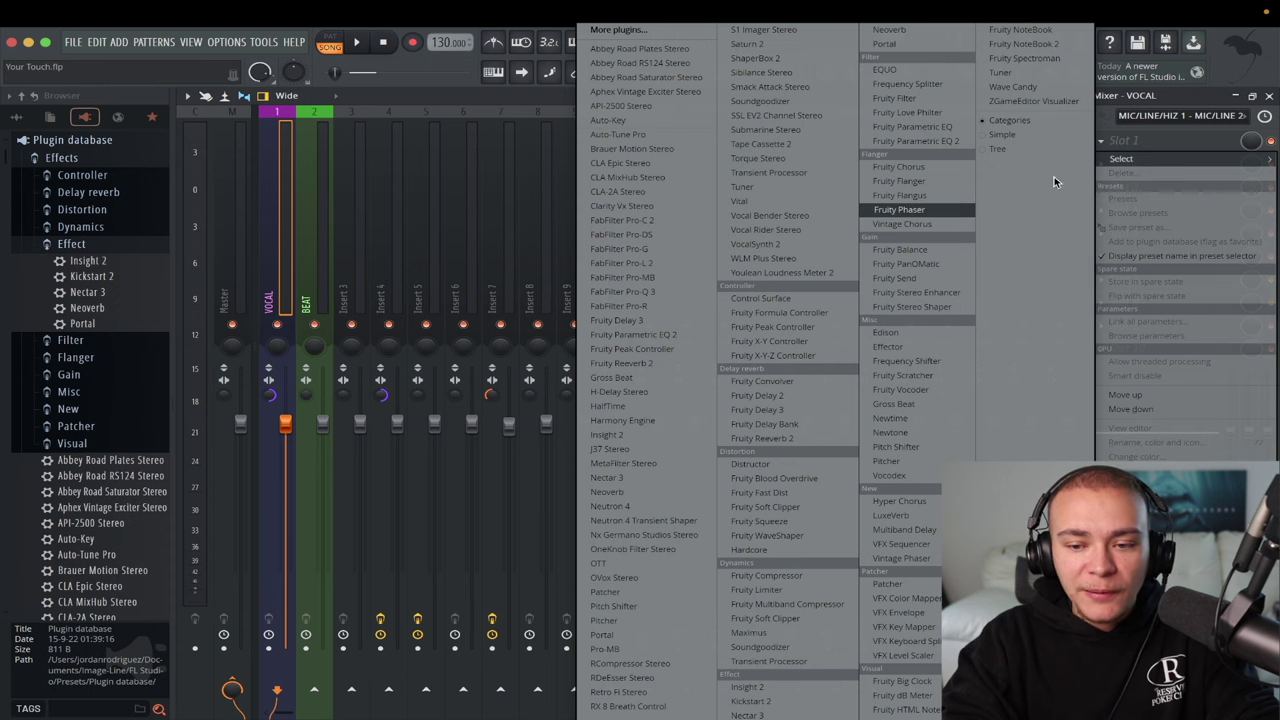
pyautogui.click(660, 30)
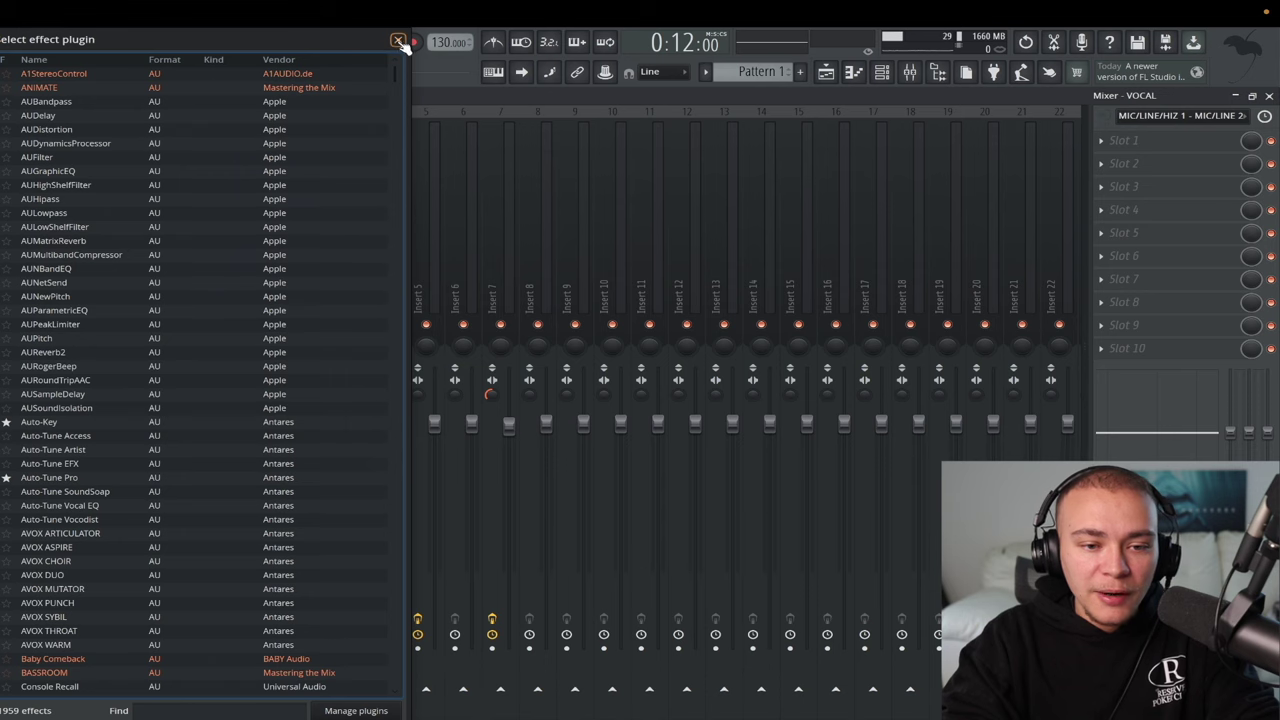
pyautogui.click(397, 41)
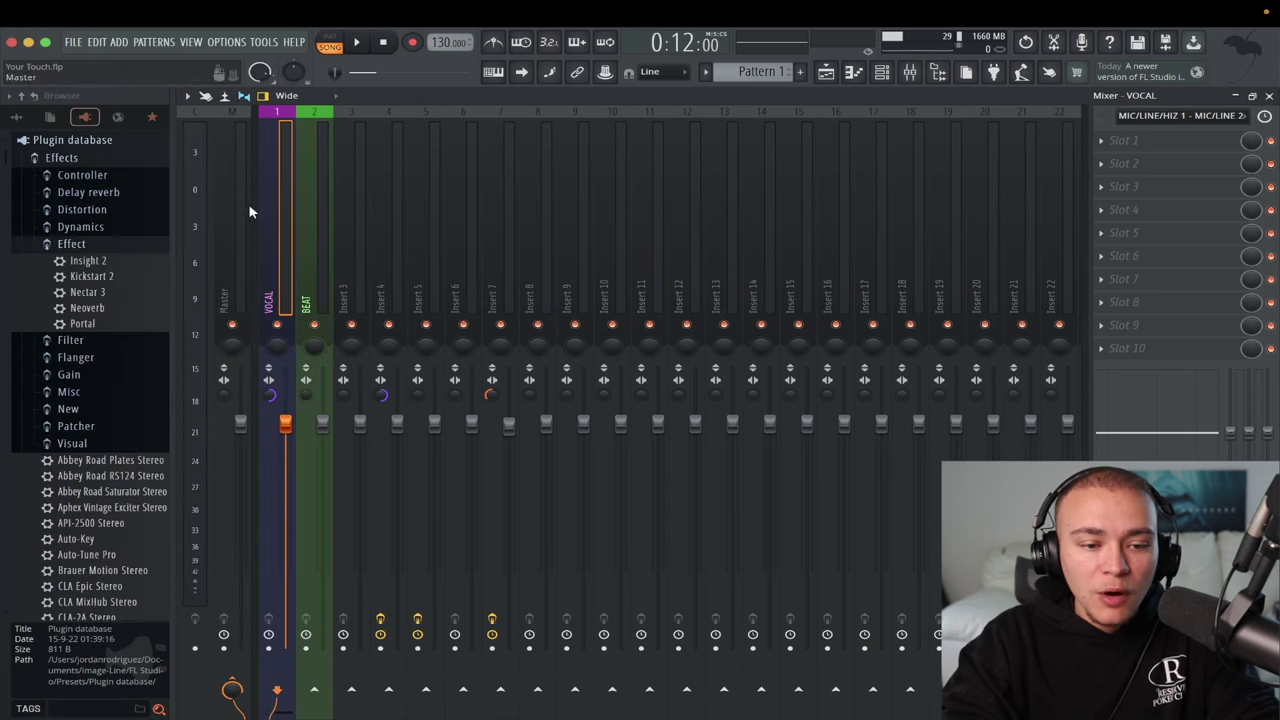
# Step: Find the StudioRack Stereo plugin by searching for "studio" and load it into effect slot 1 of the VOCAL mixer track
pyautogui.click(1120, 140)
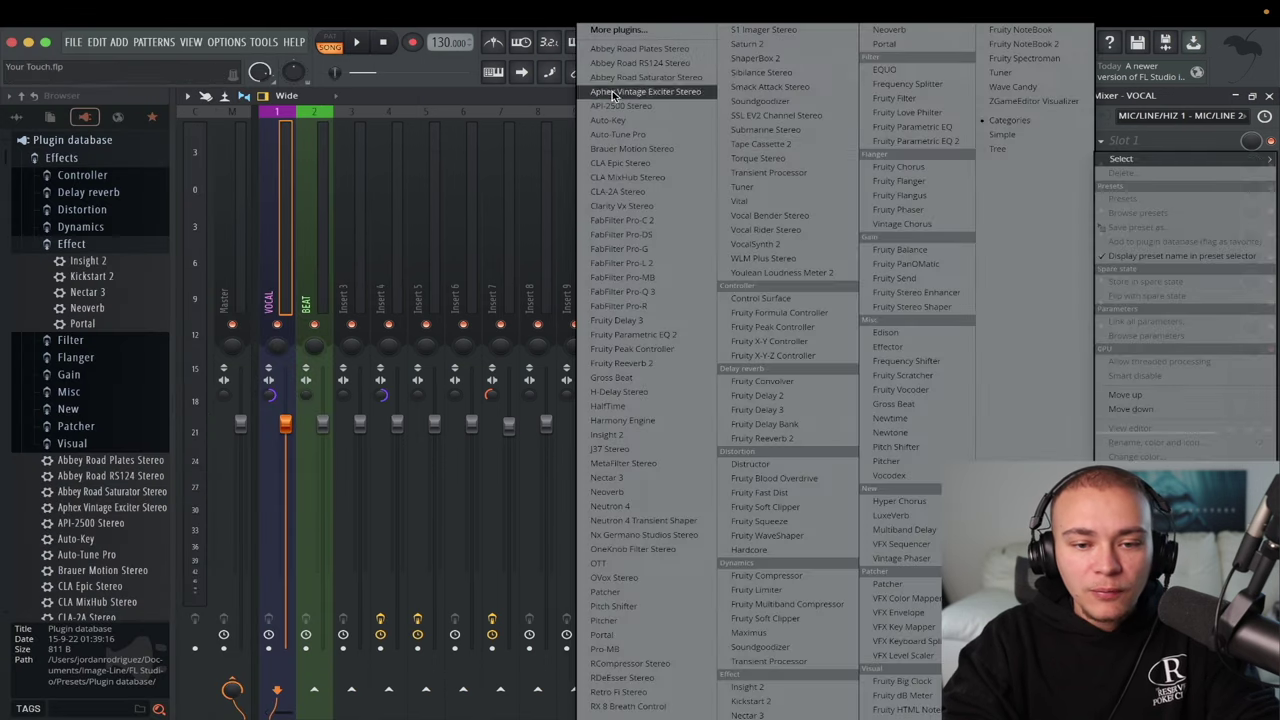
pyautogui.click(645, 40)
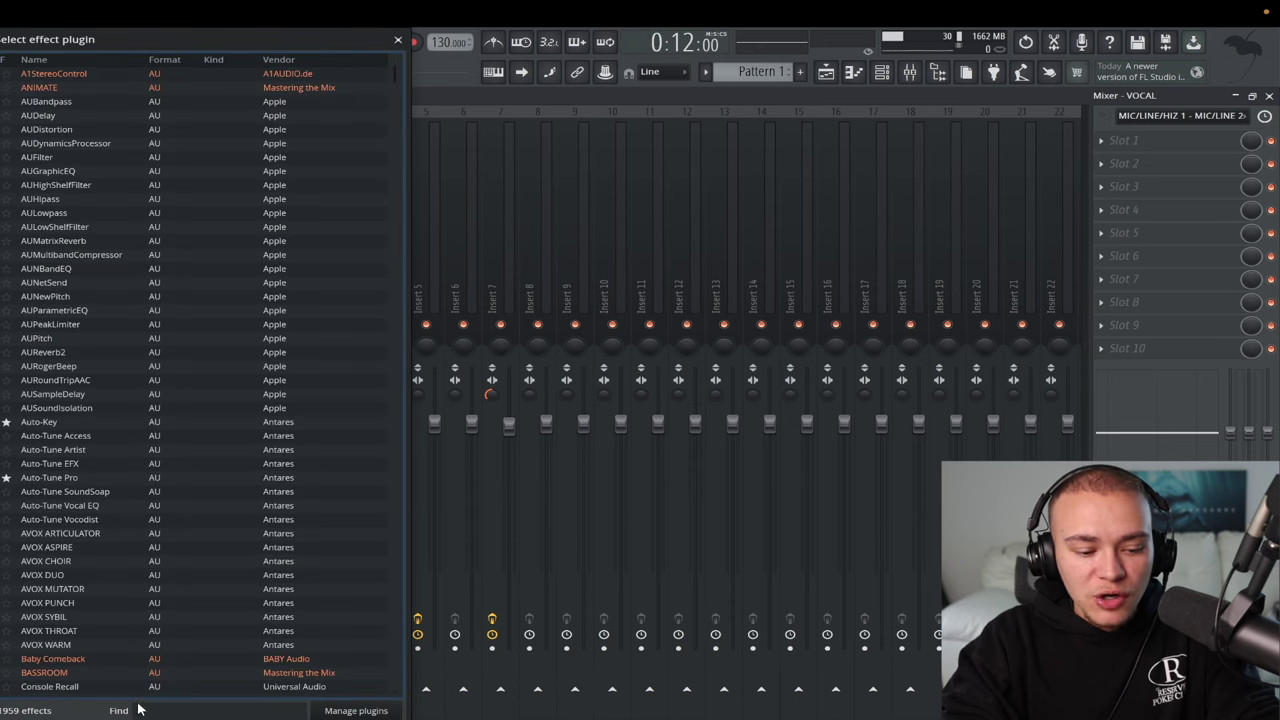
pyautogui.write('studio')
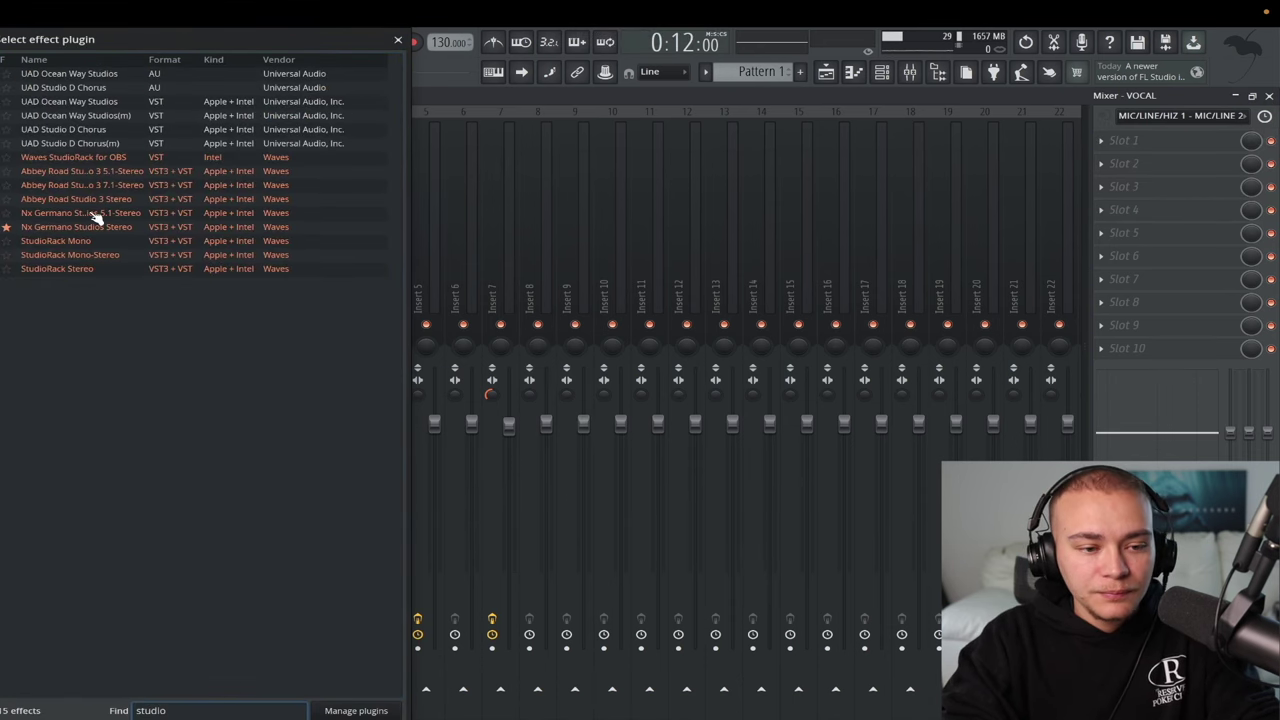
pyautogui.doubleClick(88, 270)
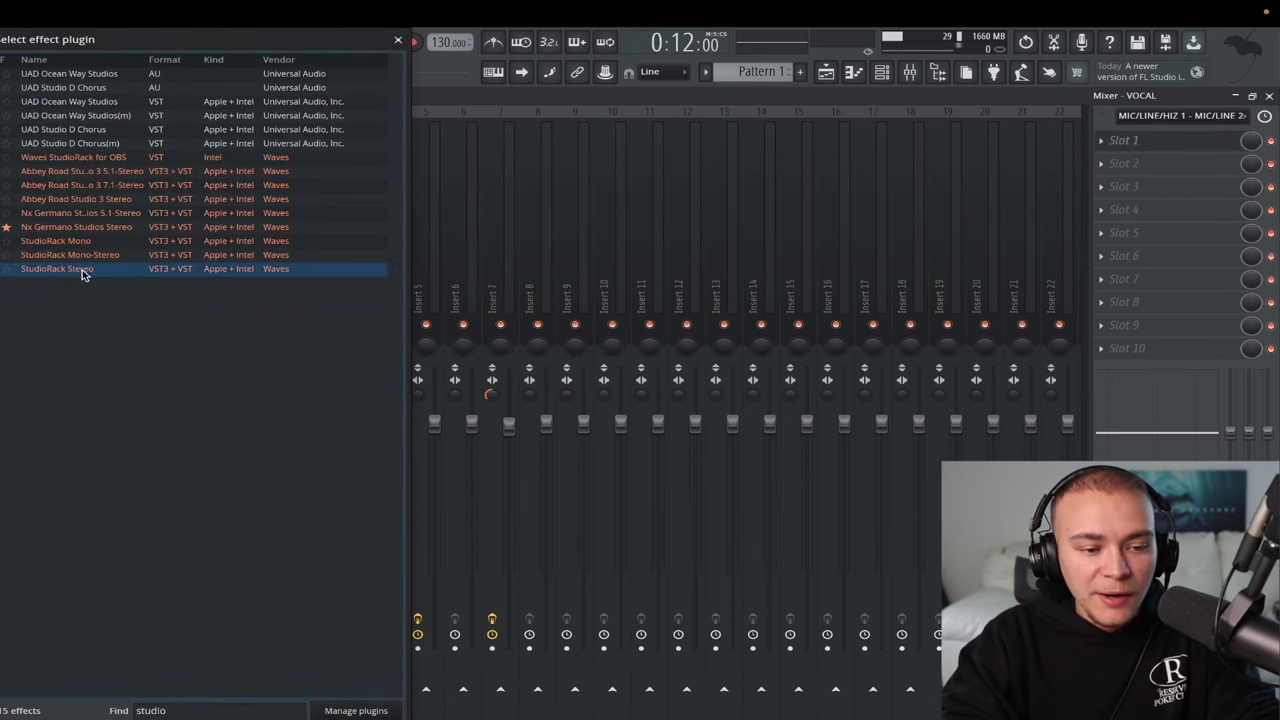
pyautogui.moveTo(470, 143); pyautogui.dragTo(567, 142)
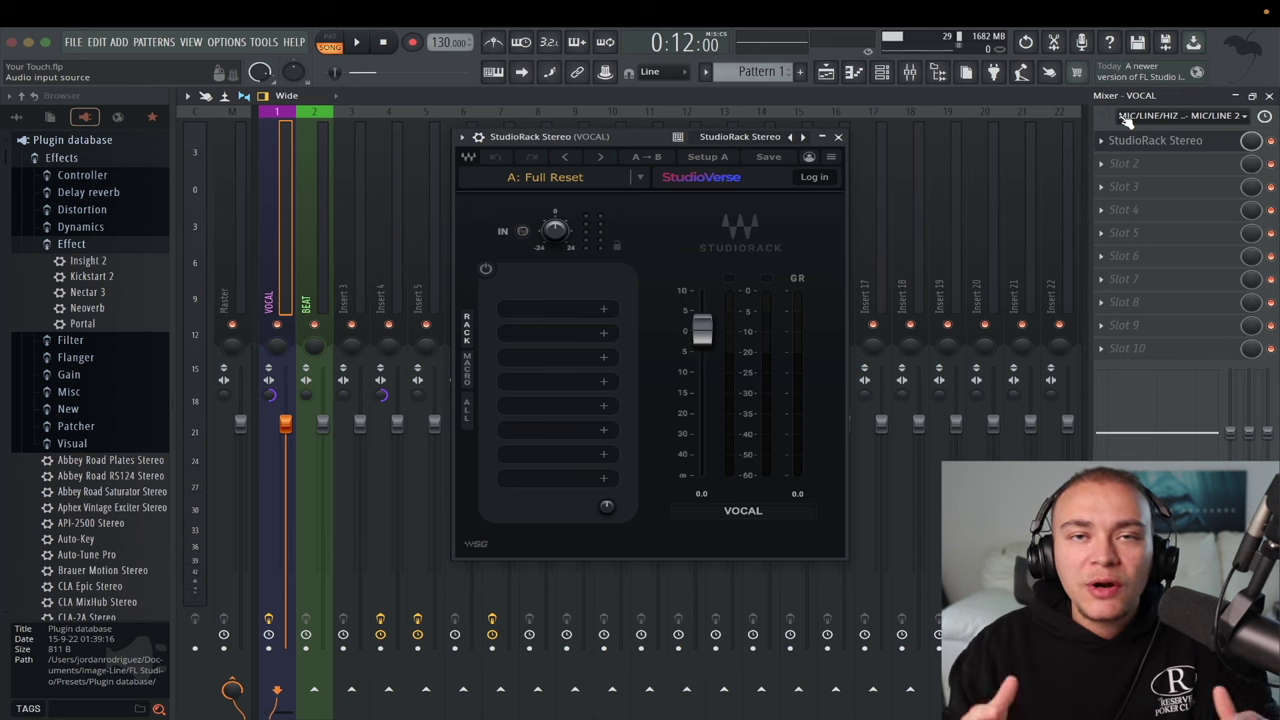
# Step: Add the NS1 noise suppressor to the first StudioRack slot and set its fader to 0.1
pyautogui.click(558, 312)
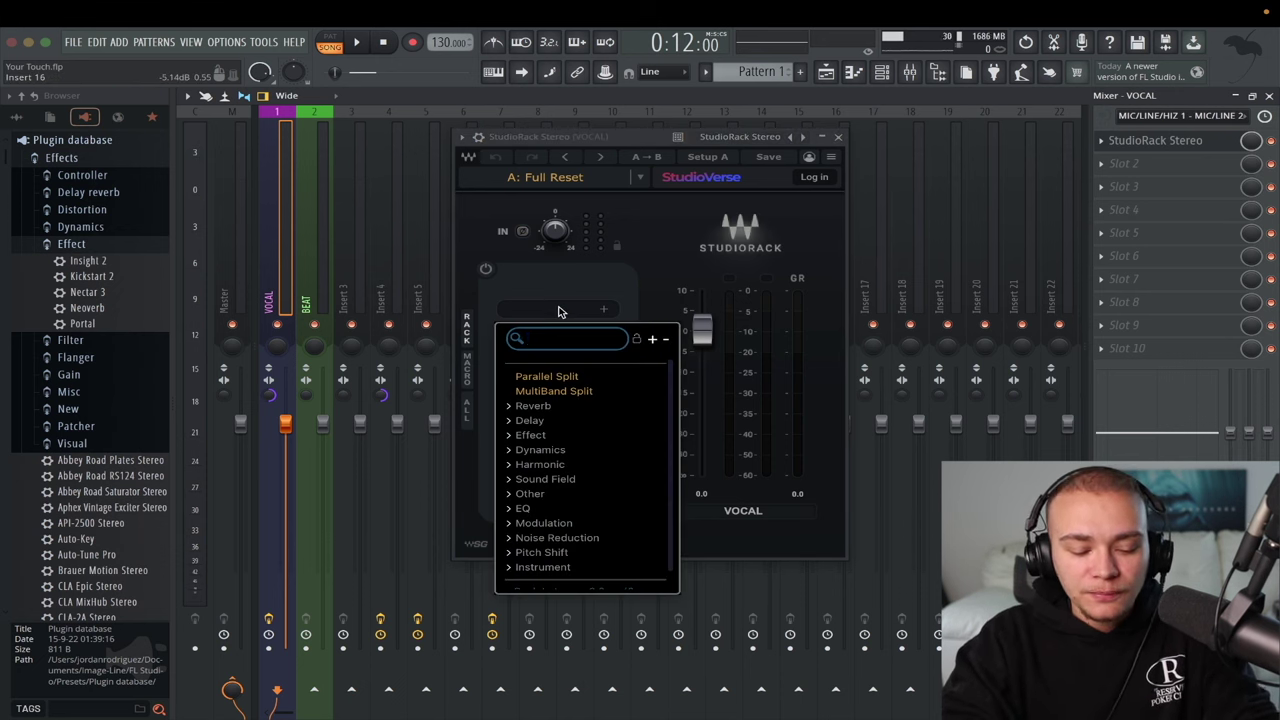
pyautogui.write('ns')
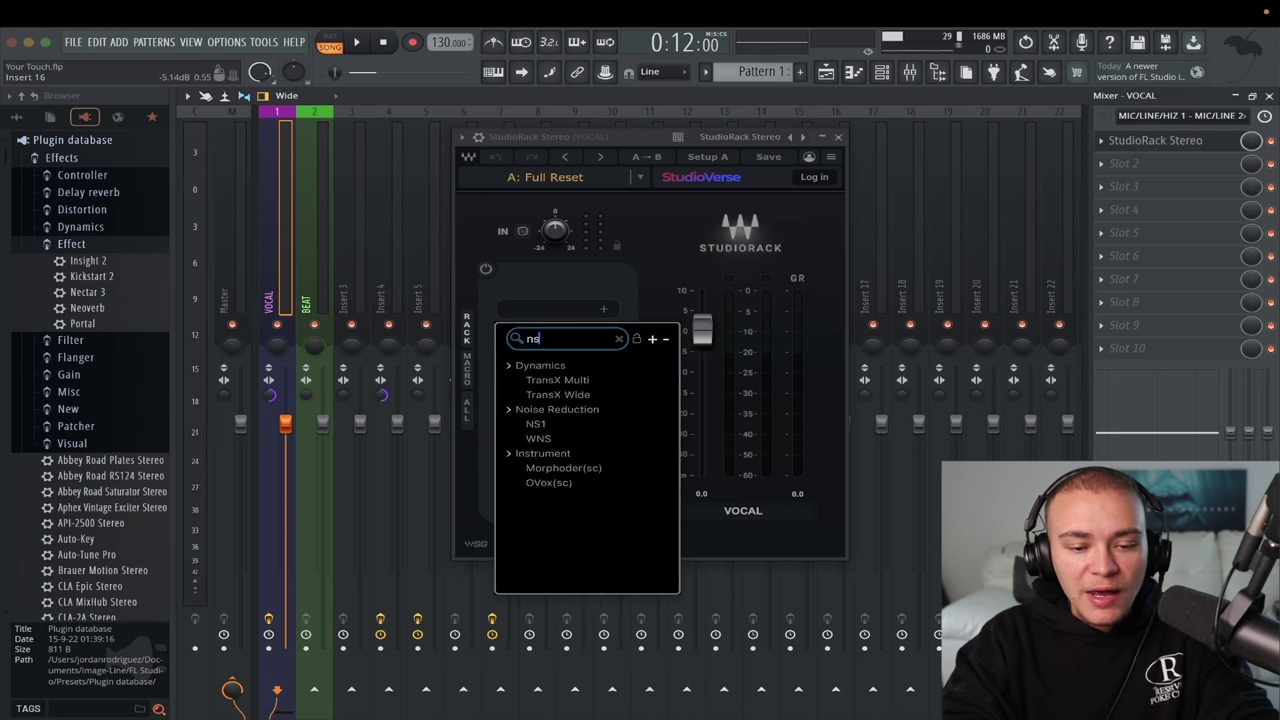
pyautogui.click(536, 424)
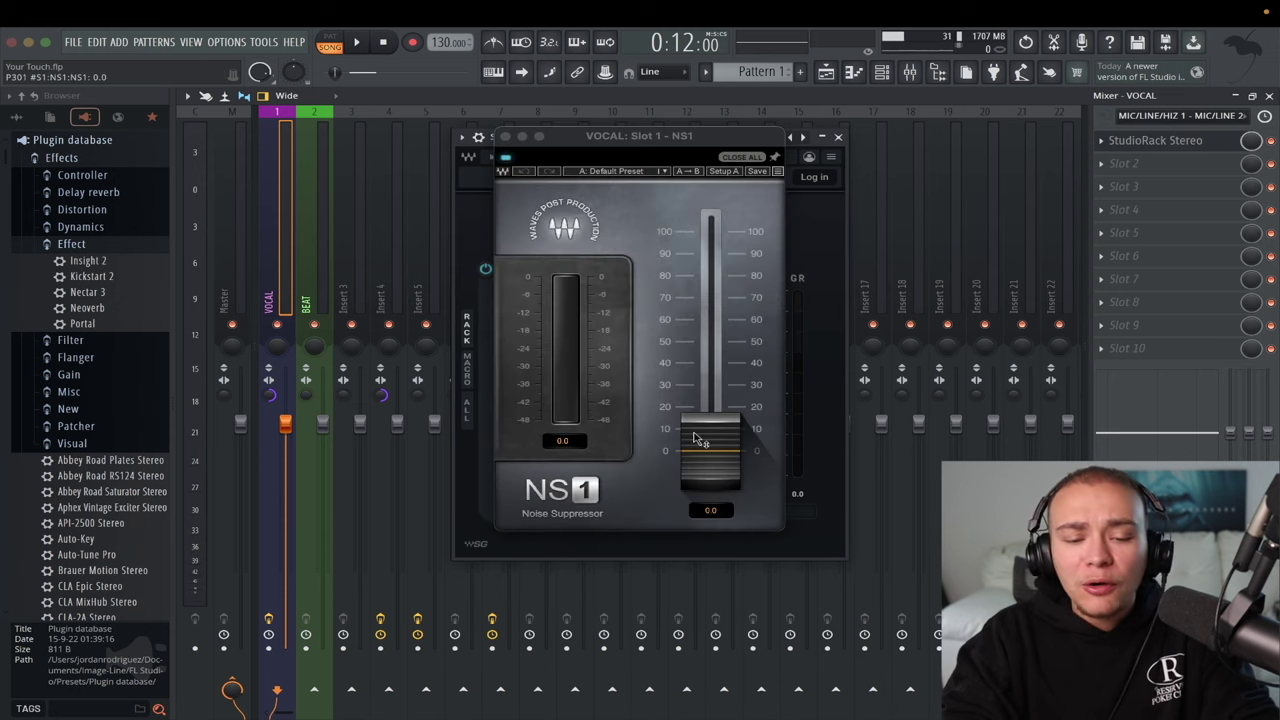
pyautogui.moveTo(697, 449); pyautogui.dragTo(697, 443)
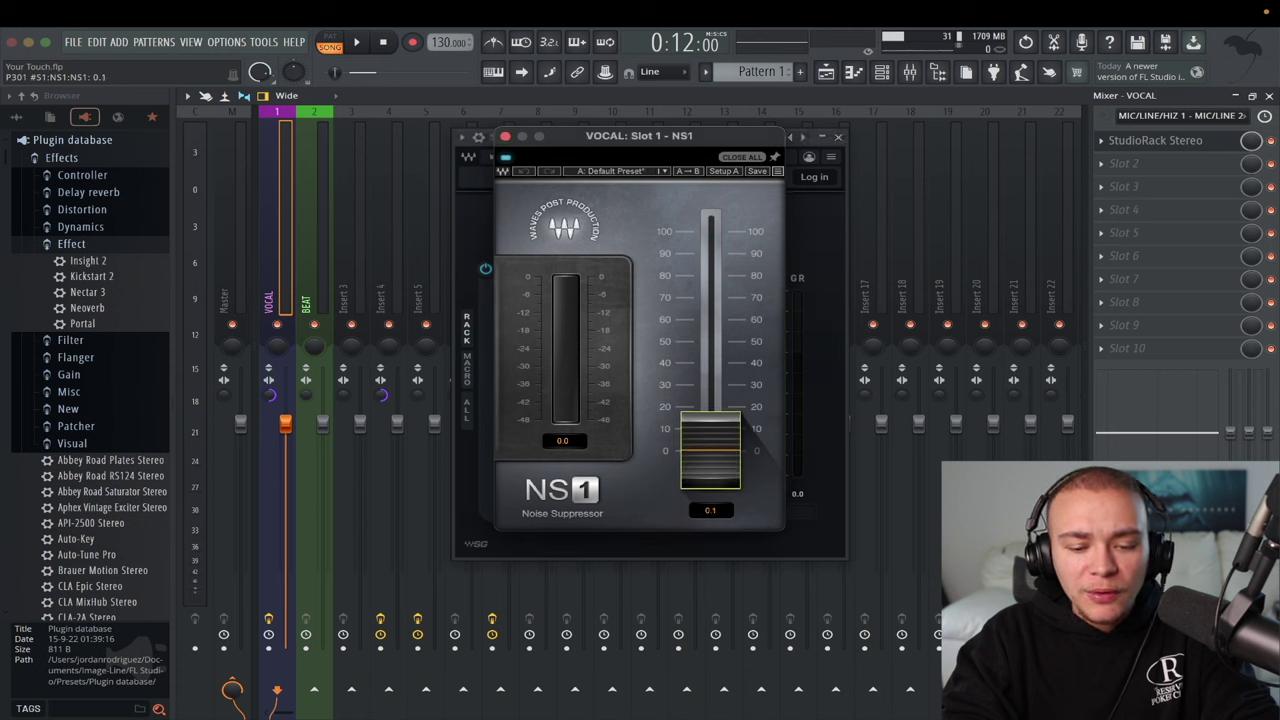
pyautogui.click(506, 137)
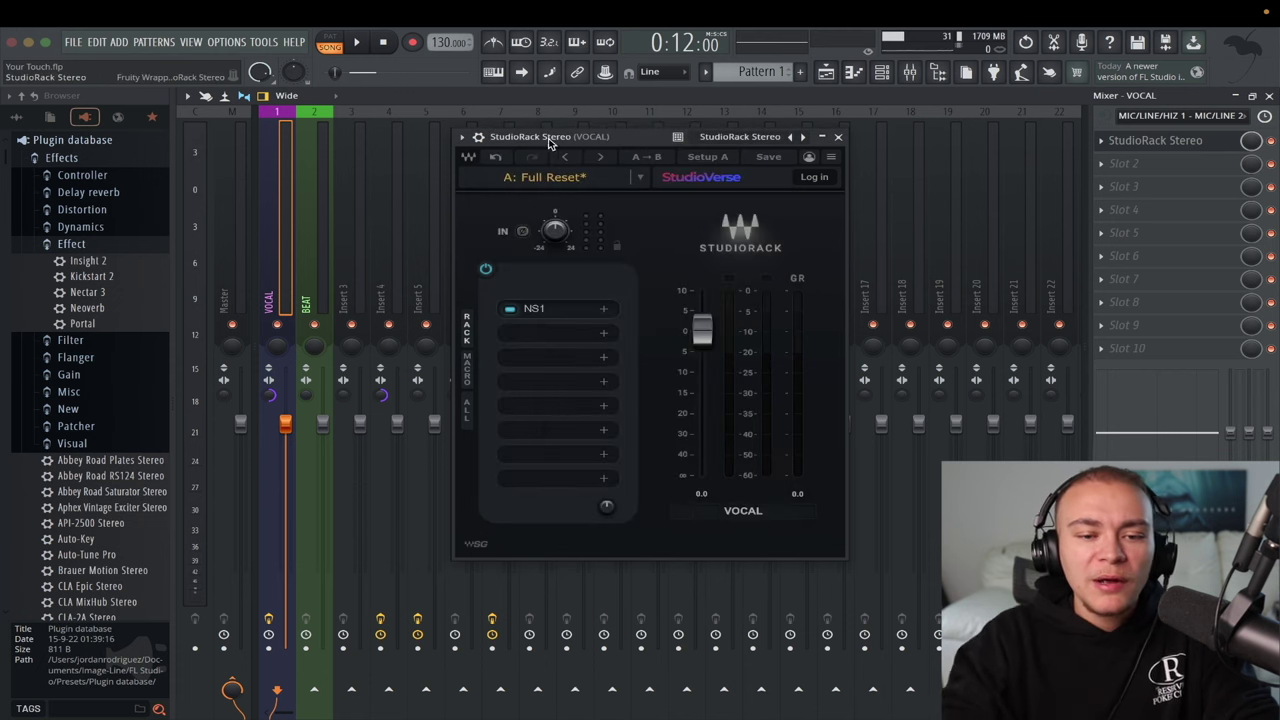
# Step: Add the F6-RTA equalizer to the second StudioRack slot and return to the playlist
pyautogui.click(573, 333)
pyautogui.write('f6')
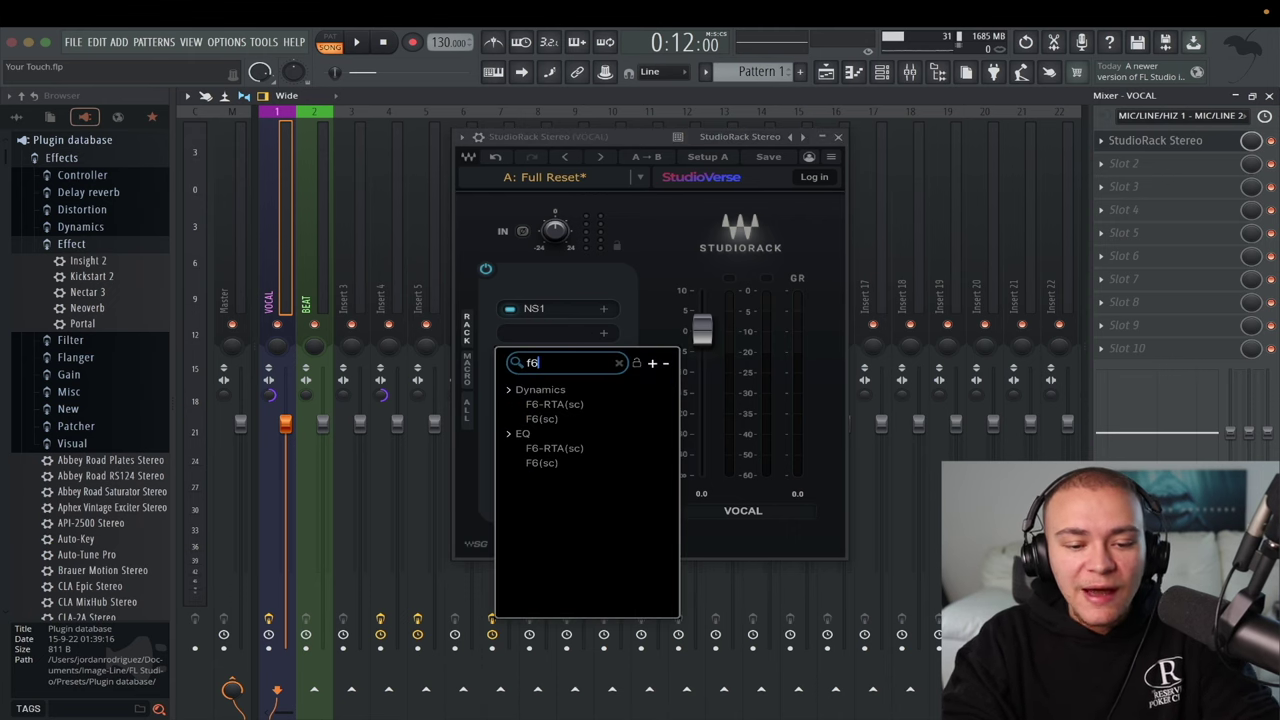
pyautogui.click(585, 407)
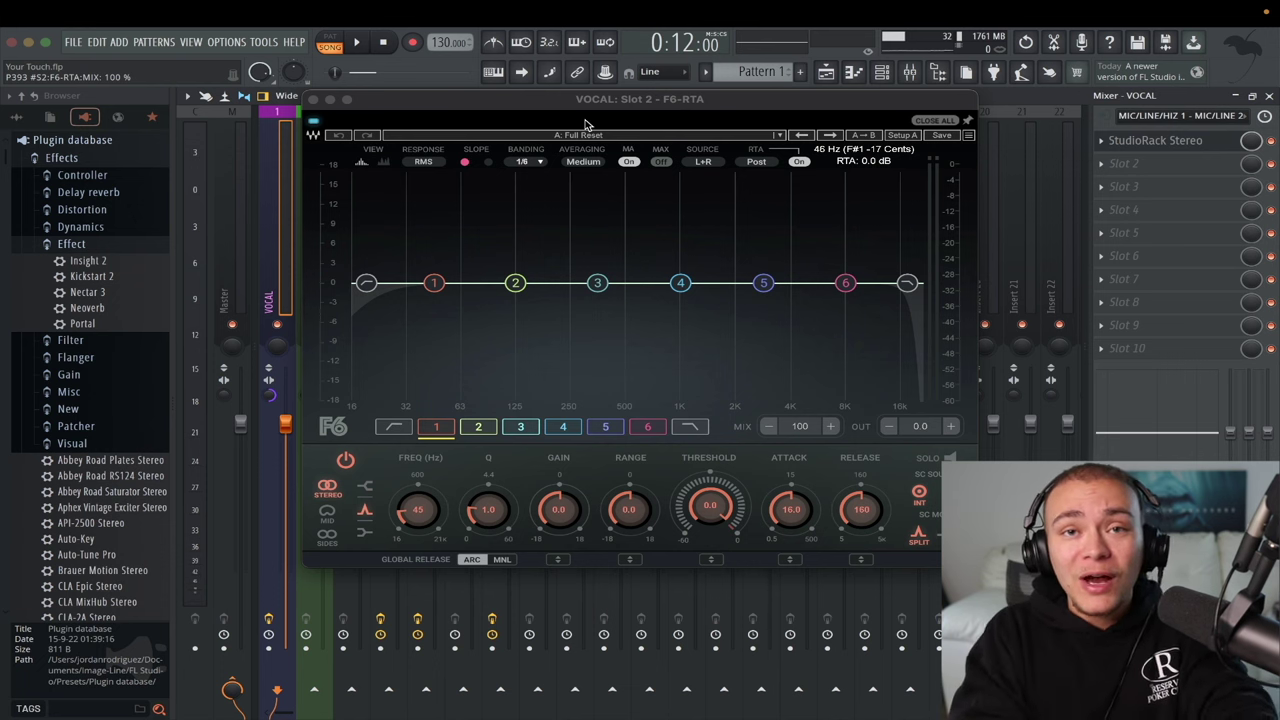
pyautogui.press('space')
pyautogui.press('space')
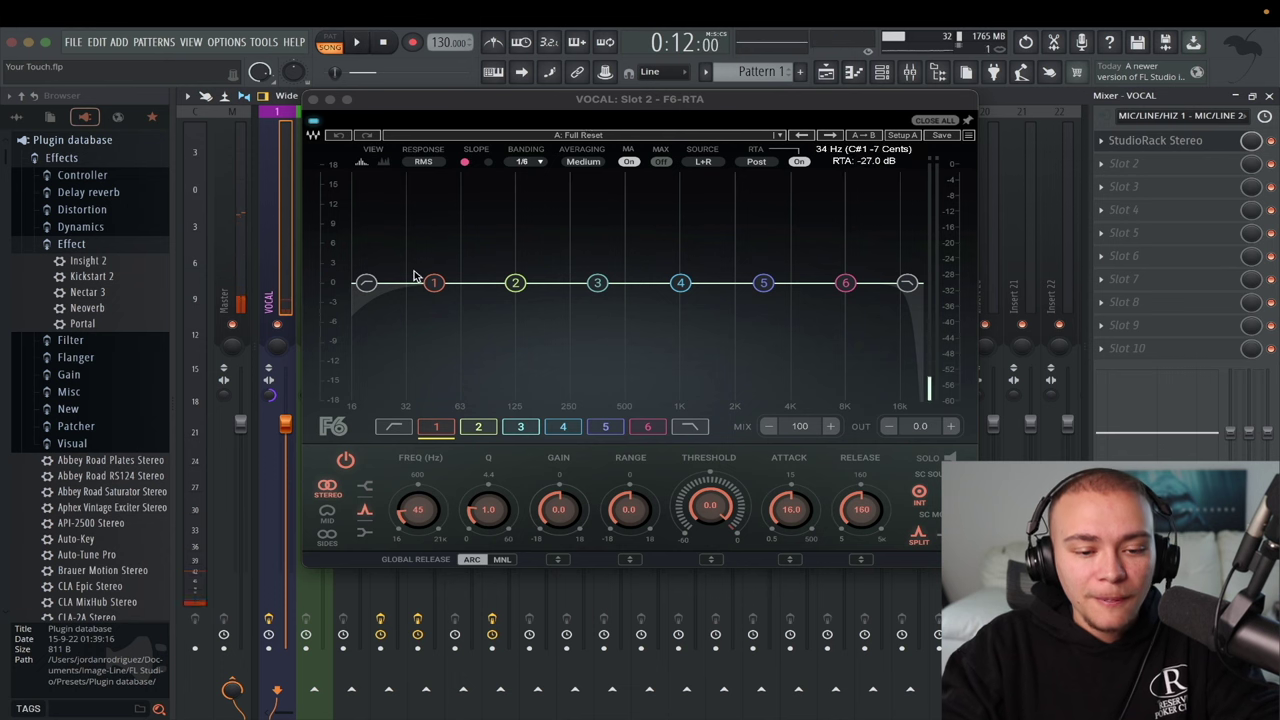
pyautogui.click(310, 100)
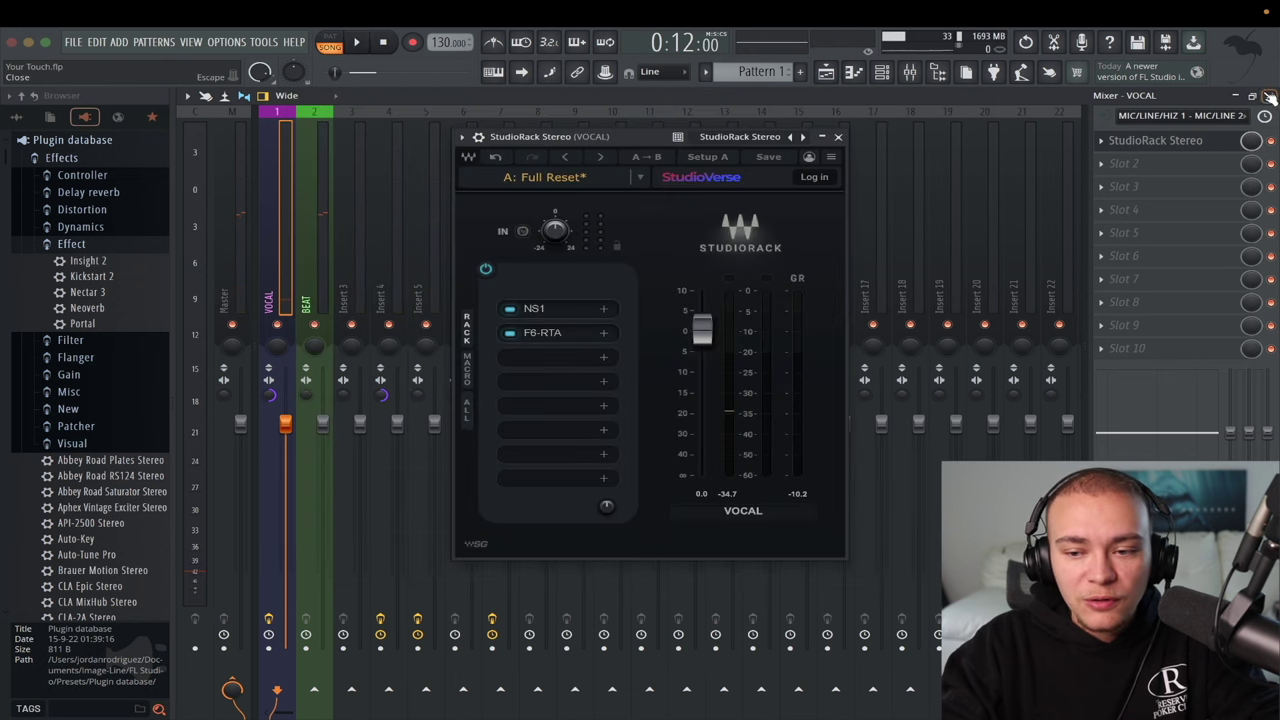
pyautogui.press('F5')
pyautogui.click(838, 136)
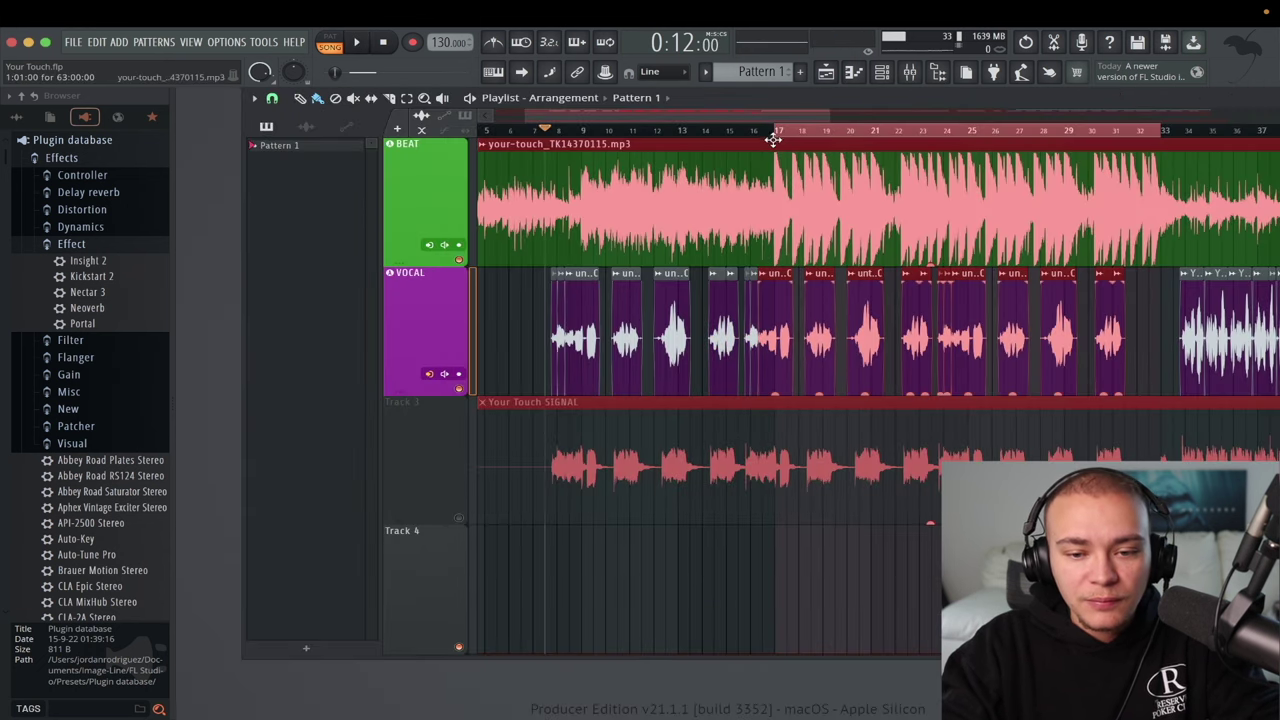
# Step: Extend the playlist time selection back to start at bar 8, audition it and switch to the mixer
pyautogui.moveTo(782, 134); pyautogui.dragTo(568, 167)
pyautogui.press('space')
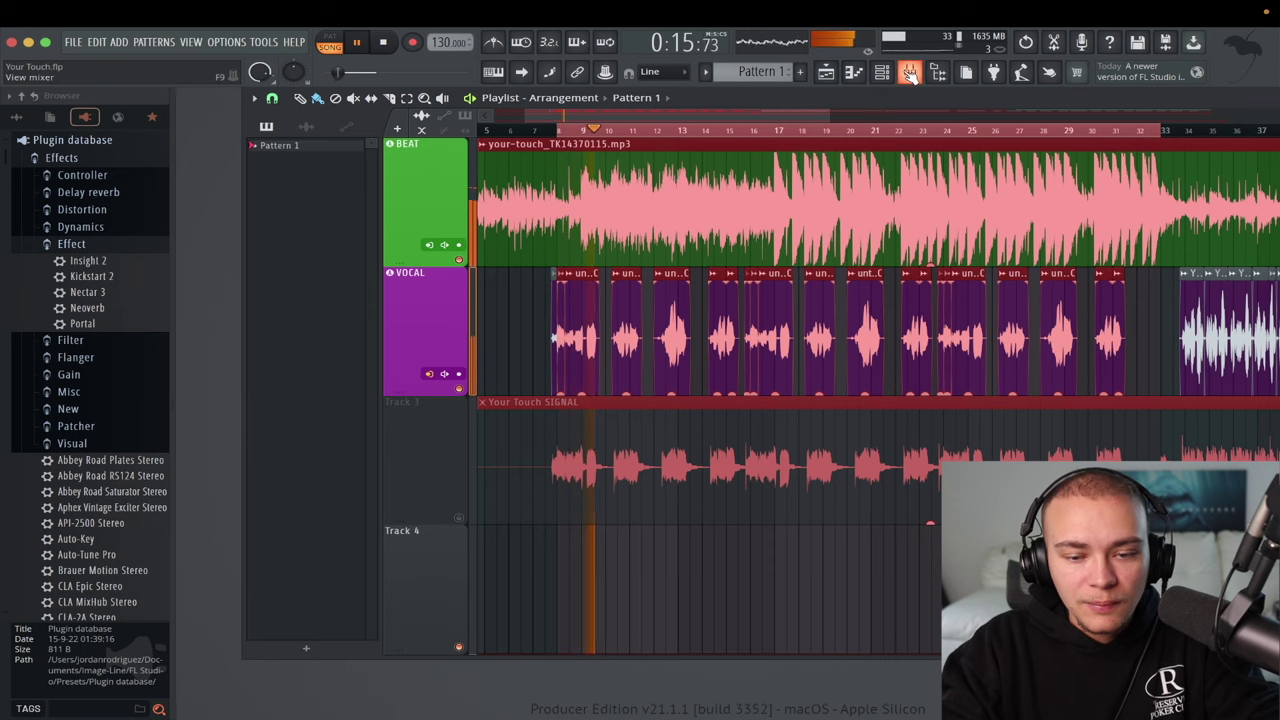
pyautogui.click(909, 76)
pyautogui.press('space')
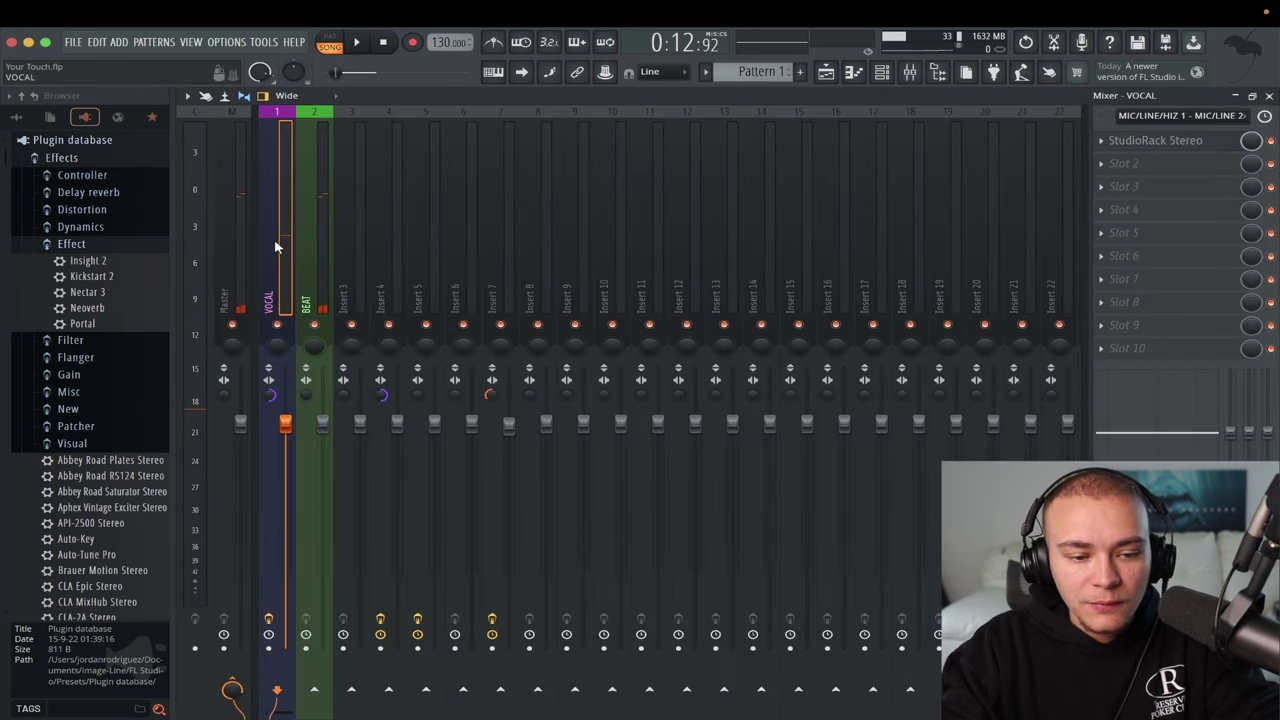
# Step: Open the F6-RTA in the VOCAL track's StudioRack and set its high-pass filter to 115 Hz
pyautogui.click(1155, 142)
pyautogui.click(548, 336)
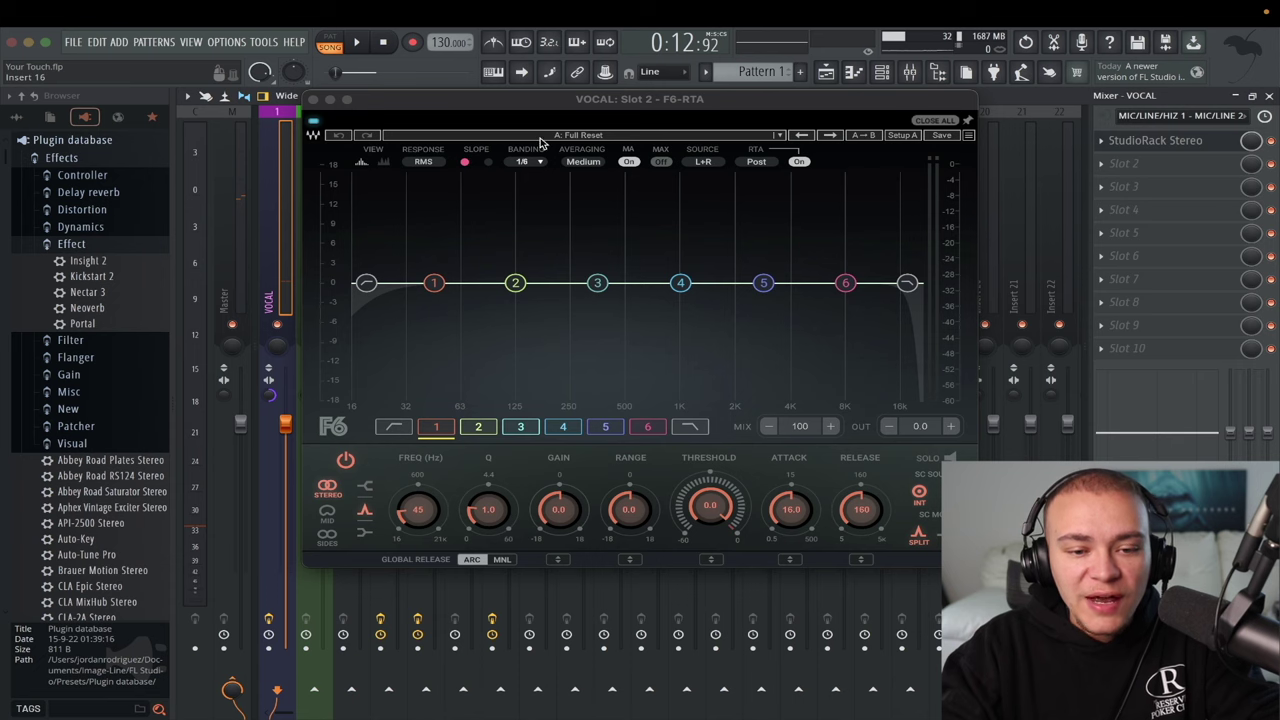
pyautogui.click(517, 99)
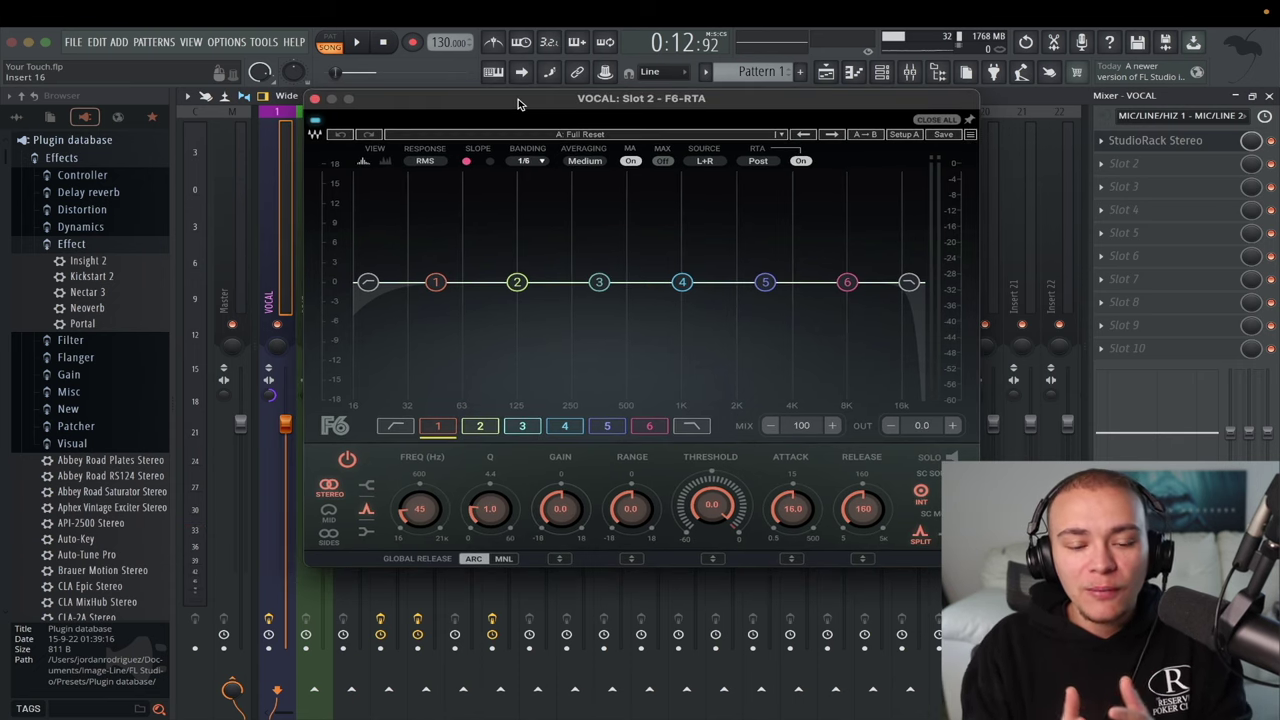
pyautogui.moveTo(368, 282); pyautogui.dragTo(511, 282)
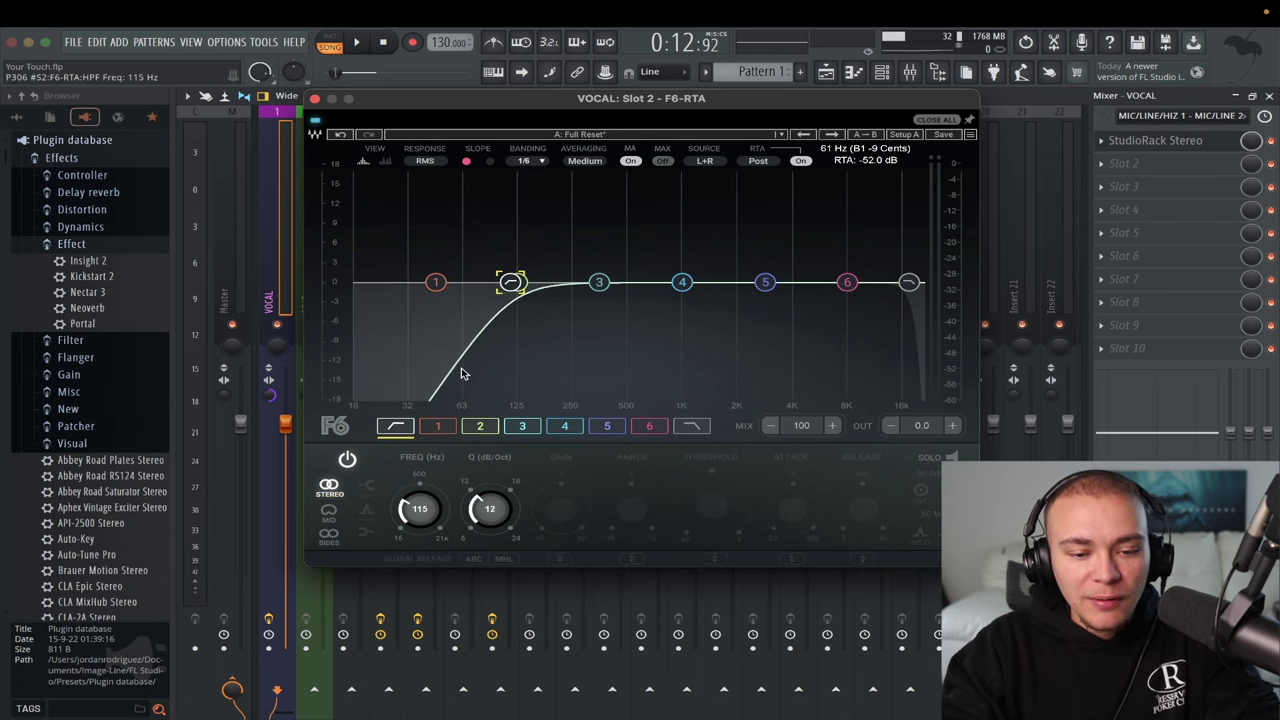
pyautogui.moveTo(511, 282); pyautogui.dragTo(511, 282)
# Step: Move F6 bands 3, 4 and 5 to about 436, 648 and 1259 Hz while auditioning the vocal
pyautogui.moveTo(599, 282); pyautogui.dragTo(648, 282)
pyautogui.press('space')
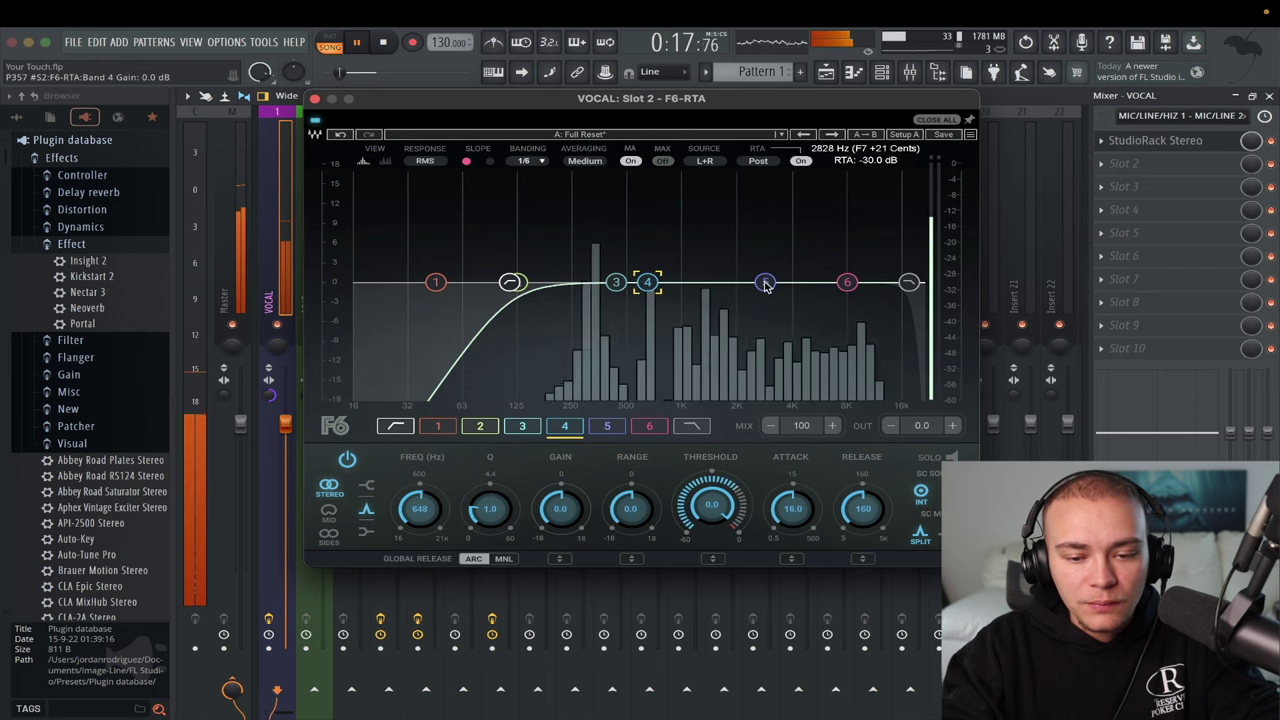
pyautogui.moveTo(765, 284); pyautogui.dragTo(712, 282)
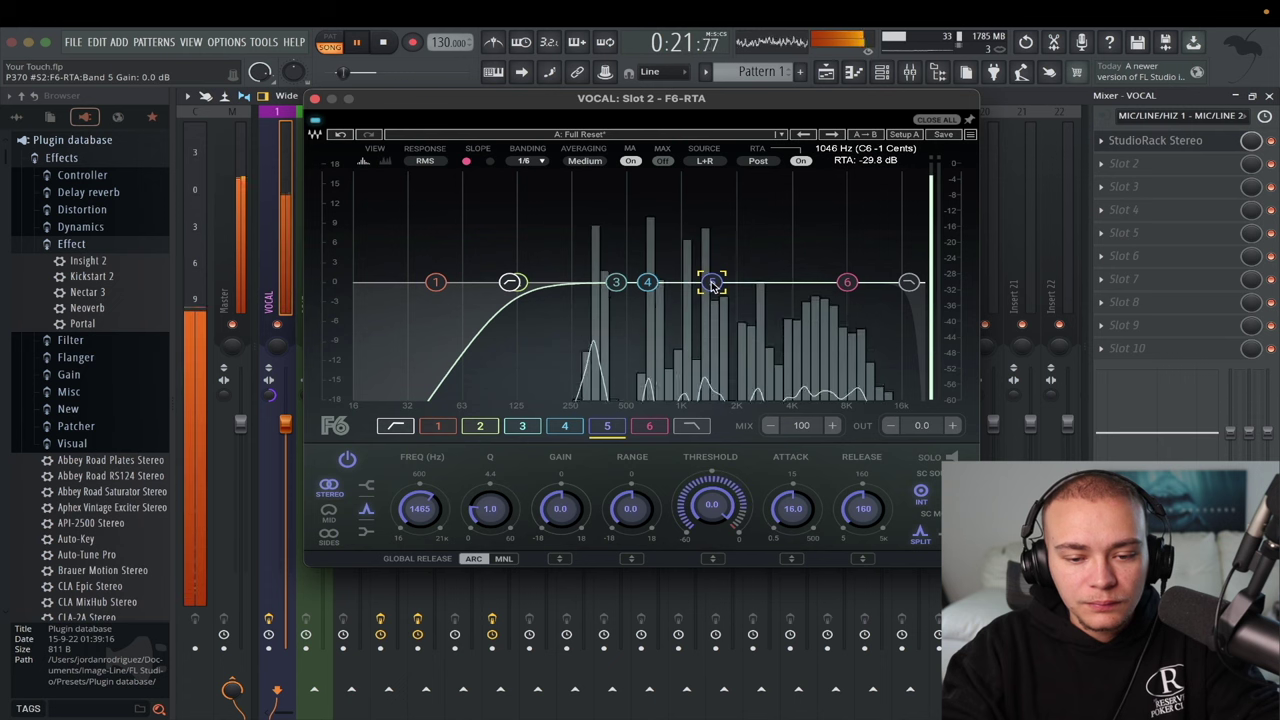
pyautogui.moveTo(712, 283); pyautogui.dragTo(700, 283)
pyautogui.press('space')
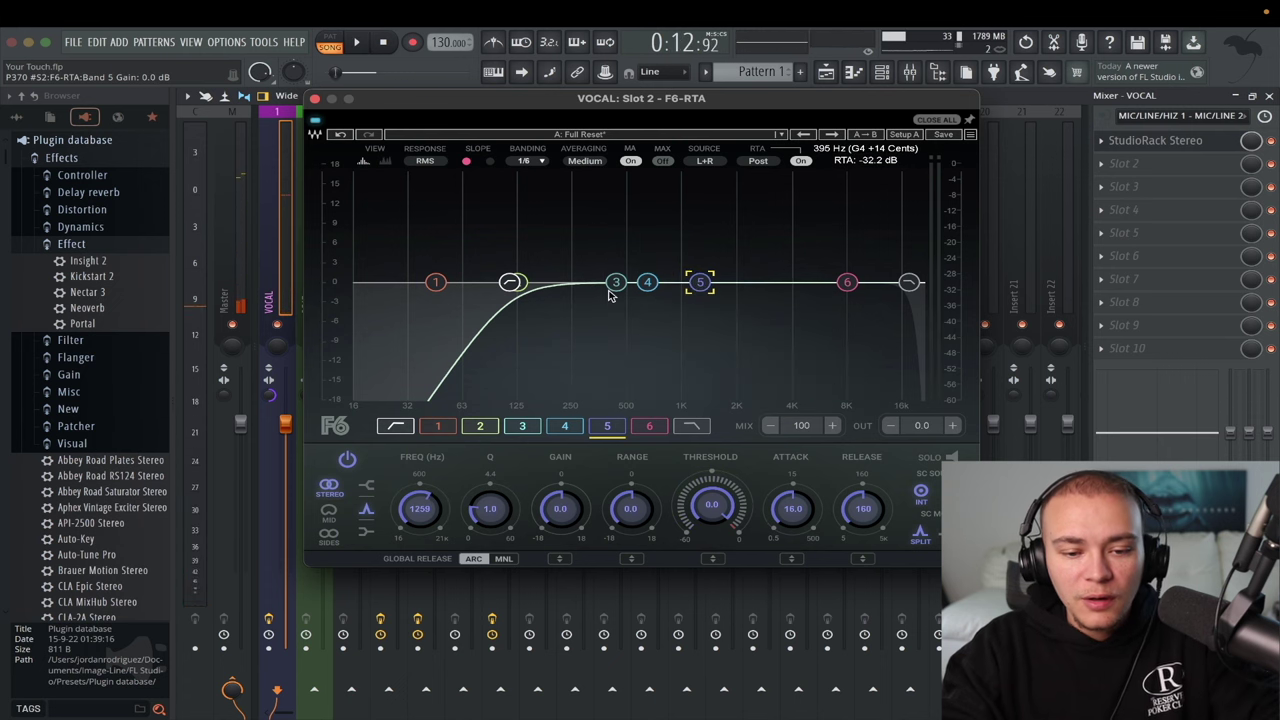
# Step: Try a static cut of about 3 to 4 dB on F6 band 3 and return its gain to 0
pyautogui.moveTo(616, 283); pyautogui.dragTo(618, 311)
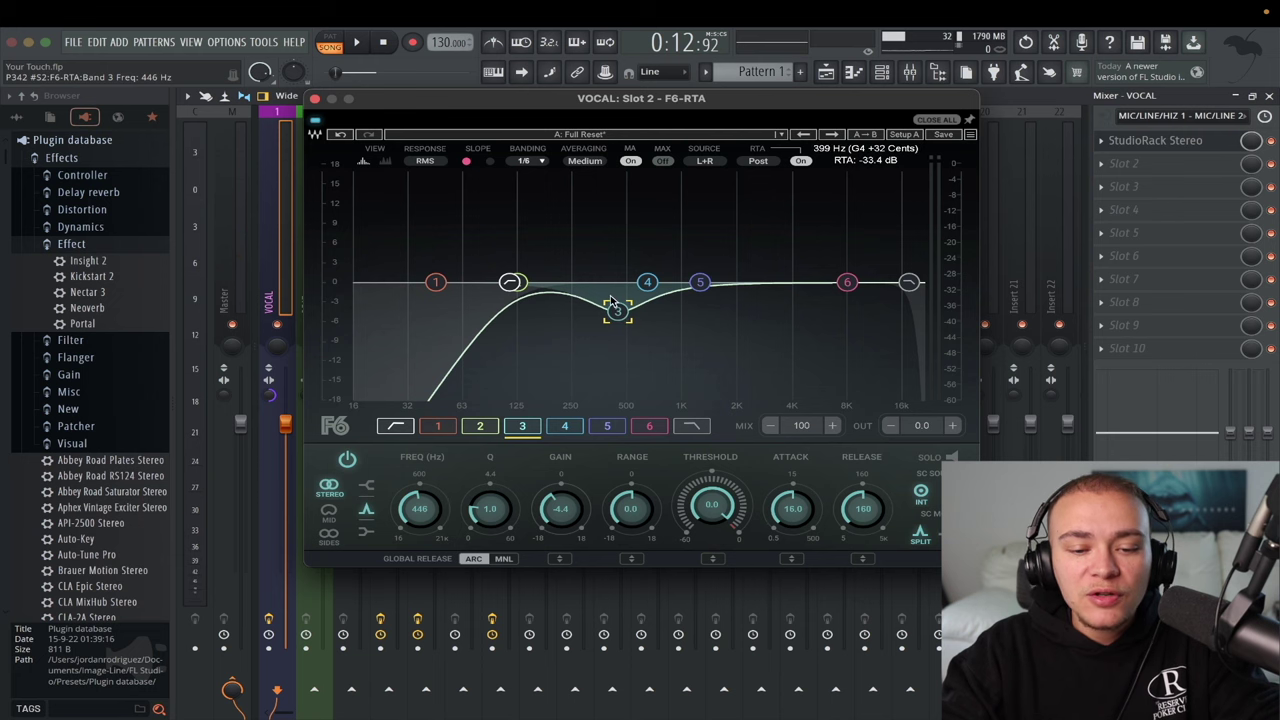
pyautogui.moveTo(618, 311); pyautogui.dragTo(617, 306)
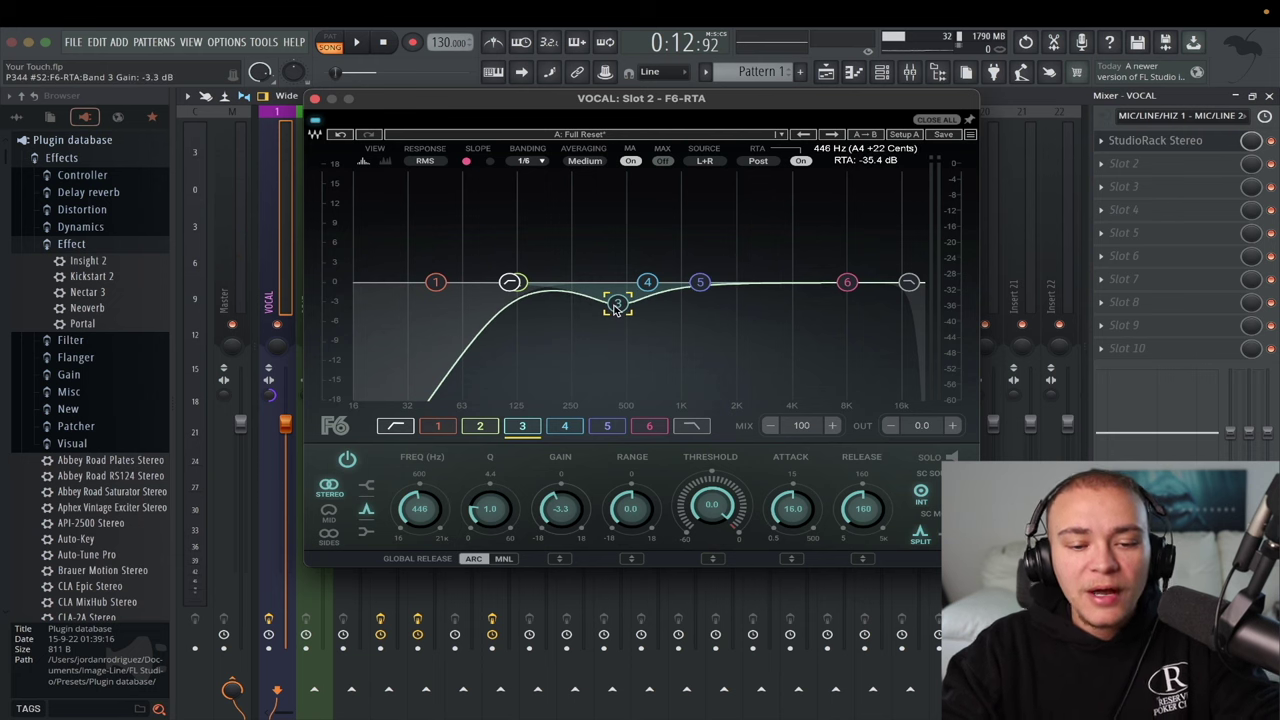
pyautogui.moveTo(617, 304); pyautogui.dragTo(616, 284)
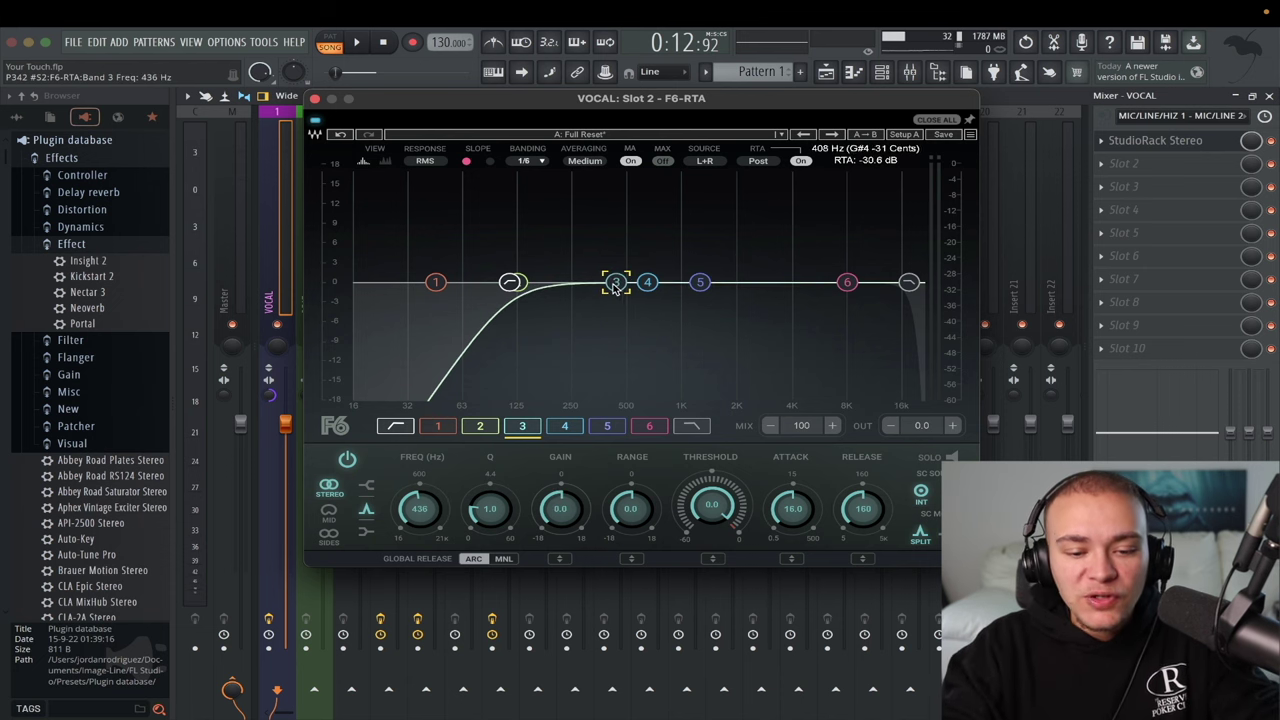
# Step: Set F6 band 3's threshold to -21.8 and its range to -3.0 while auditioning the vocal
pyautogui.moveTo(727, 505); pyautogui.dragTo(727, 518)
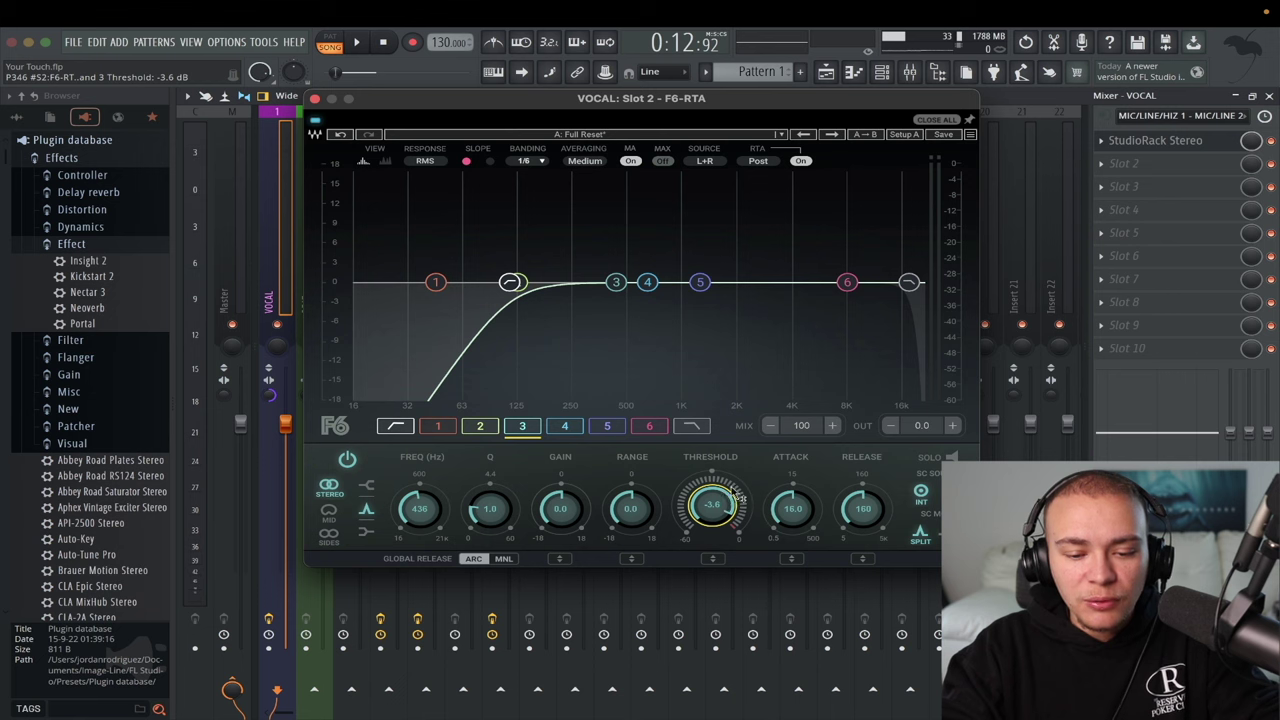
pyautogui.press('space')
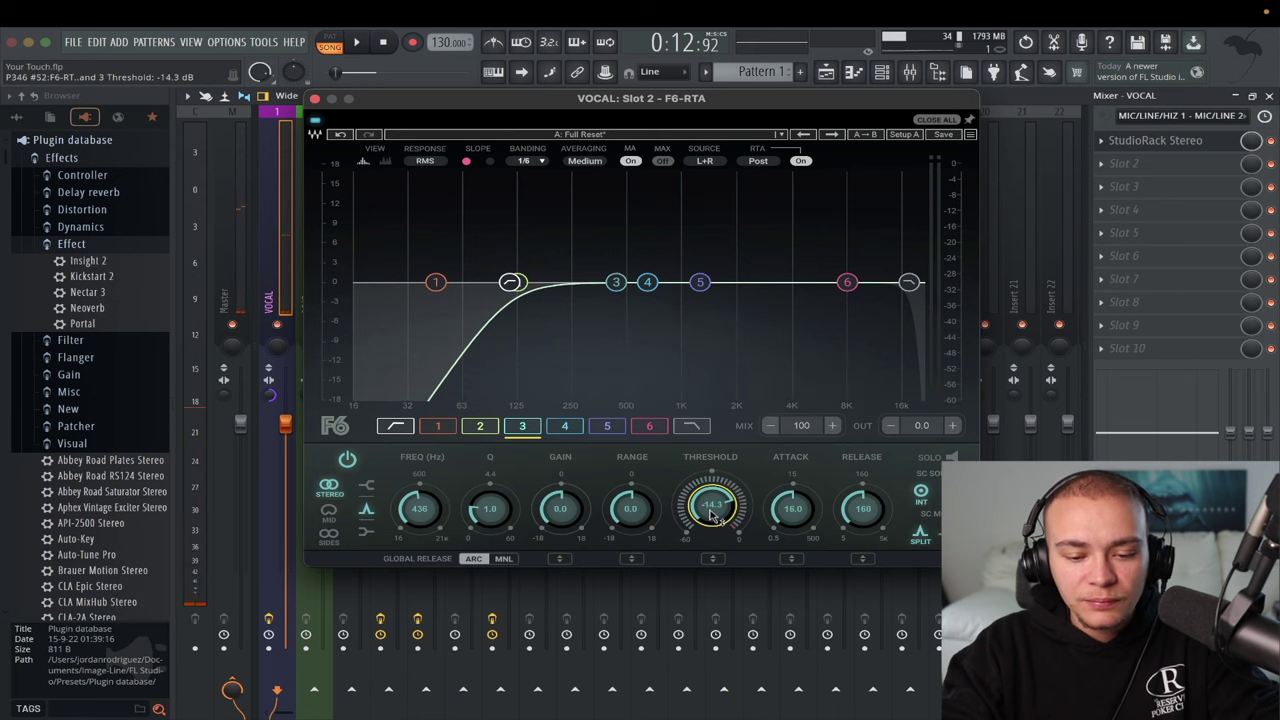
pyautogui.moveTo(711, 513); pyautogui.dragTo(711, 530)
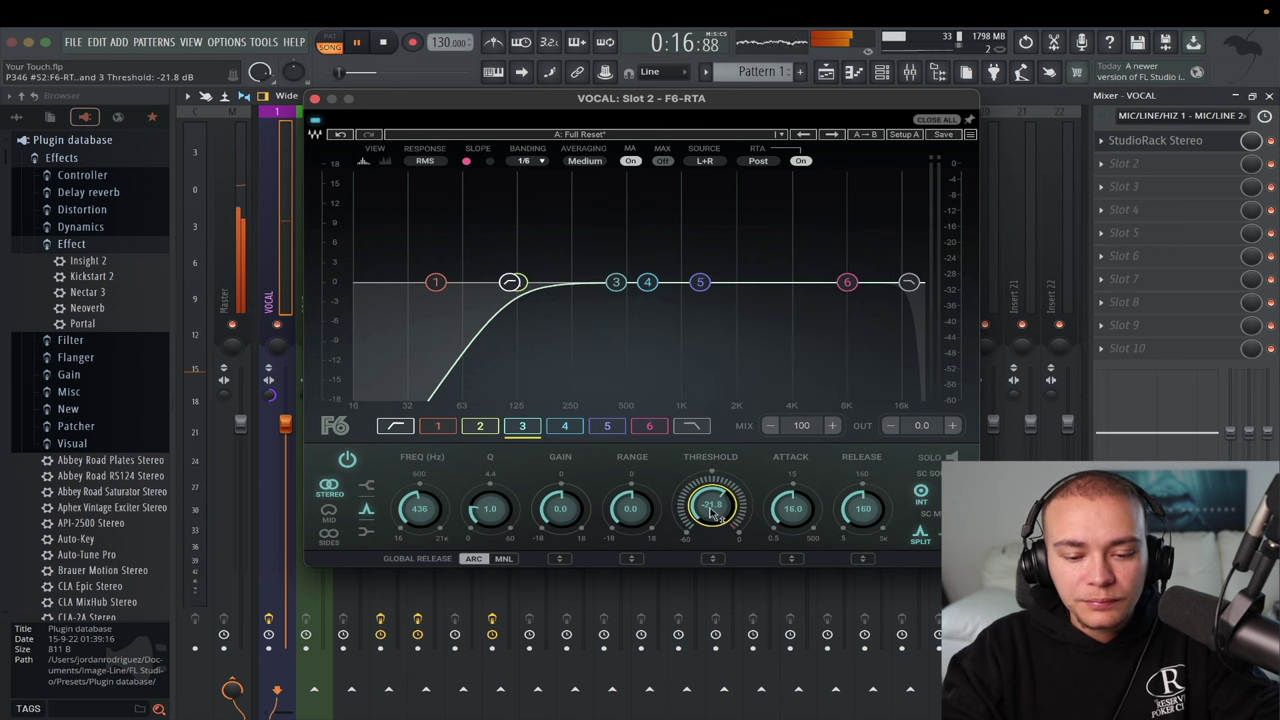
pyautogui.press('space')
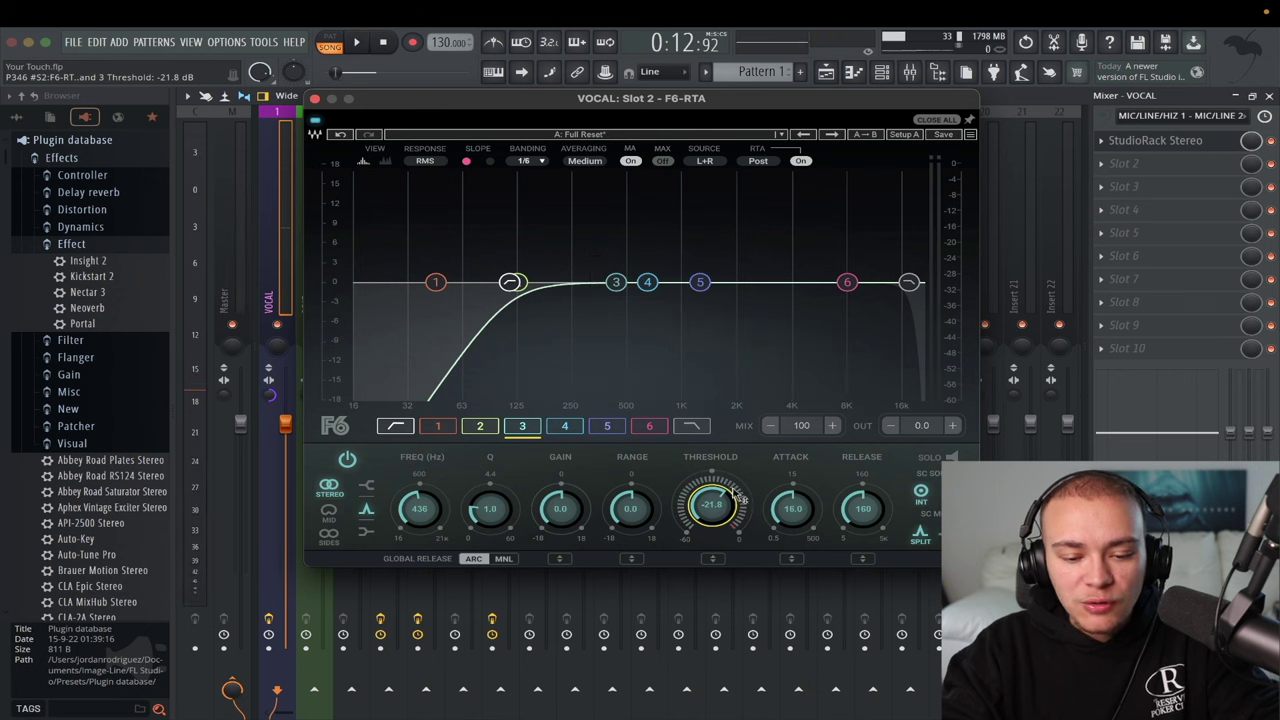
pyautogui.moveTo(641, 512); pyautogui.dragTo(641, 516)
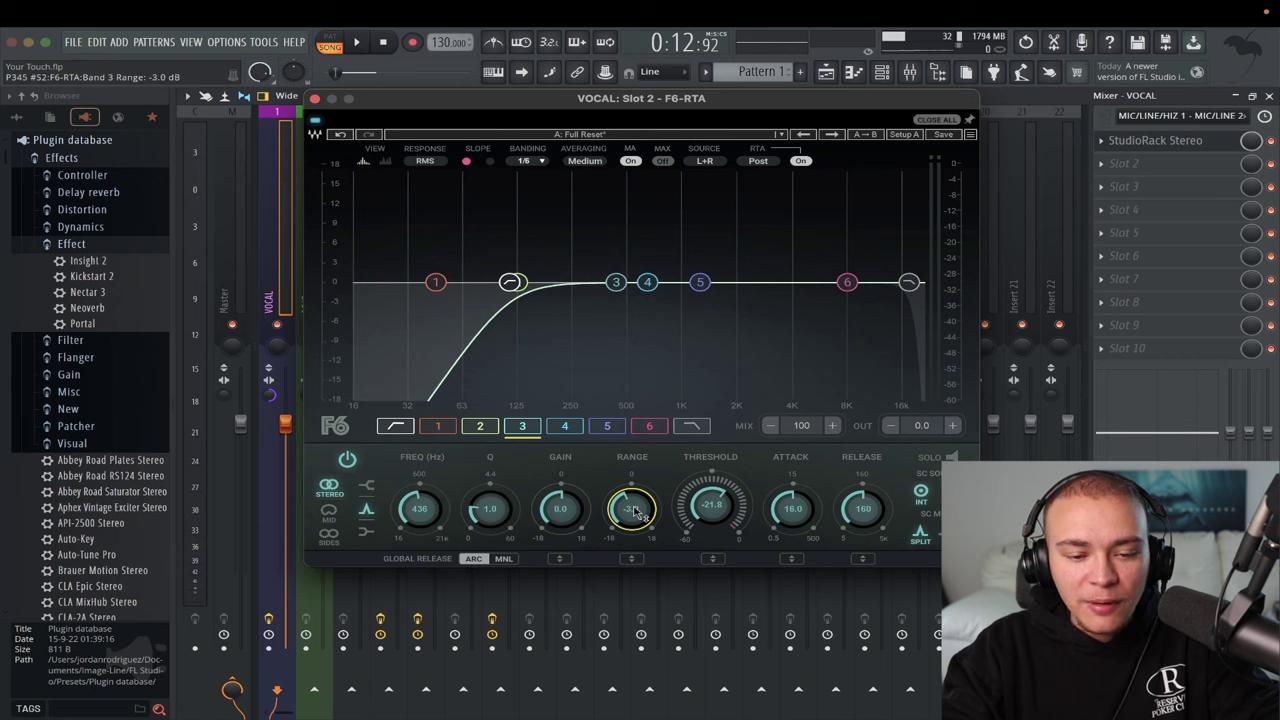
pyautogui.press('space')
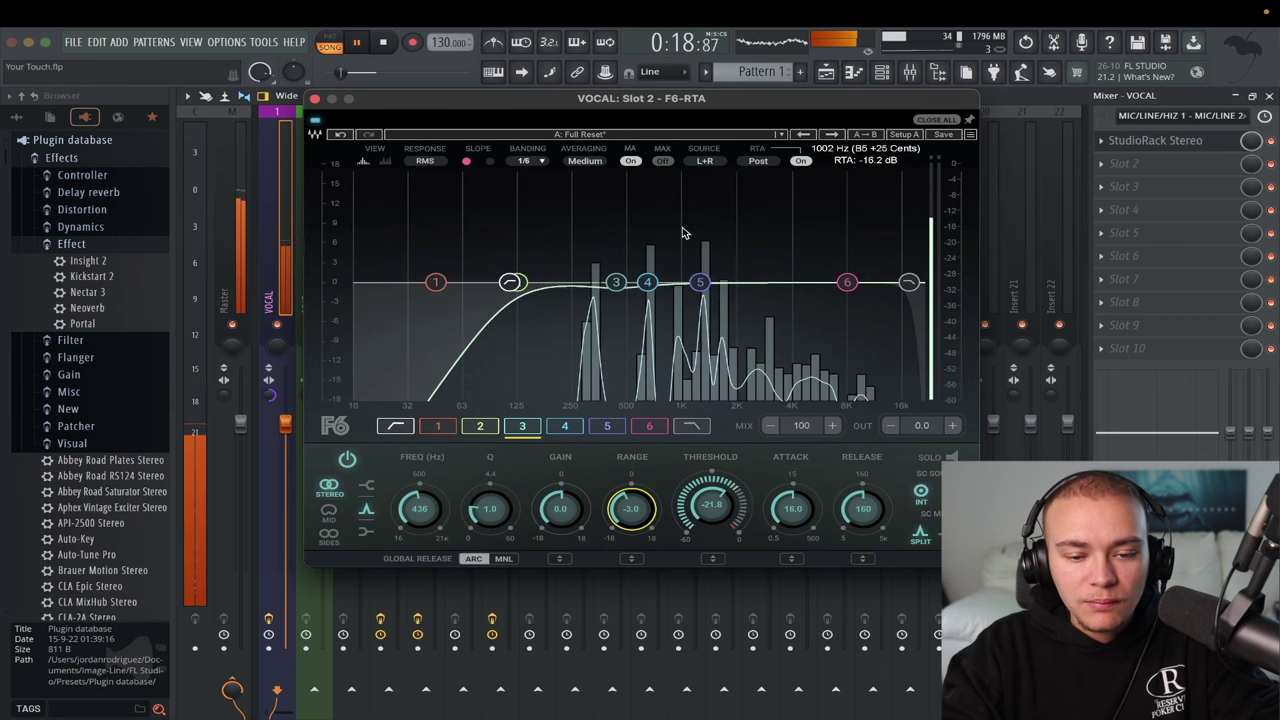
# Step: Set F6 band 4's threshold to -18.7 and its range to -3.0 during playback
pyautogui.click(647, 282)
pyautogui.moveTo(711, 505); pyautogui.dragTo(711, 560)
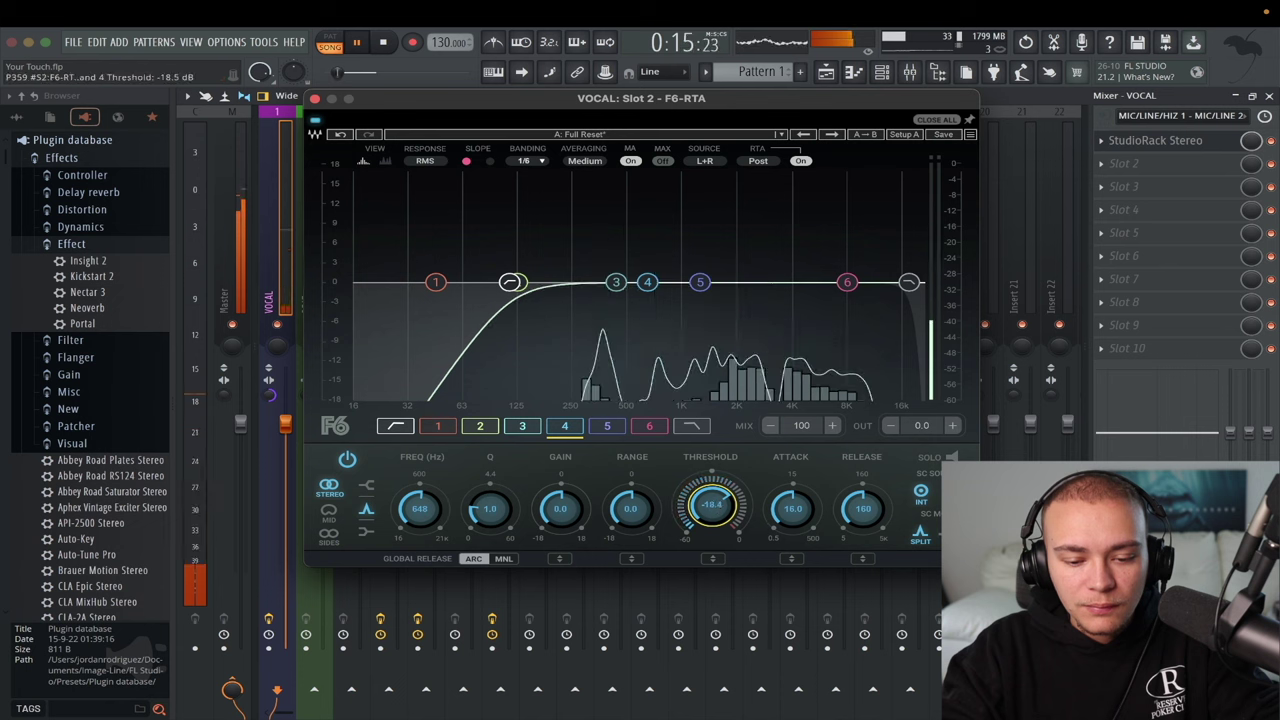
pyautogui.moveTo(631, 505); pyautogui.dragTo(632, 512)
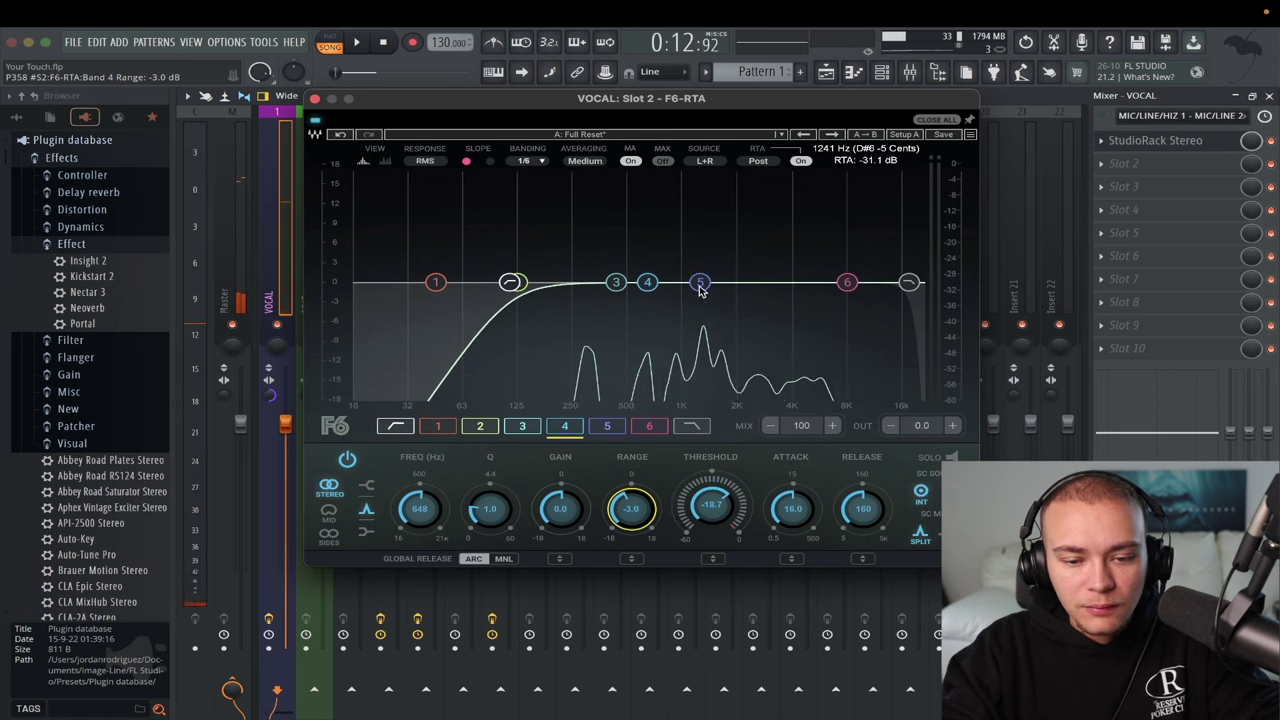
# Step: Set F6 band 5's threshold to -22.1 and its range to -3.0 while auditioning the vocal
pyautogui.click(700, 282)
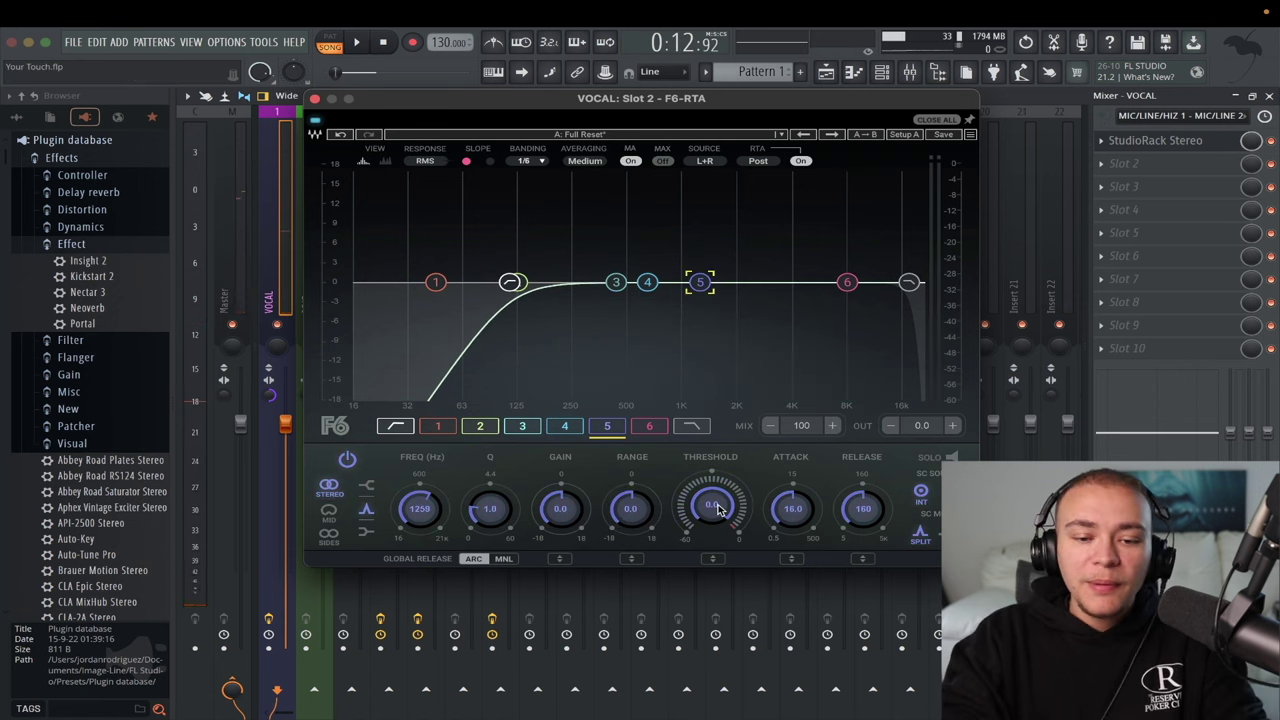
pyautogui.press('space')
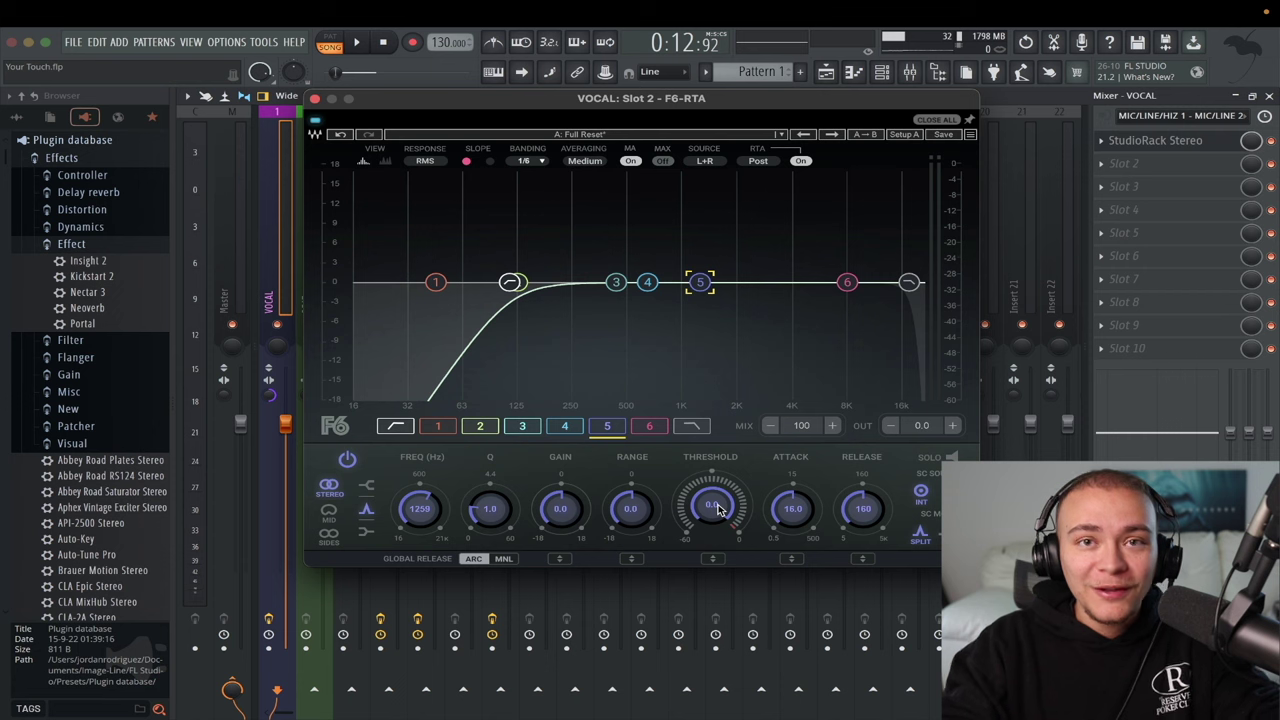
pyautogui.press('space')
pyautogui.scroll(-10, 712, 508)
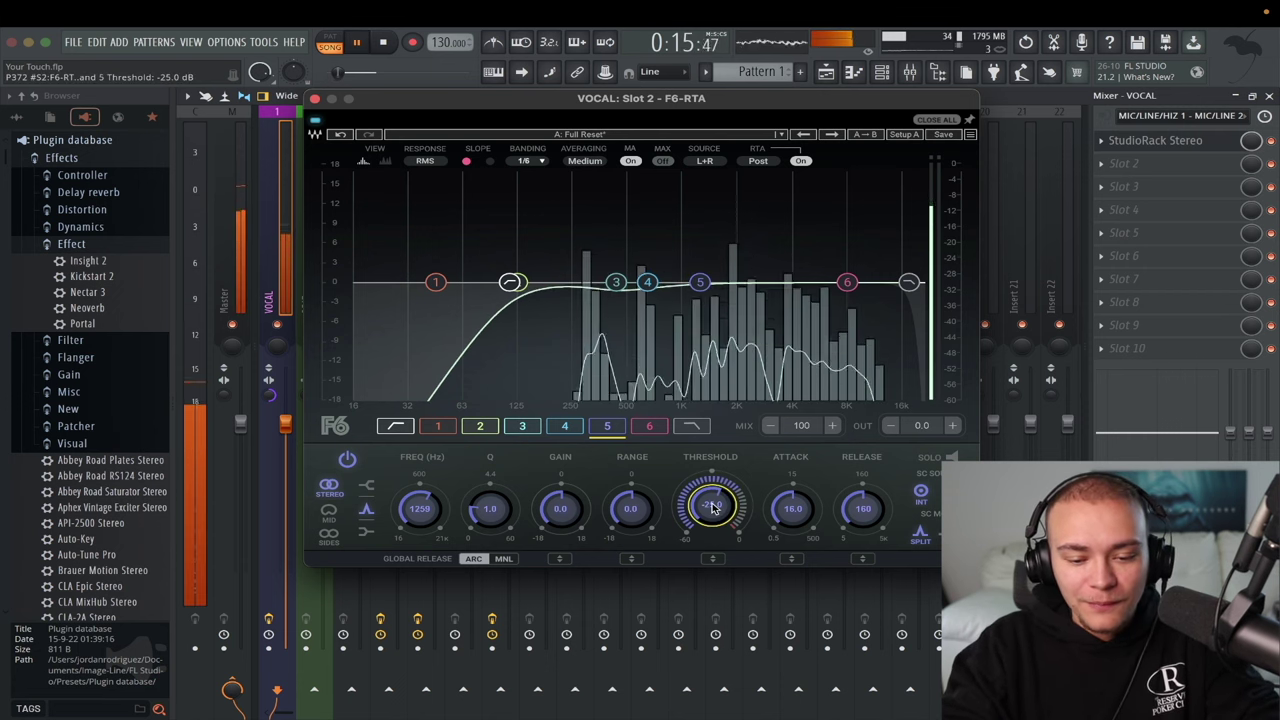
pyautogui.scroll(1, 712, 508)
pyautogui.scroll(2, 712, 508)
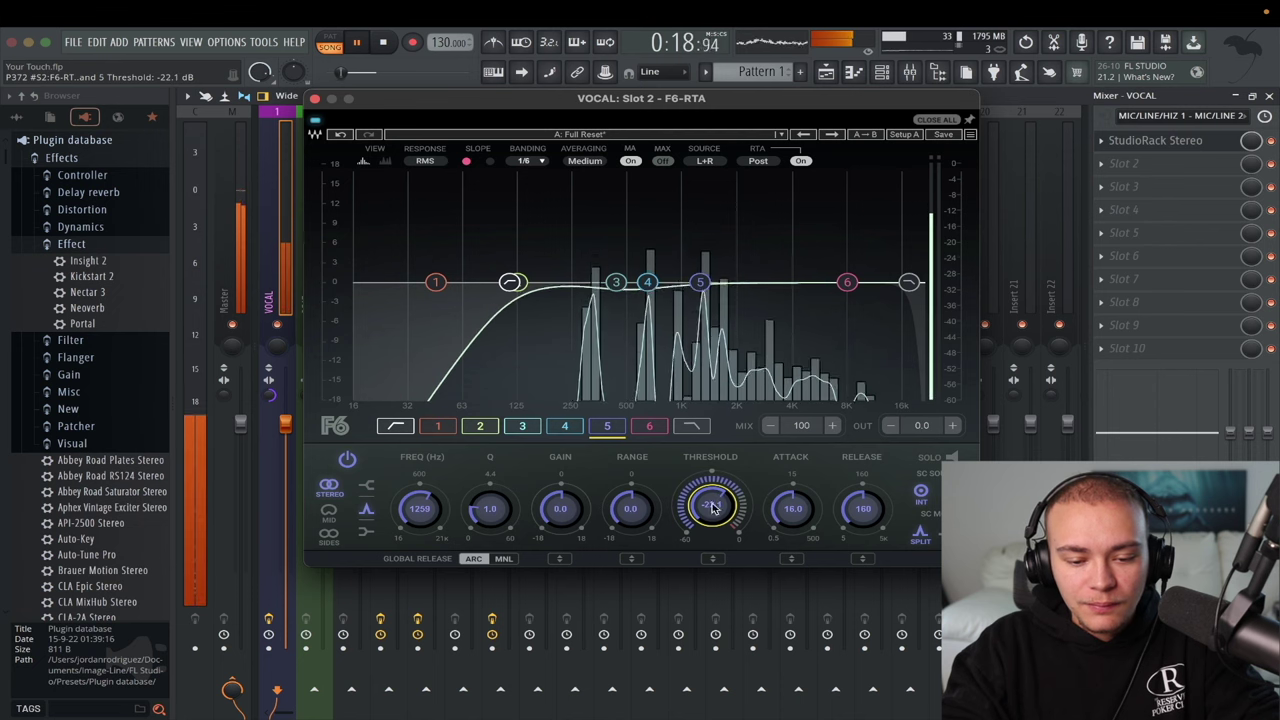
pyautogui.press('space')
pyautogui.scroll(-3, 630, 510)
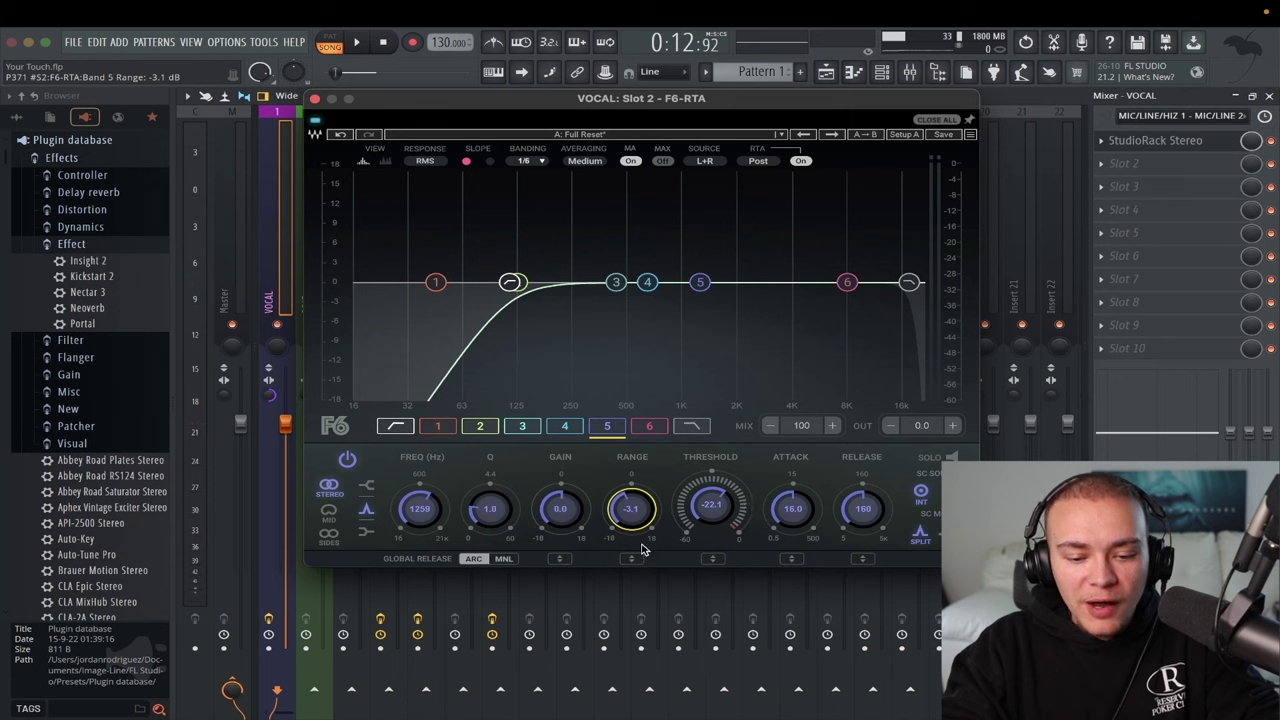
pyautogui.press('space')
pyautogui.scroll(1, 650, 515)
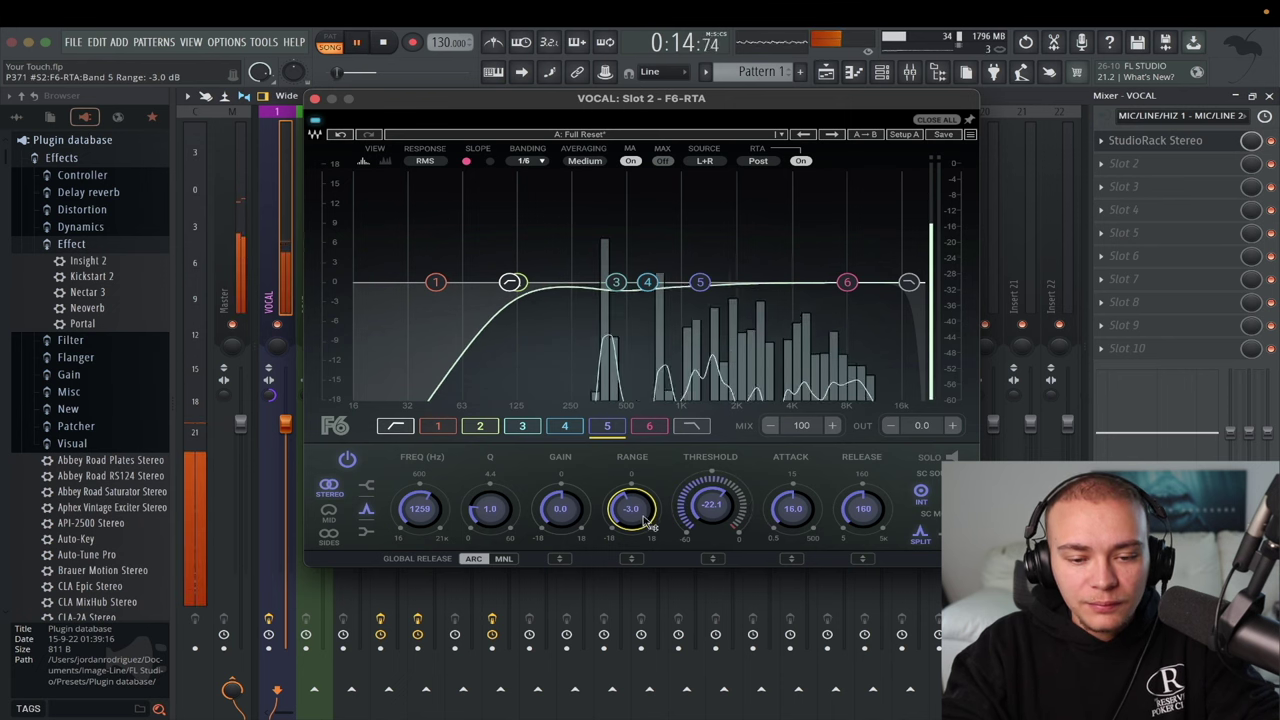
pyautogui.press('space')
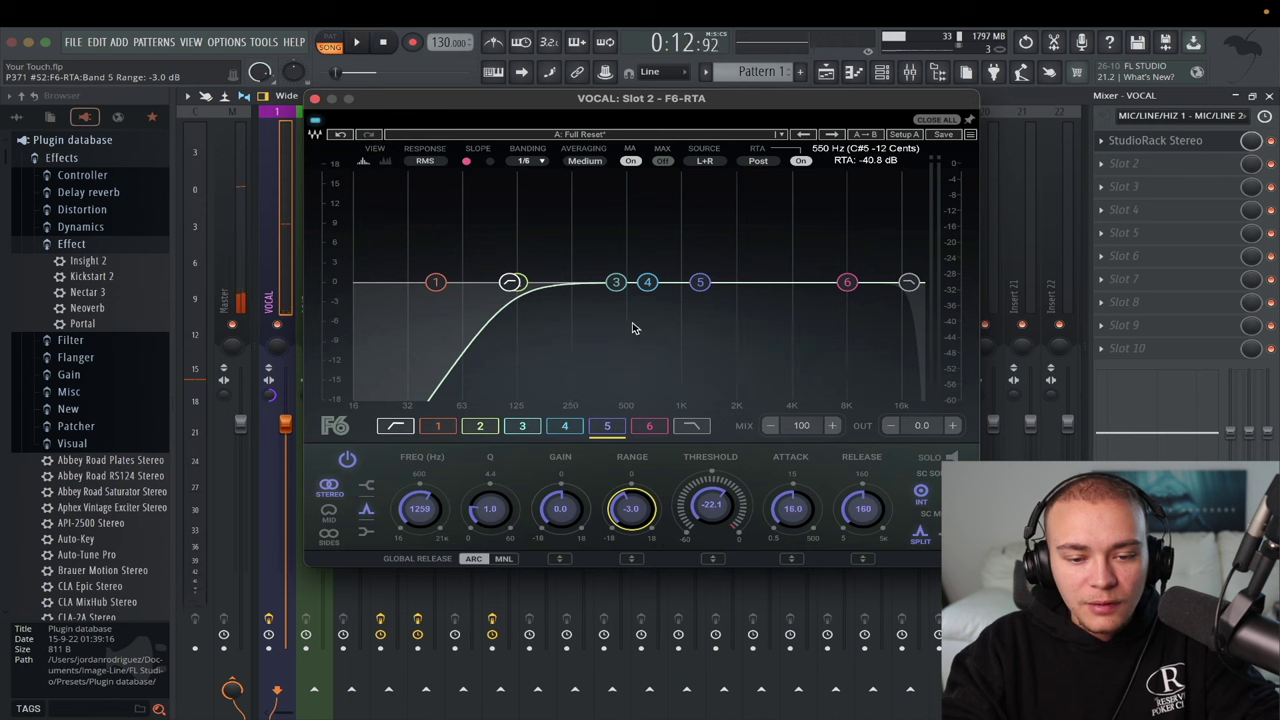
# Step: Increase F6 band 3's range to -5.0, audition the result and close the equalizer window
pyautogui.click(616, 282)
pyautogui.moveTo(630, 505); pyautogui.dragTo(630, 520)
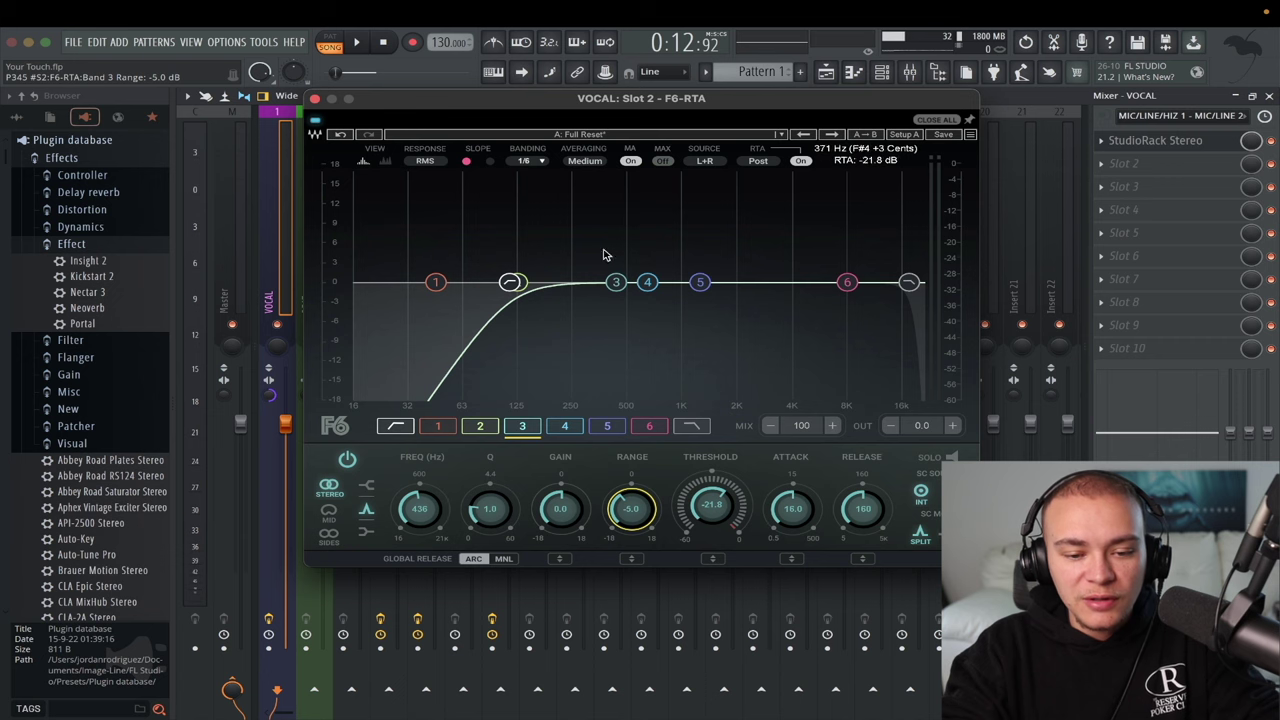
pyautogui.press('space')
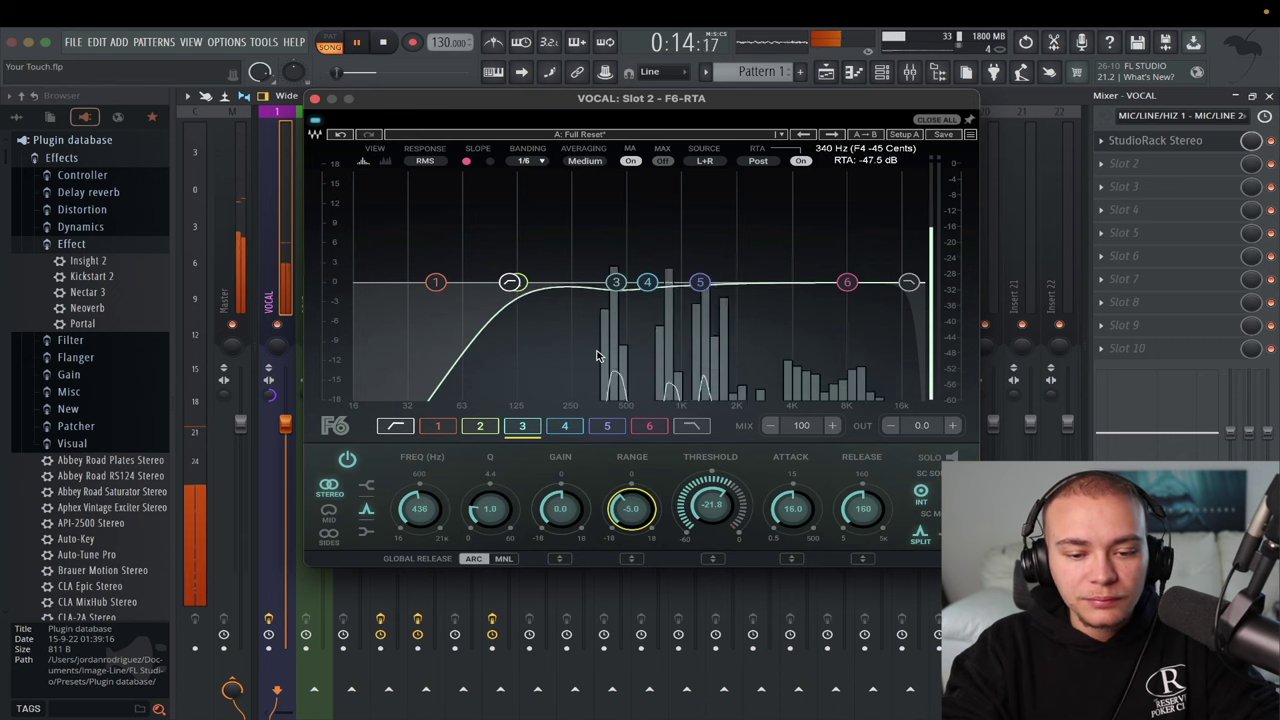
pyautogui.press('space')
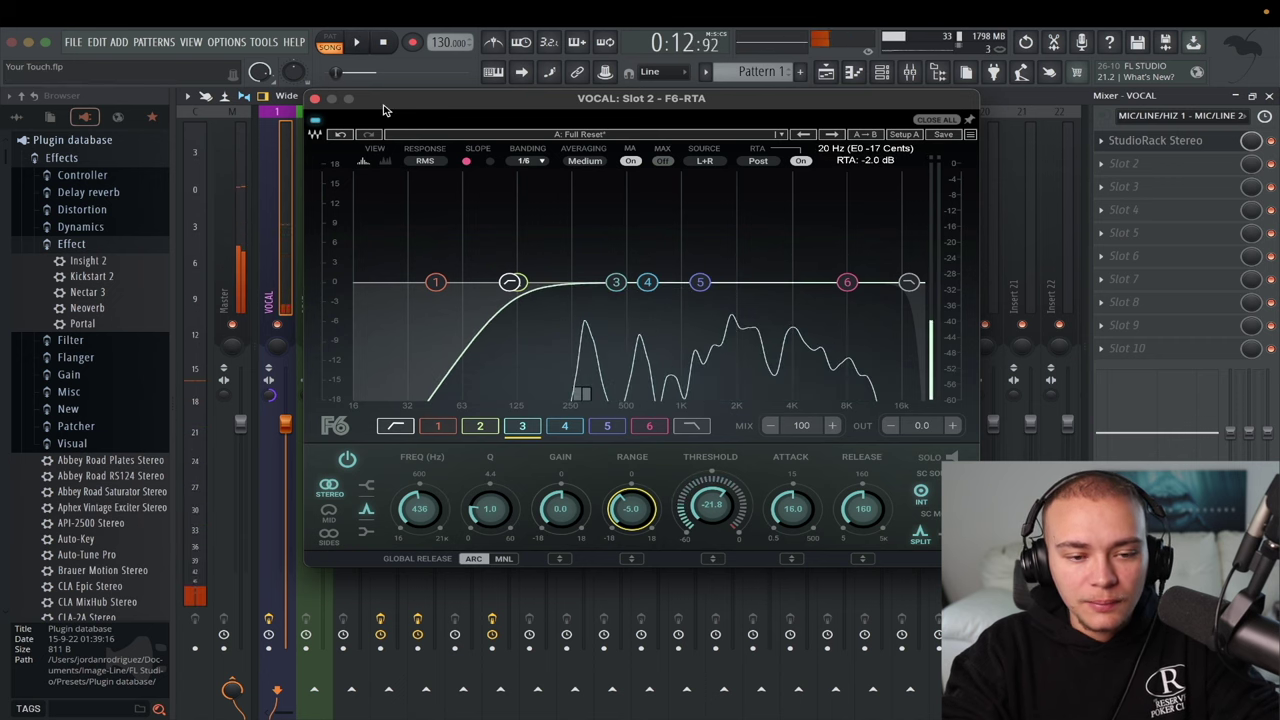
pyautogui.click(314, 101)
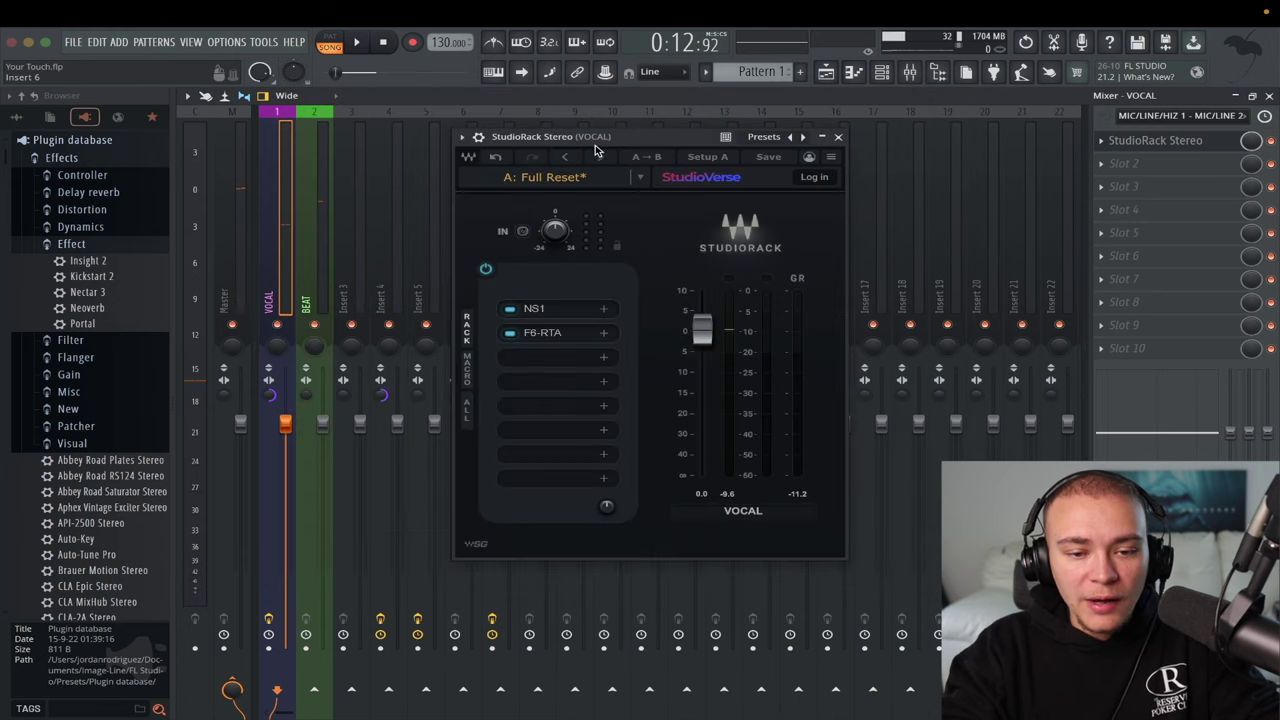
# Step: Find RCompressor by searching for "rcomp", add it to the third StudioRack slot and move its window aside
pyautogui.click(575, 358)
pyautogui.write('rcomp')
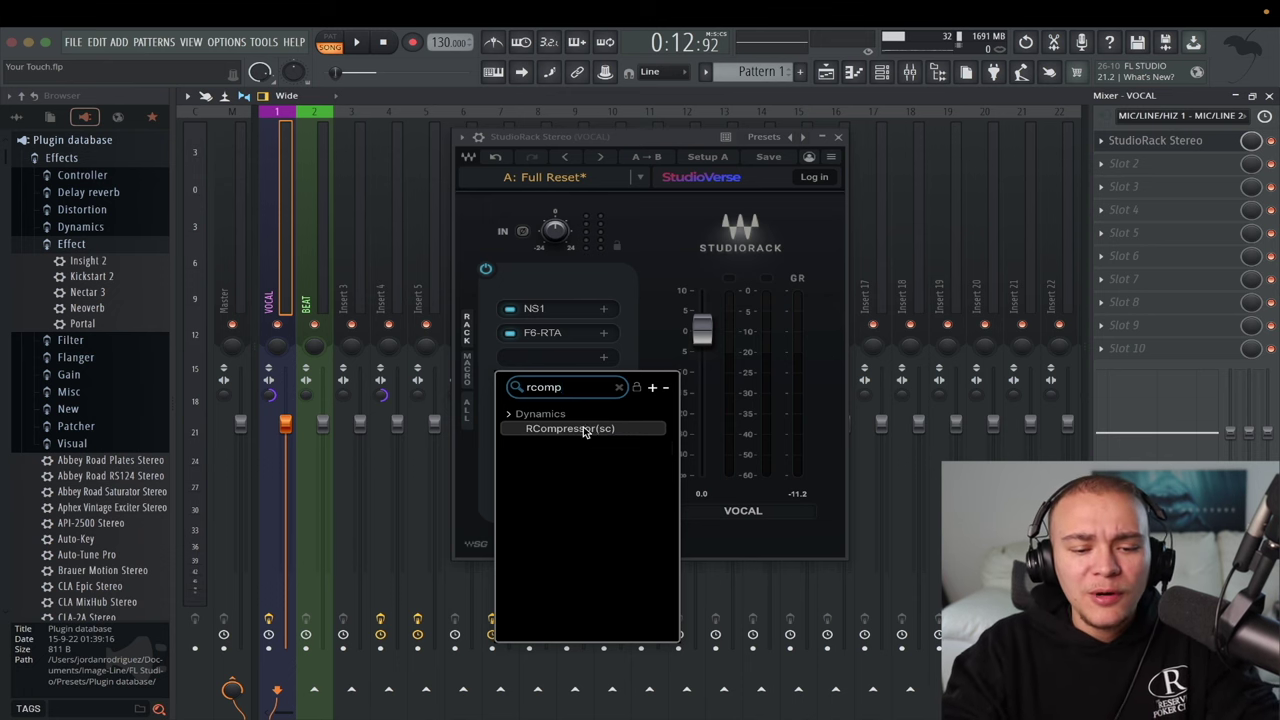
pyautogui.click(585, 429)
pyautogui.moveTo(585, 143); pyautogui.dragTo(705, 230)
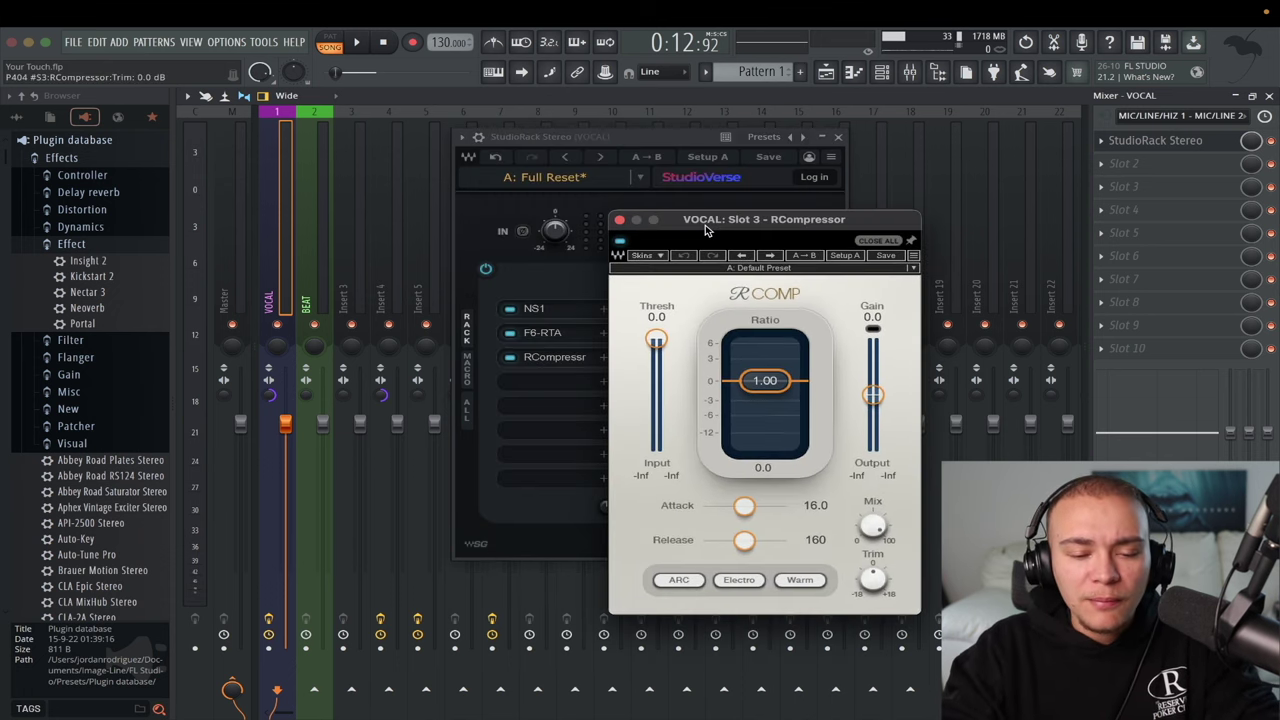
pyautogui.click(620, 220)
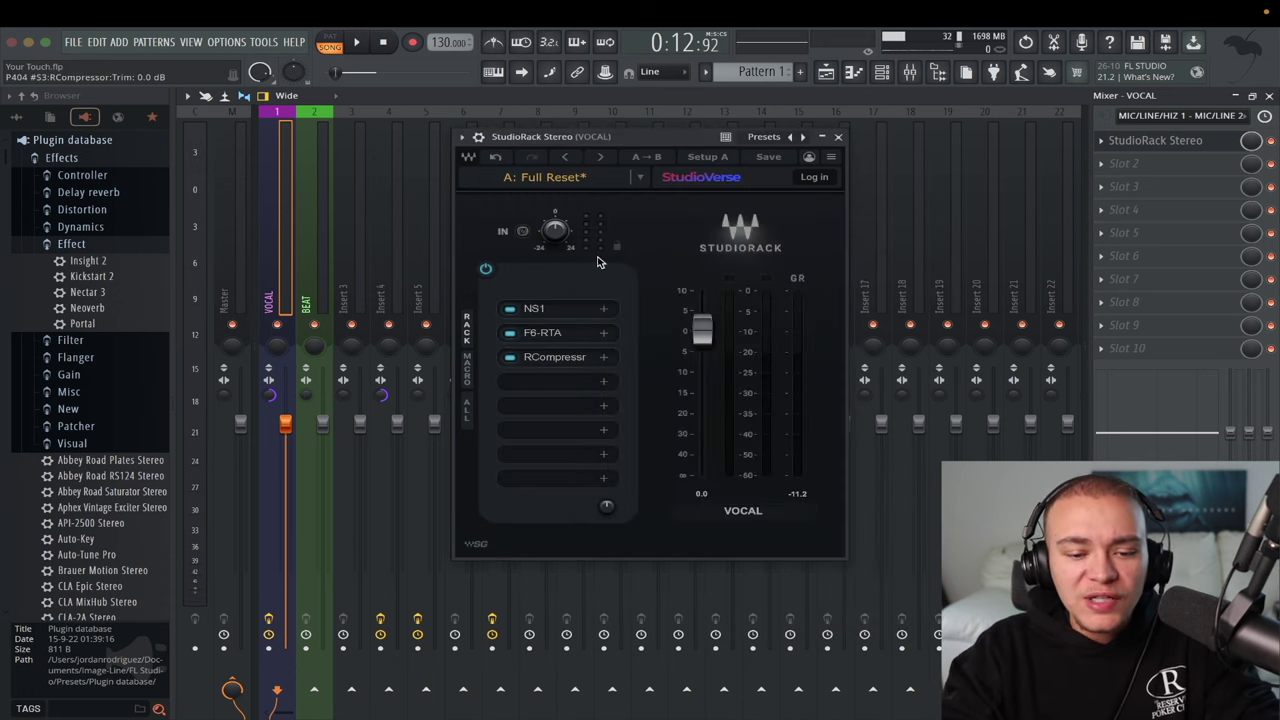
pyautogui.click(565, 382)
pyautogui.write('eq')
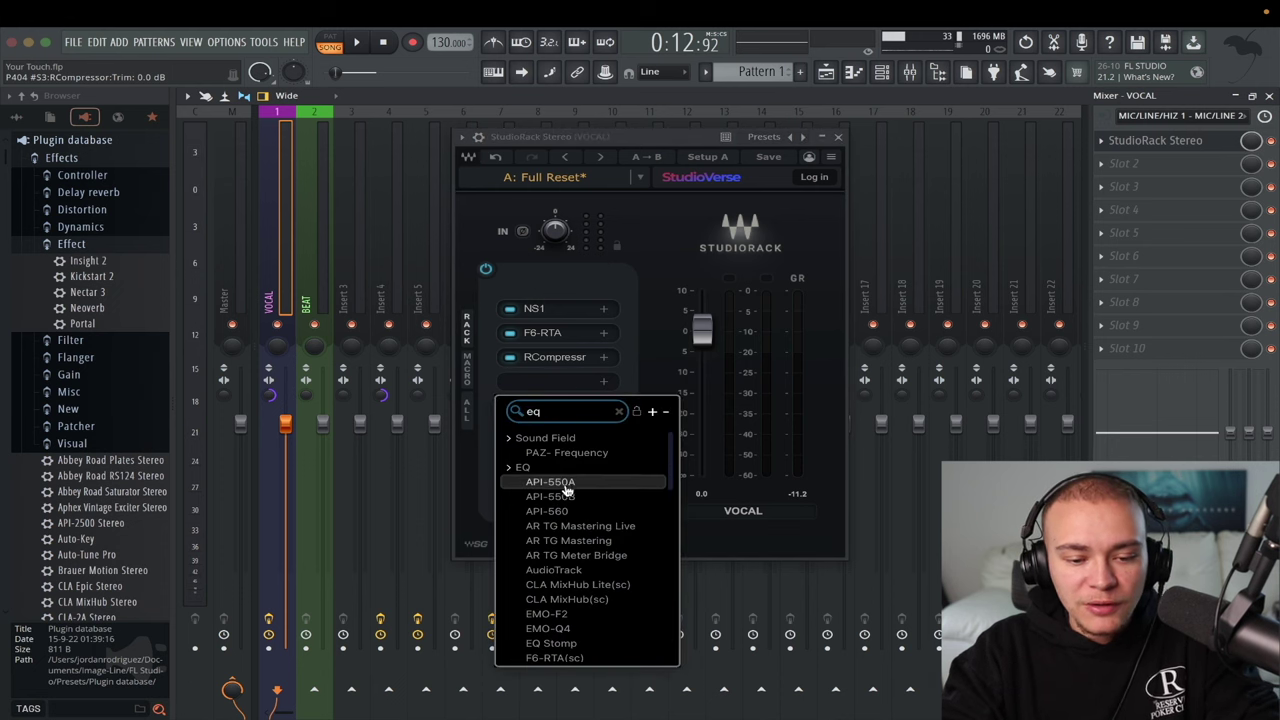
pyautogui.click(551, 366)
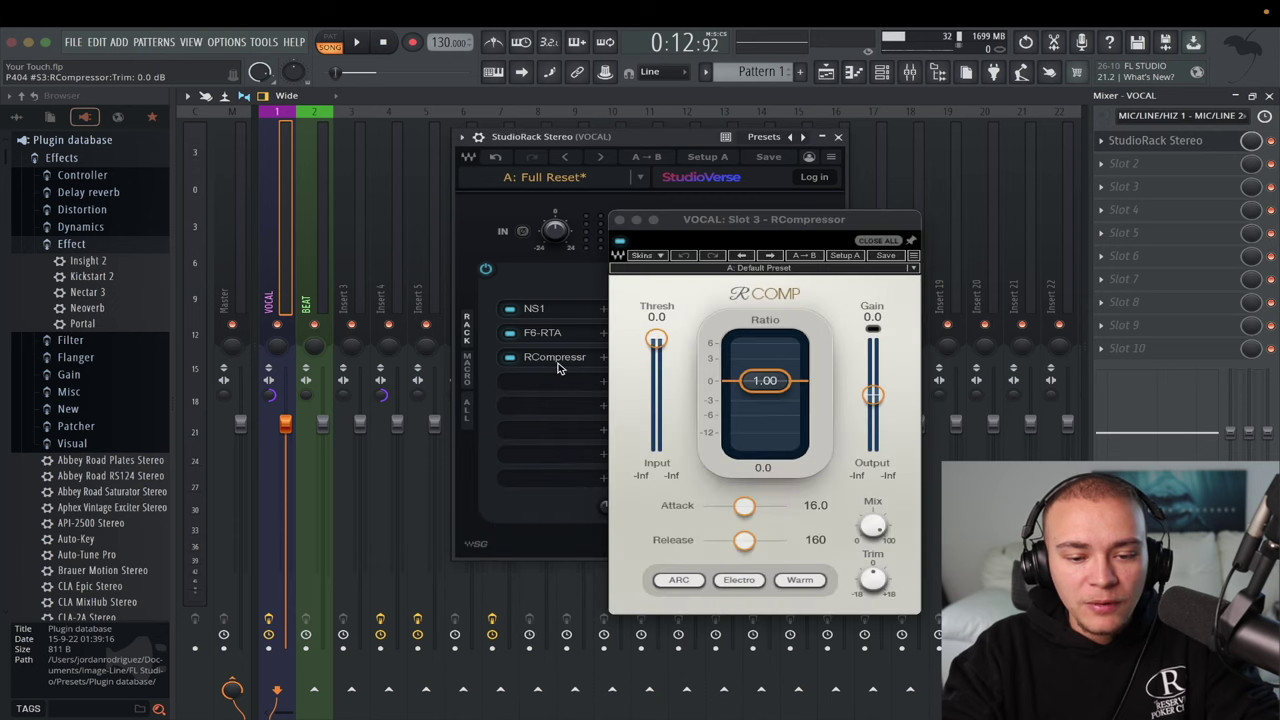
# Step: Reposition the RCompressor window over StudioRack and lower its threshold to -18.1 during playback
pyautogui.moveTo(727, 224); pyautogui.dragTo(563, 186)
pyautogui.moveTo(503, 297); pyautogui.dragTo(503, 302)
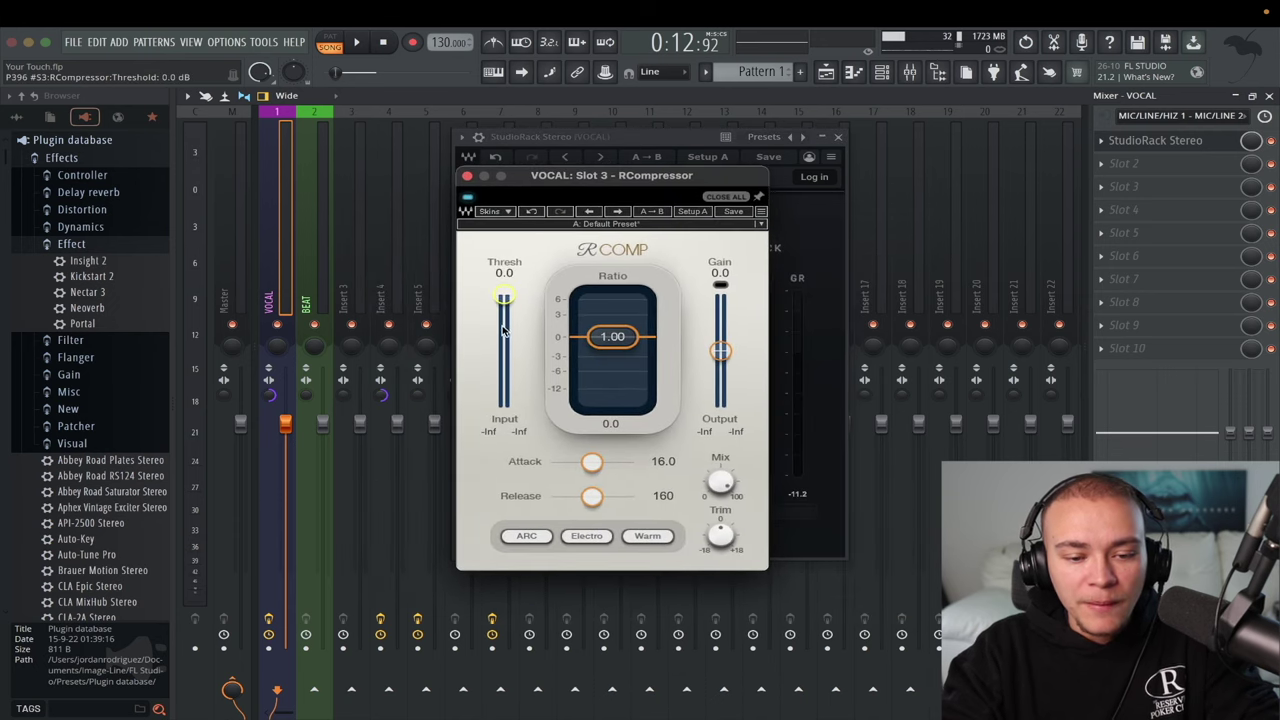
pyautogui.press('space')
pyautogui.moveTo(503, 297); pyautogui.dragTo(503, 328)
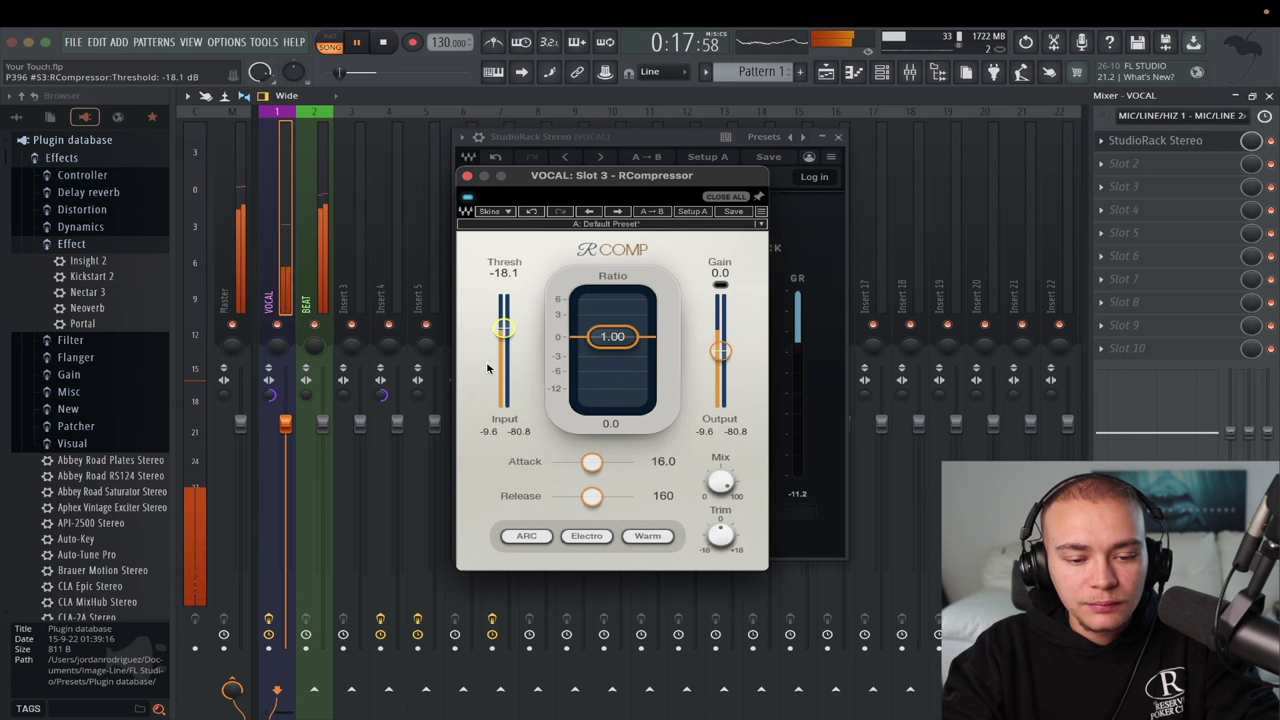
pyautogui.press('space')
# Step: Set RCompressor's ratio to 6.02 and audition the compressed vocal
pyautogui.moveTo(612, 336); pyautogui.dragTo(612, 367)
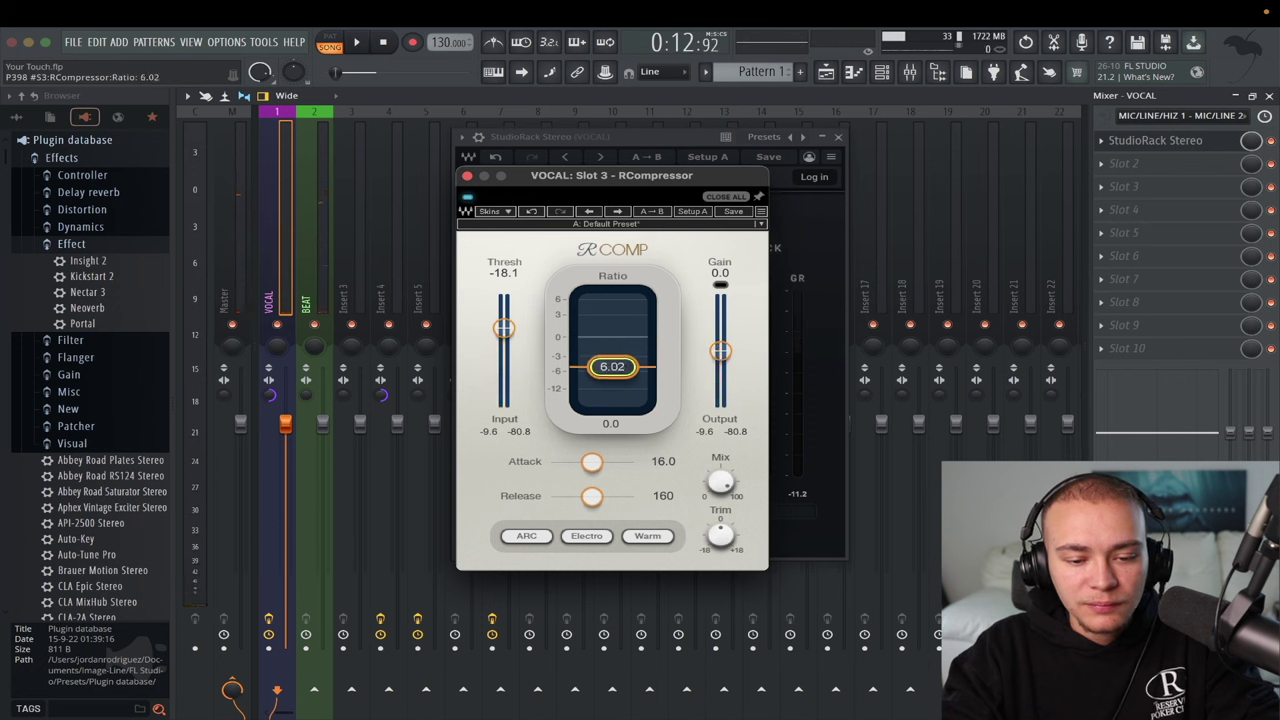
pyautogui.press('space')
pyautogui.press('space')
# Step: Set RCompressor's attack to 5.45, switch its release mode to Opto and audition the vocal
pyautogui.moveTo(592, 461); pyautogui.dragTo(582, 461)
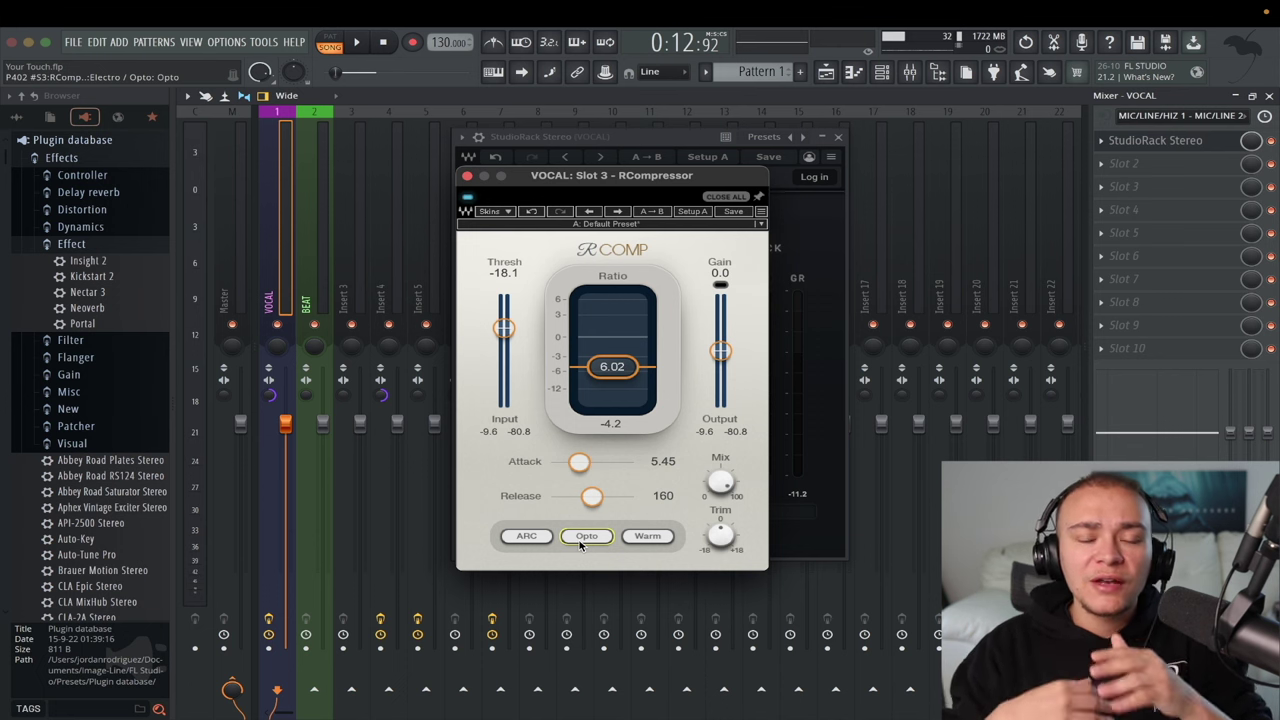
pyautogui.press('space')
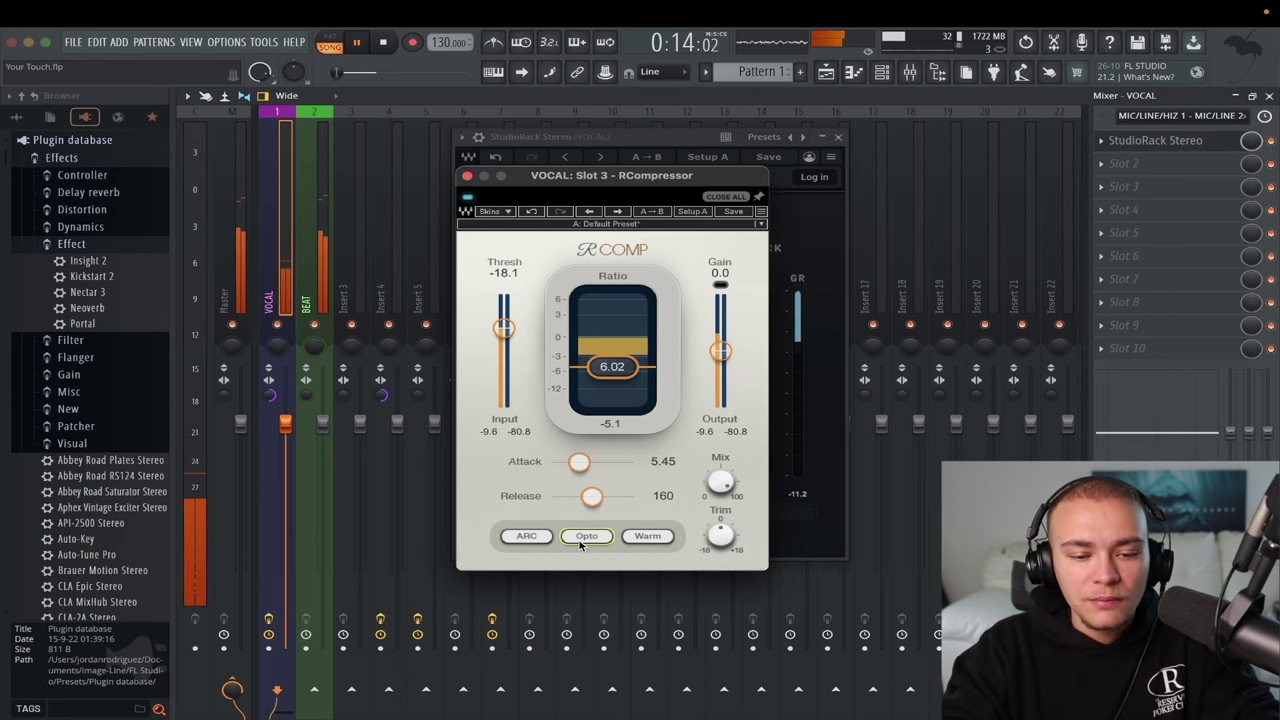
pyautogui.press('space')
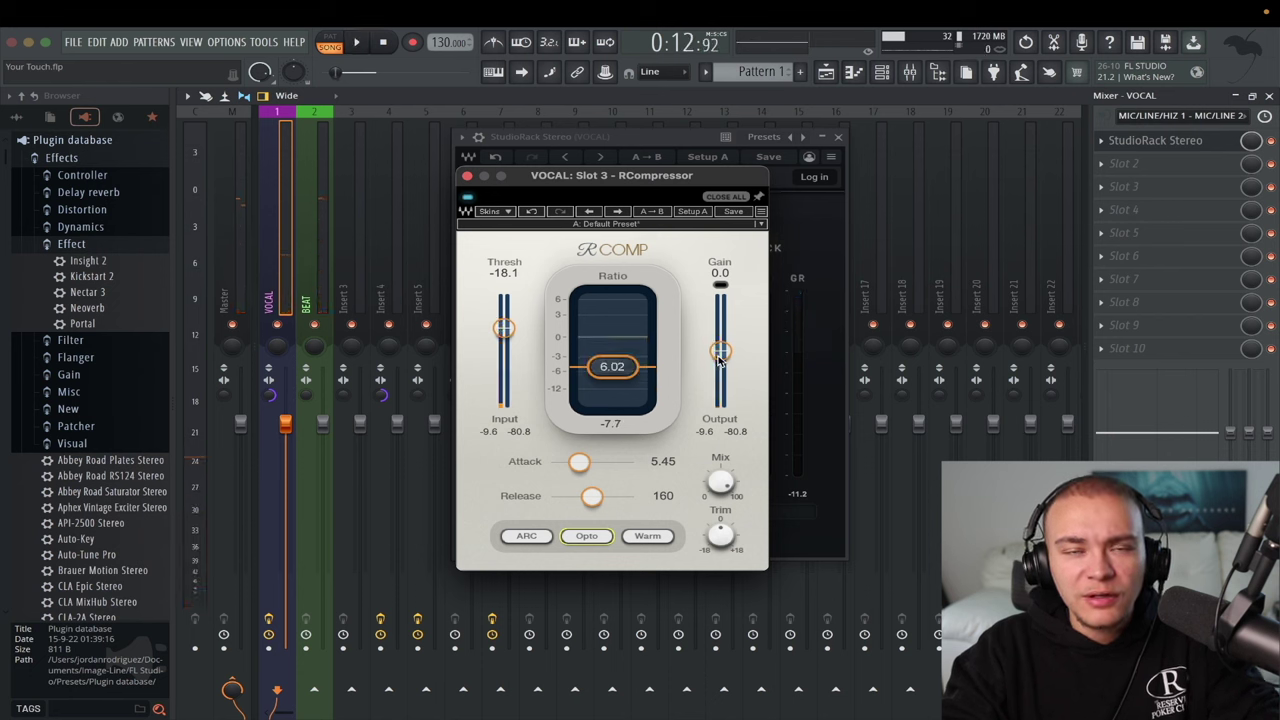
# Step: Raise RCompressor's output gain to 8.0 dB during playback and close the compressor window
pyautogui.press('space')
pyautogui.moveTo(720, 360); pyautogui.dragTo(720, 336)
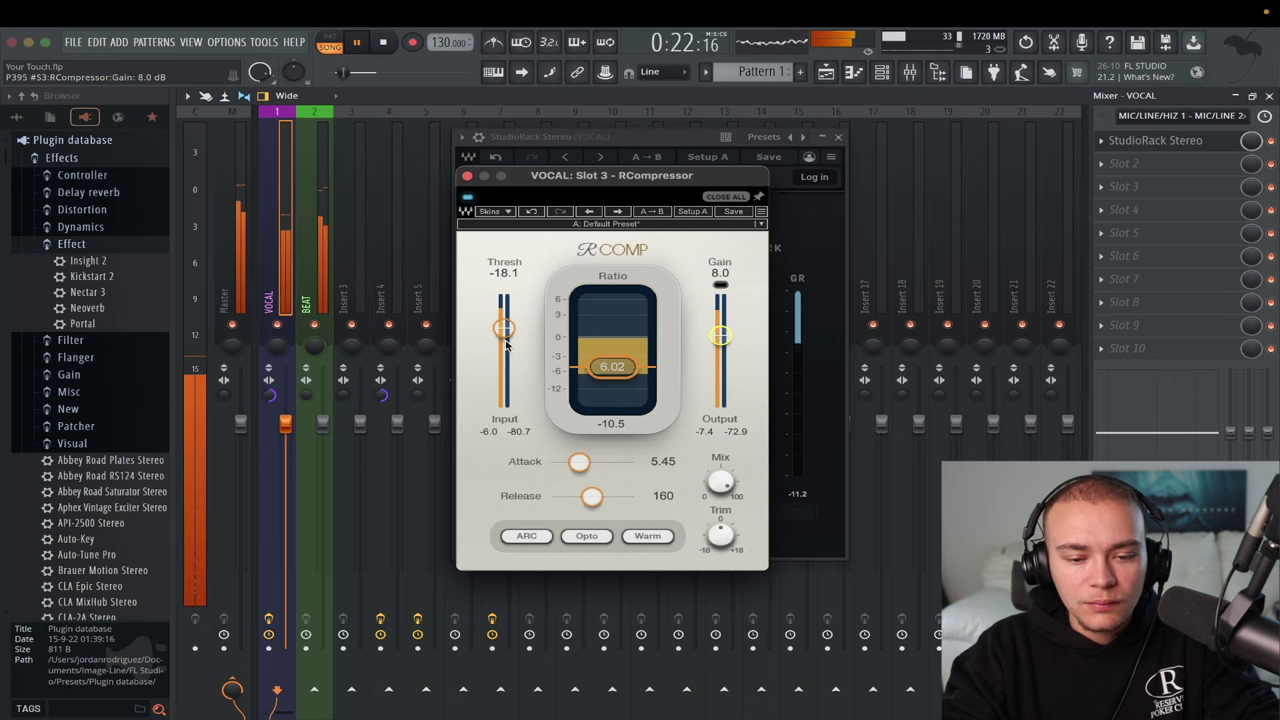
pyautogui.press('space')
pyautogui.click(467, 175)
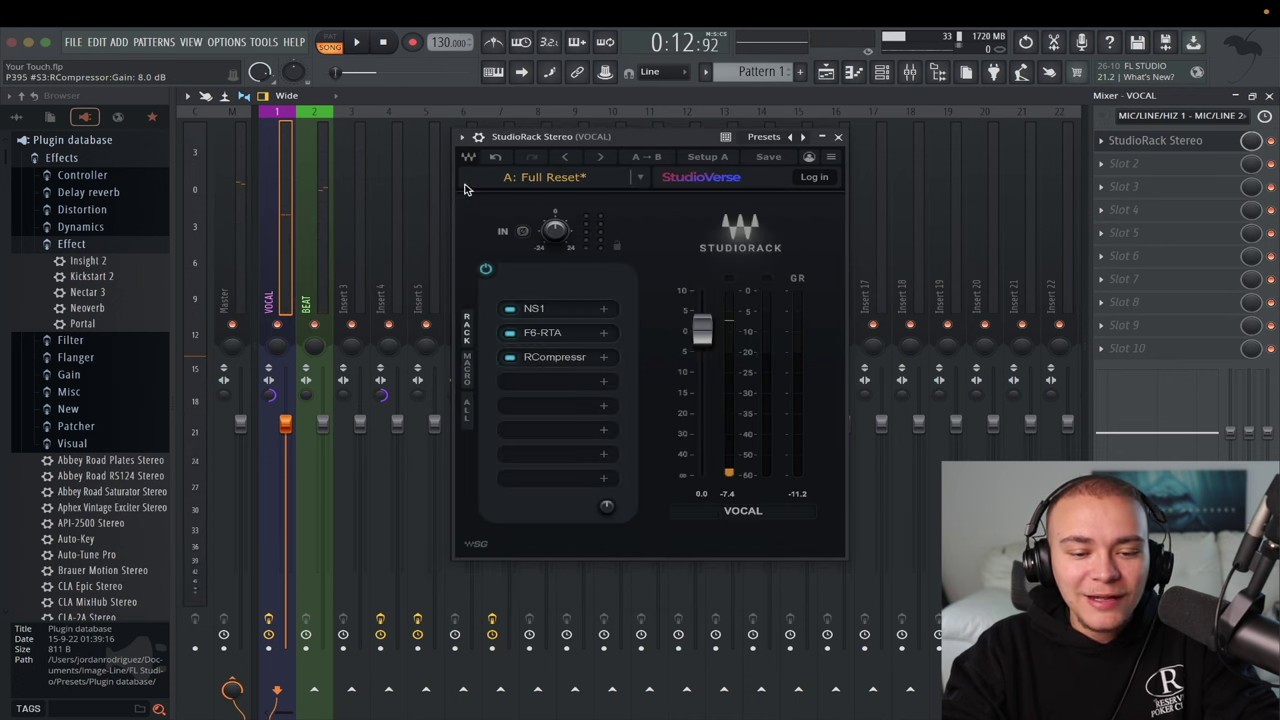
# Step: Find Waves Tune Real-Time by searching for "waves tune" and add it to the fourth StudioRack slot
pyautogui.click(541, 384)
pyautogui.write('wav')
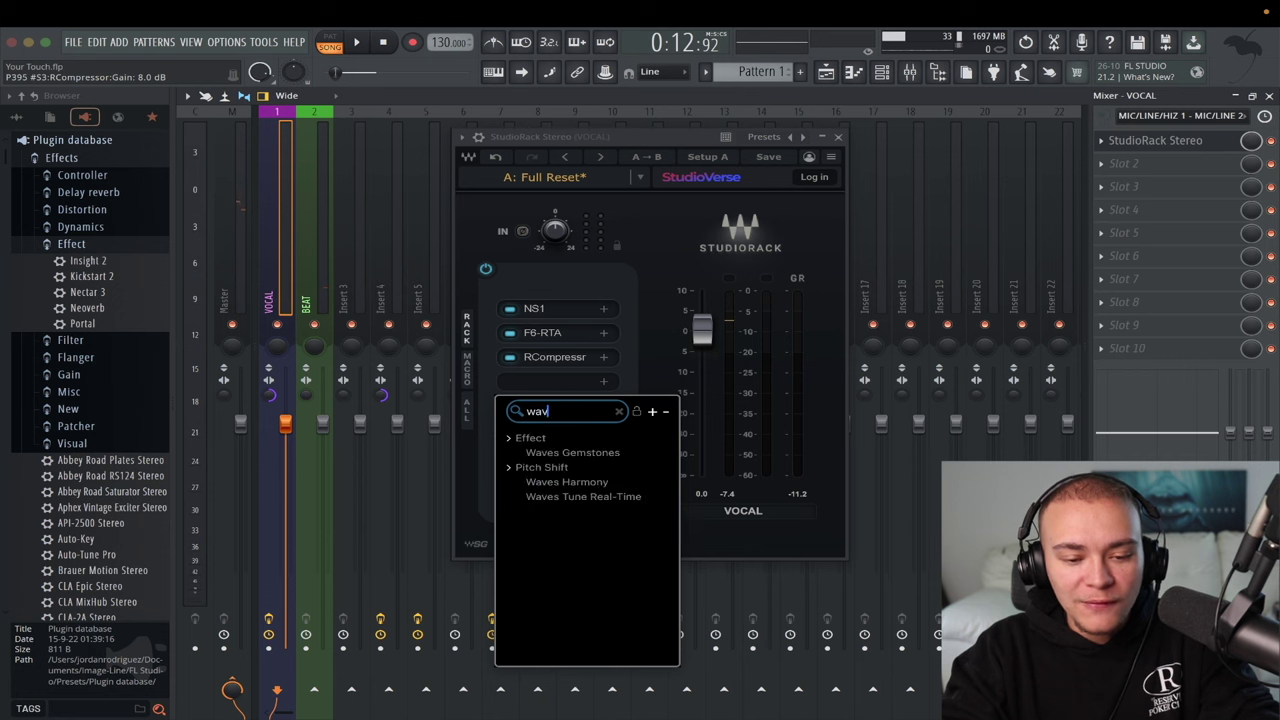
pyautogui.write('es tune')
pyautogui.doubleClick(583, 453)
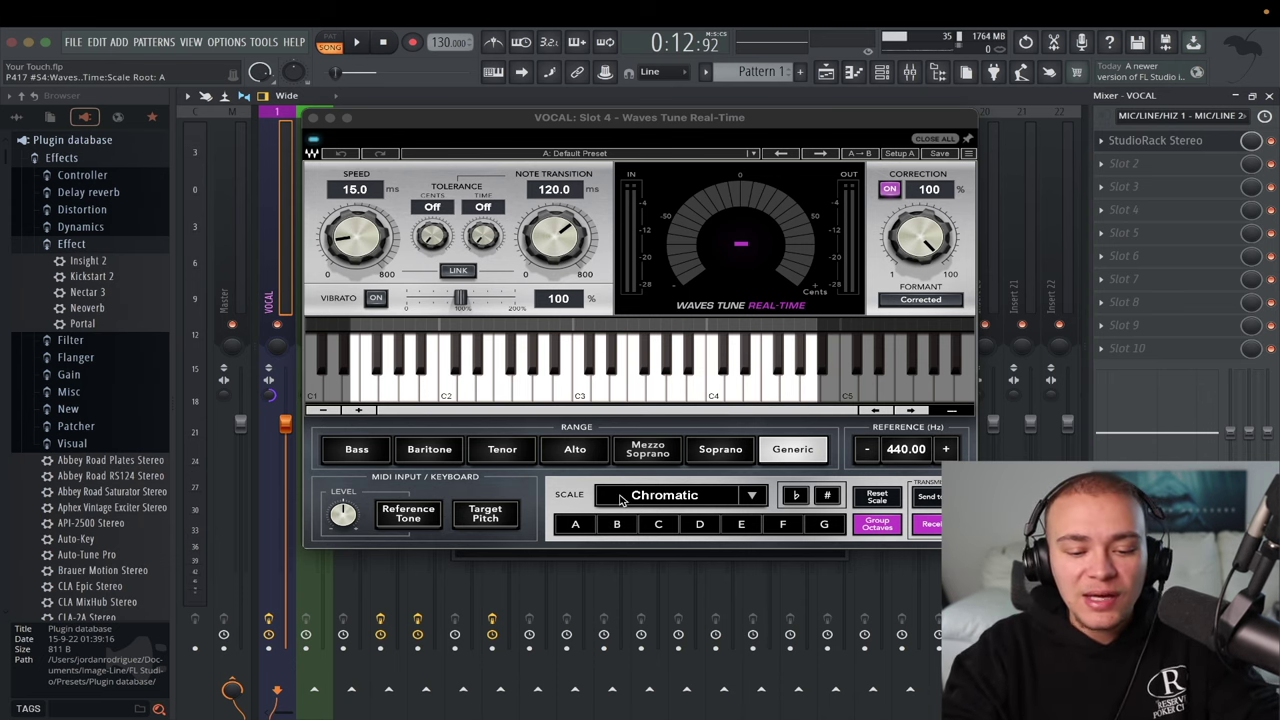
# Step: Set the Waves Tune Real-Time scale to B Major
pyautogui.scroll(-1, 680, 503)
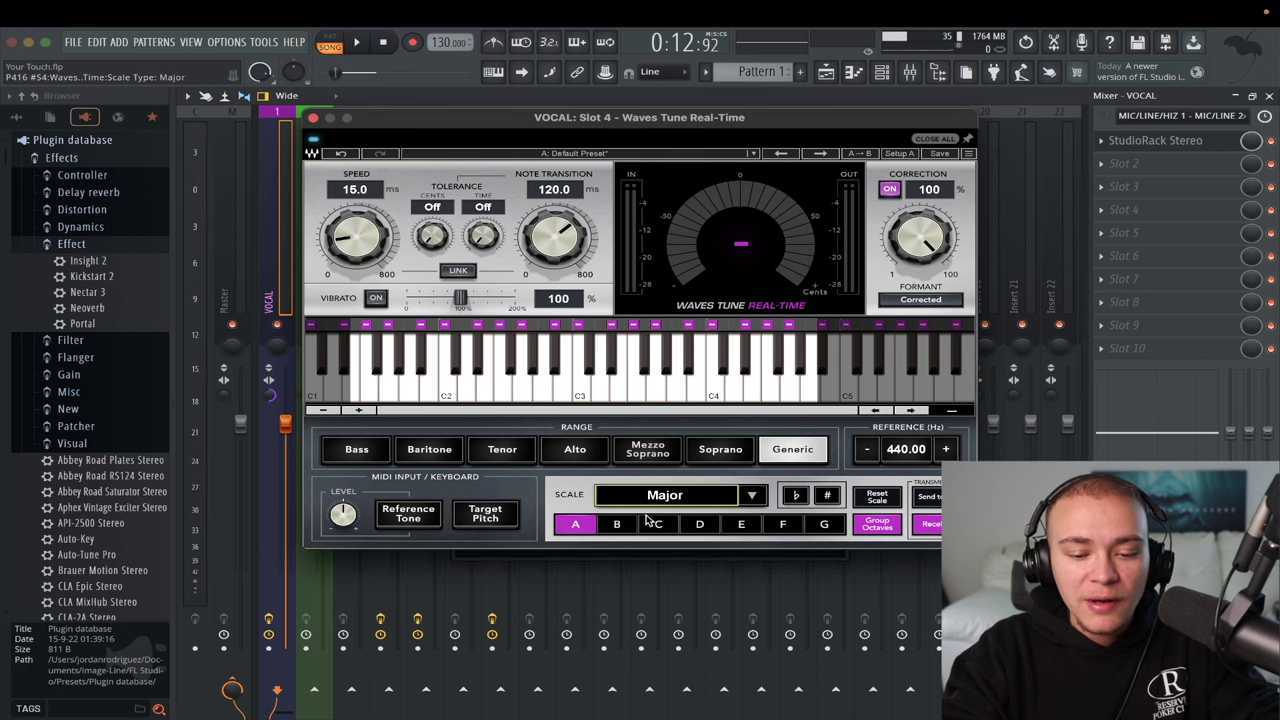
pyautogui.click(752, 496)
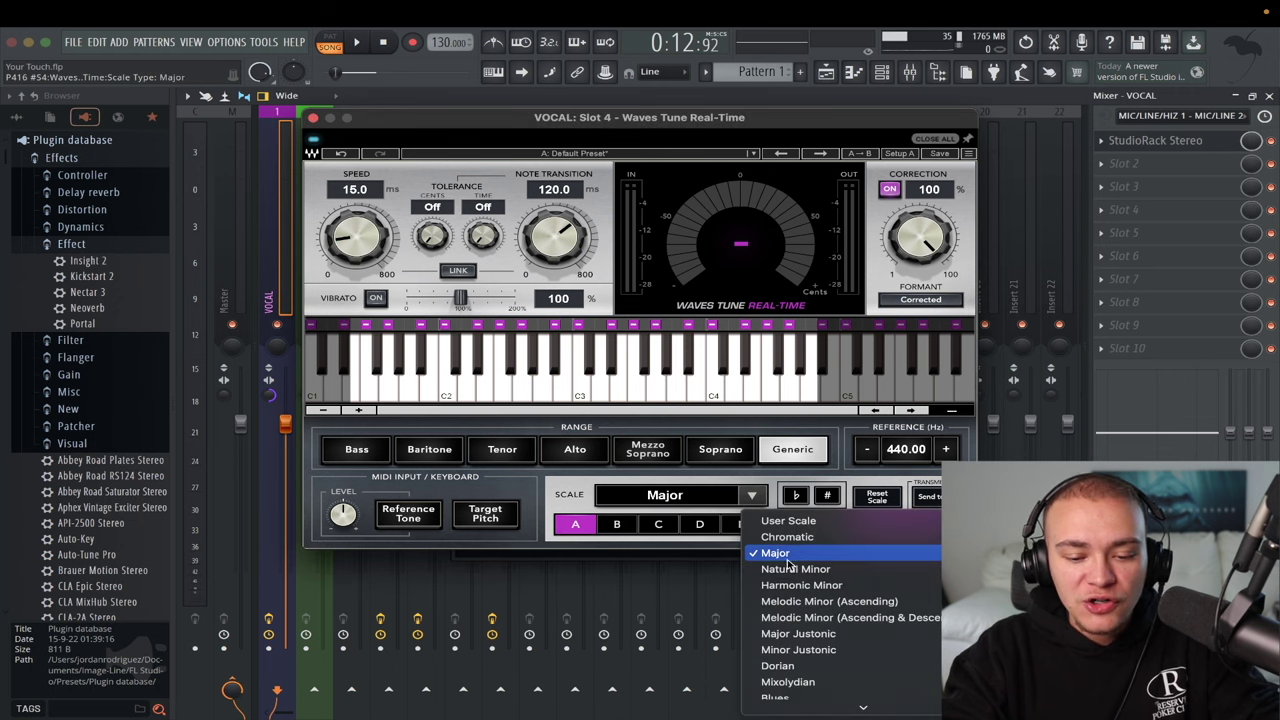
pyautogui.click(640, 510)
pyautogui.click(619, 527)
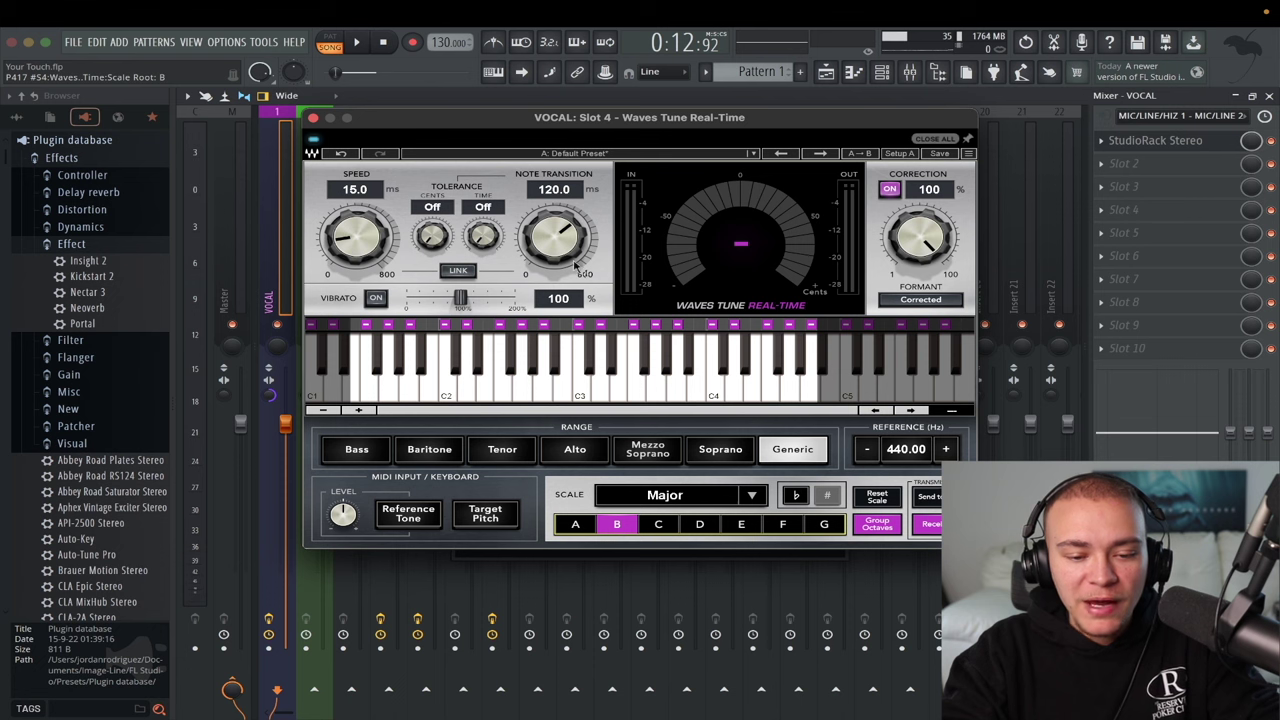
# Step: Set the tuner's speed to 2.0 ms and note transition to 12.1 ms, audition the vocal and close its window
pyautogui.moveTo(351, 244); pyautogui.dragTo(351, 262)
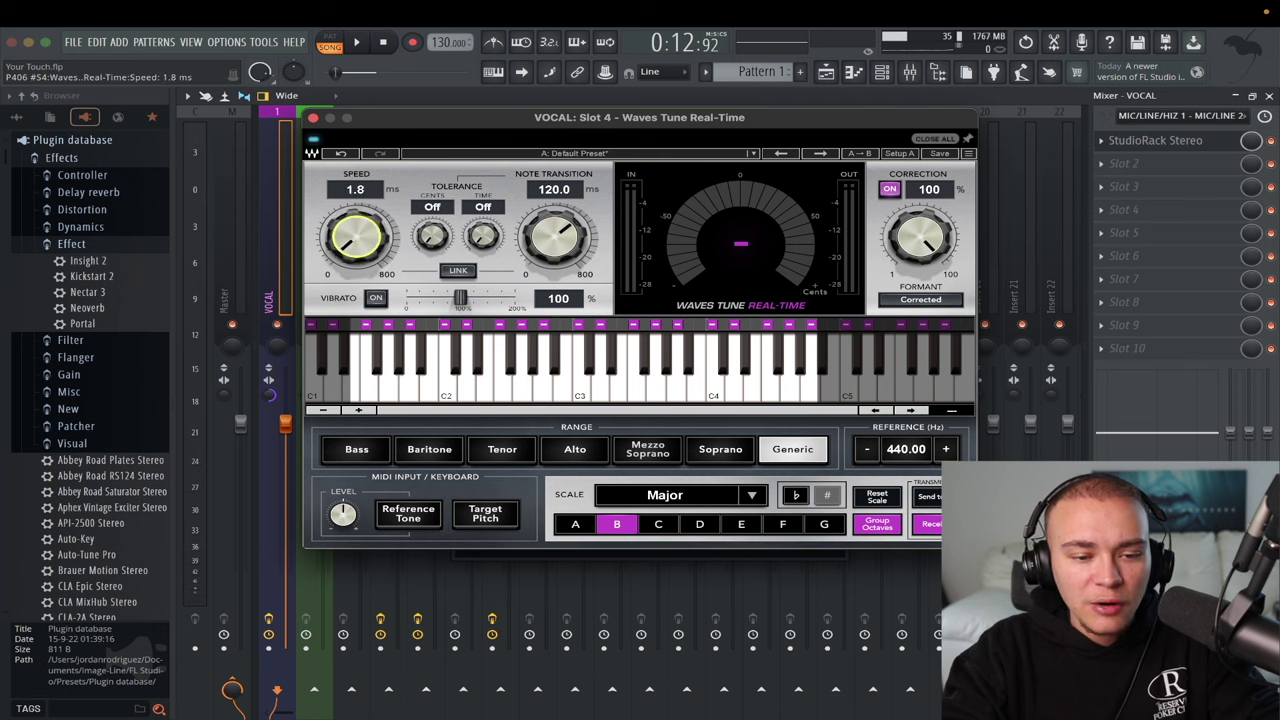
pyautogui.moveTo(528, 228); pyautogui.dragTo(528, 268)
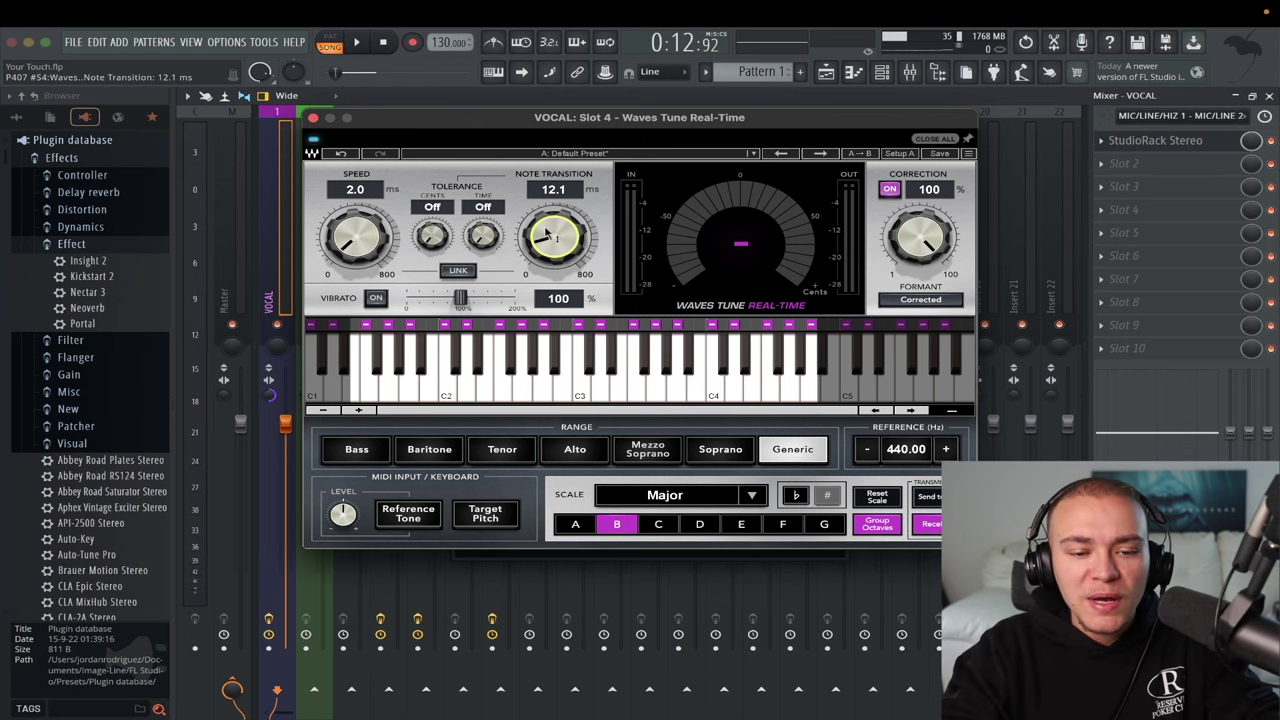
pyautogui.press('space')
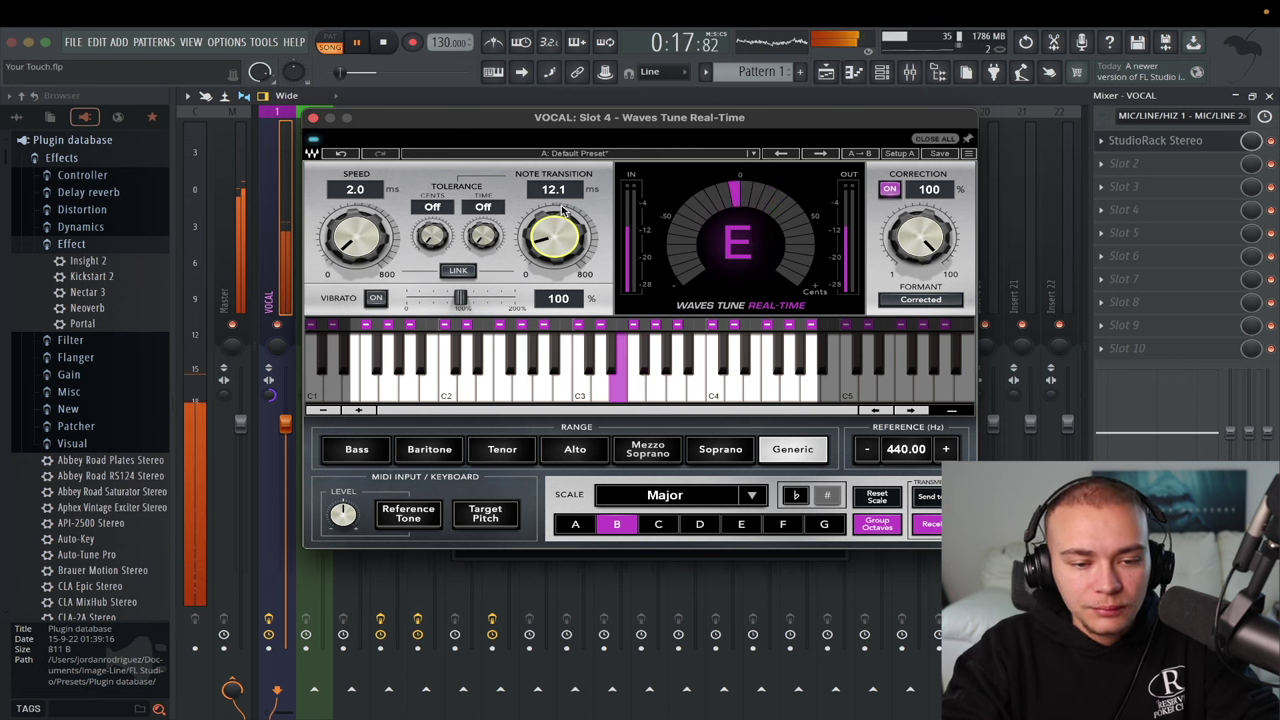
pyautogui.press('space')
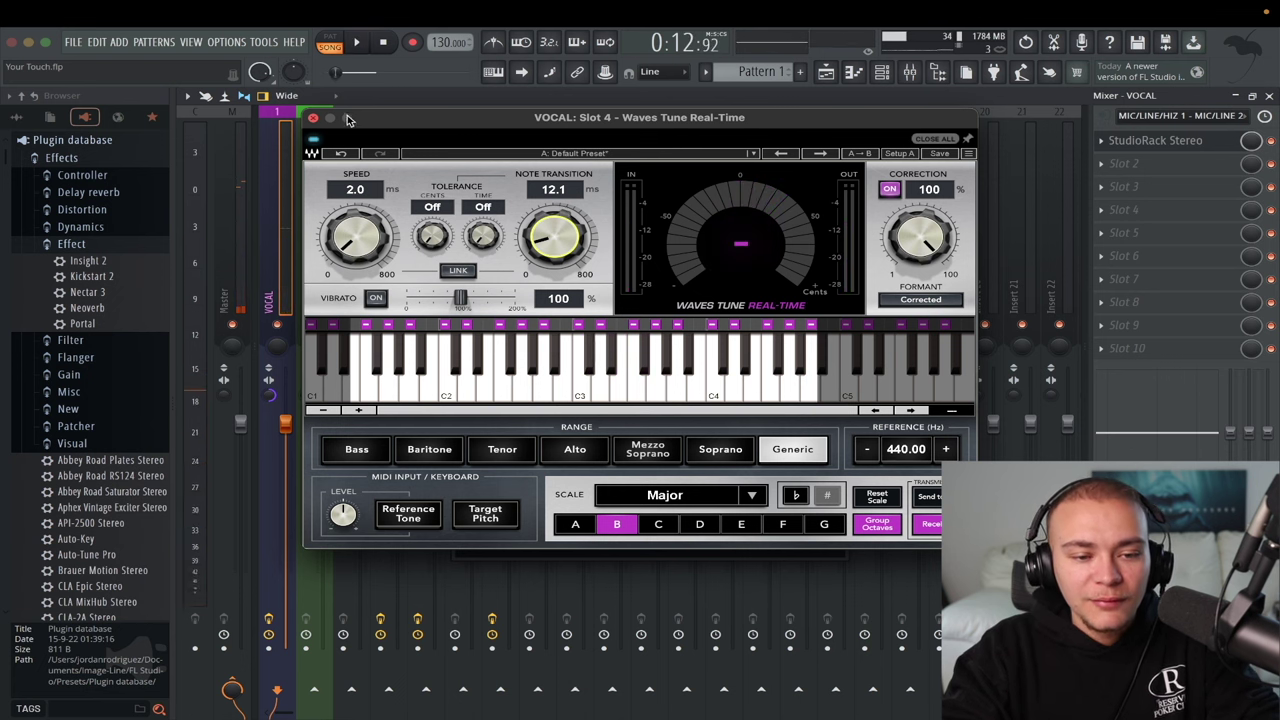
pyautogui.click(311, 119)
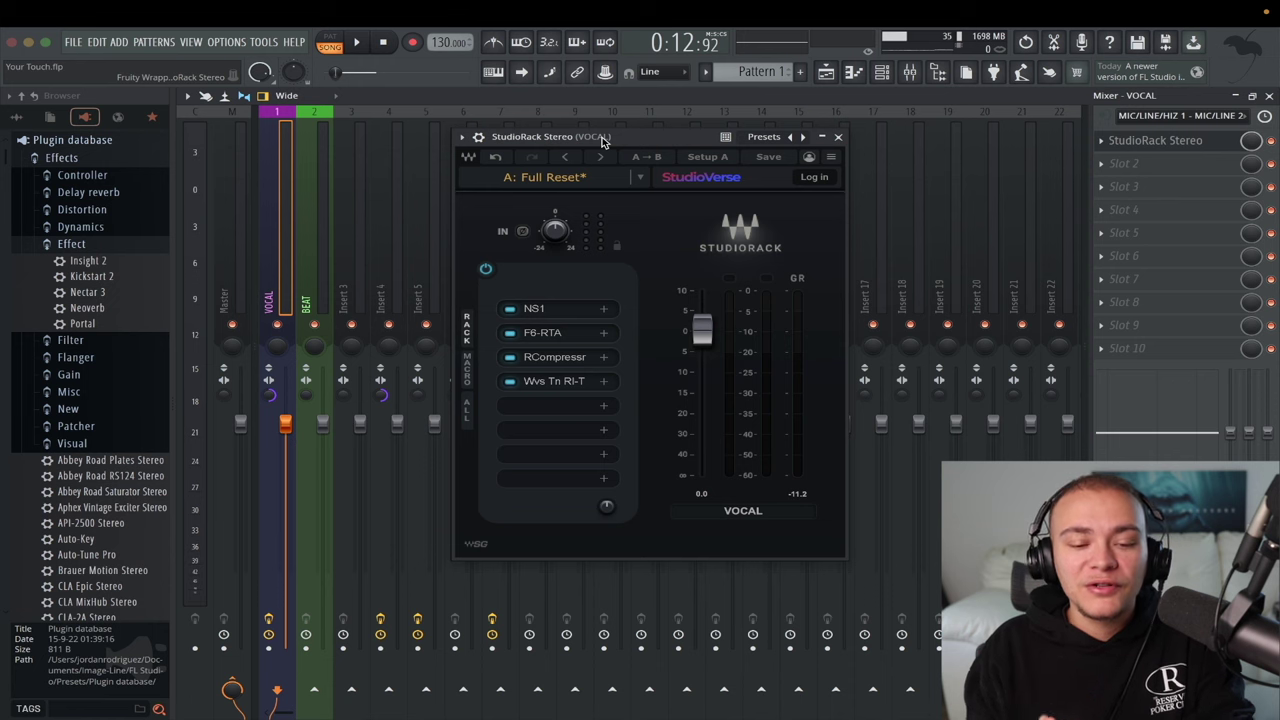
# Step: Find the CLA-76 compressor by searching for "76" and add it to the fifth StudioRack slot
pyautogui.click(550, 408)
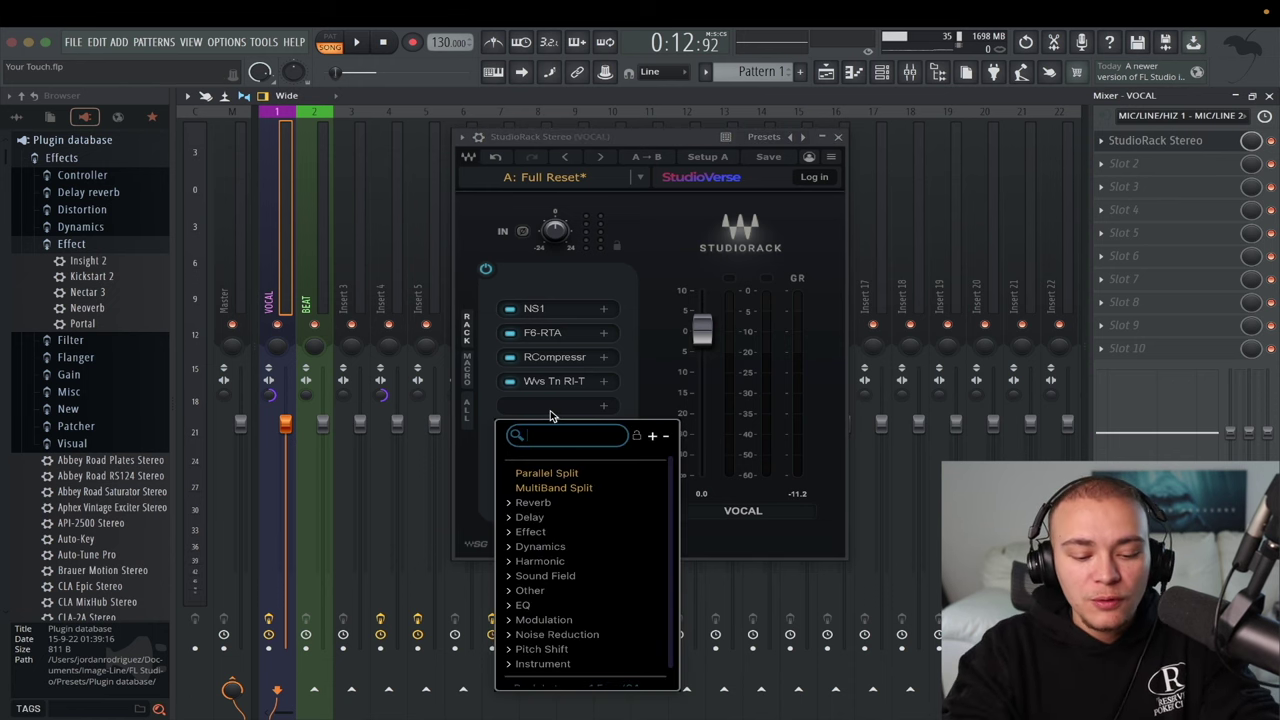
pyautogui.write('76')
pyautogui.click(562, 480)
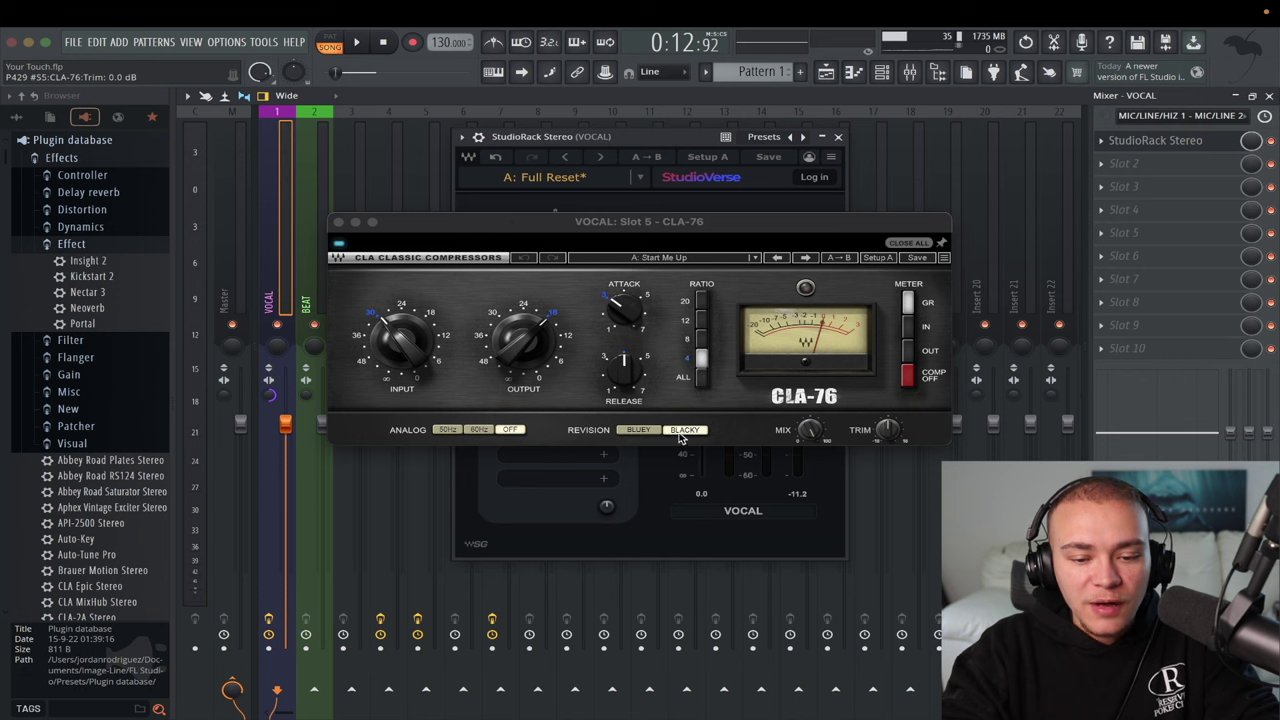
# Step: Set the CLA-76's attack to 4.07, auditioning the vocal before and after the change
pyautogui.press('space')
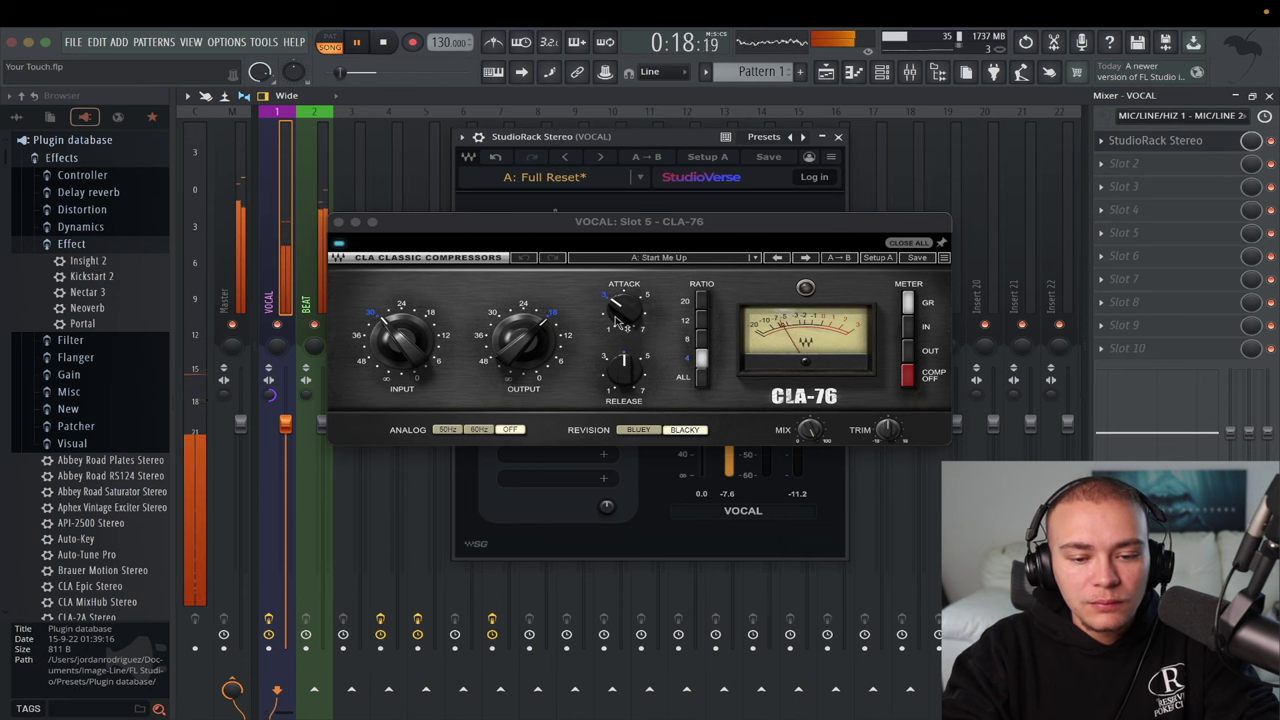
pyautogui.press('space')
pyautogui.moveTo(622, 310); pyautogui.dragTo(622, 306)
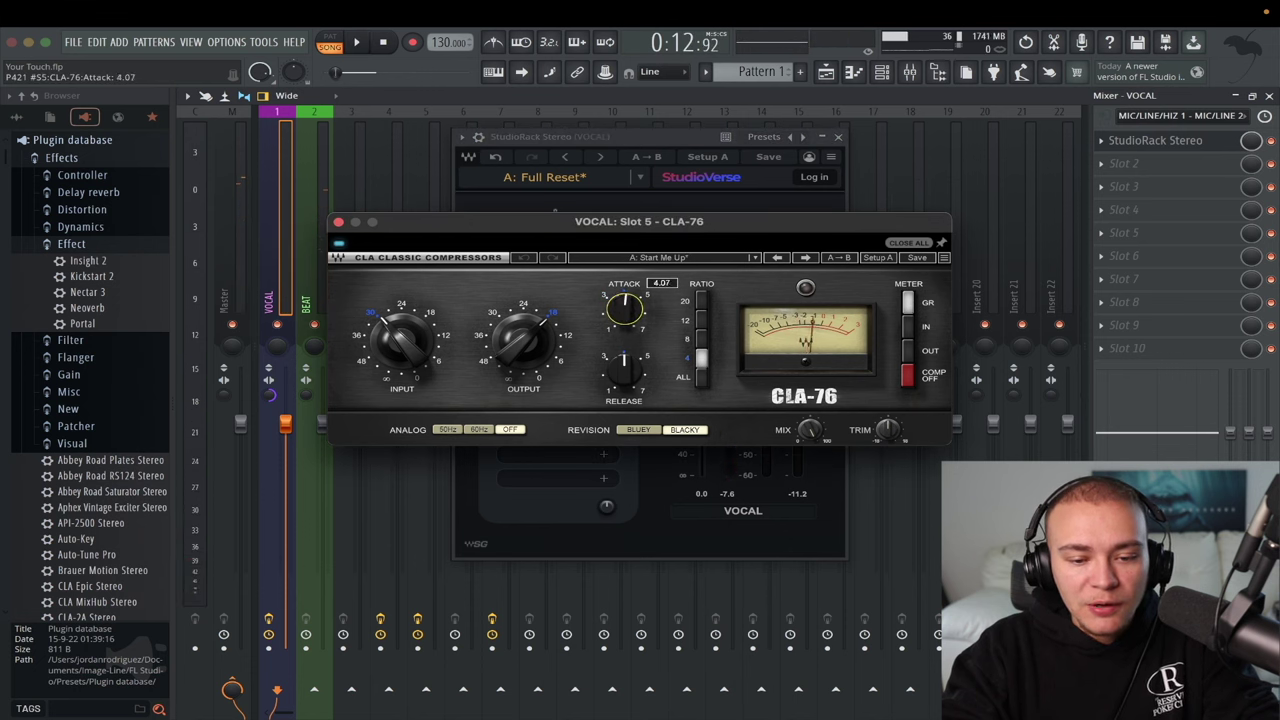
pyautogui.press('space')
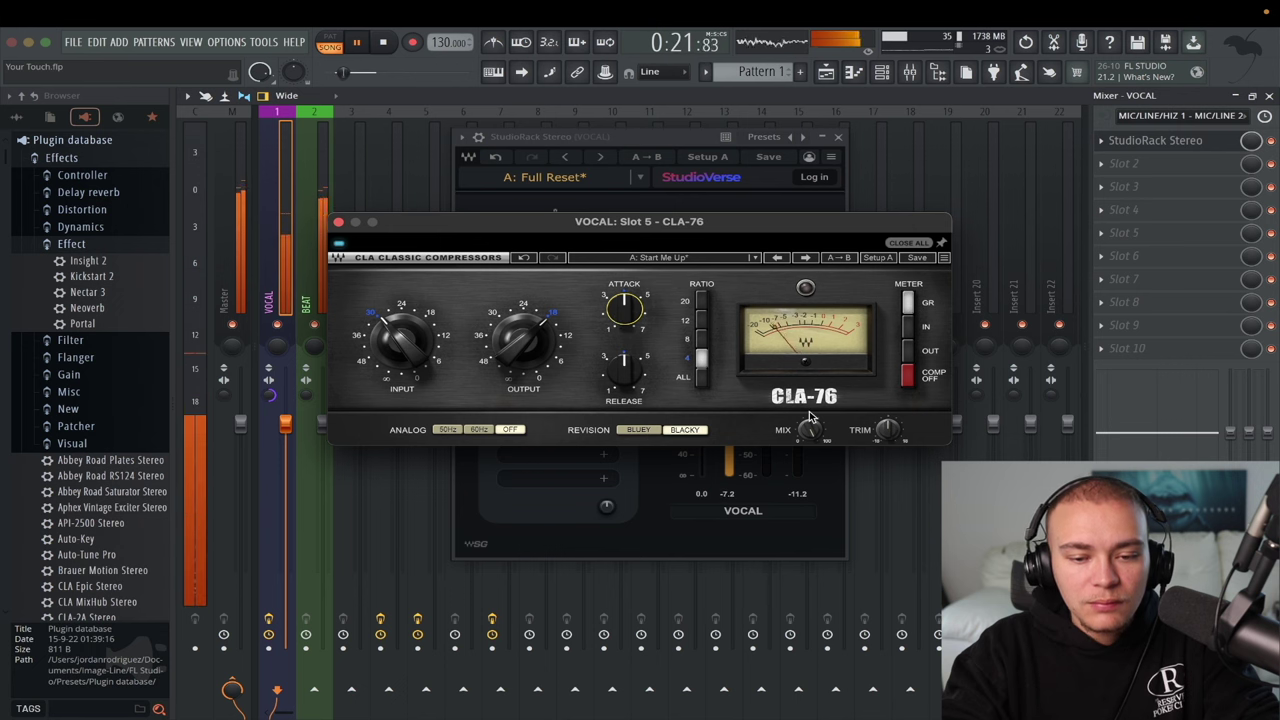
pyautogui.press('space')
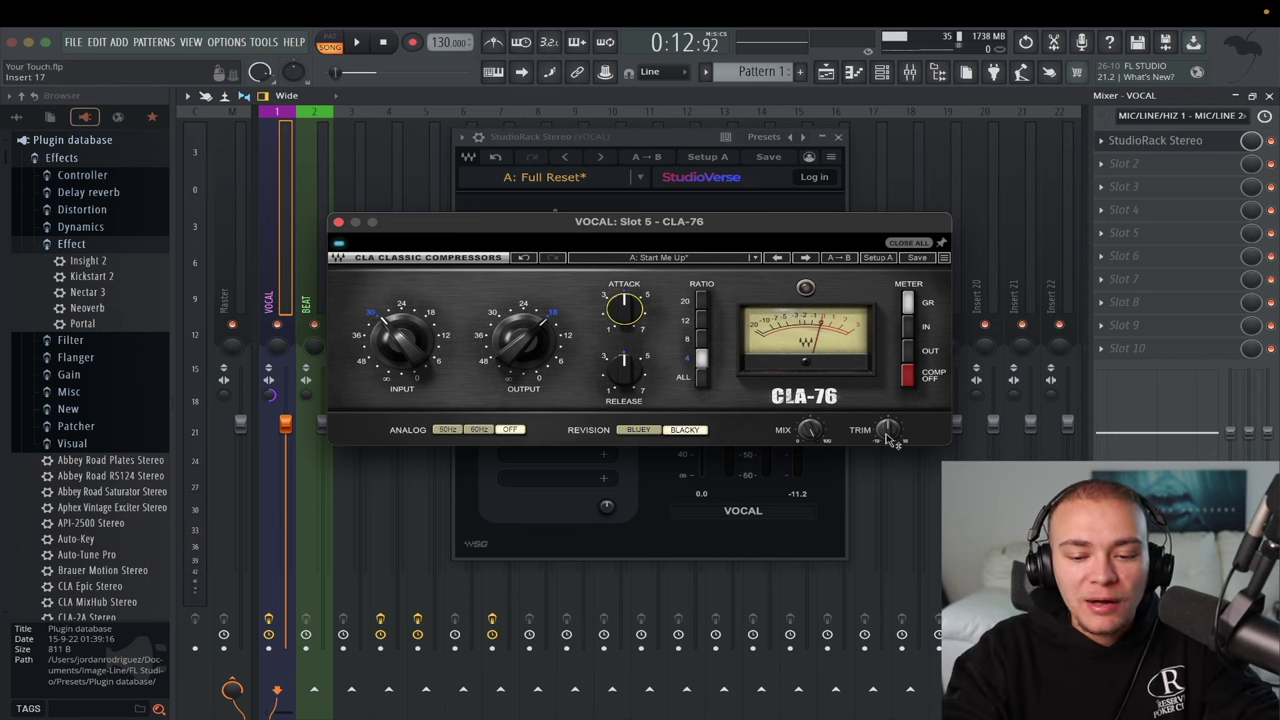
# Step: Set the CLA-76's trim to 4.0 dB during playback and close the compressor window
pyautogui.press('space')
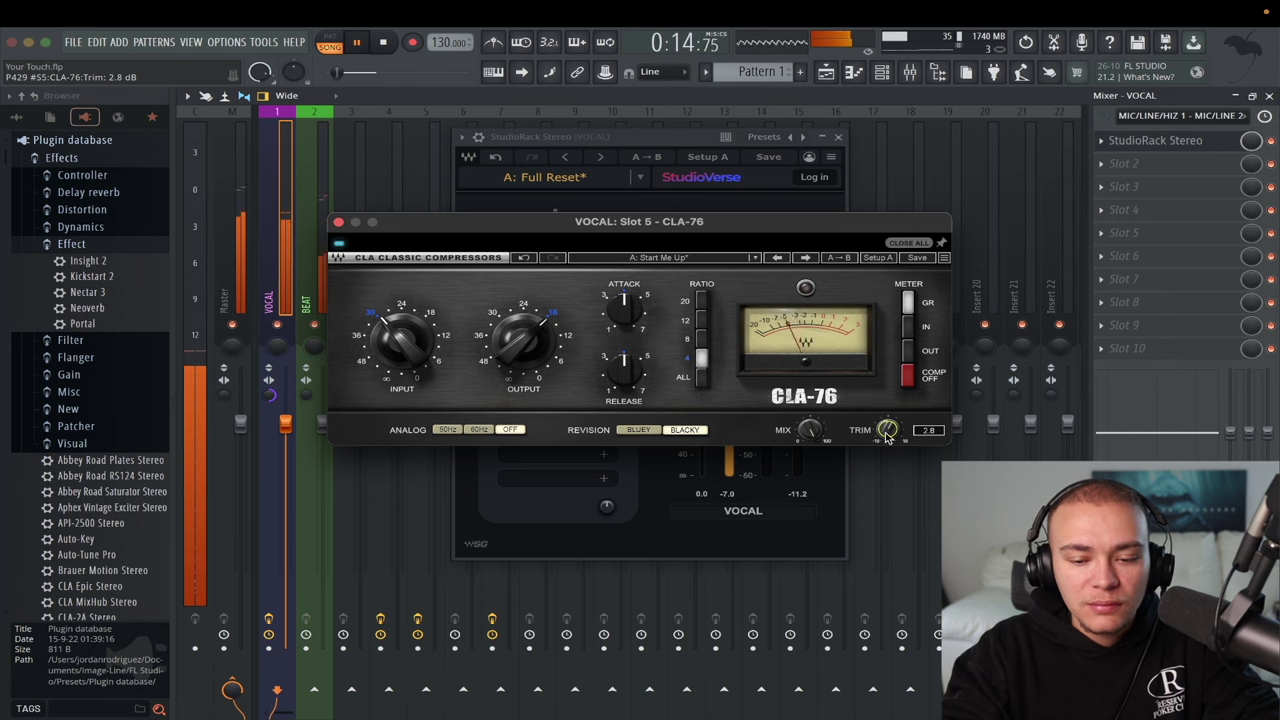
pyautogui.scroll(3, 887, 430)
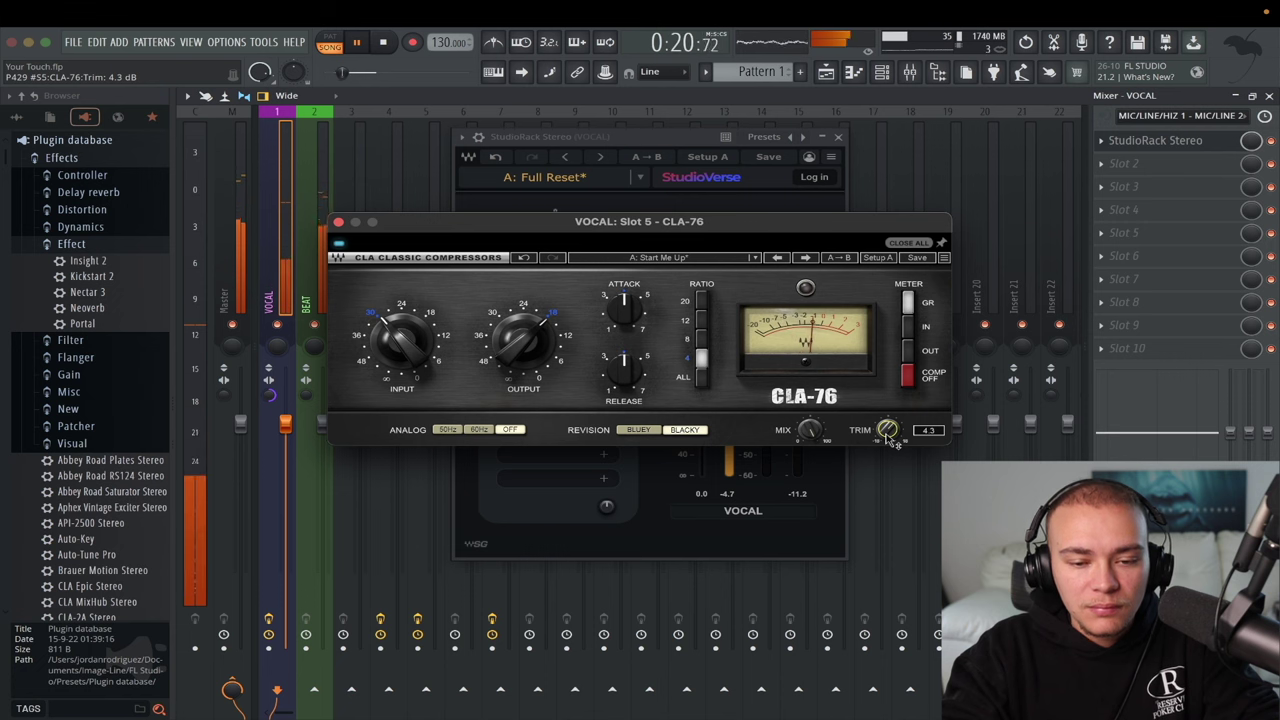
pyautogui.scroll(-1, 887, 430)
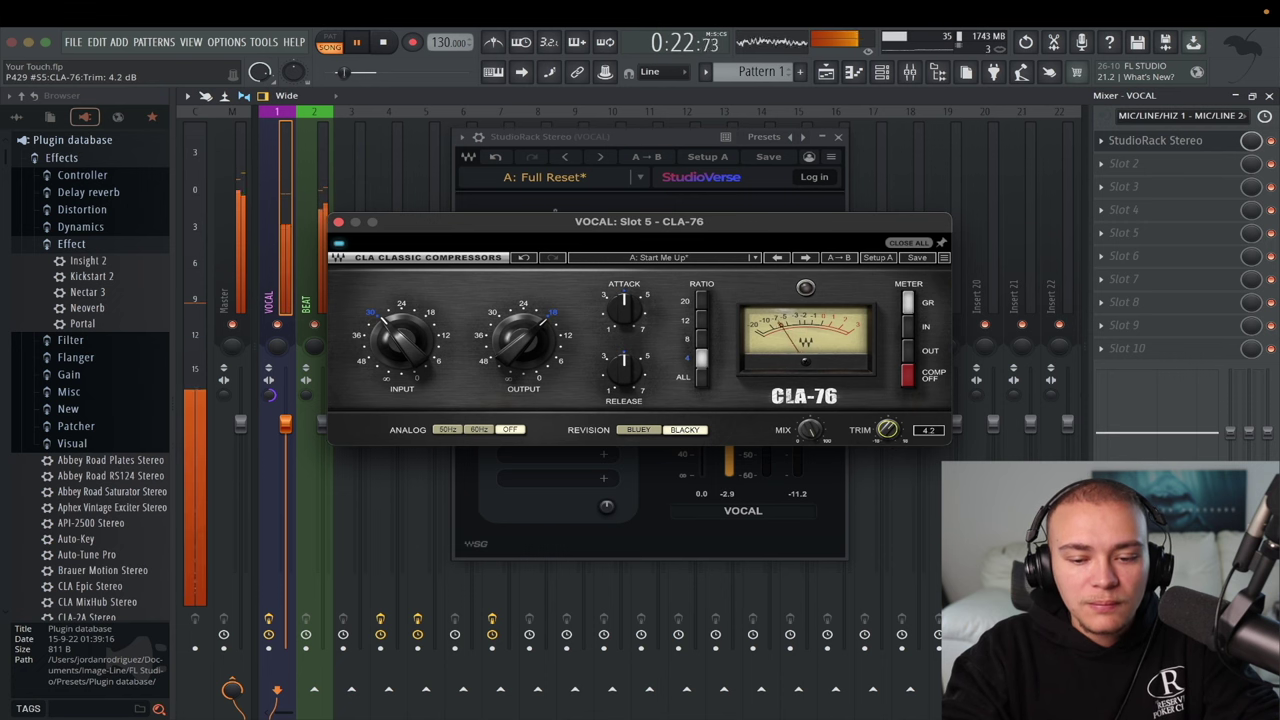
pyautogui.scroll(-1, 887, 430)
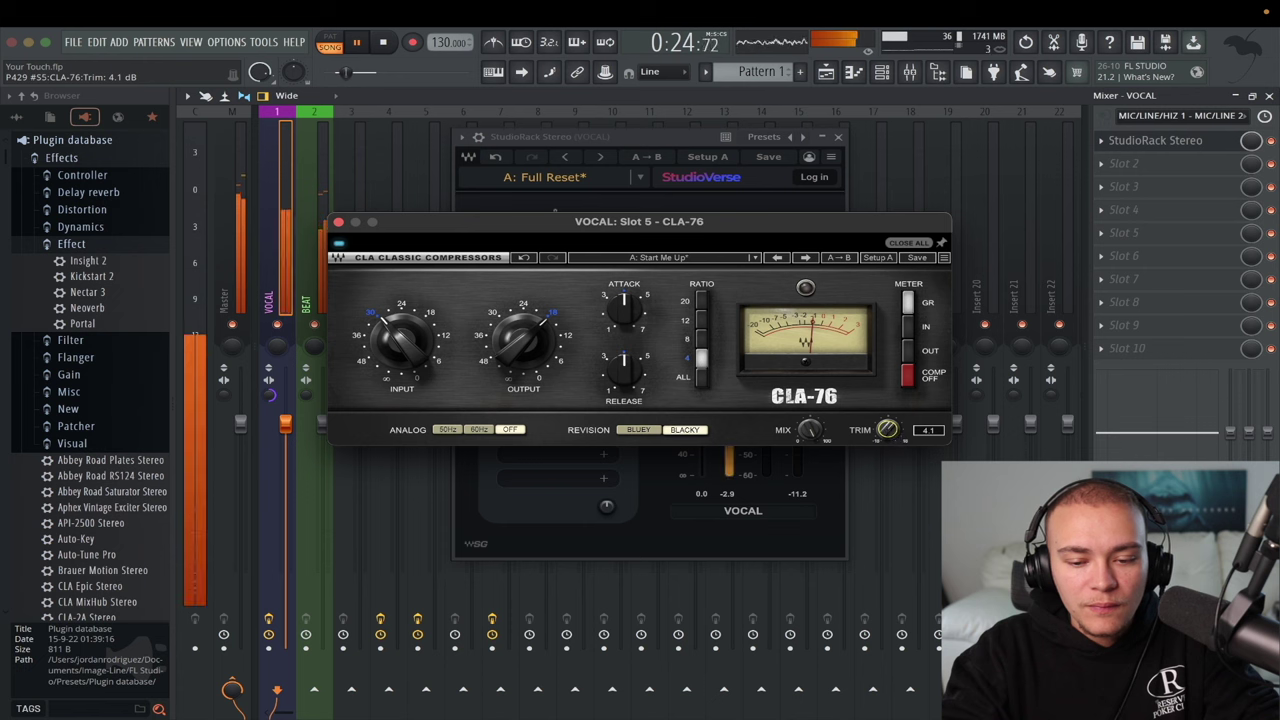
pyautogui.scroll(-1, 887, 430)
pyautogui.press('space')
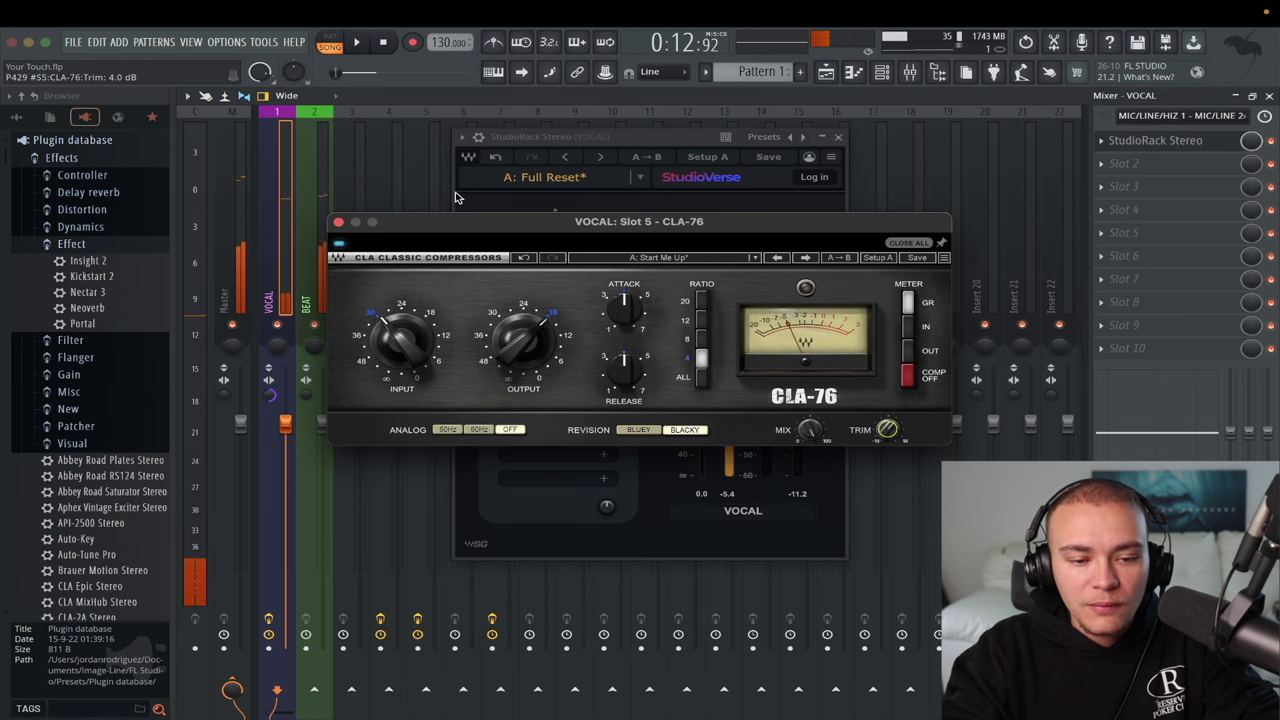
pyautogui.click(338, 223)
# Step: Find SSL EV2 Channel by searching for "ssl", add it to the sixth StudioRack slot and turn off its analog modelling
pyautogui.click(537, 435)
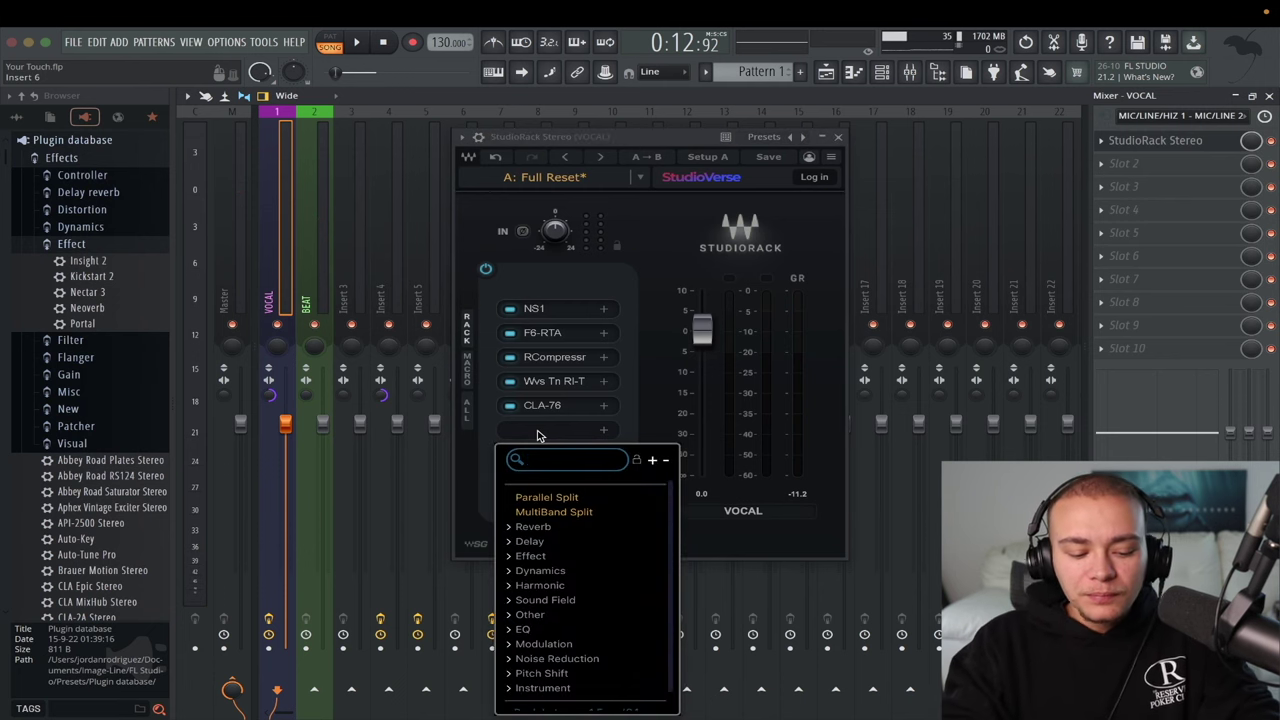
pyautogui.write('ssl')
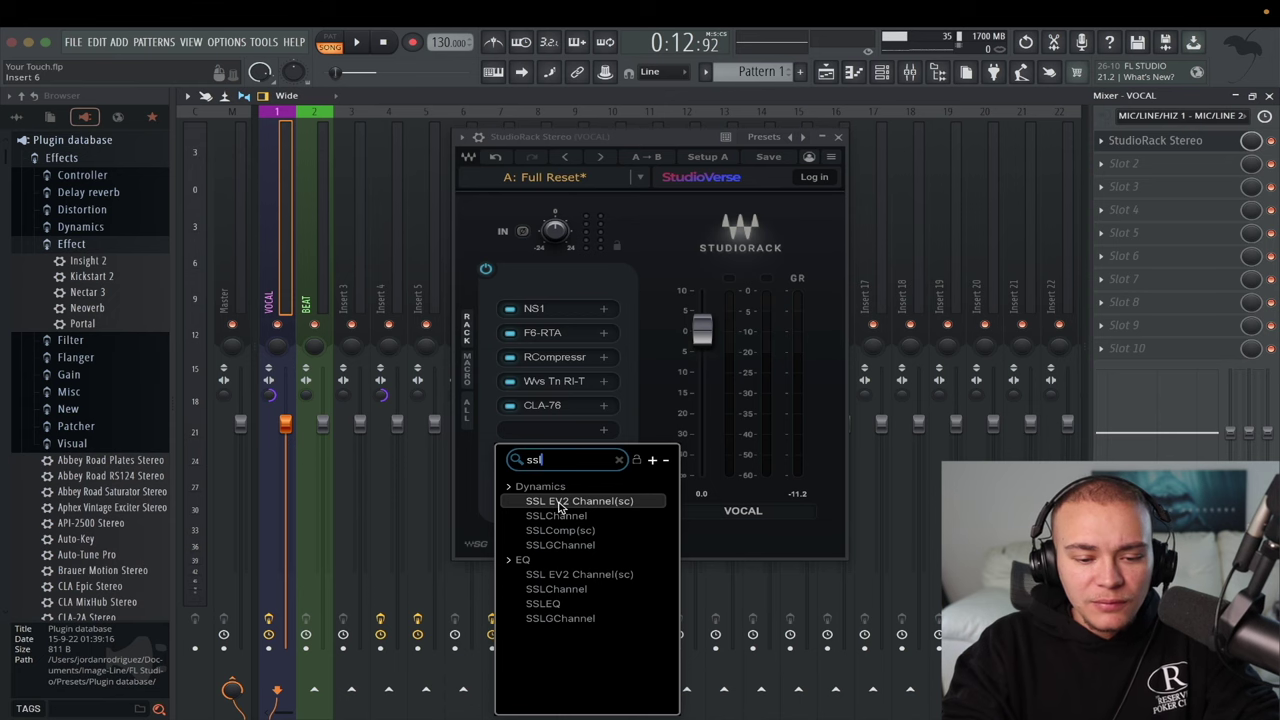
pyautogui.doubleClick(560, 501)
pyautogui.click(550, 174)
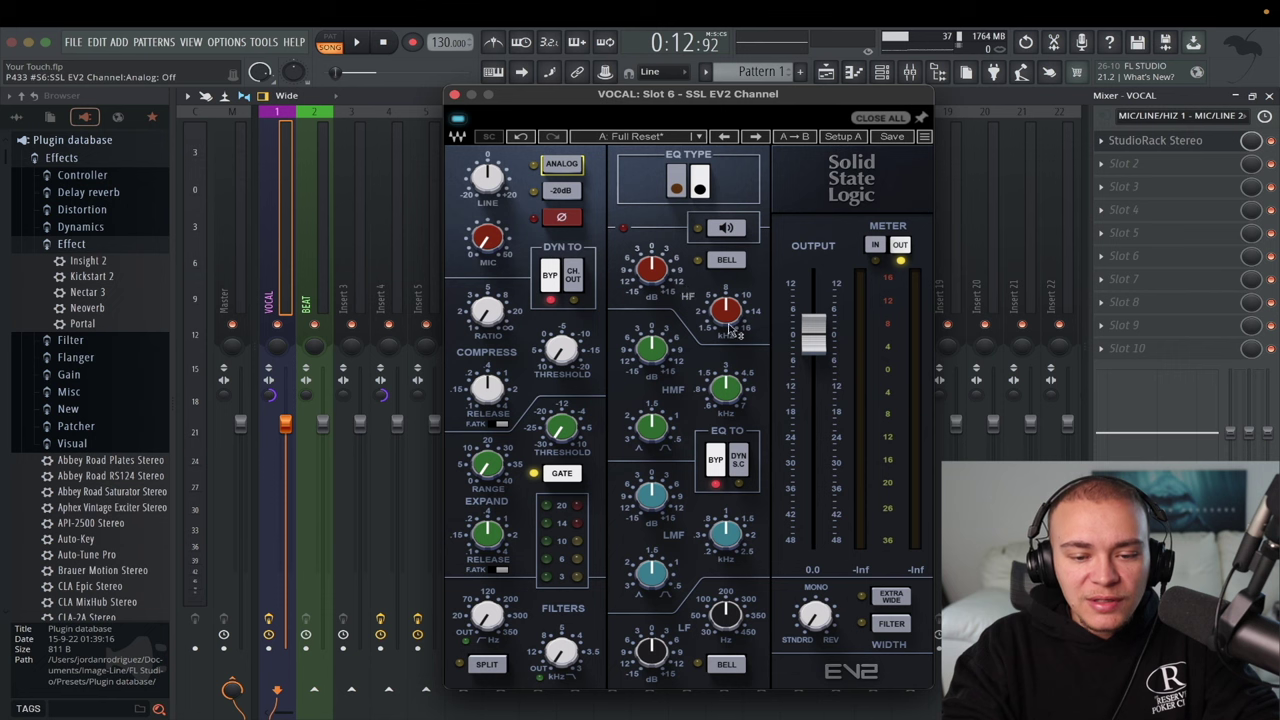
# Step: Boost the SSL EV2 Channel's HF gain to 4.9 dB
pyautogui.moveTo(733, 313)
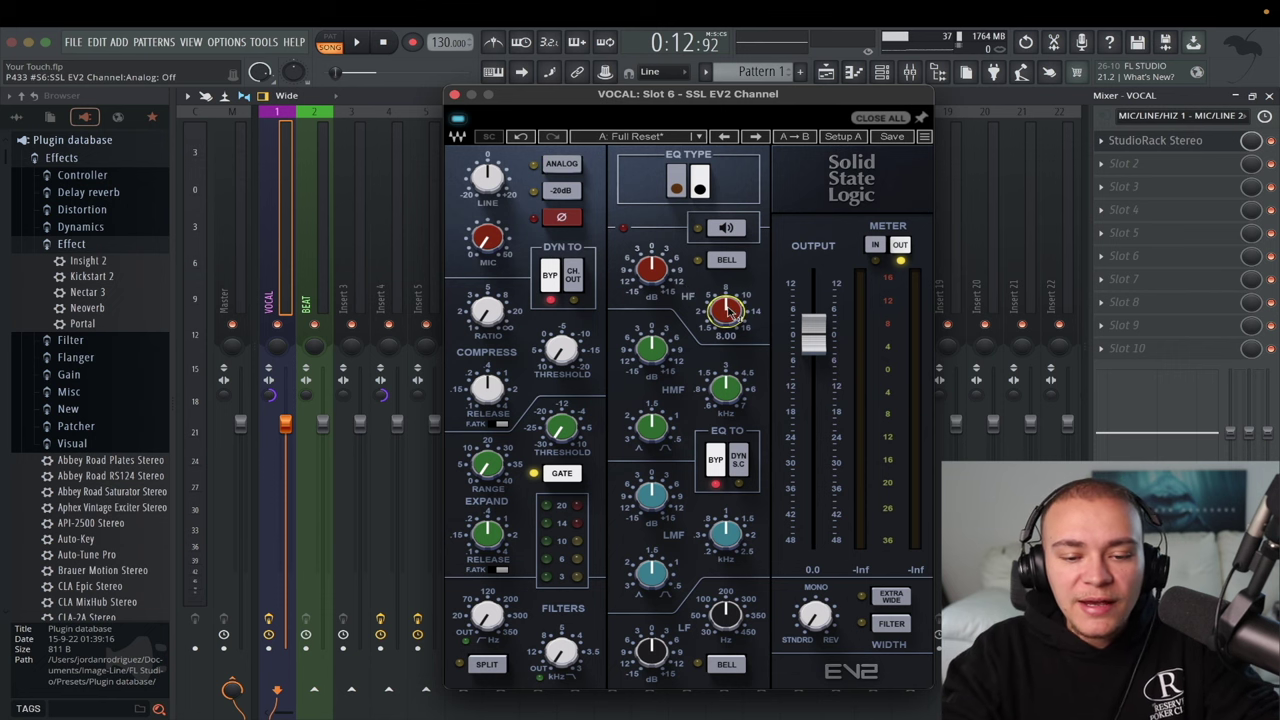
pyautogui.moveTo(648, 272)
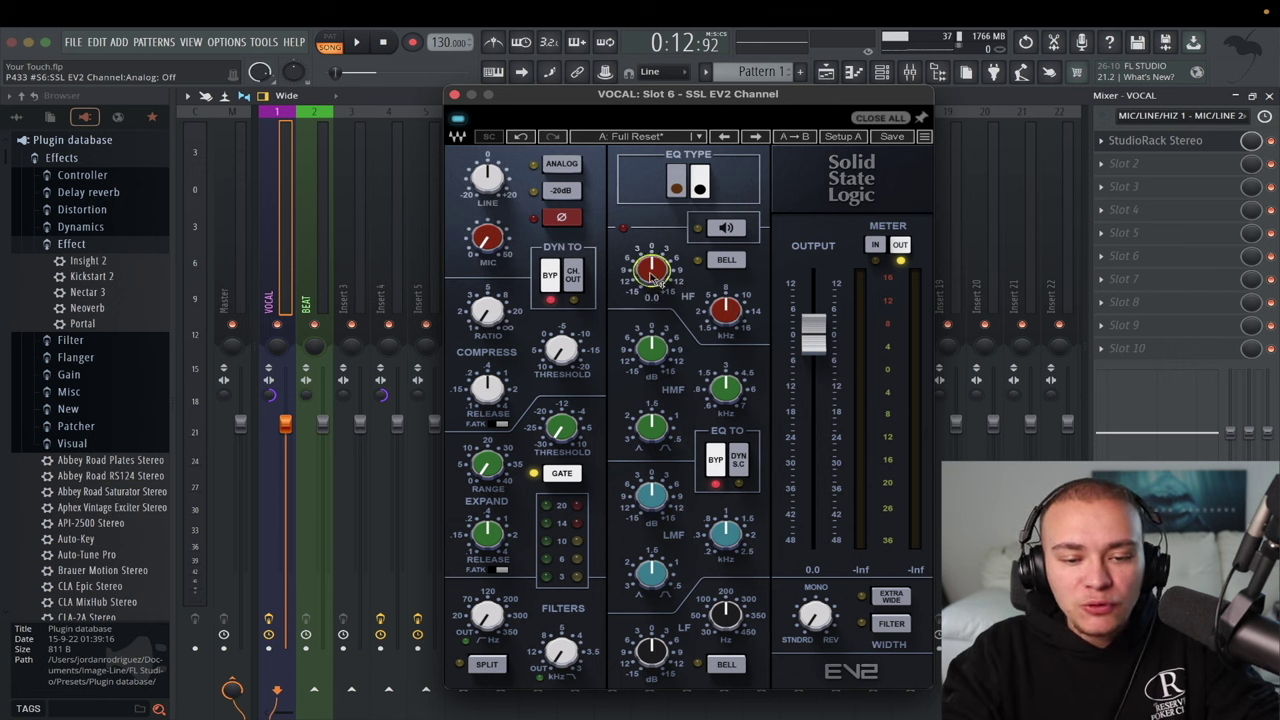
pyautogui.moveTo(660, 279); pyautogui.dragTo(660, 262)
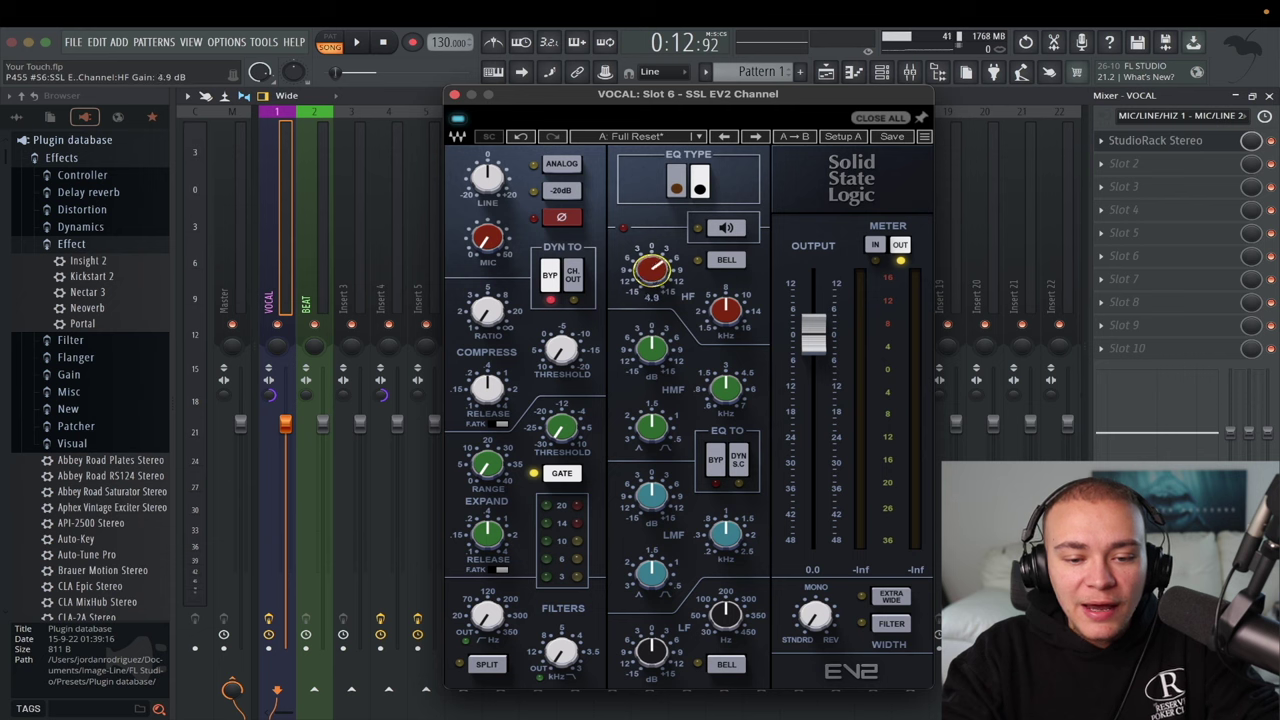
# Step: Raise the SSL EV2 Channel's HF gain to 6.0 dB while auditioning the vocal
pyautogui.press('space')
pyautogui.moveTo(645, 278); pyautogui.dragTo(646, 276)
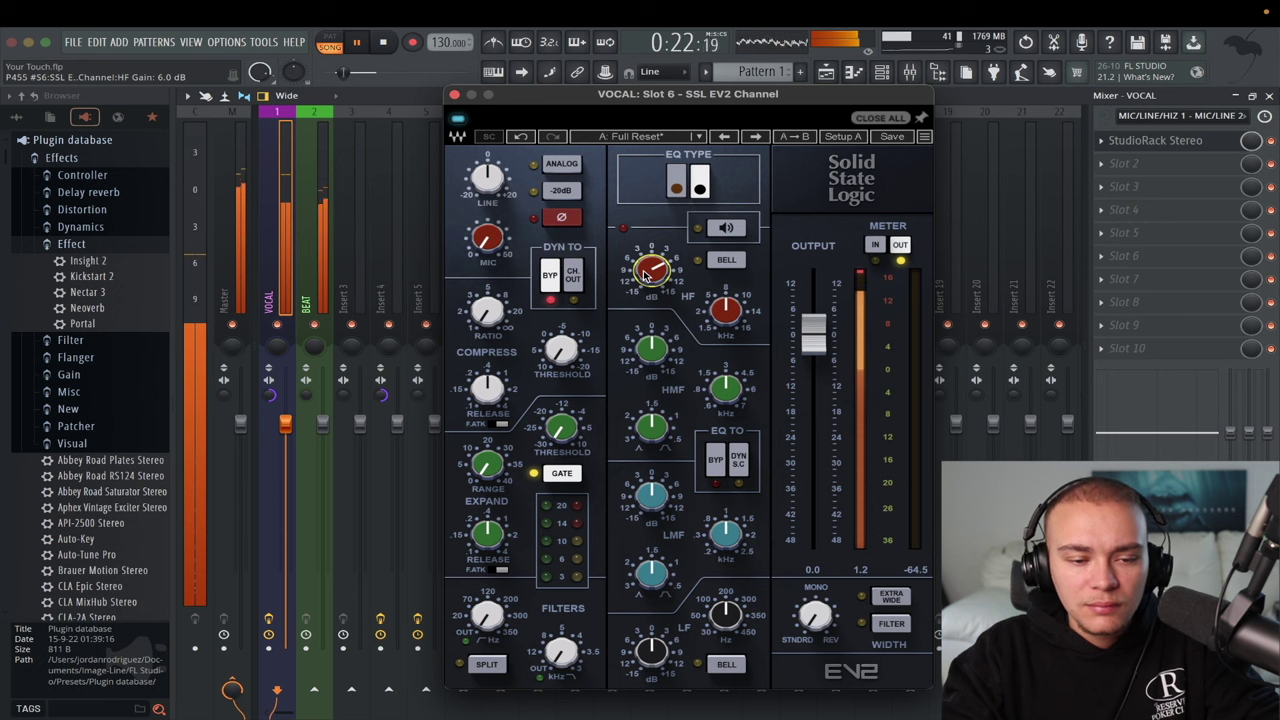
pyautogui.press('space')
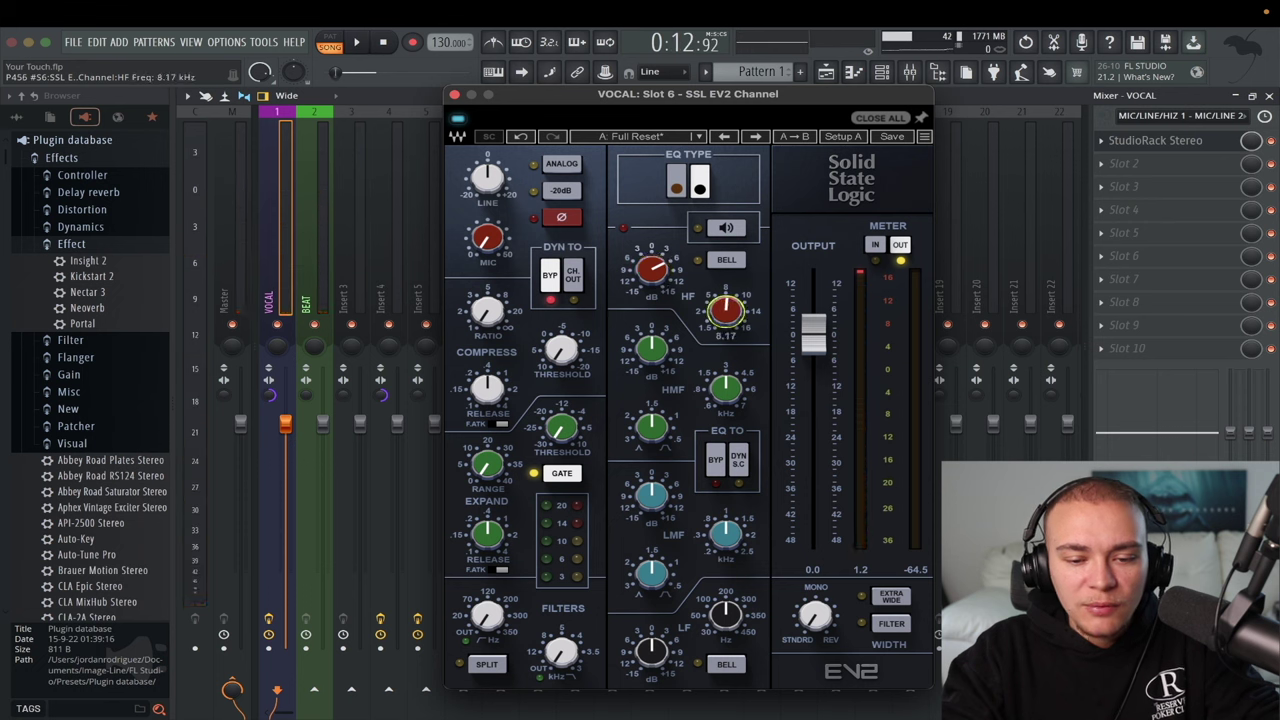
# Step: Raise the SSL EV2 Channel's HF frequency to about 10 kHz during playback and close the channel strip window
pyautogui.press('space')
pyautogui.scroll(3, 722, 314)
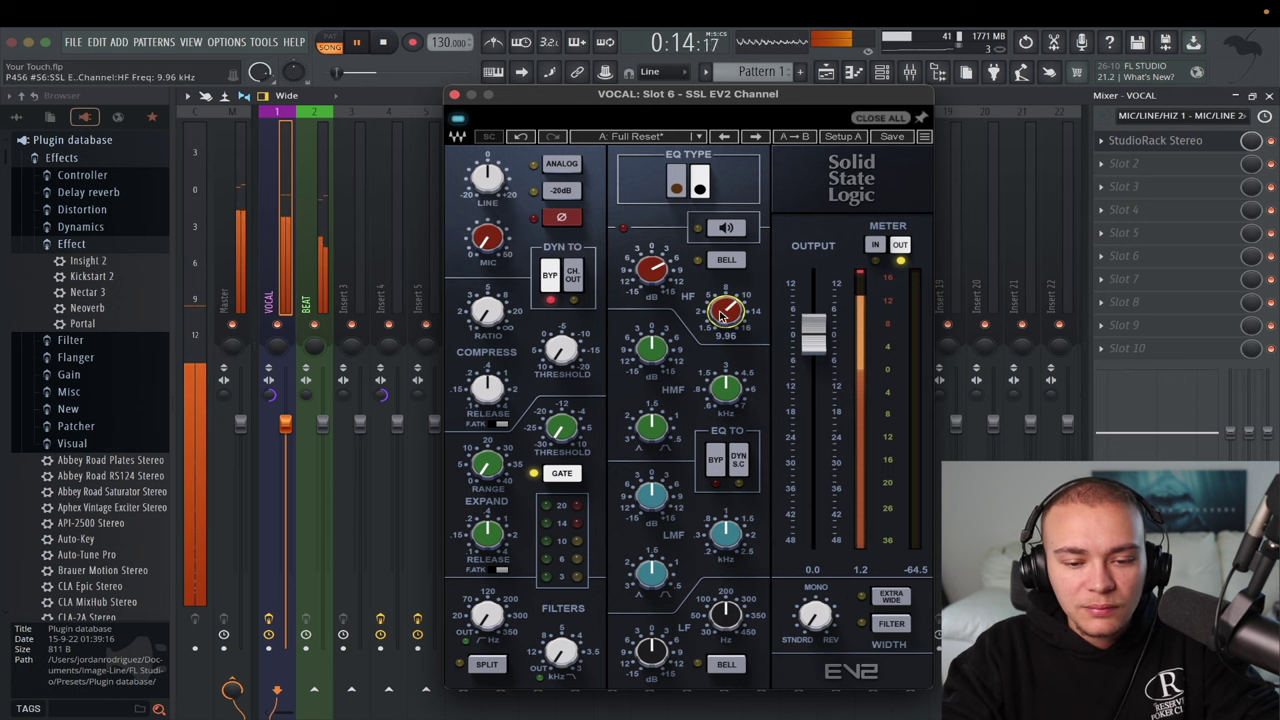
pyautogui.scroll(-1, 722, 314)
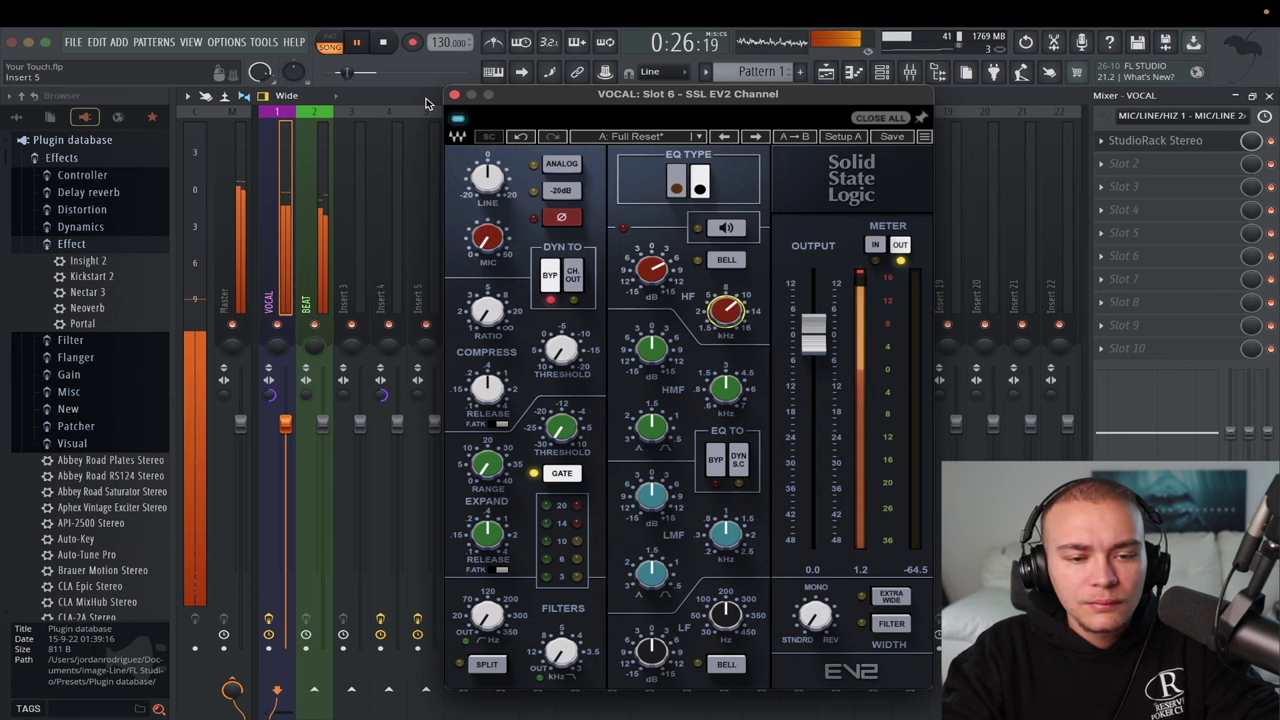
pyautogui.press('space')
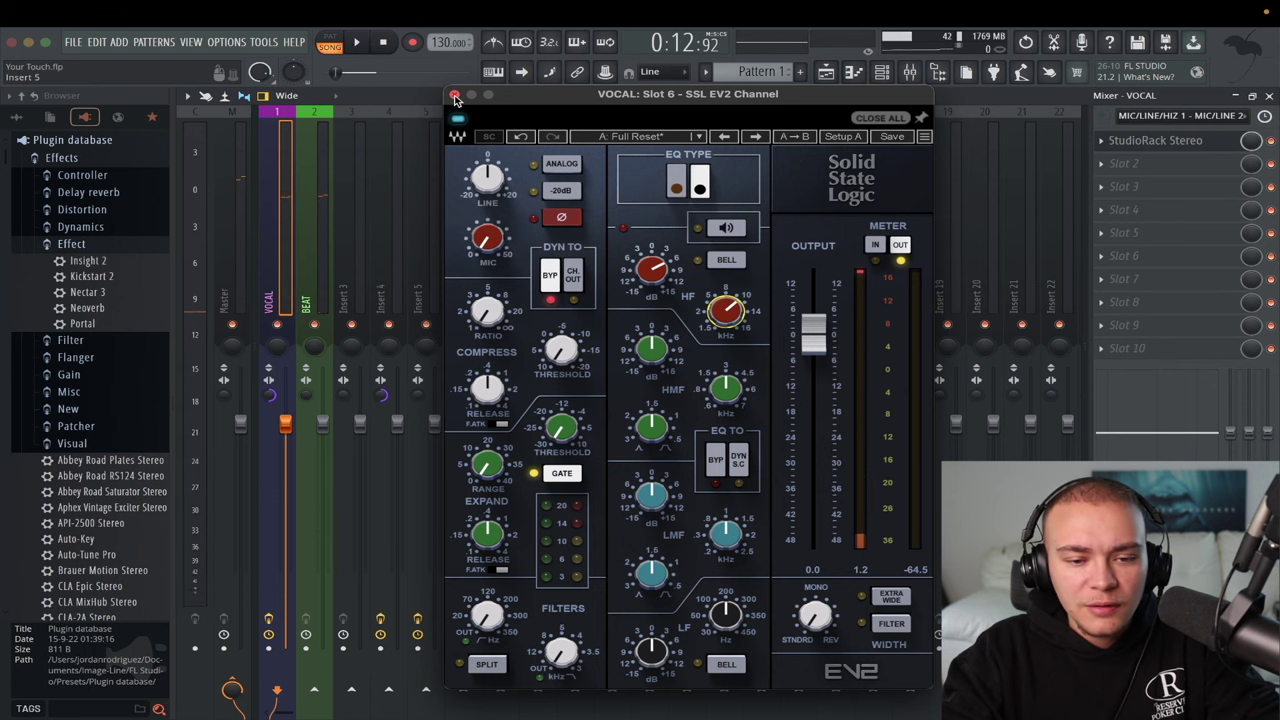
pyautogui.click(455, 96)
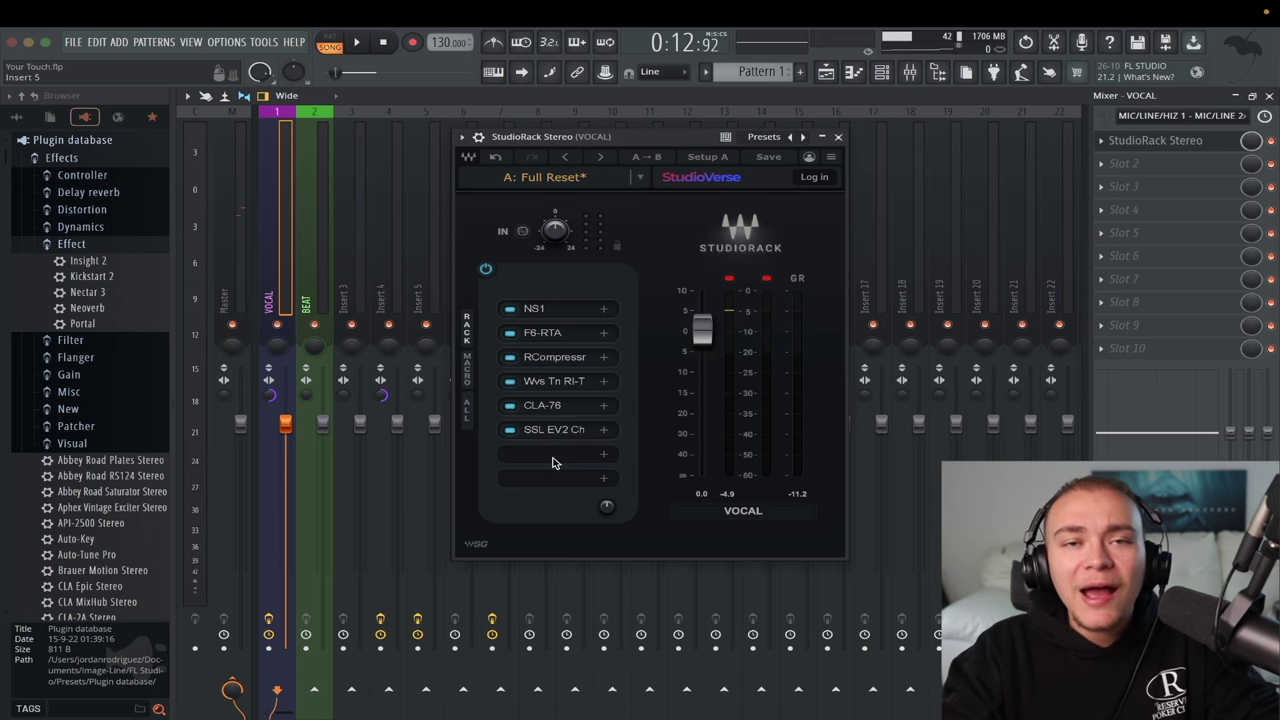
# Step: Find DeEsser by searching for "esser" and add it to the seventh StudioRack slot
pyautogui.click(555, 456)
pyautogui.write('esser')
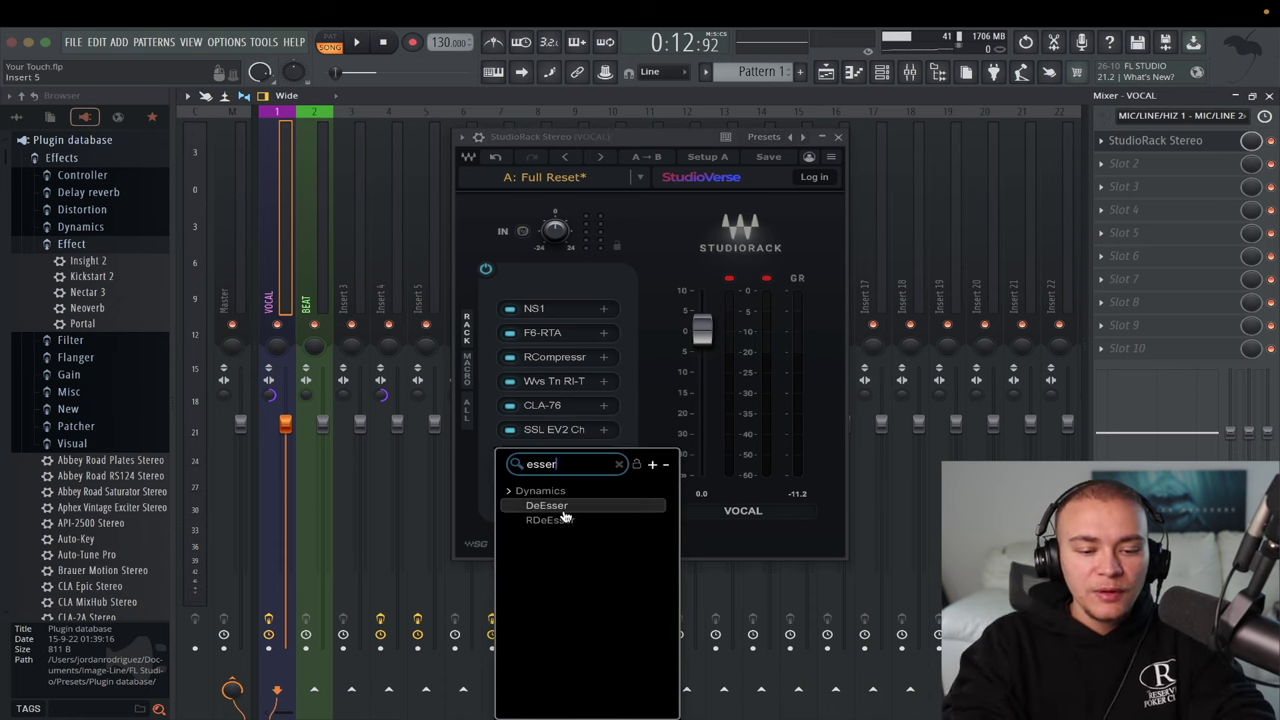
pyautogui.doubleClick(547, 505)
pyautogui.moveTo(563, 197); pyautogui.dragTo(551, 200)
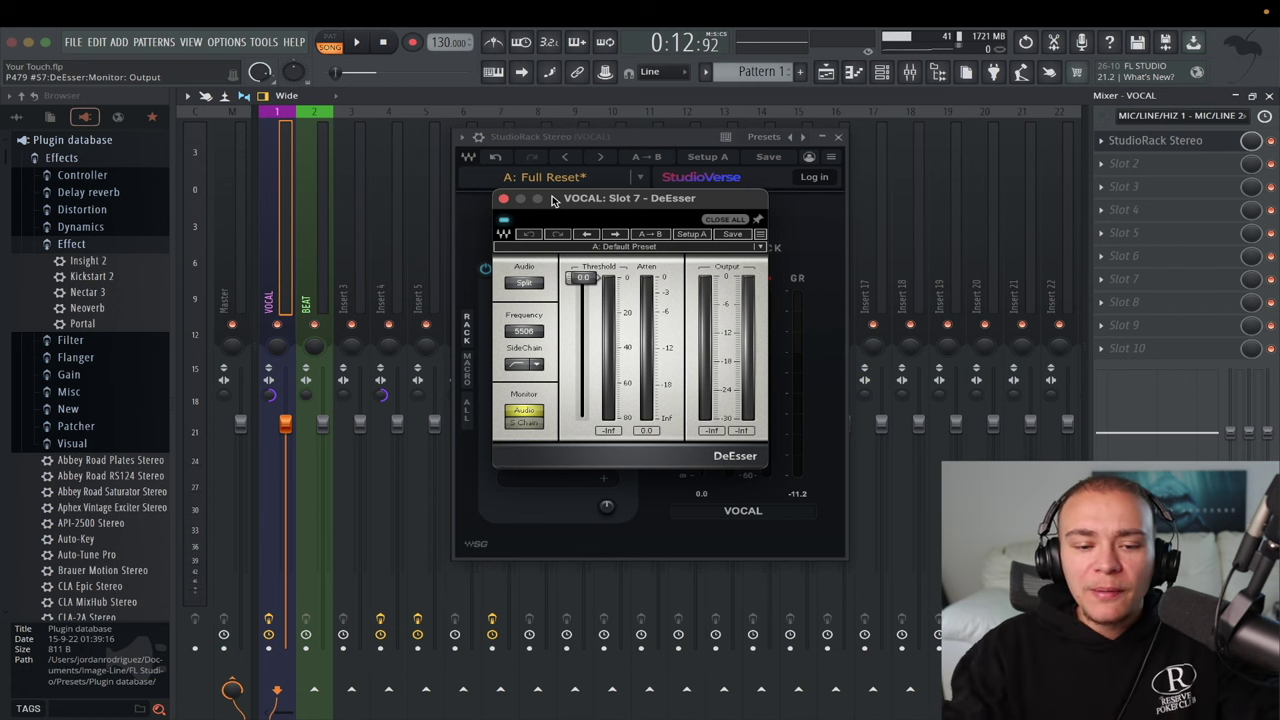
# Step: Set the DeEsser's threshold to -17.8 dB while auditioning the vocal, and close its window
pyautogui.press('space')
pyautogui.moveTo(582, 278); pyautogui.dragTo(590, 308)
pyautogui.press('space')
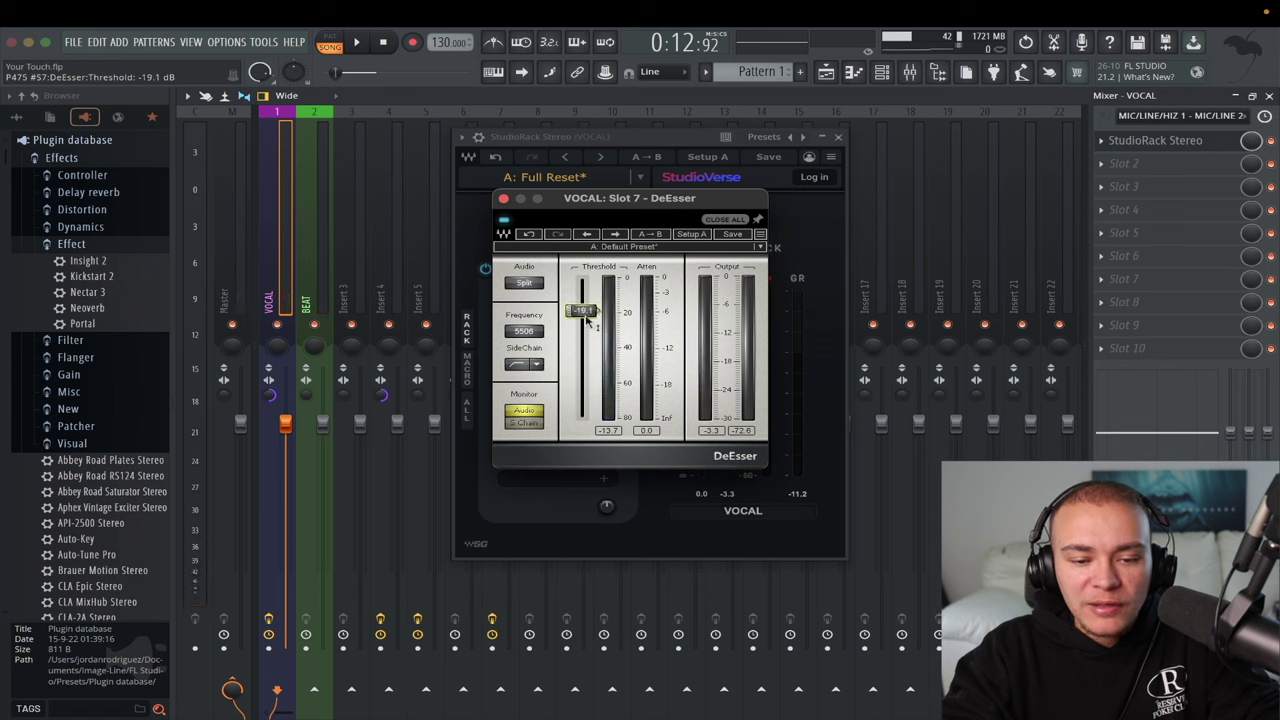
pyautogui.press('space')
pyautogui.moveTo(588, 318); pyautogui.dragTo(590, 323)
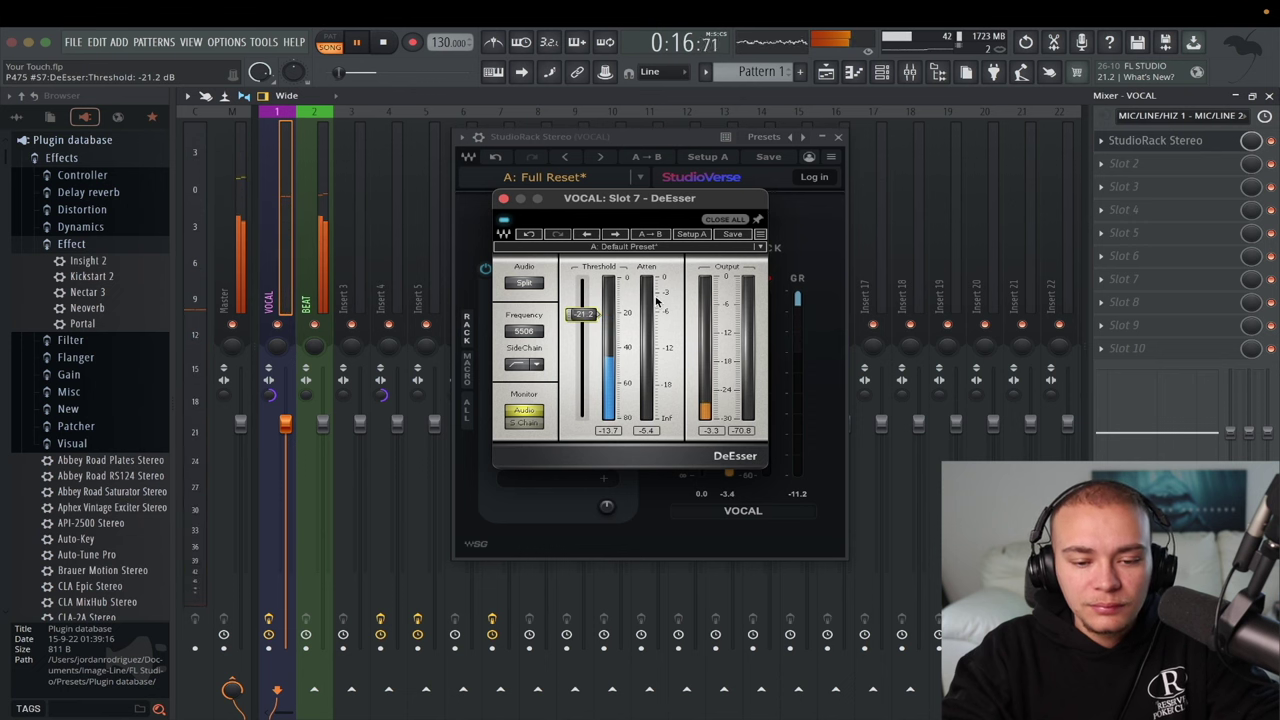
pyautogui.moveTo(596, 316); pyautogui.dragTo(598, 310)
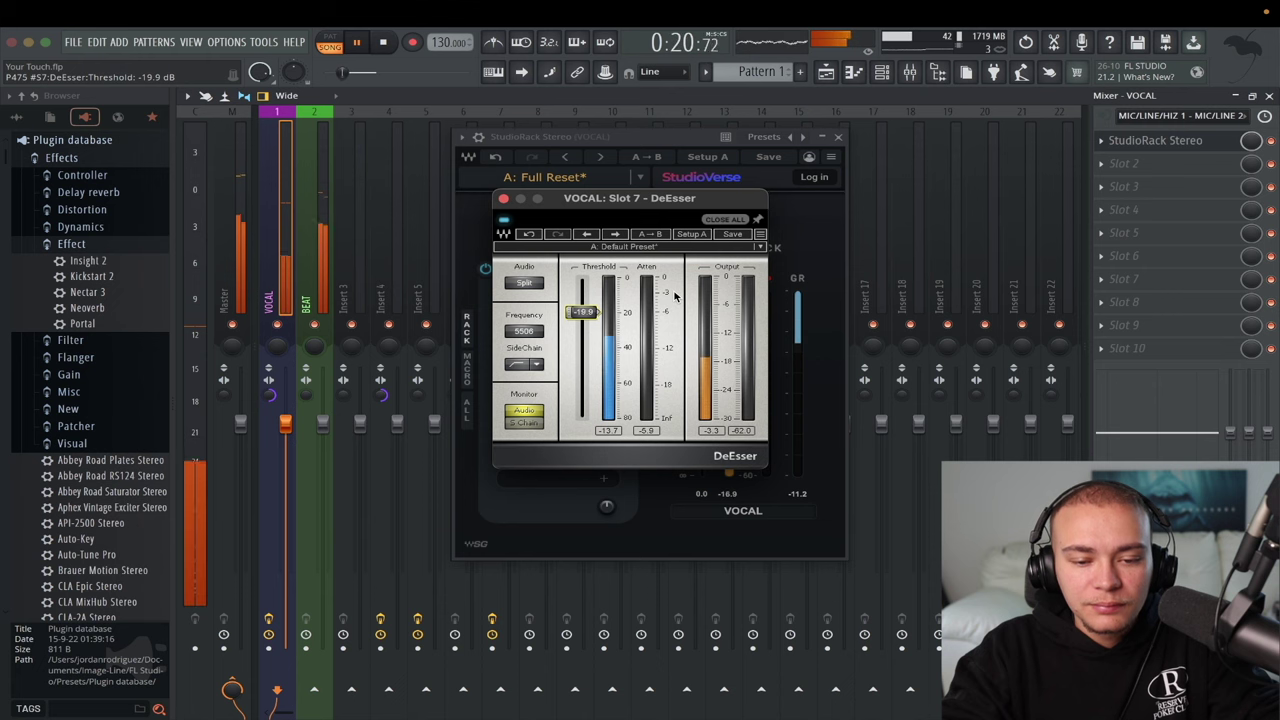
pyautogui.moveTo(598, 312); pyautogui.dragTo(598, 306)
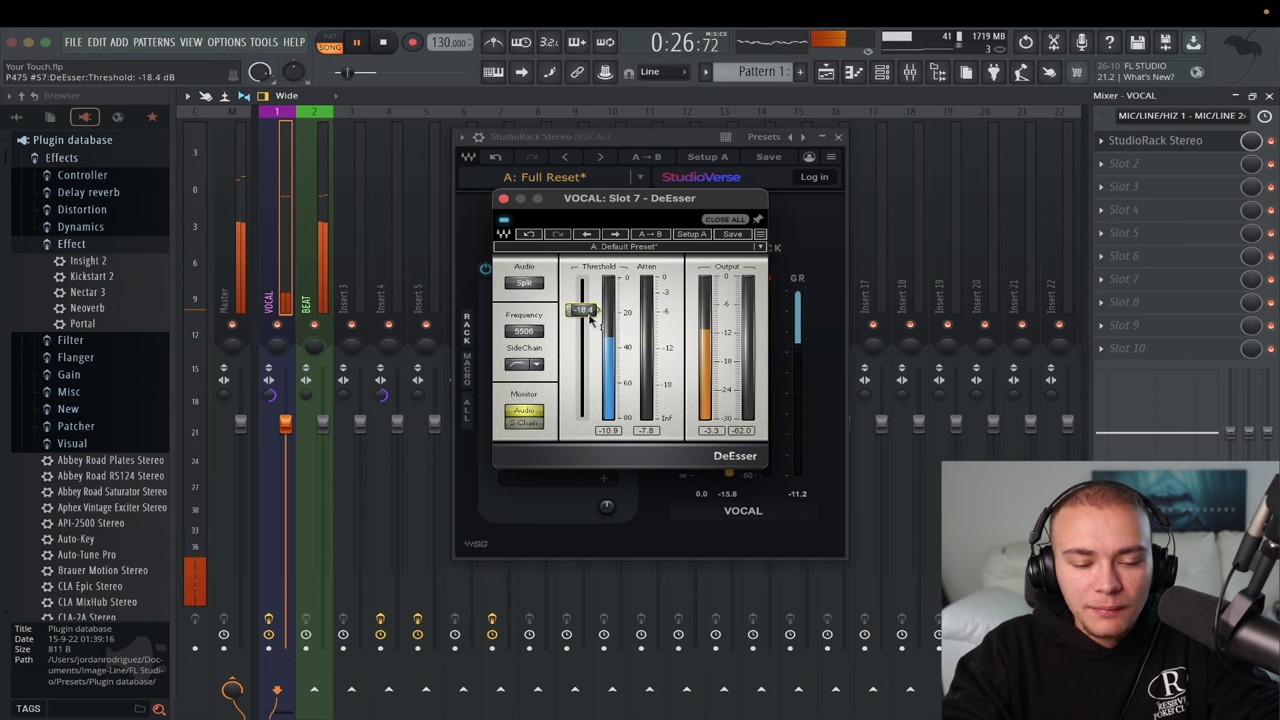
pyautogui.moveTo(595, 320); pyautogui.dragTo(595, 322)
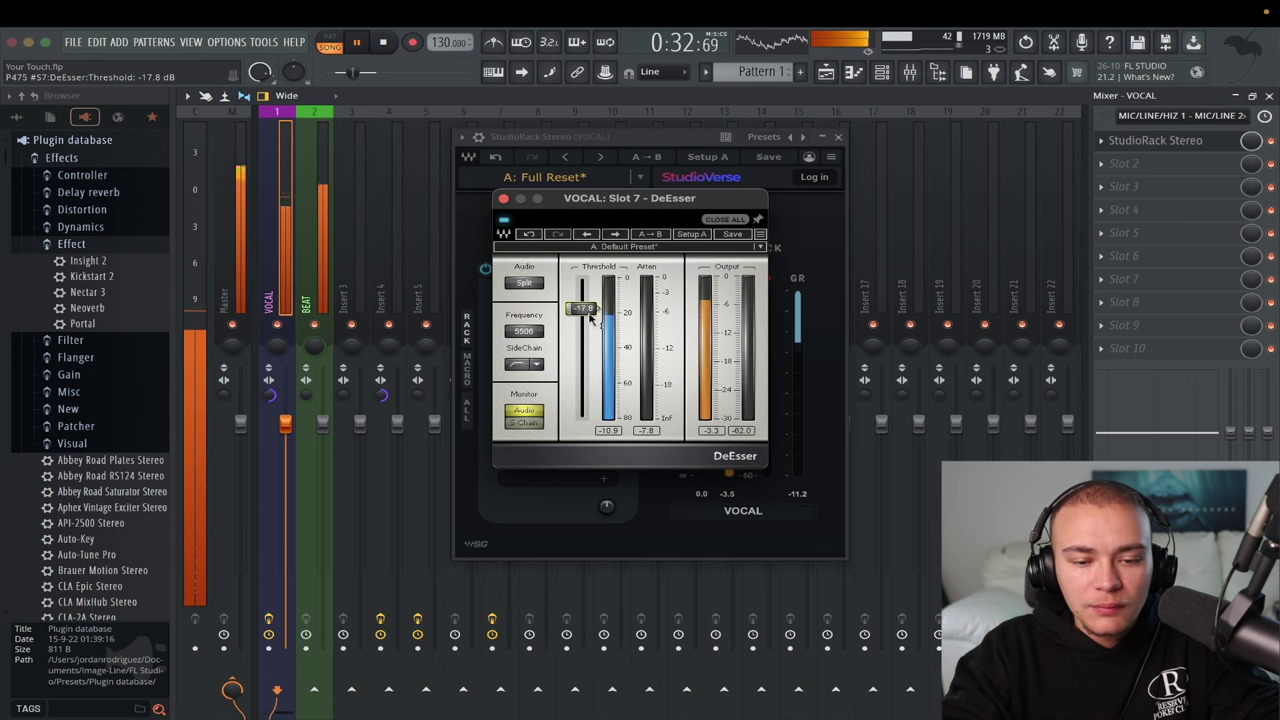
pyautogui.press('space')
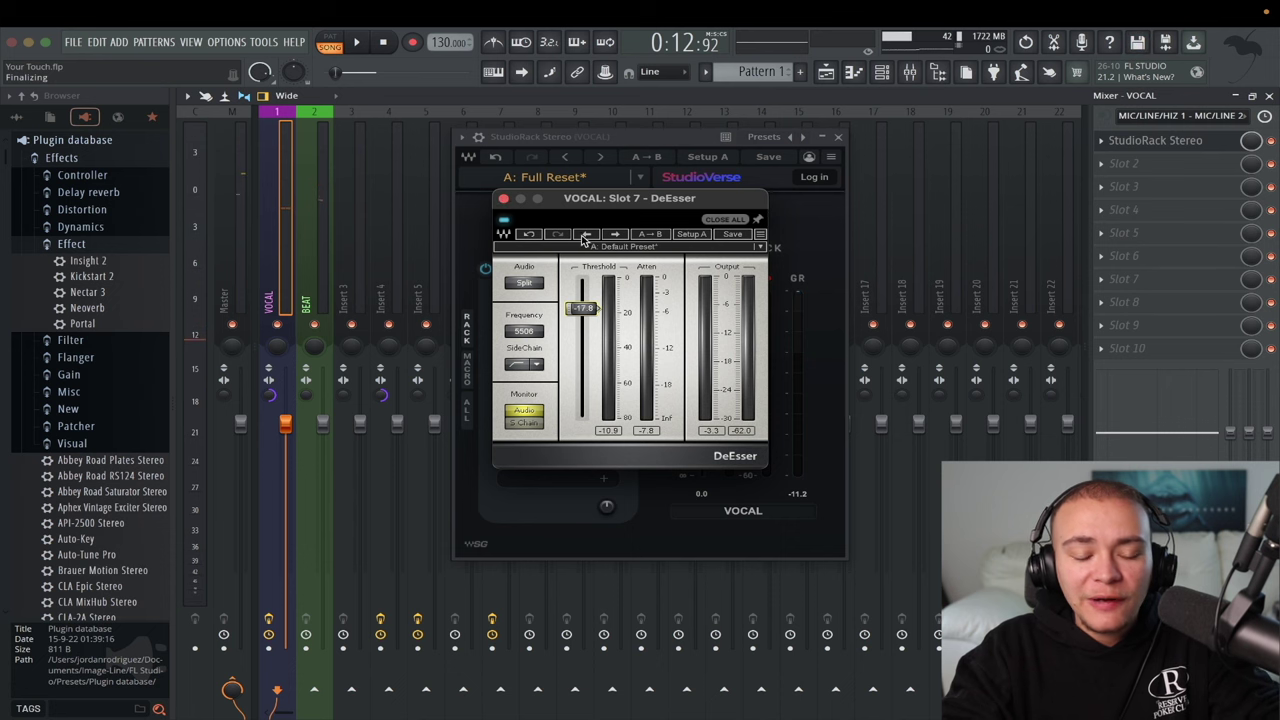
pyautogui.click(504, 199)
# Step: Check the effect slots of mixer Insert 5 and Insert 4, and return to the VOCAL track's StudioRack
pyautogui.moveTo(605, 143); pyautogui.dragTo(595, 141)
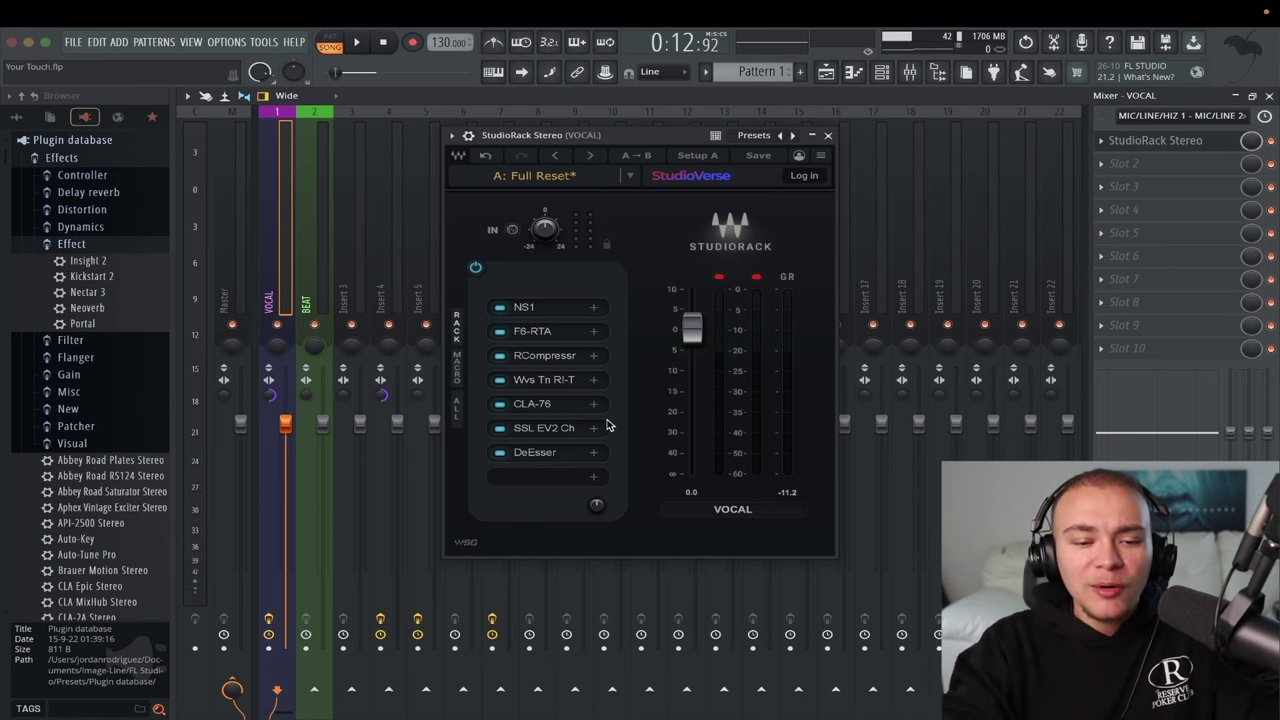
pyautogui.click(828, 134)
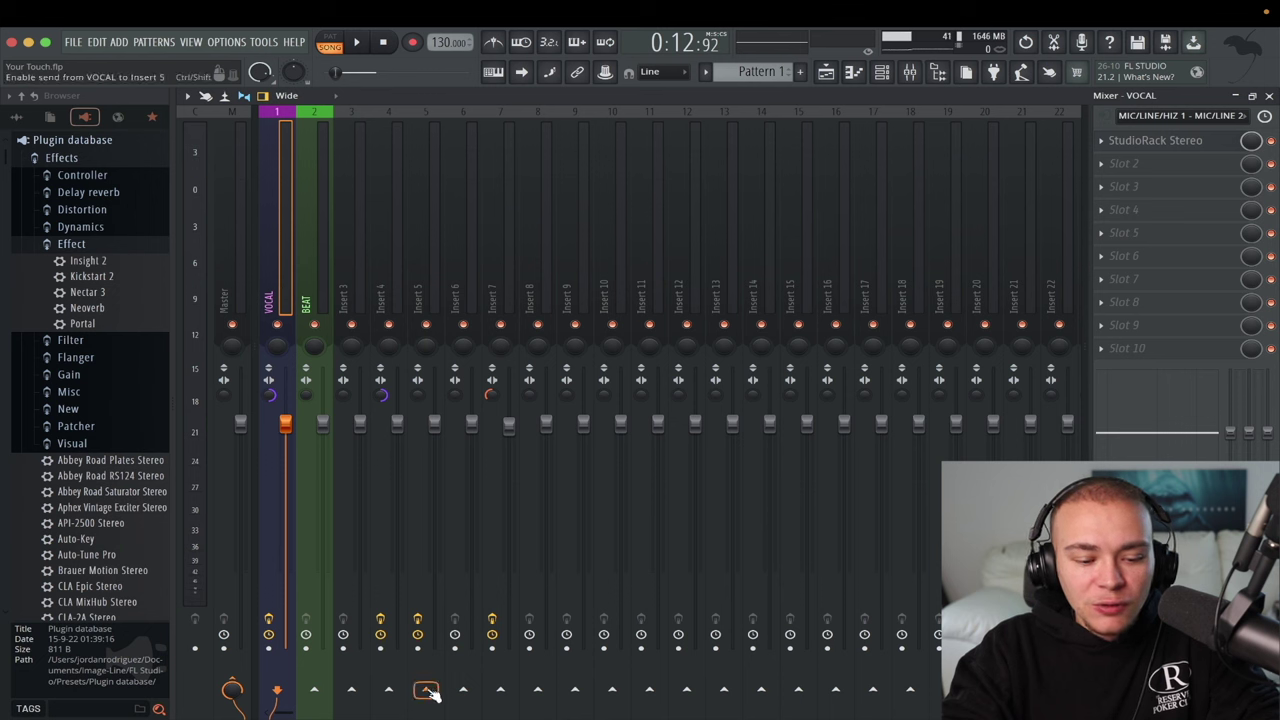
pyautogui.click(418, 297)
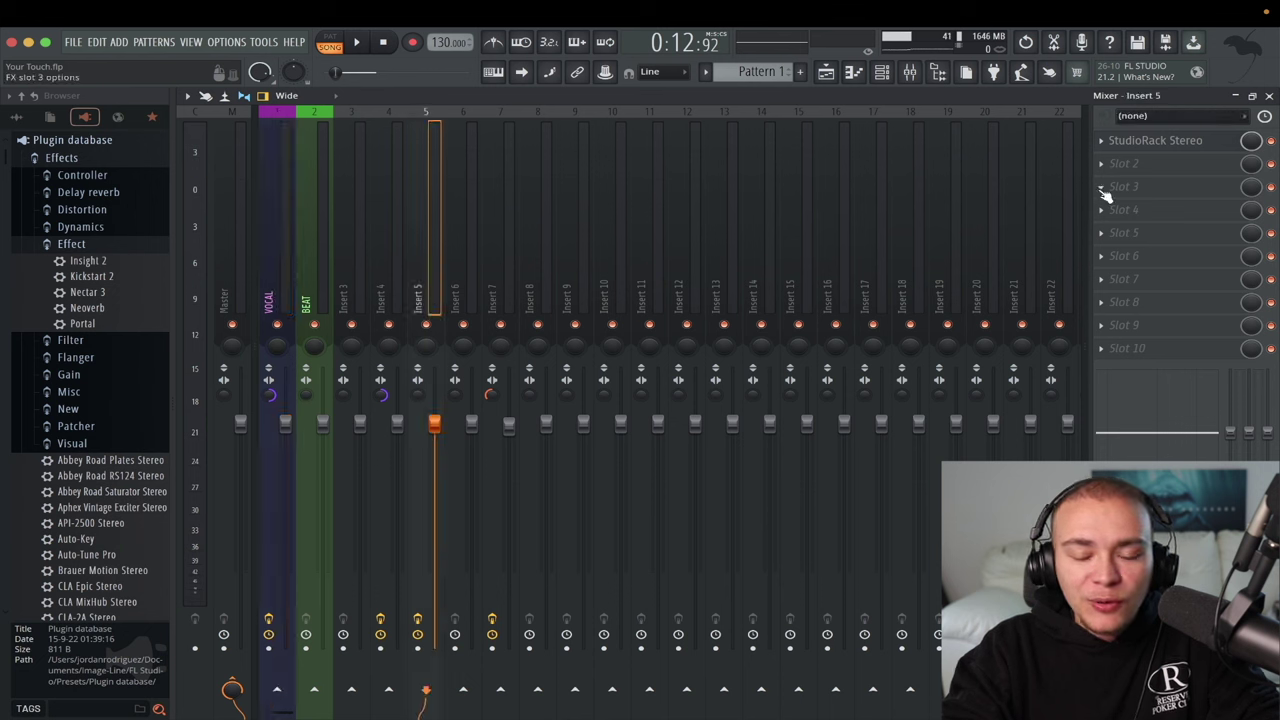
pyautogui.click(395, 257)
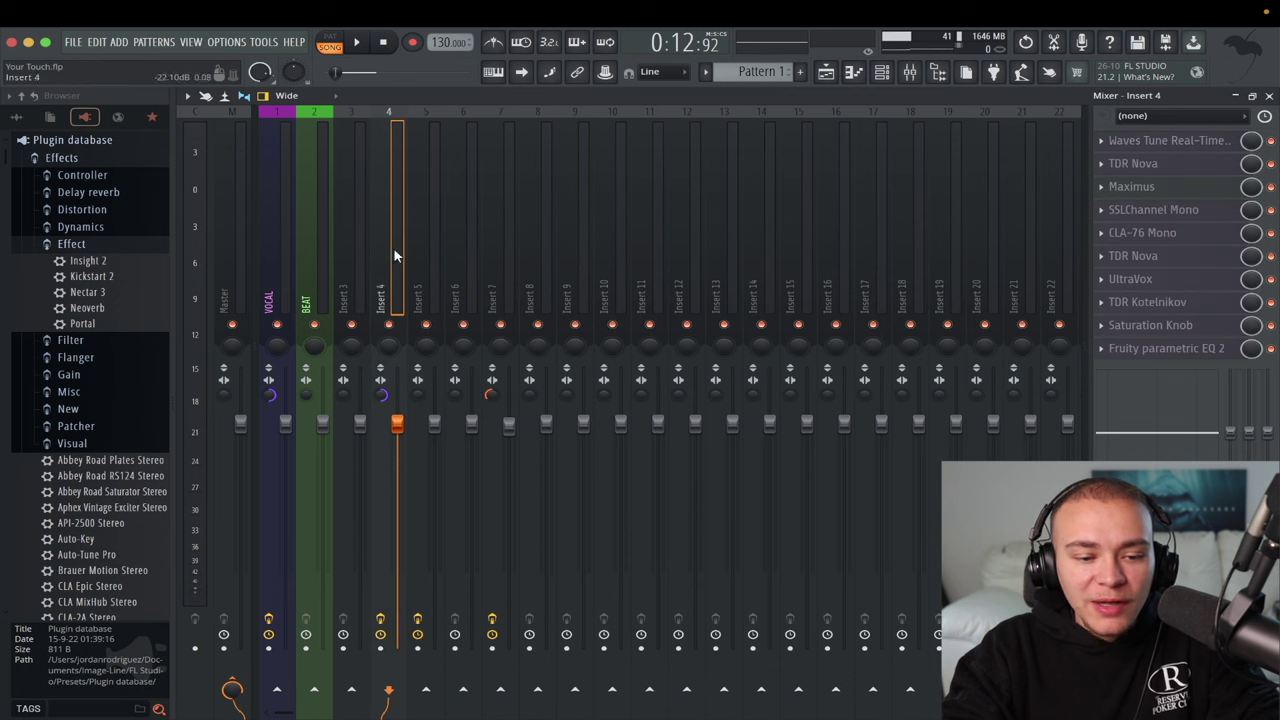
pyautogui.click(263, 262)
pyautogui.click(1148, 140)
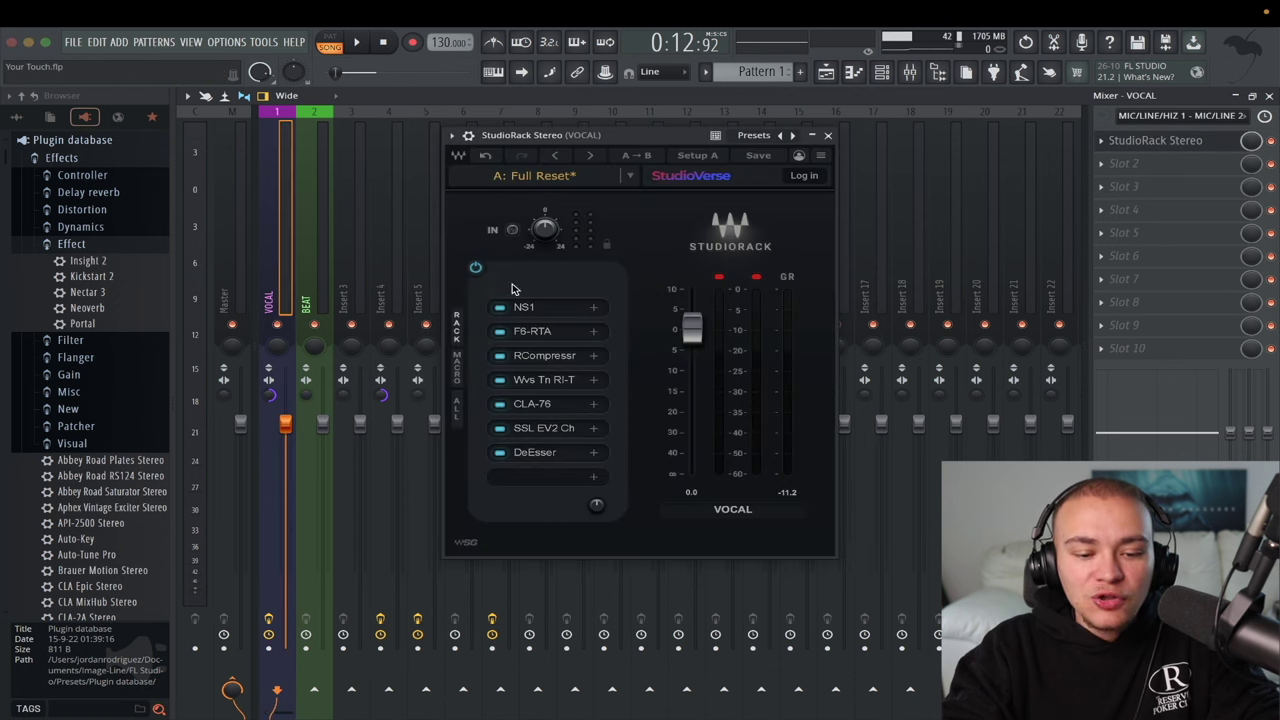
# Step: Add a Parallel Split to the eighth StudioRack slot and expand it with a third parallel rack
pyautogui.click(536, 485)
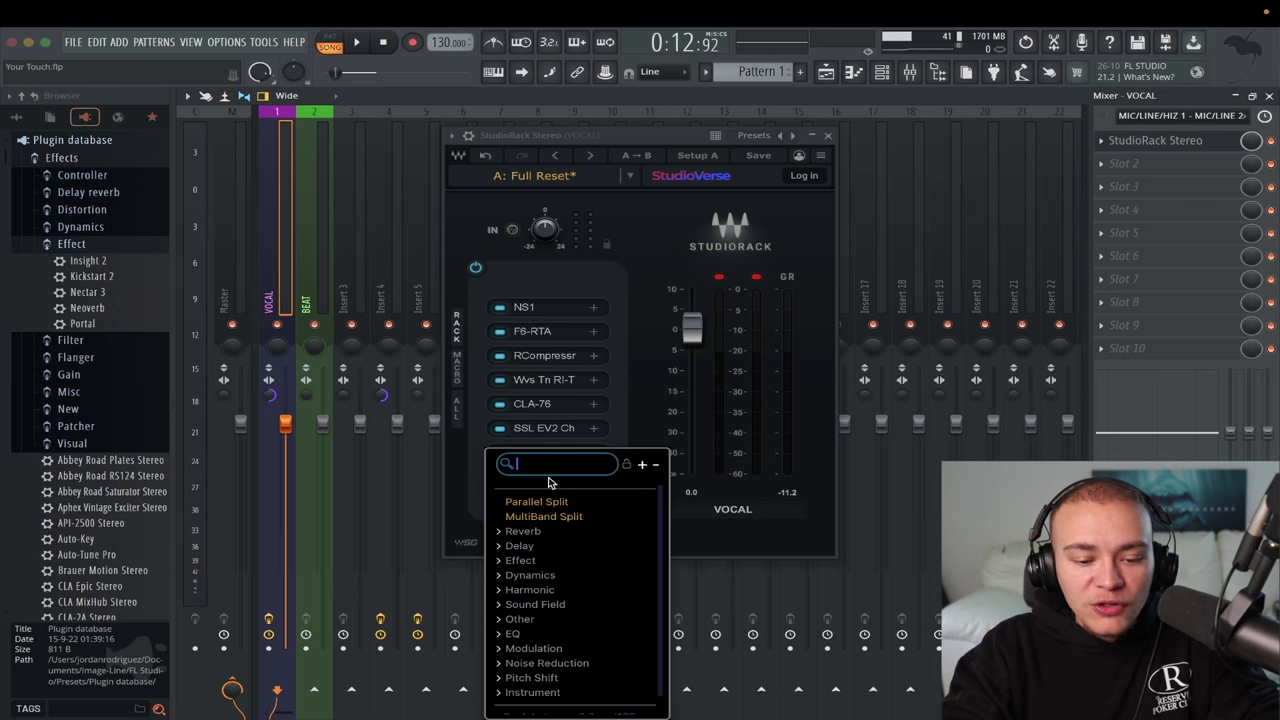
pyautogui.click(557, 509)
pyautogui.moveTo(690, 140); pyautogui.dragTo(620, 140)
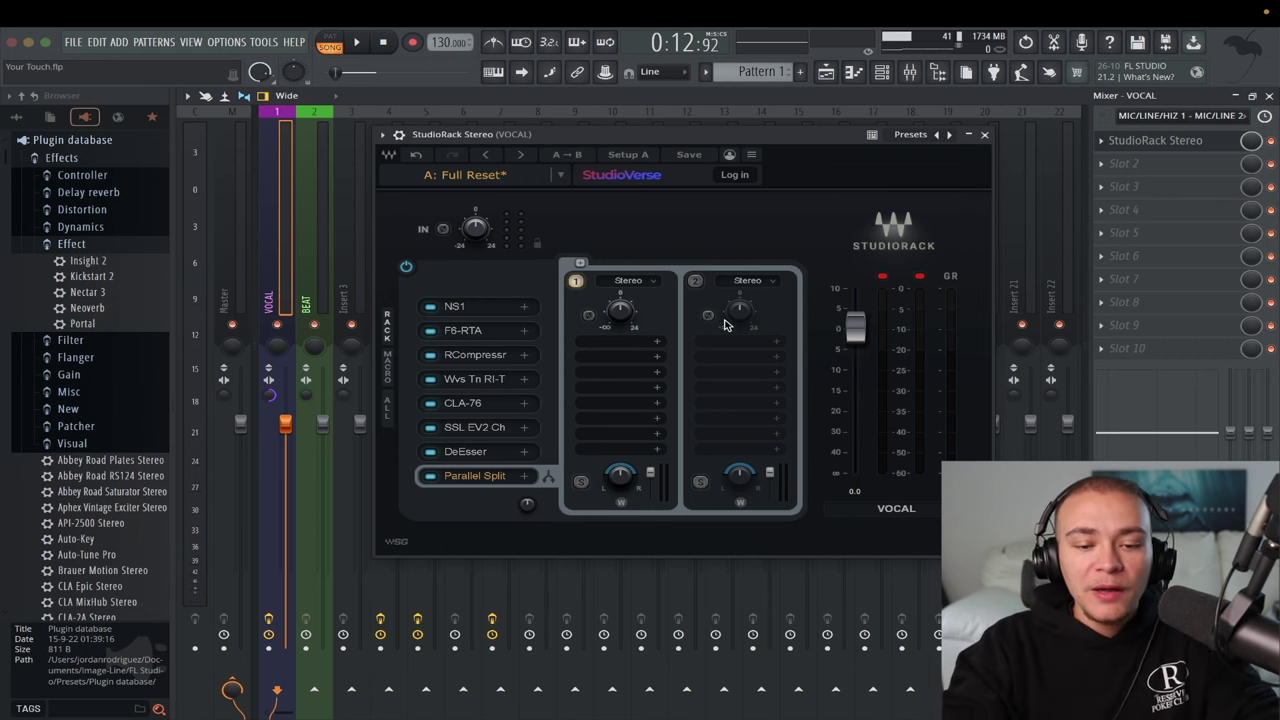
pyautogui.click(580, 265)
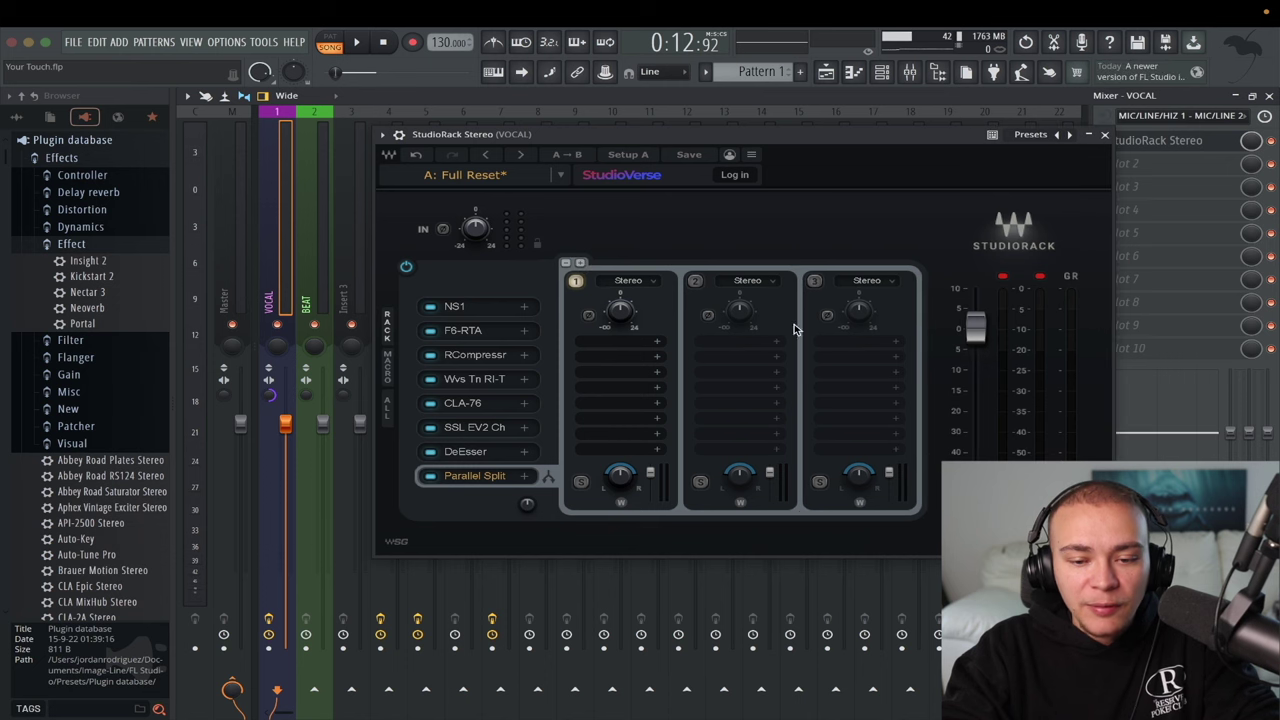
# Step: Find H-Delay by searching for "delay" and insert it in the first slot of parallel rack 2
pyautogui.click(742, 347)
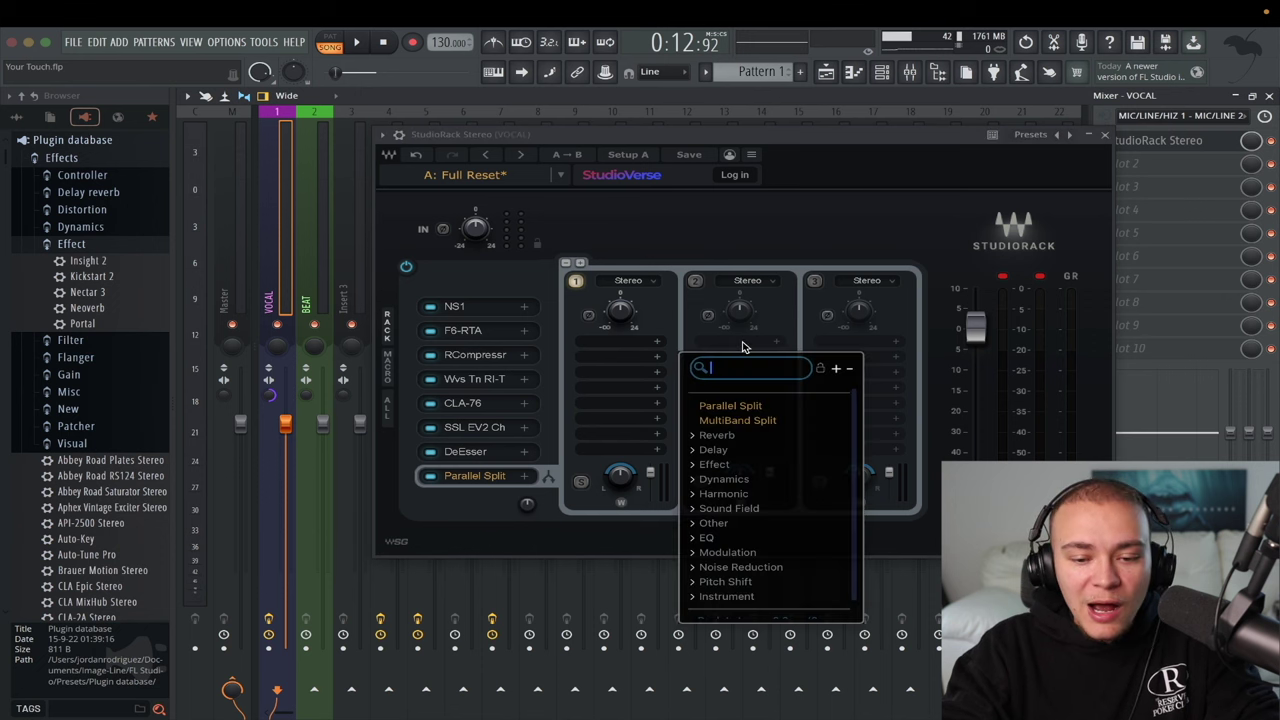
pyautogui.write('delay')
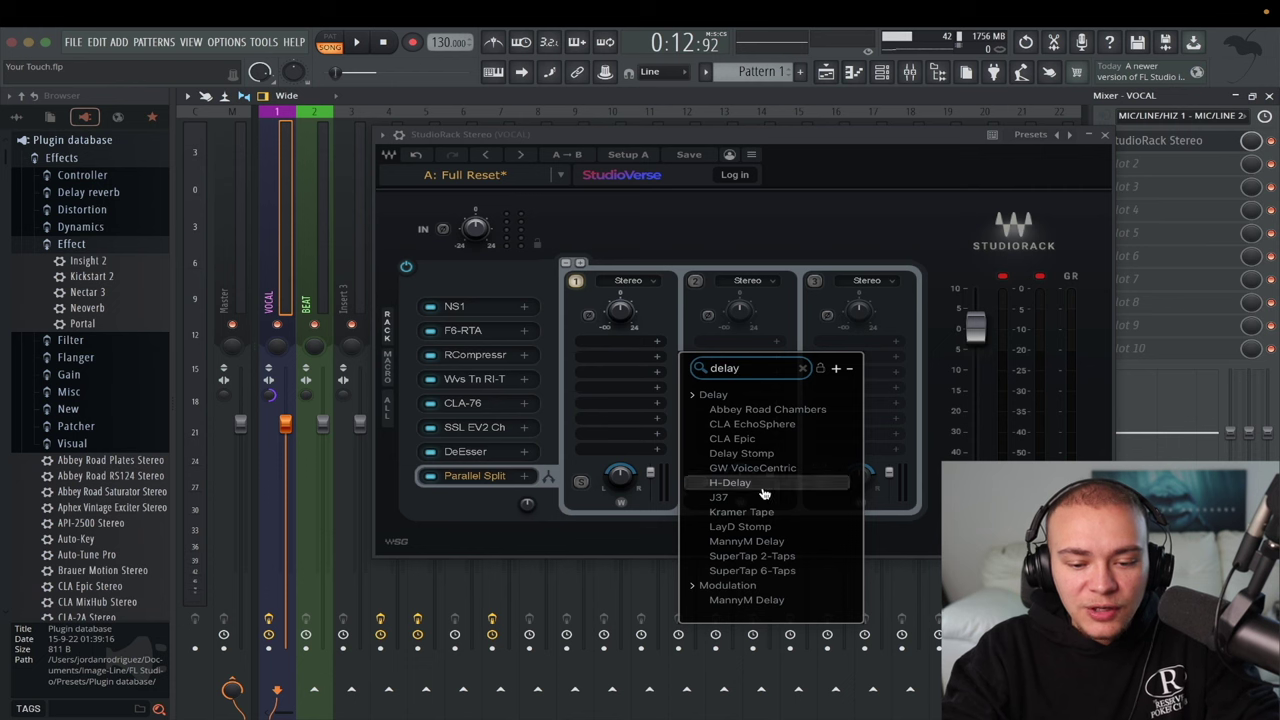
pyautogui.click(762, 483)
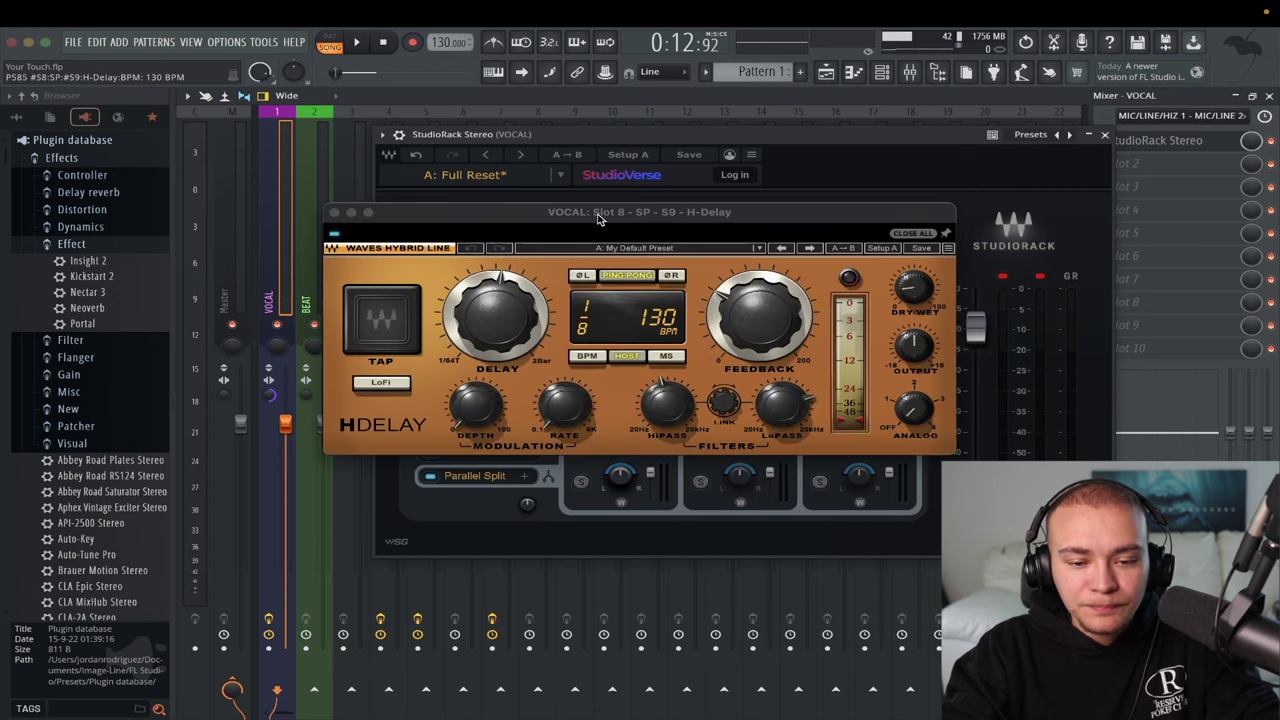
# Step: Set the H-Delay's high-pass to 527 Hz, low-pass to 5.06 kHz, mix to fully wet and delay time to 1/4, and close its window
pyautogui.click(660, 410)
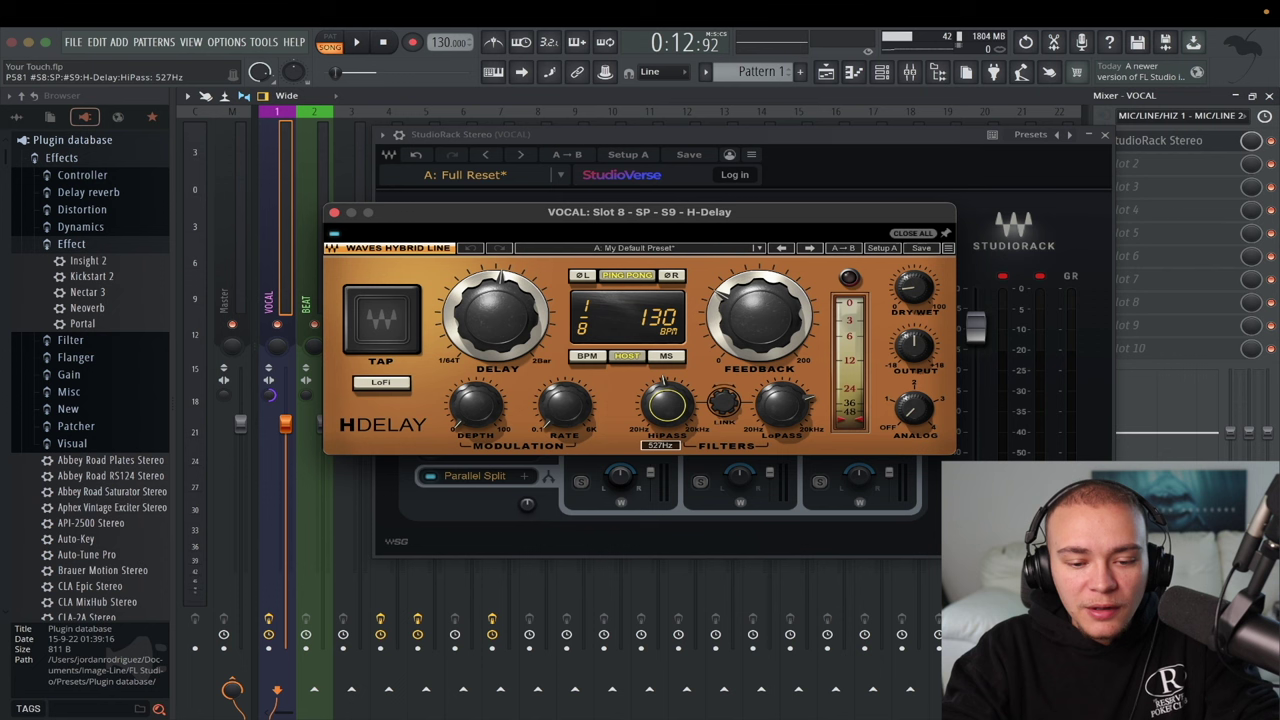
pyautogui.click(798, 420)
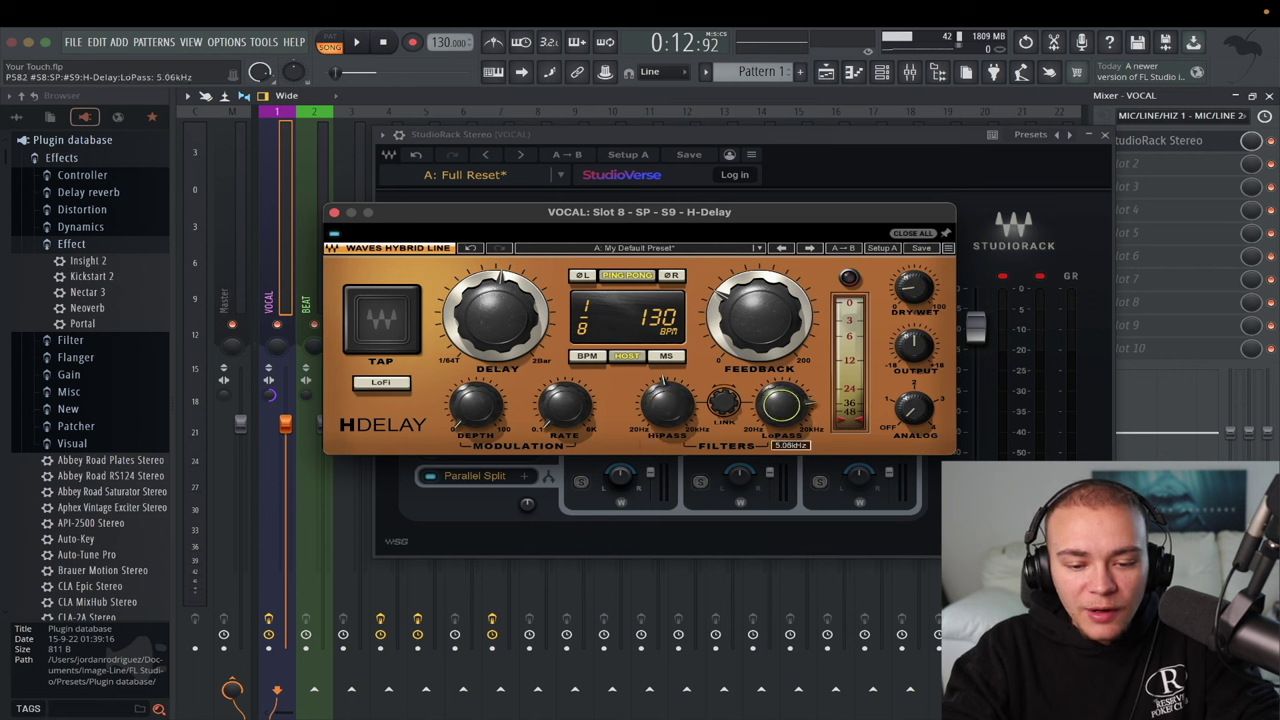
pyautogui.moveTo(916, 308)
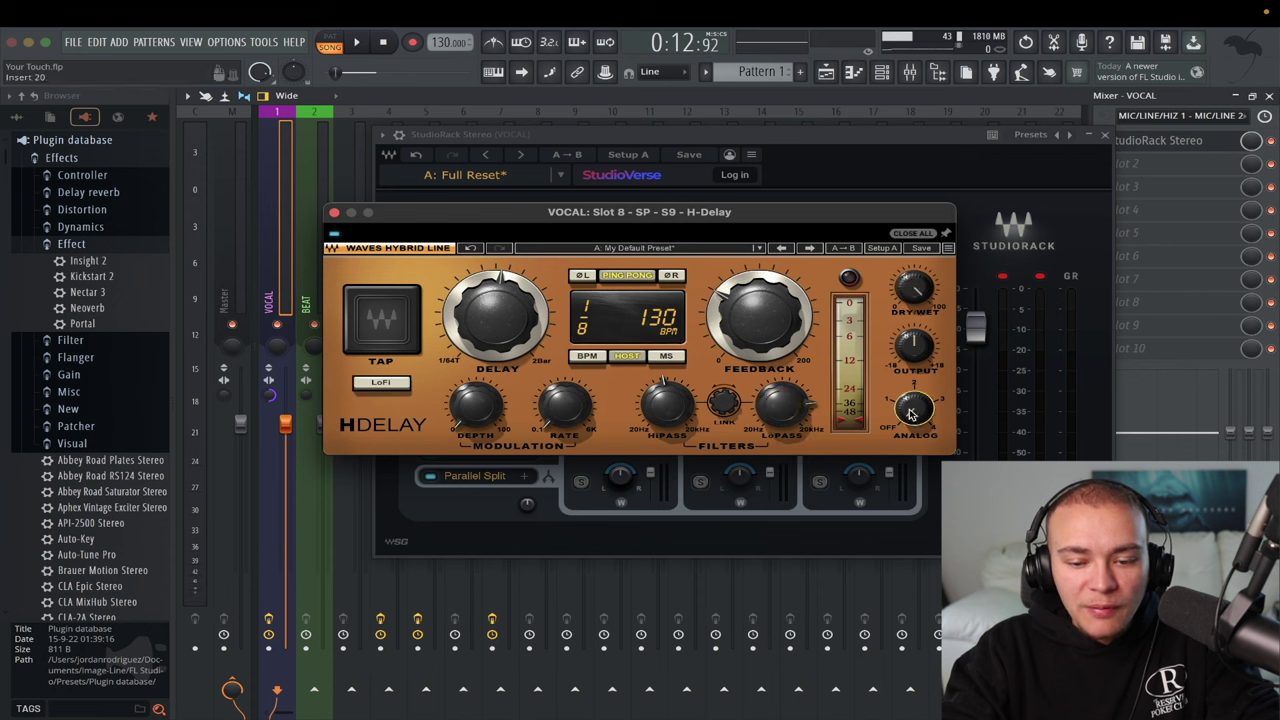
pyautogui.moveTo(493, 312)
pyautogui.mouseDown()
pyautogui.moveTo(493, 296)
pyautogui.moveTo(483, 314)
pyautogui.mouseUp()
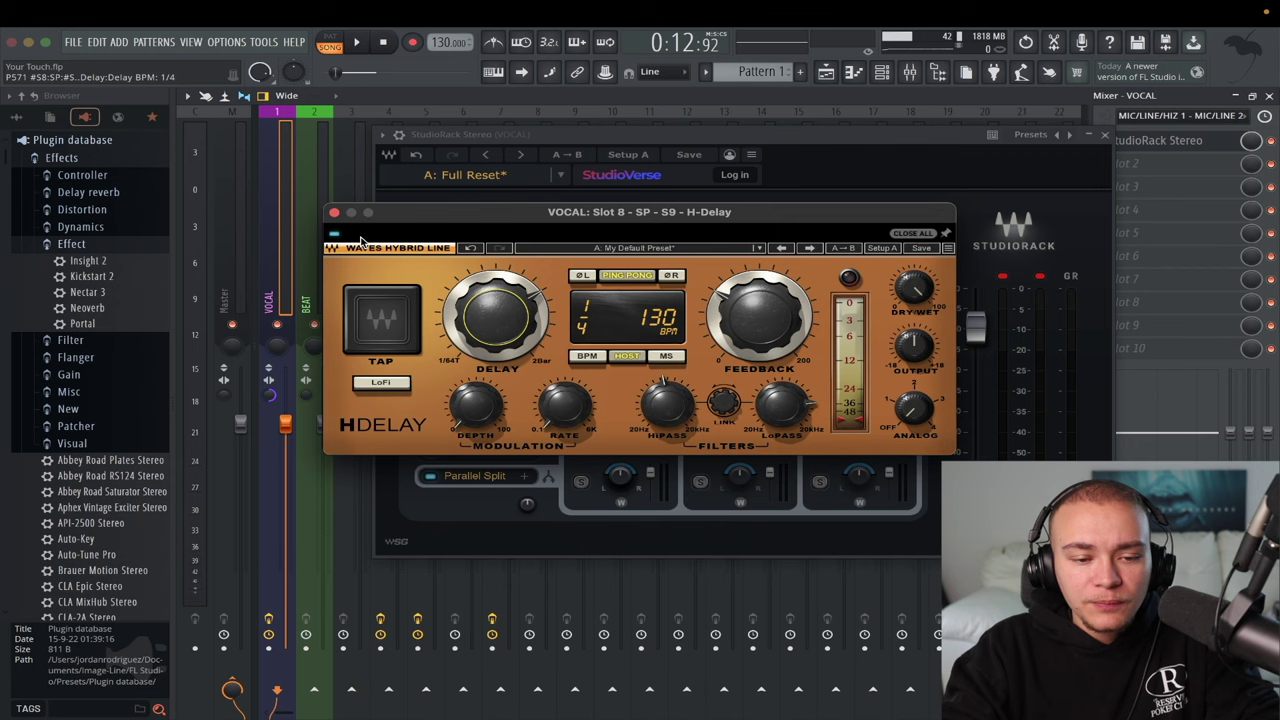
pyautogui.click(336, 214)
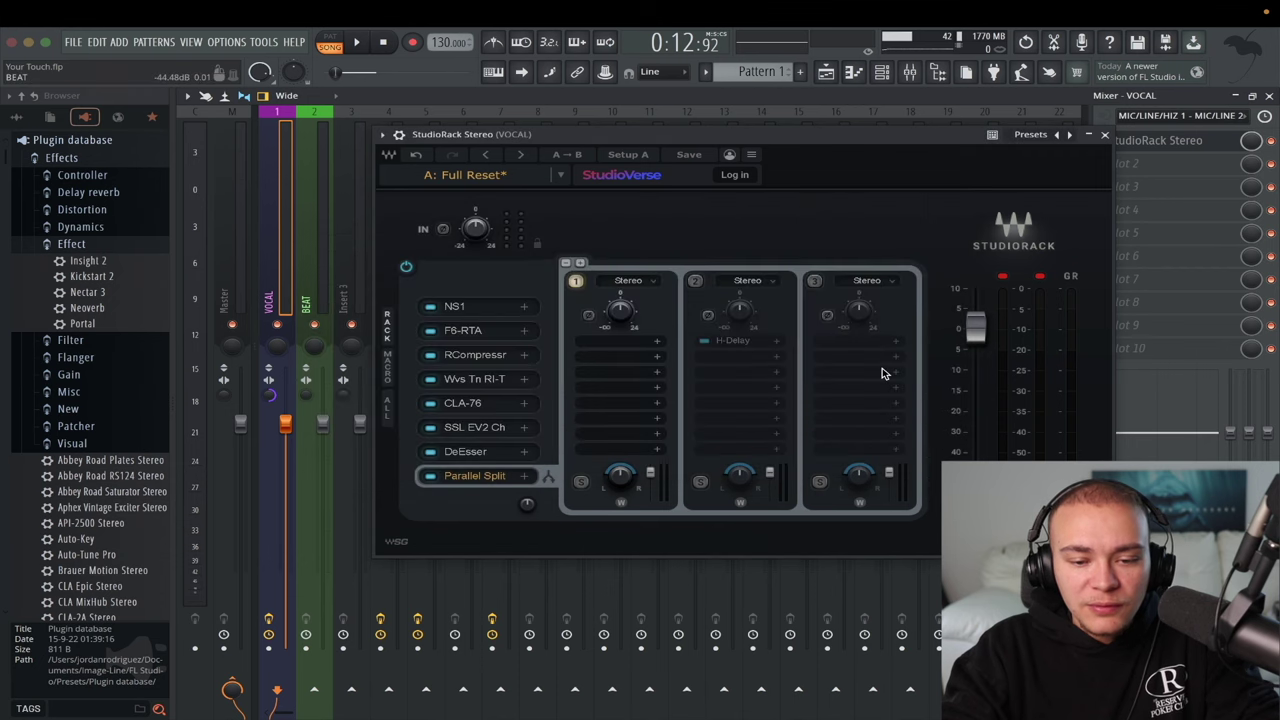
# Step: Enable parallel rack 2 and audition the vocal with the delay
pyautogui.click(696, 282)
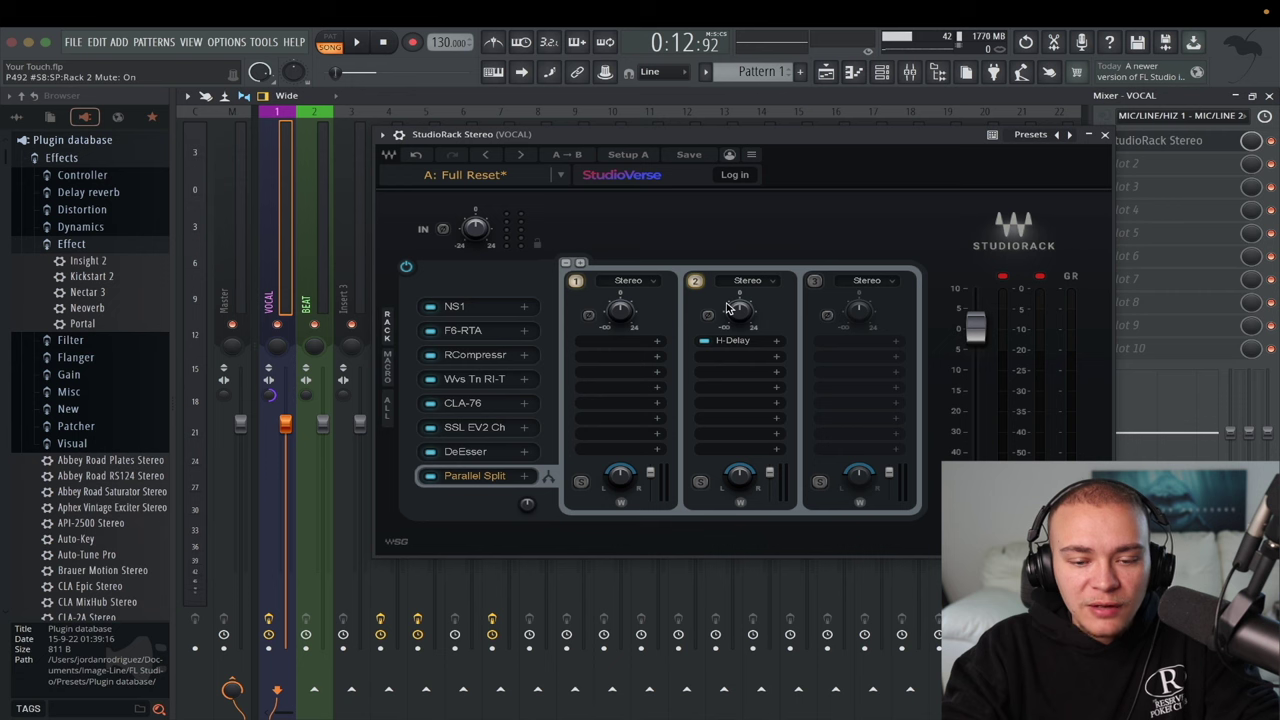
pyautogui.press('space')
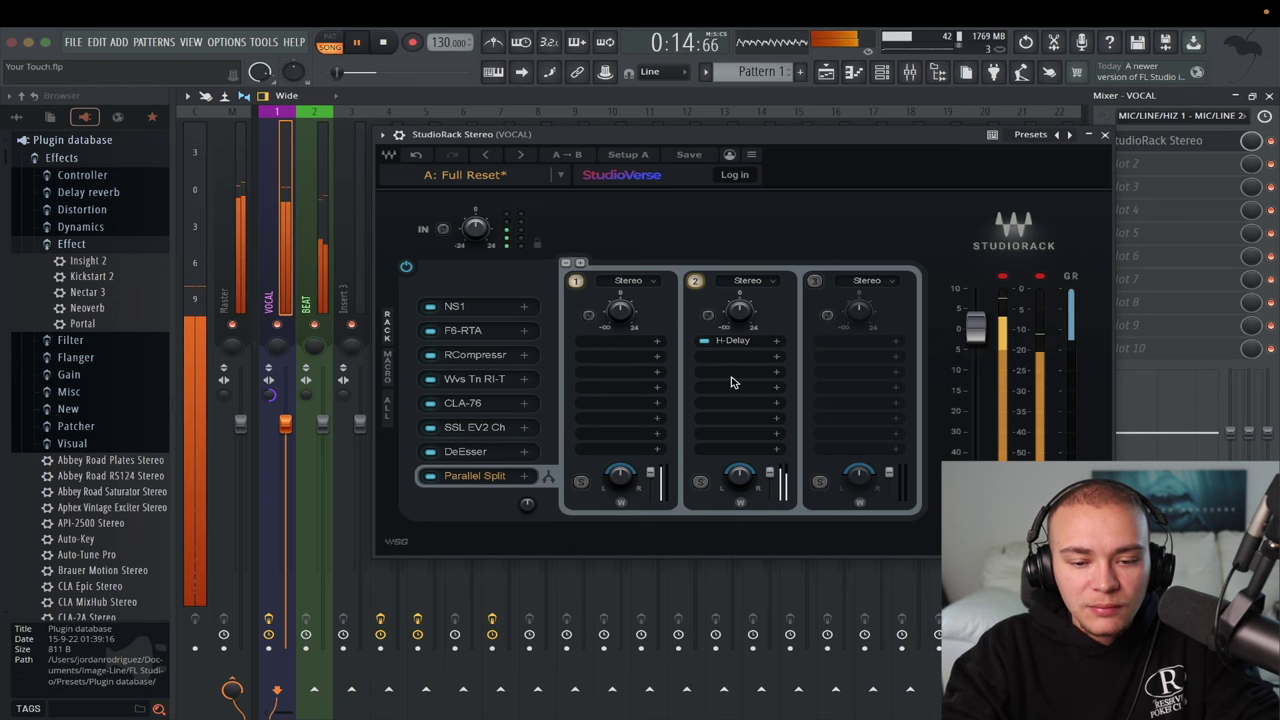
pyautogui.press('space')
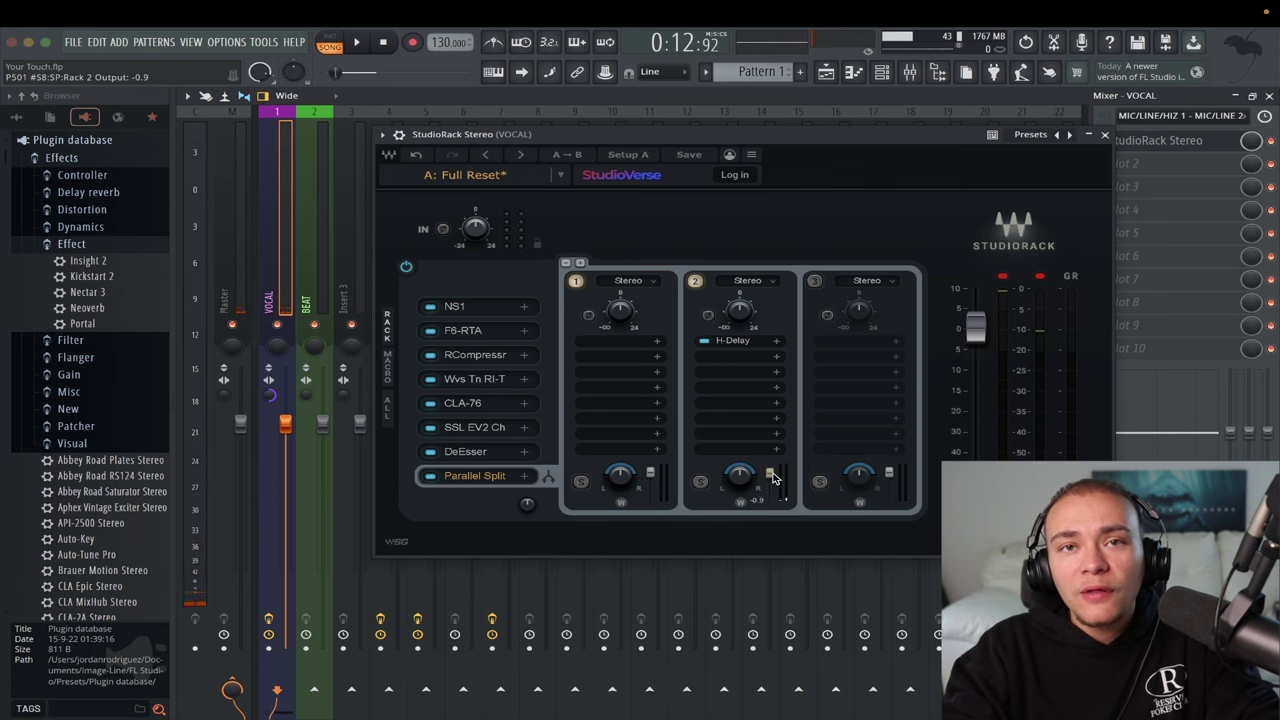
# Step: Lower parallel rack 2's output to -13.3 during playback and solo that rack
pyautogui.moveTo(772, 479); pyautogui.dragTo(777, 488)
pyautogui.press('space')
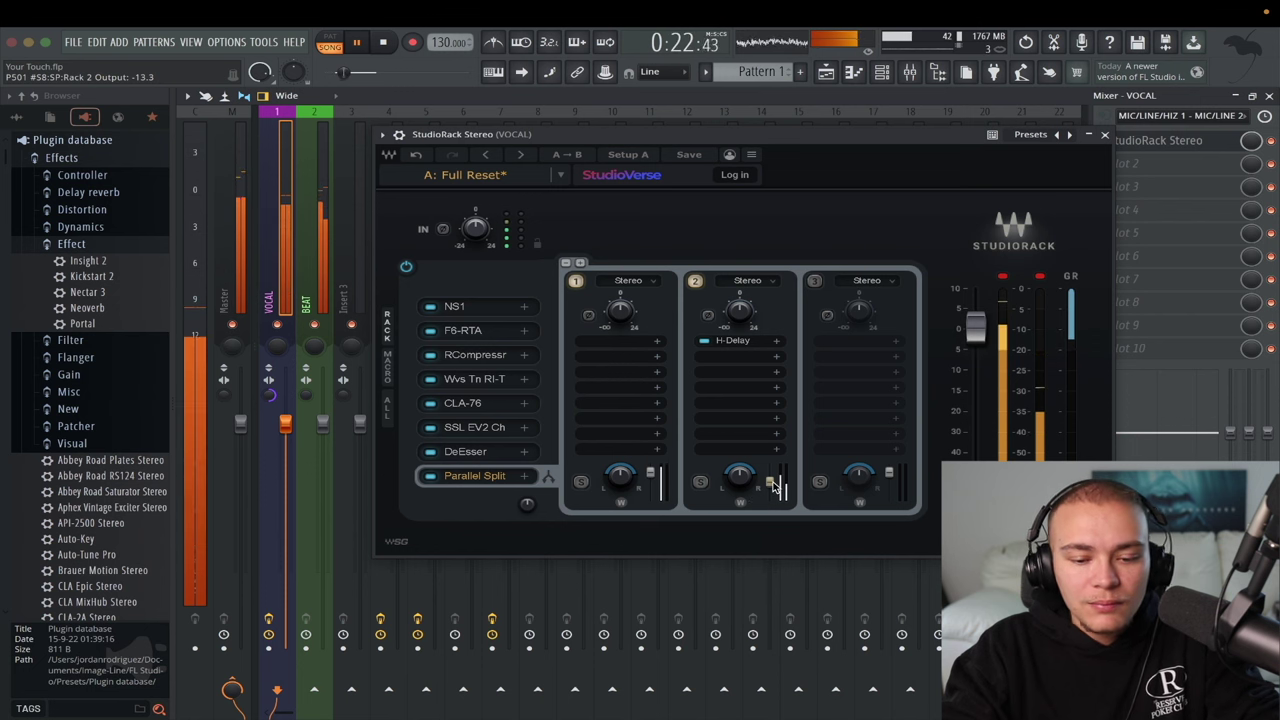
pyautogui.press('space')
pyautogui.click(702, 483)
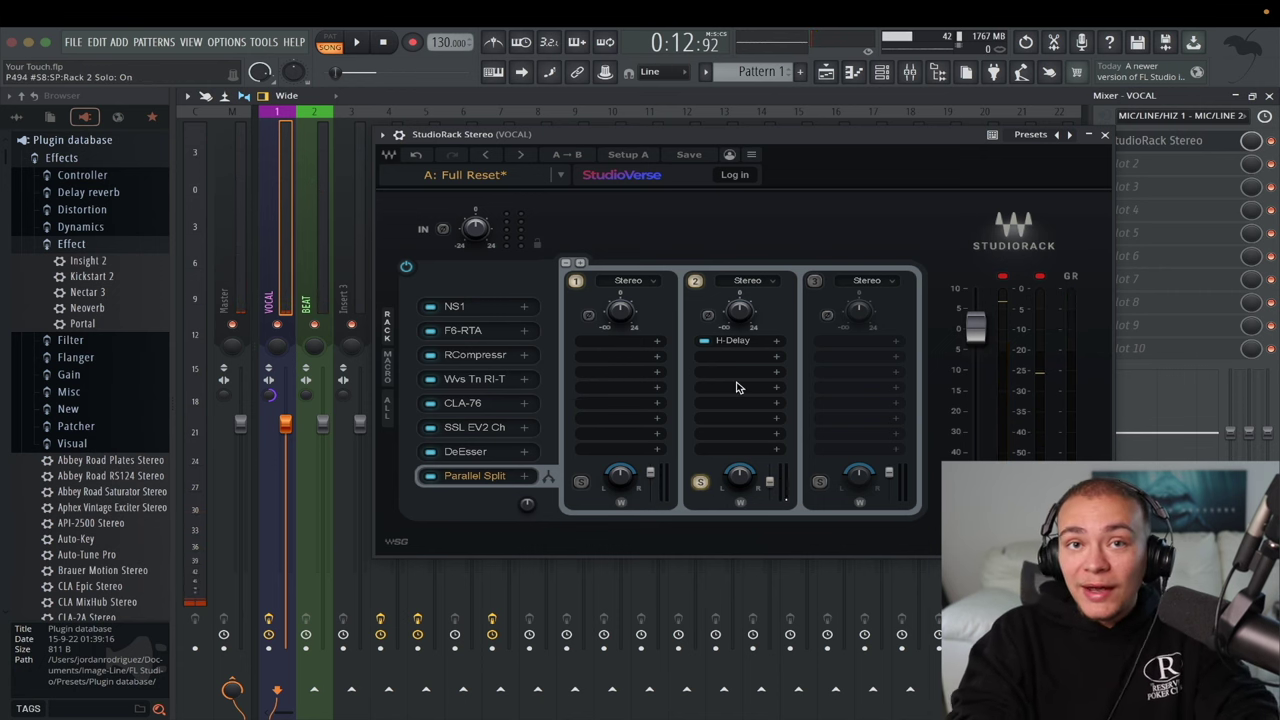
# Step: Audition the soloed delay signal, stop playback and turn off the solo on parallel rack 2
pyautogui.press('space')
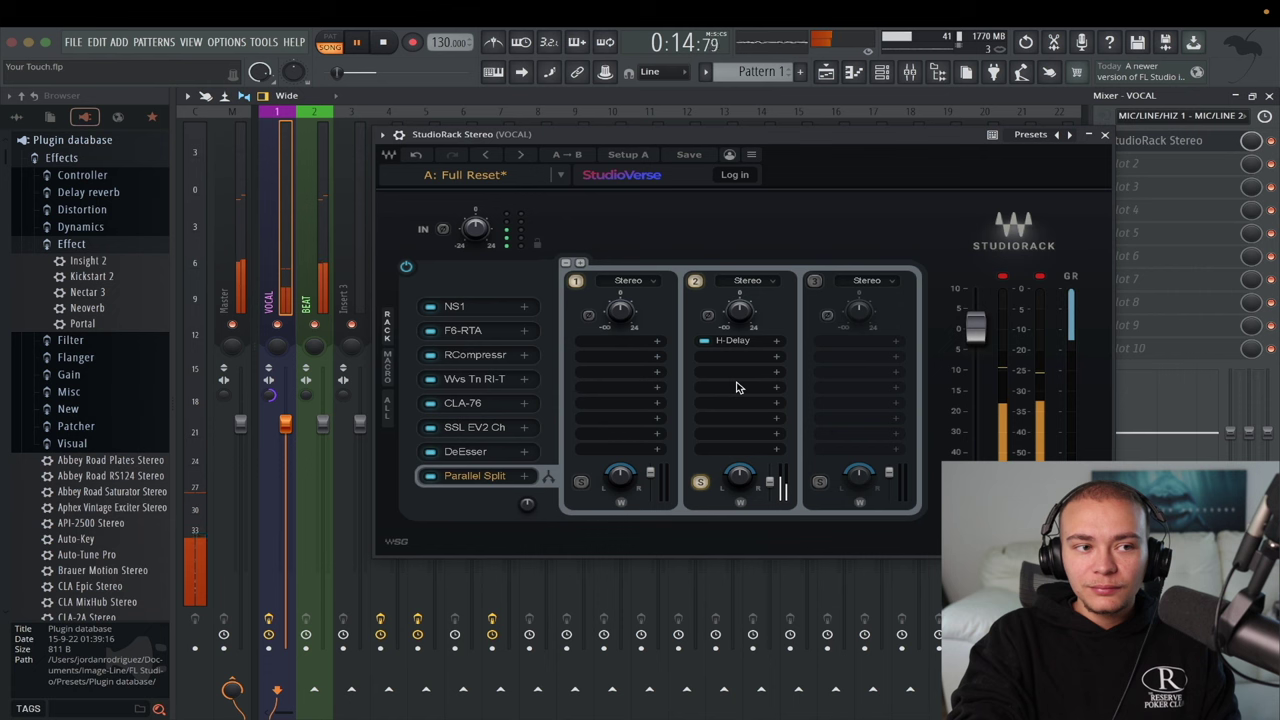
pyautogui.press('space')
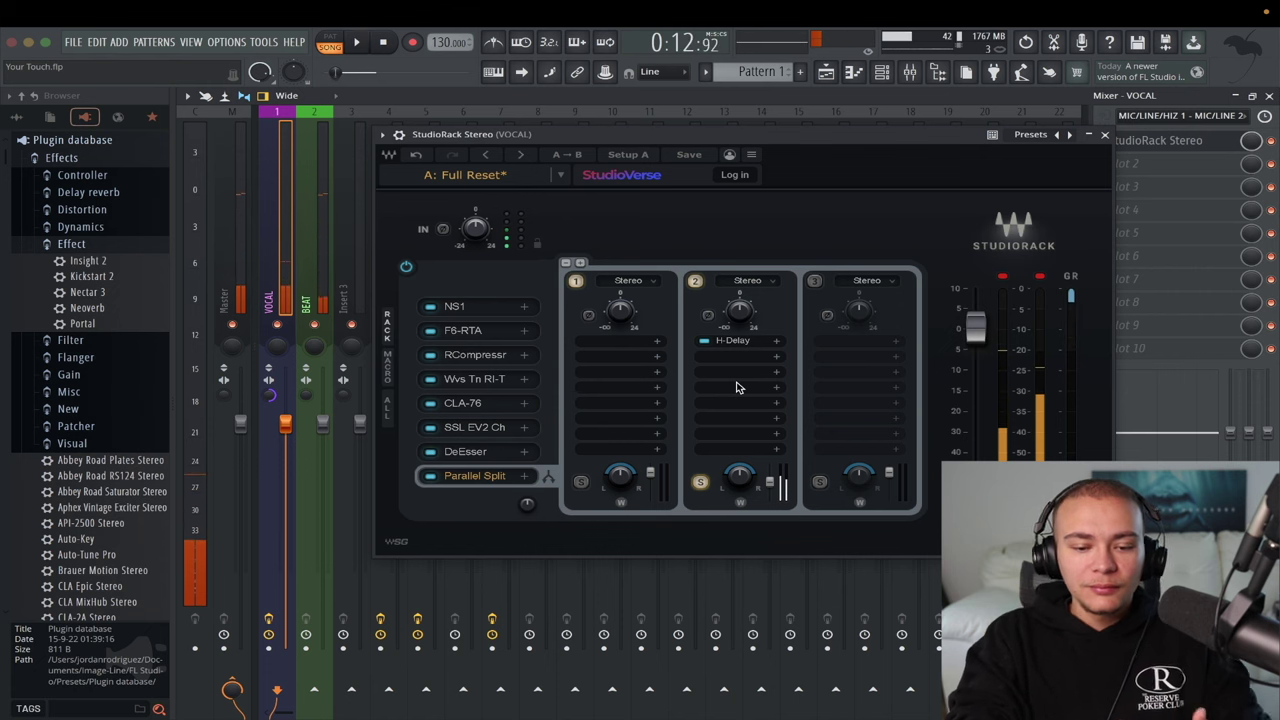
pyautogui.click(700, 484)
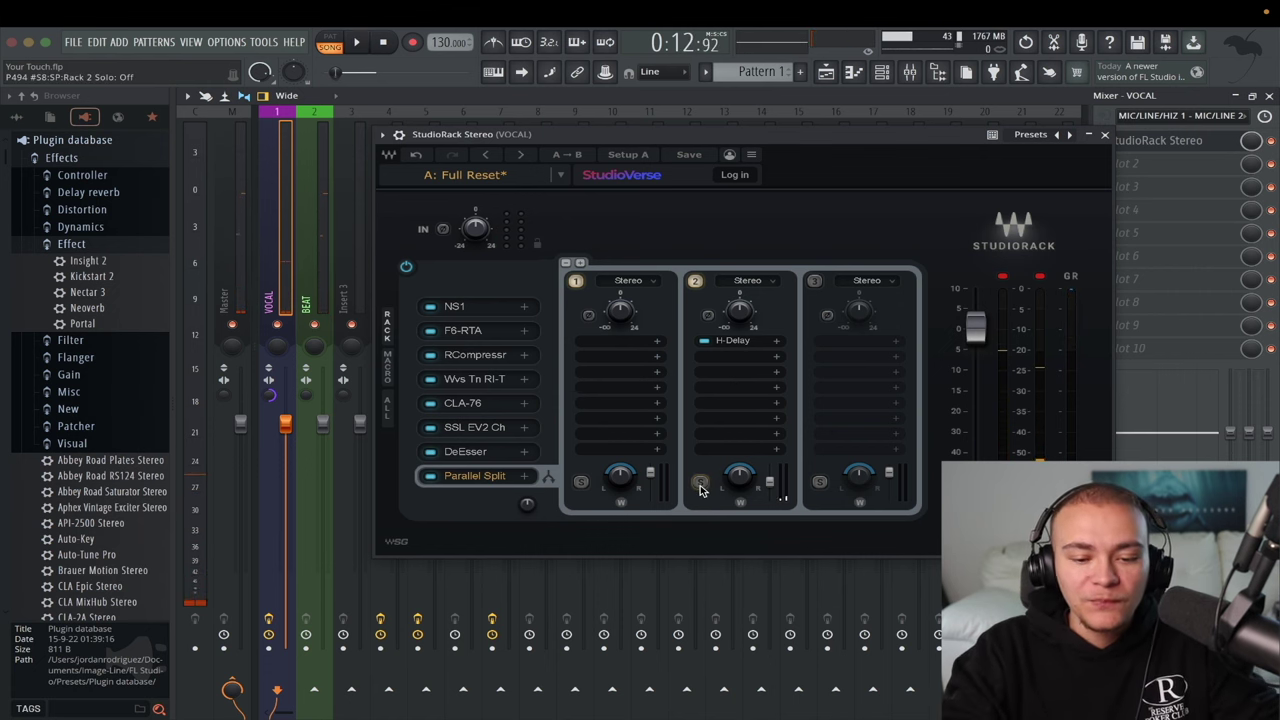
# Step: Enable parallel rack 3, search for "rverb" and insert RVerb in that rack's first slot
pyautogui.moveTo(712, 148); pyautogui.dragTo(557, 183)
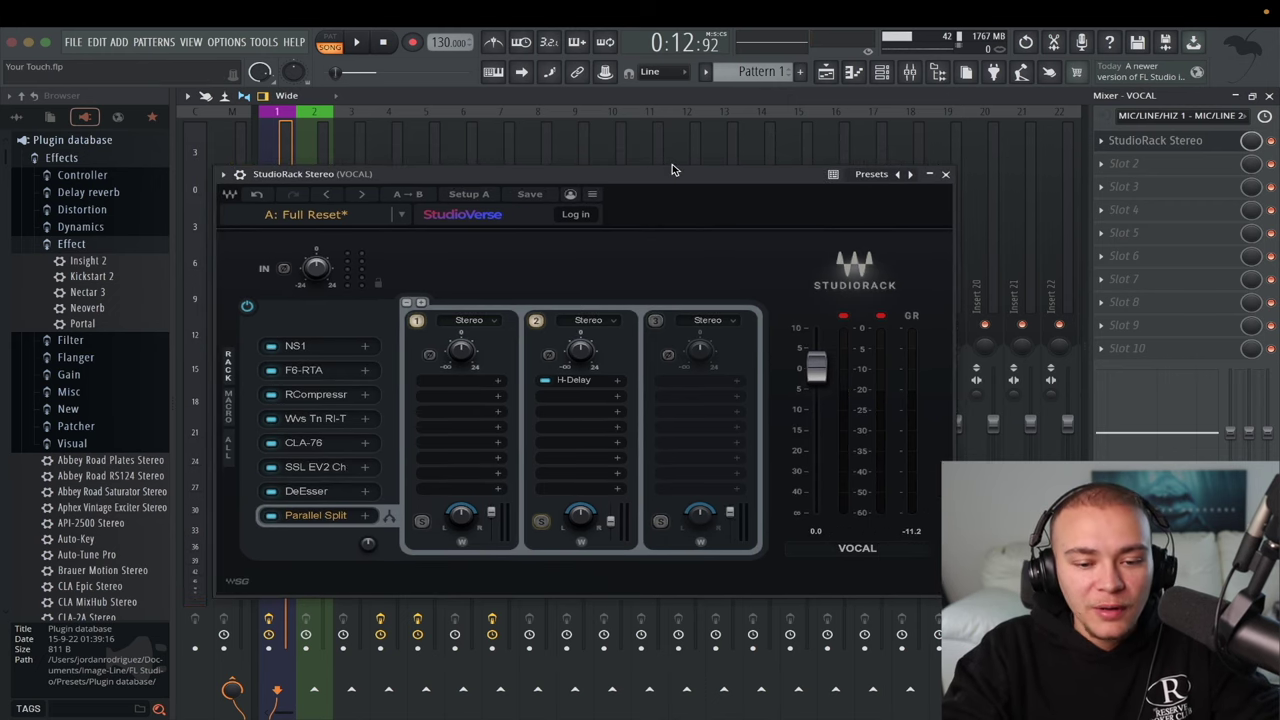
pyautogui.click(588, 398)
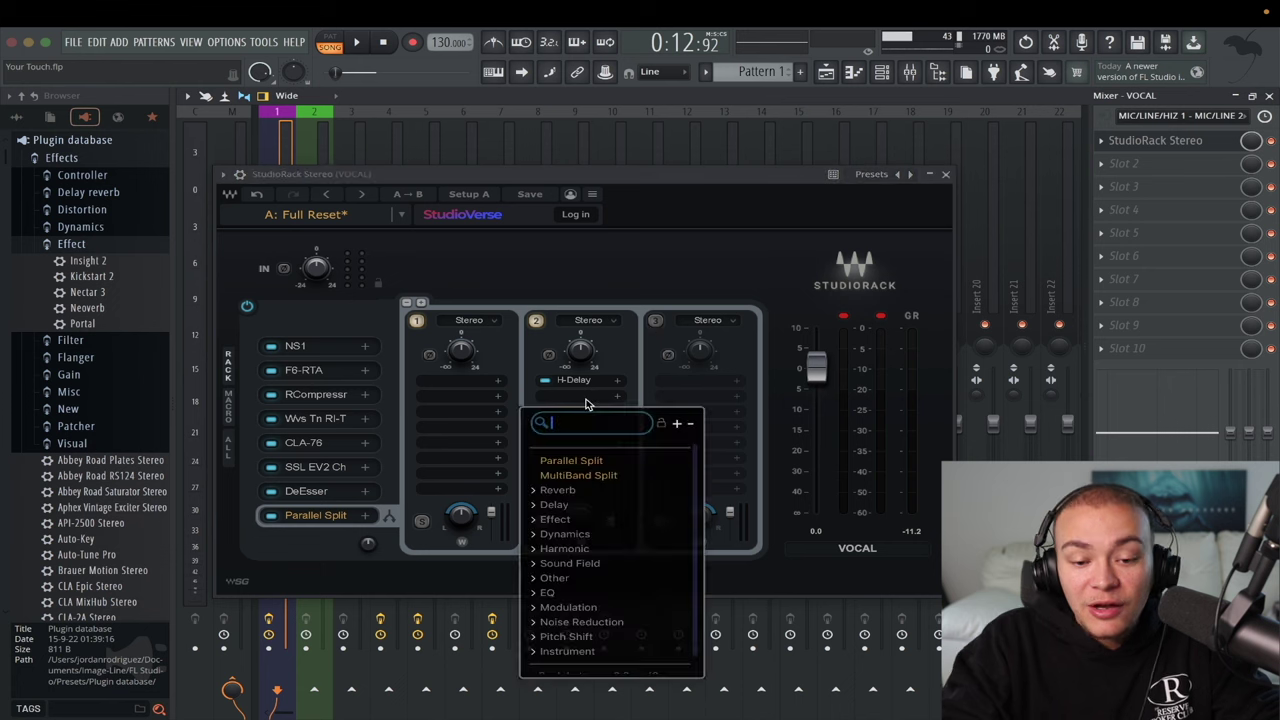
pyautogui.click(598, 395)
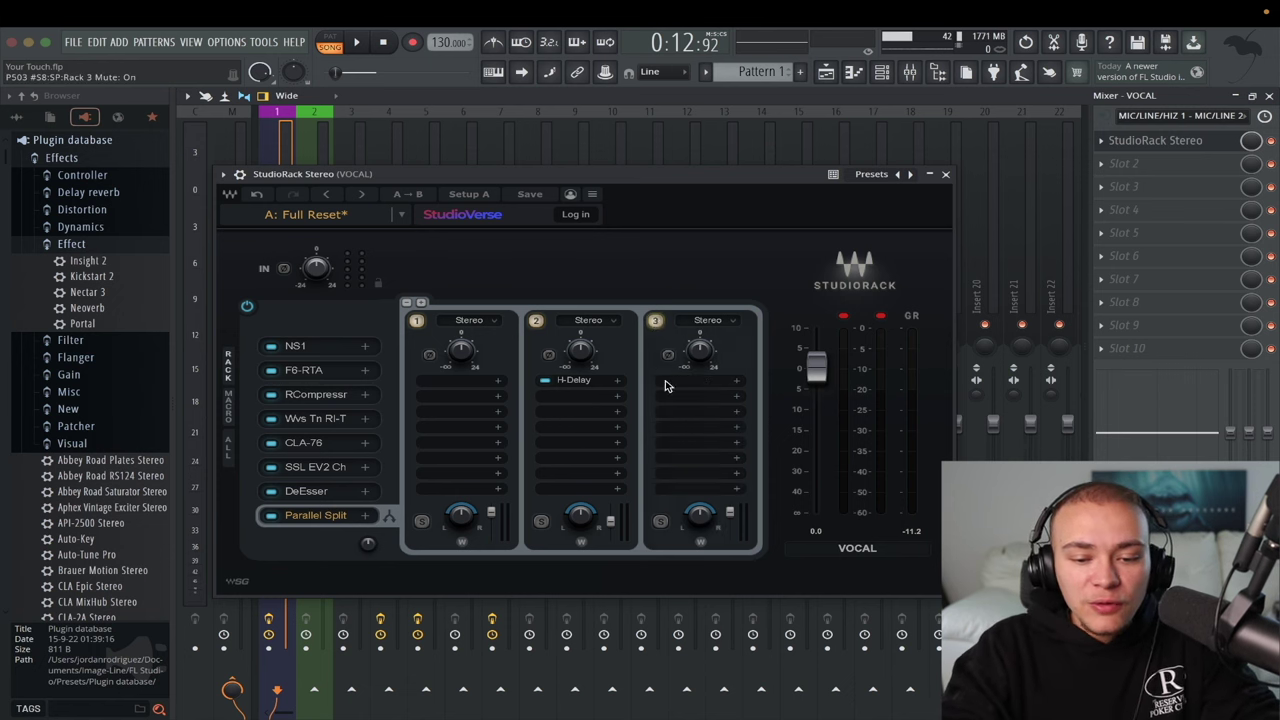
pyautogui.click(682, 382)
pyautogui.write('rverb')
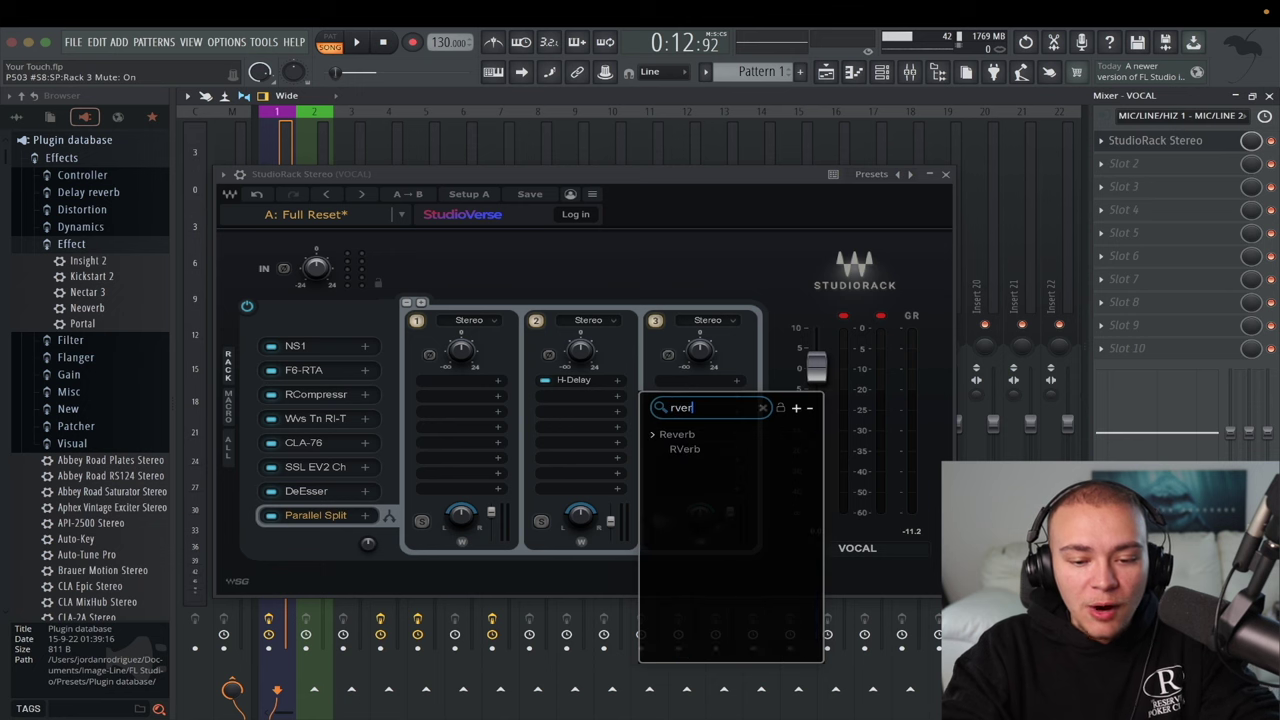
pyautogui.doubleClick(693, 451)
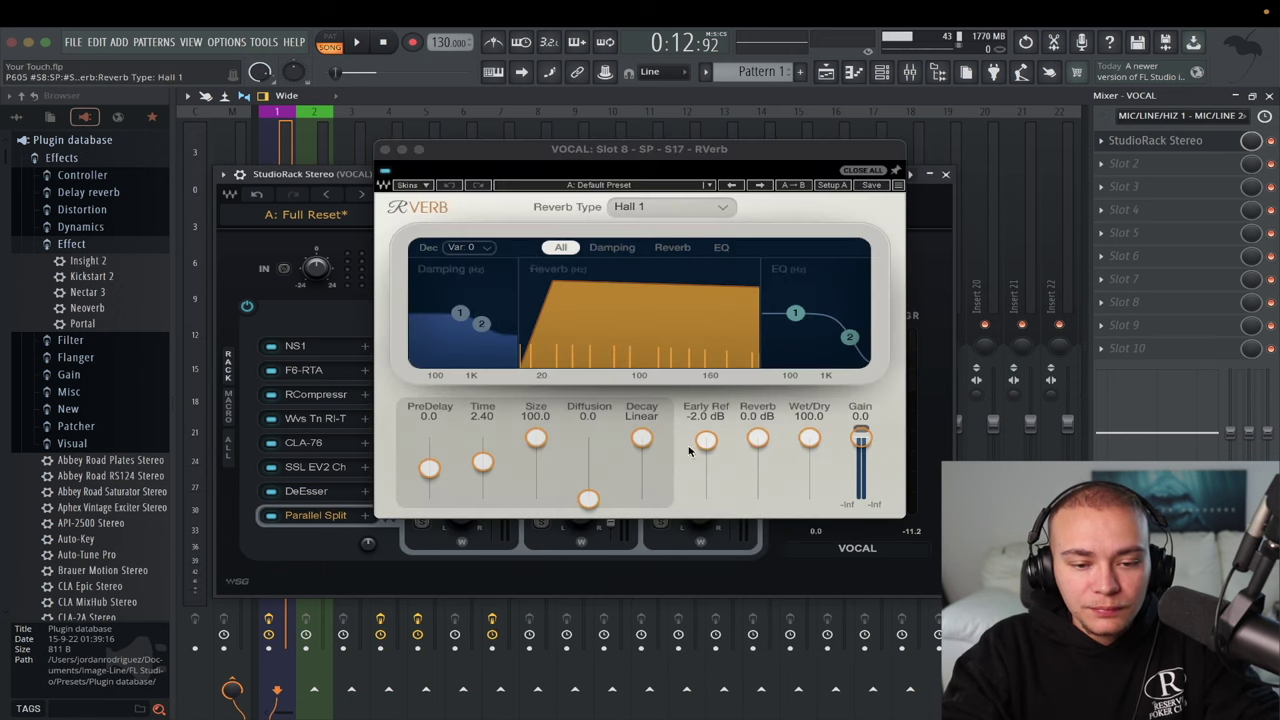
# Step: Set the RVerb type to Plate 1 and cut its low end with EQ band 1 at 517 Hz
pyautogui.click(701, 208)
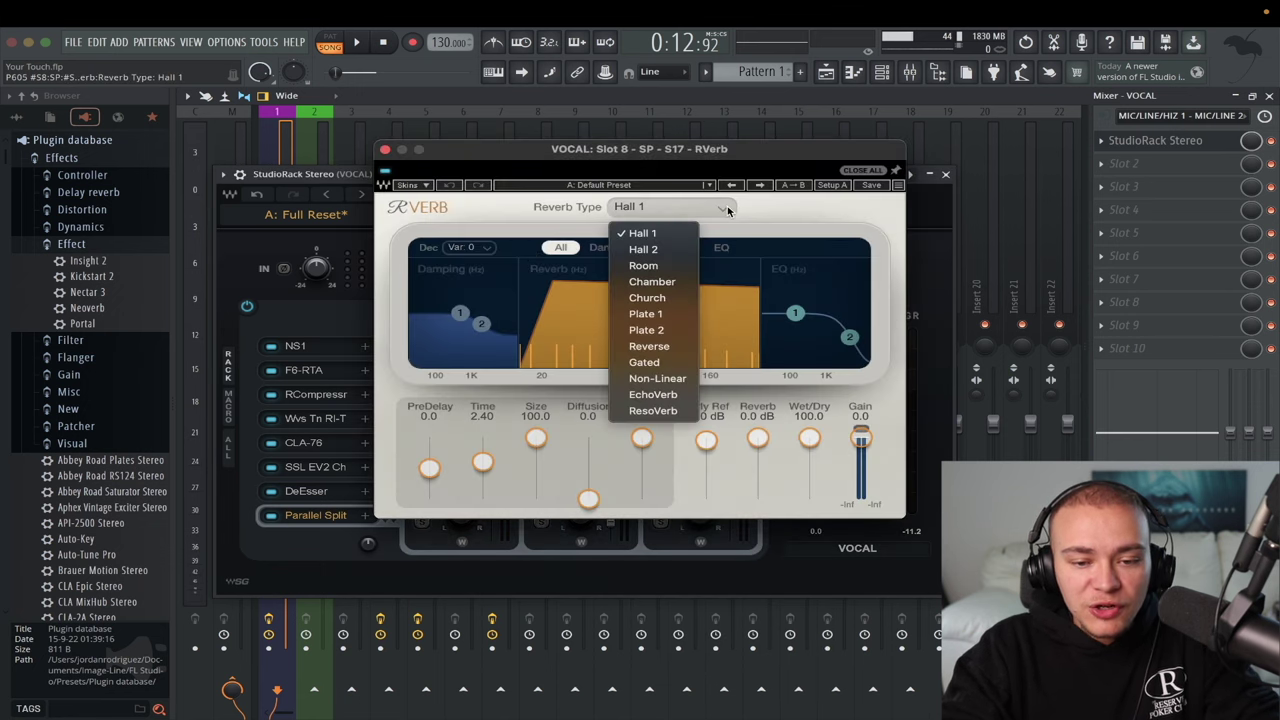
pyautogui.click(667, 316)
pyautogui.moveTo(795, 313); pyautogui.dragTo(816, 341)
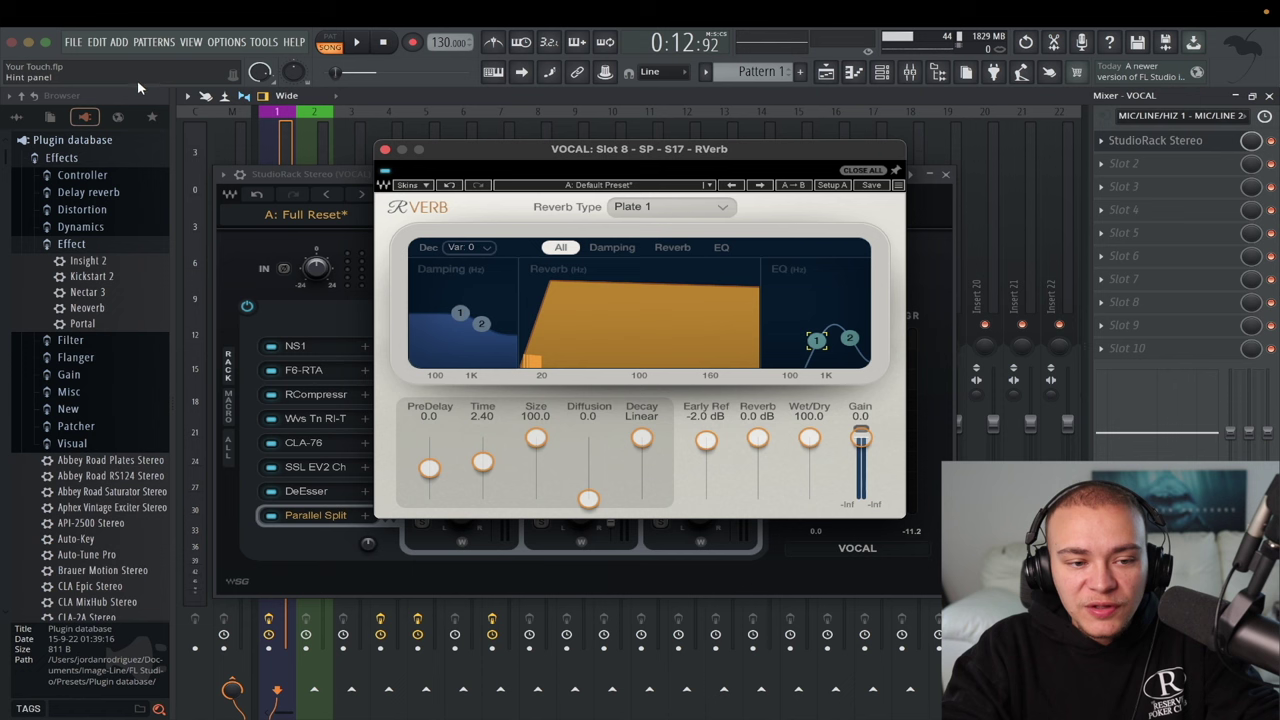
pyautogui.moveTo(815, 342); pyautogui.dragTo(812, 341)
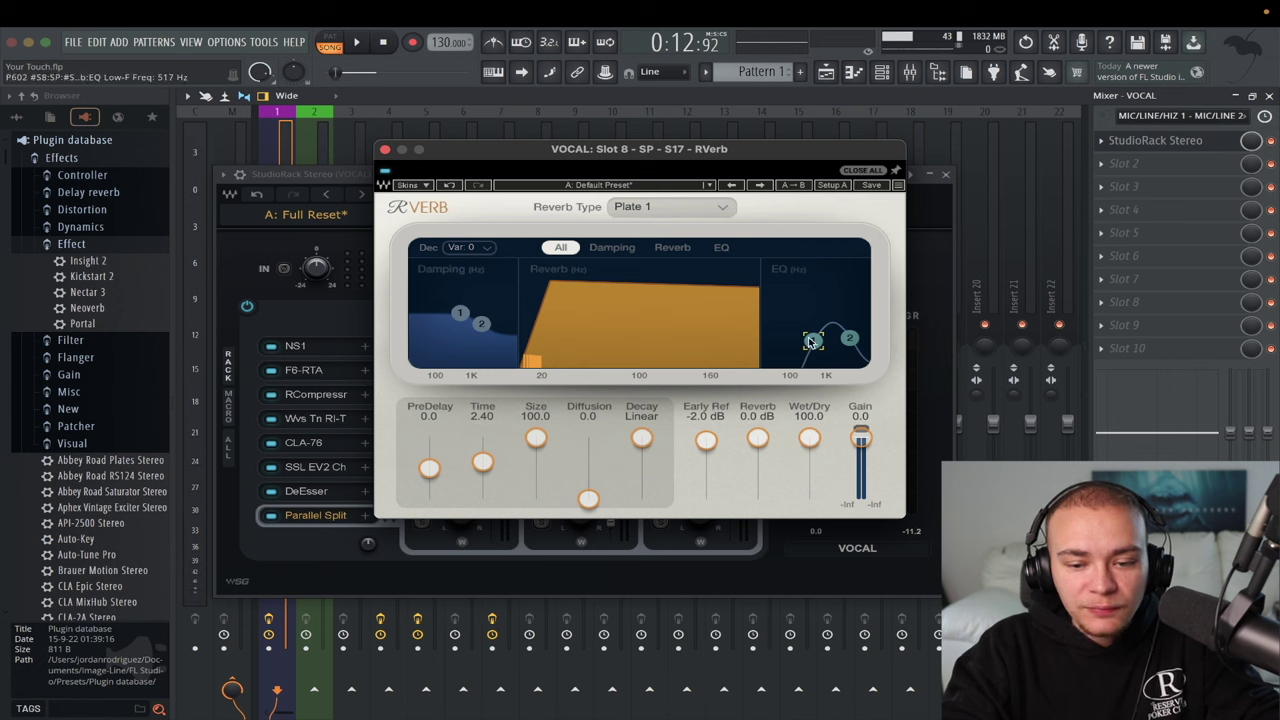
# Step: Set the RVerb predelay to 40 ms and the reverb time to 4.08 seconds, and close its window
pyautogui.moveTo(429, 467); pyautogui.dragTo(429, 460)
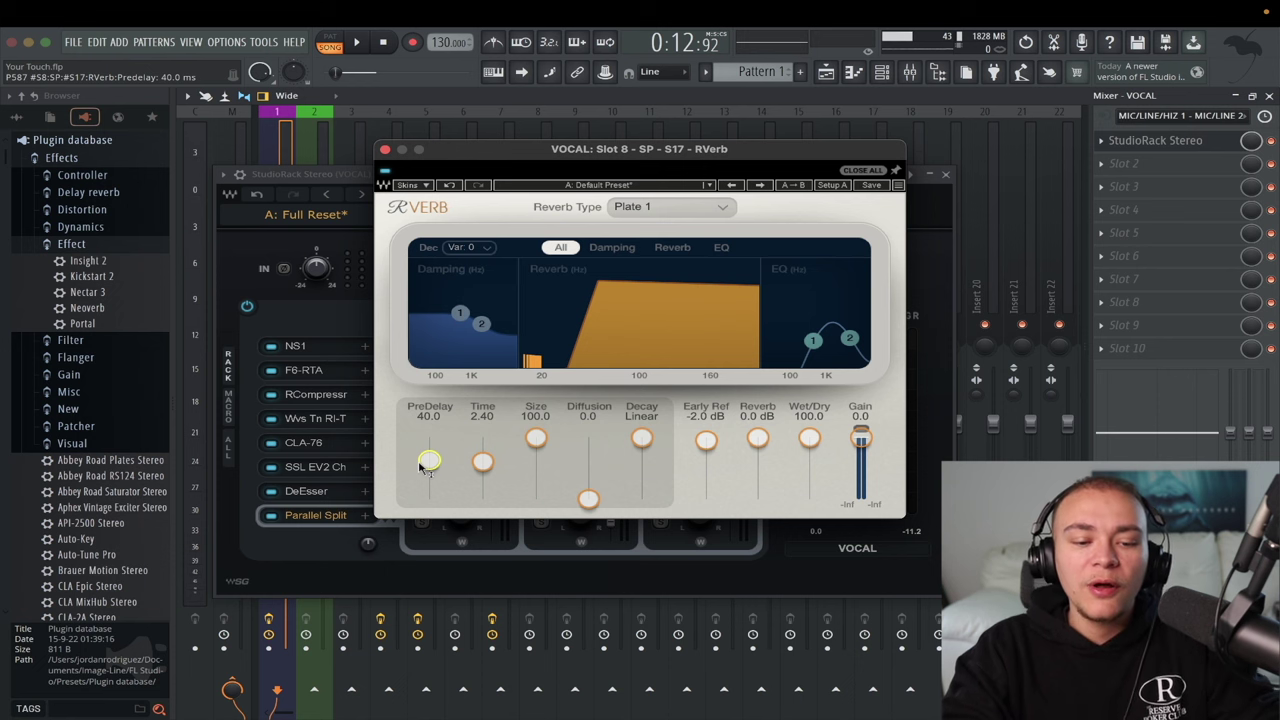
pyautogui.moveTo(482, 461); pyautogui.dragTo(482, 458)
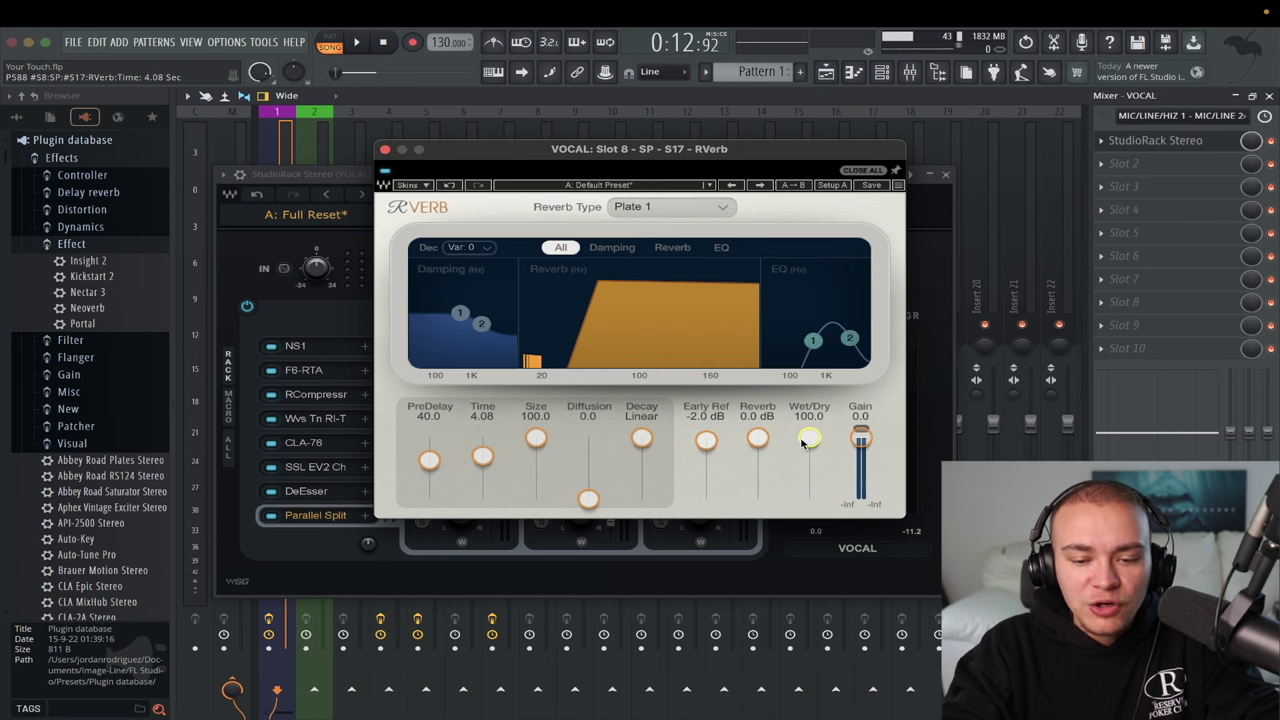
pyautogui.click(386, 149)
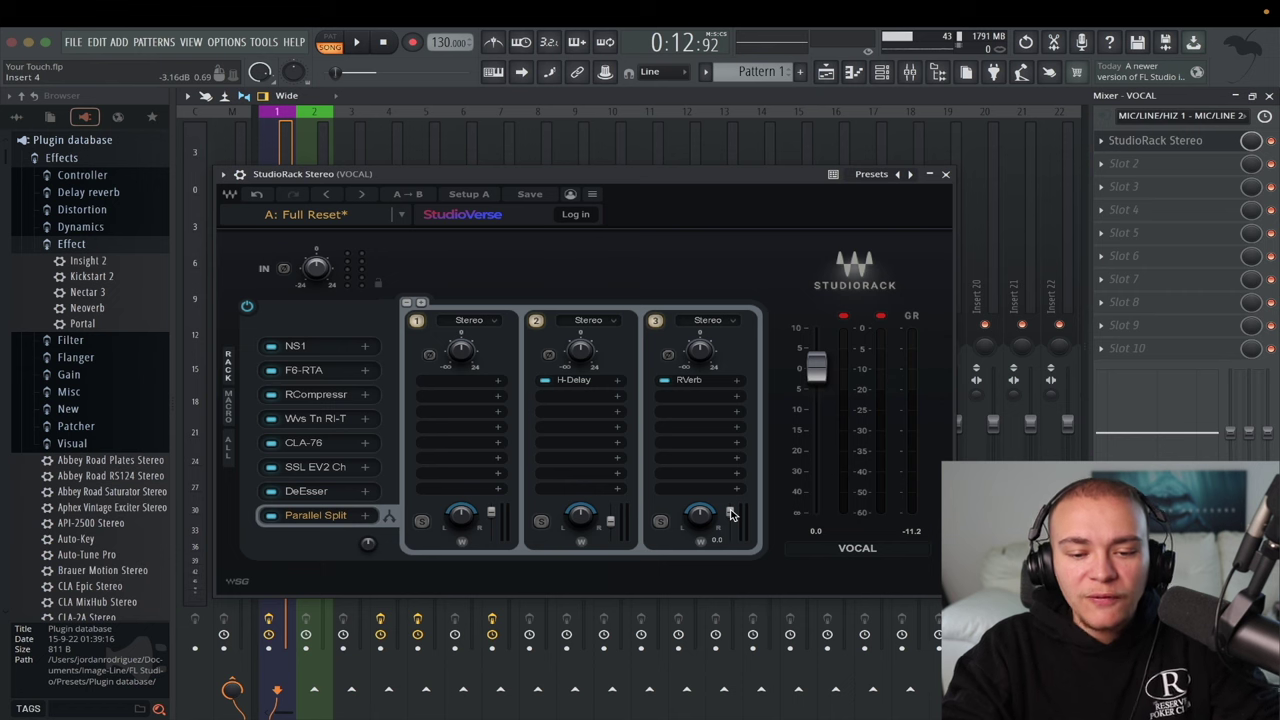
# Step: During playback, lower parallel rack 3's output to -9.7 and slightly reduce the output of rack 2
pyautogui.press('space')
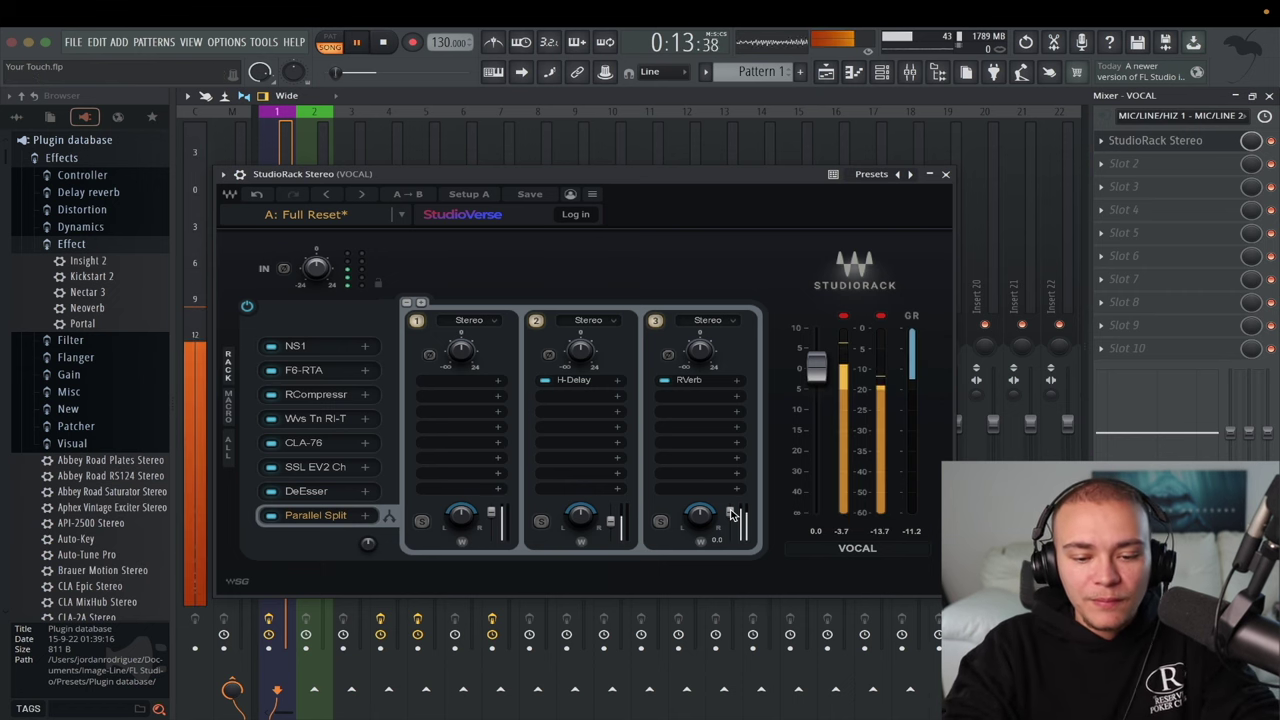
pyautogui.moveTo(732, 517); pyautogui.dragTo(731, 520)
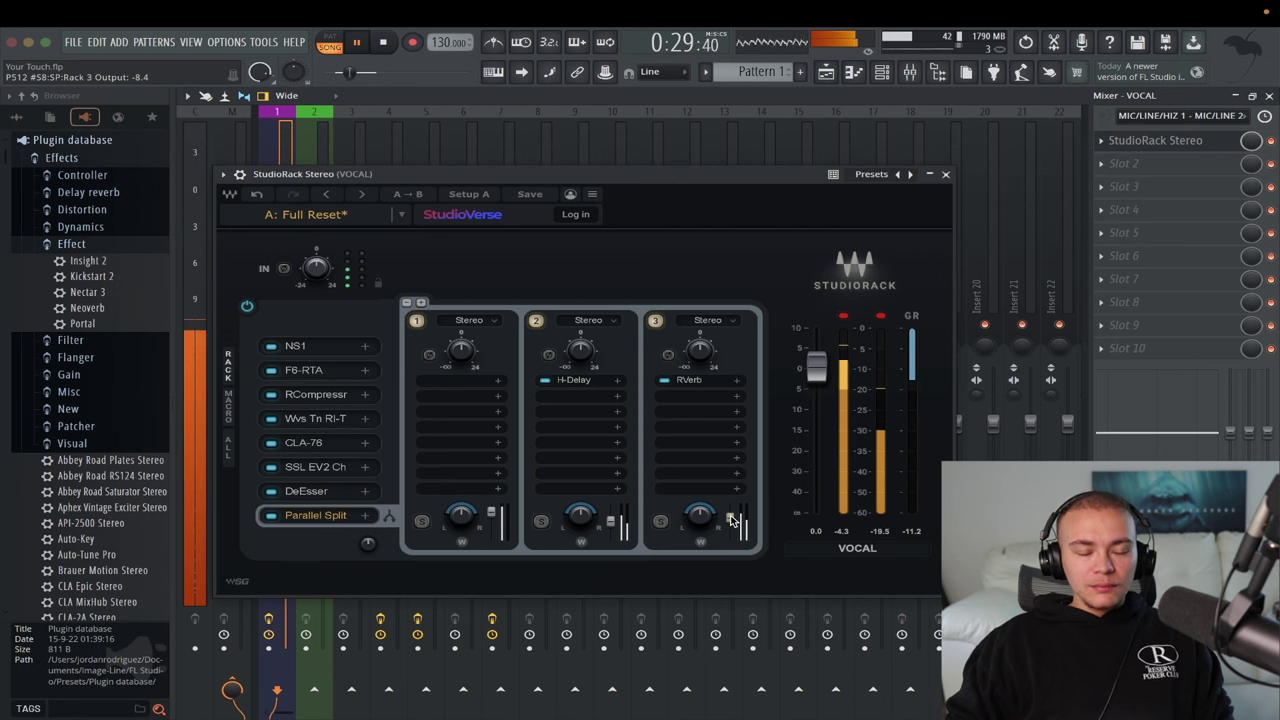
pyautogui.moveTo(733, 519); pyautogui.dragTo(733, 522)
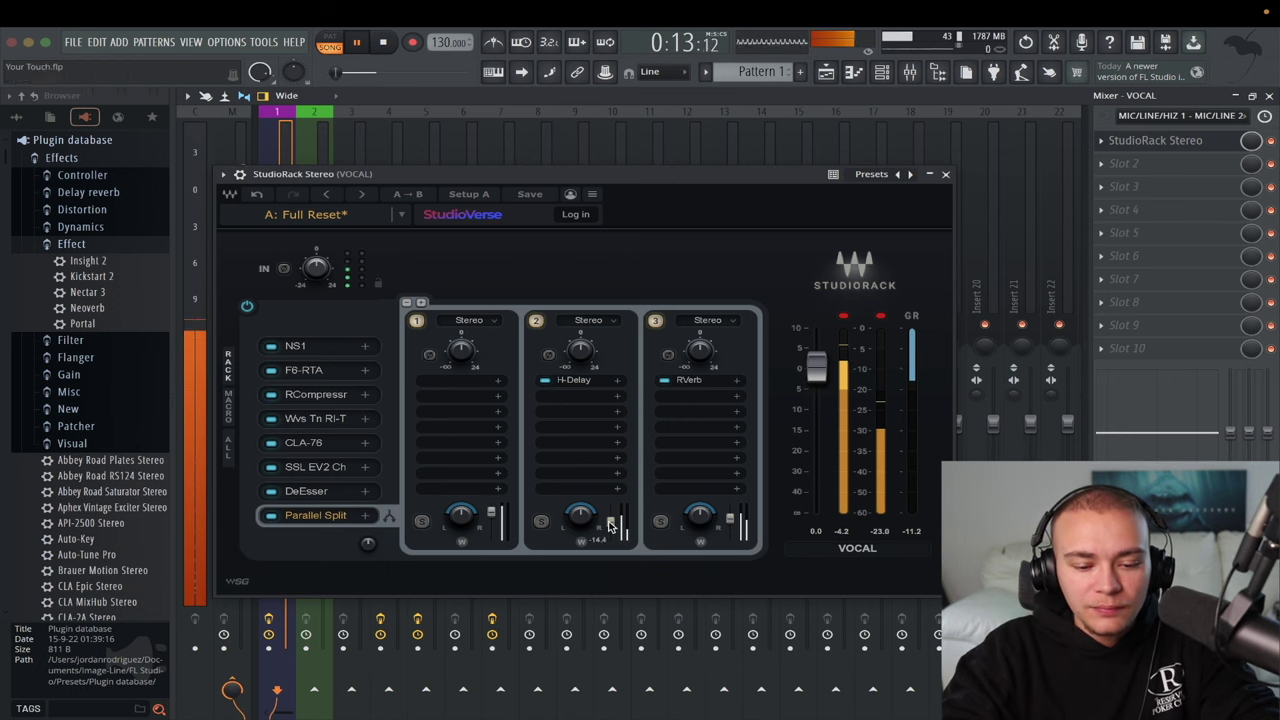
pyautogui.moveTo(733, 521); pyautogui.dragTo(733, 521)
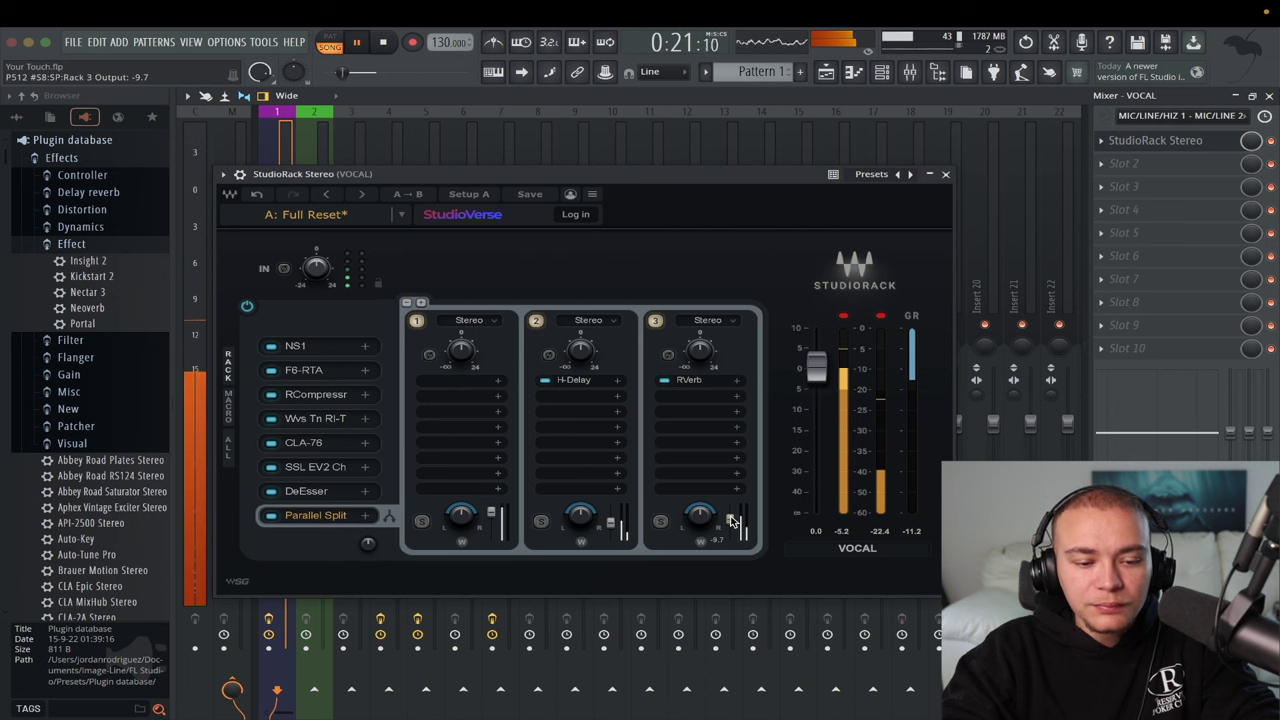
pyautogui.press('space')
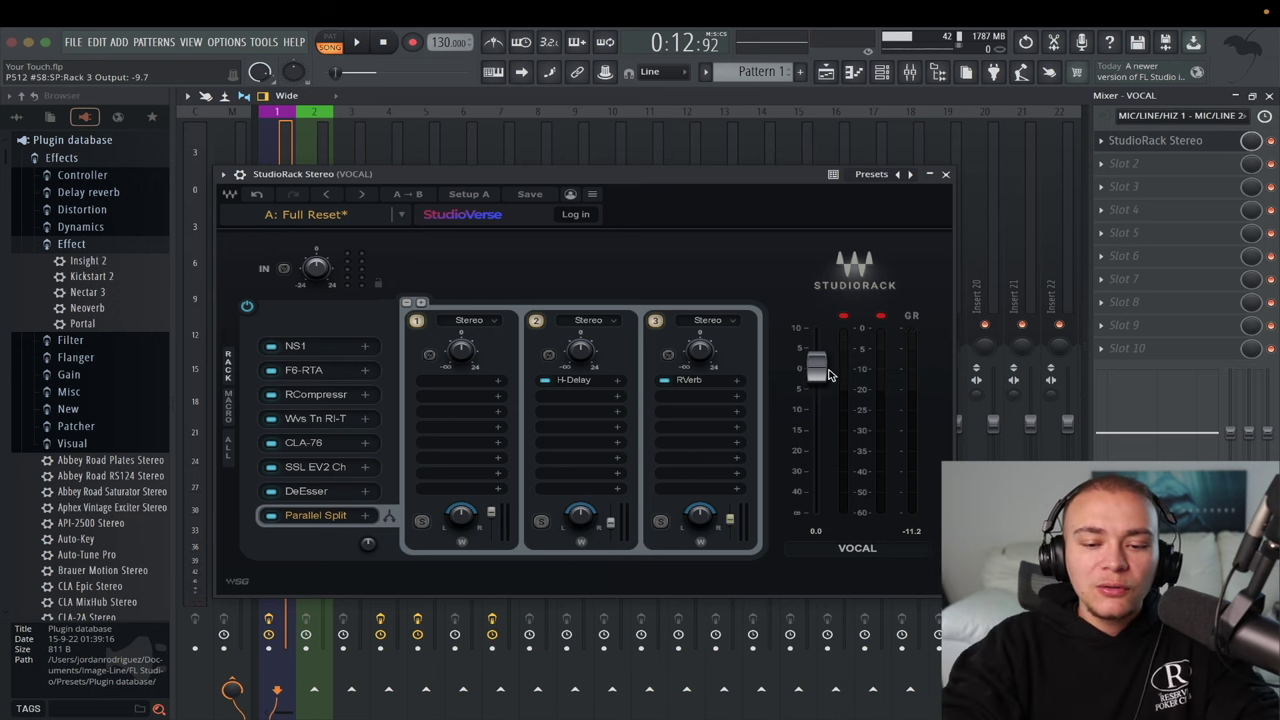
# Step: During playback, lower StudioRack's main output gain to -1.6 and set parallel rack 3's output to -9.3
pyautogui.press('space')
pyautogui.moveTo(818, 364)
pyautogui.mouseDown()
pyautogui.moveTo(818, 440)
pyautogui.moveTo(820, 380)
pyautogui.mouseUp()
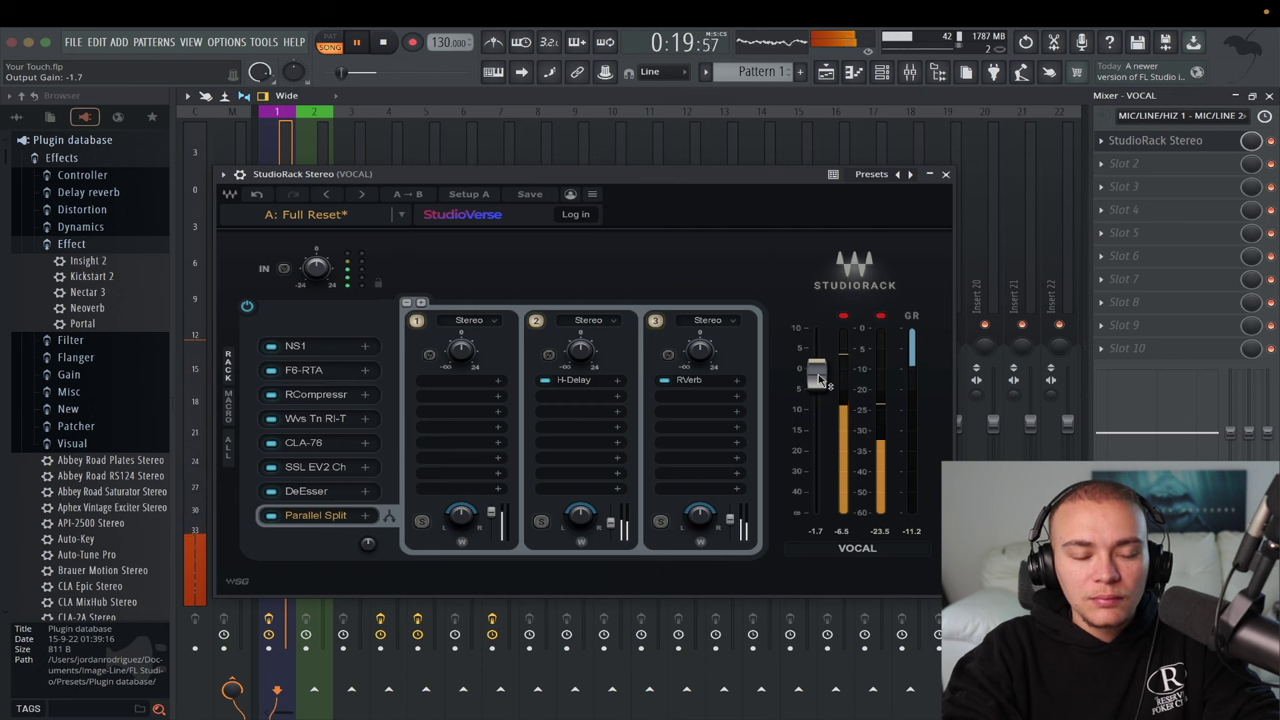
pyautogui.moveTo(818, 376); pyautogui.dragTo(820, 378)
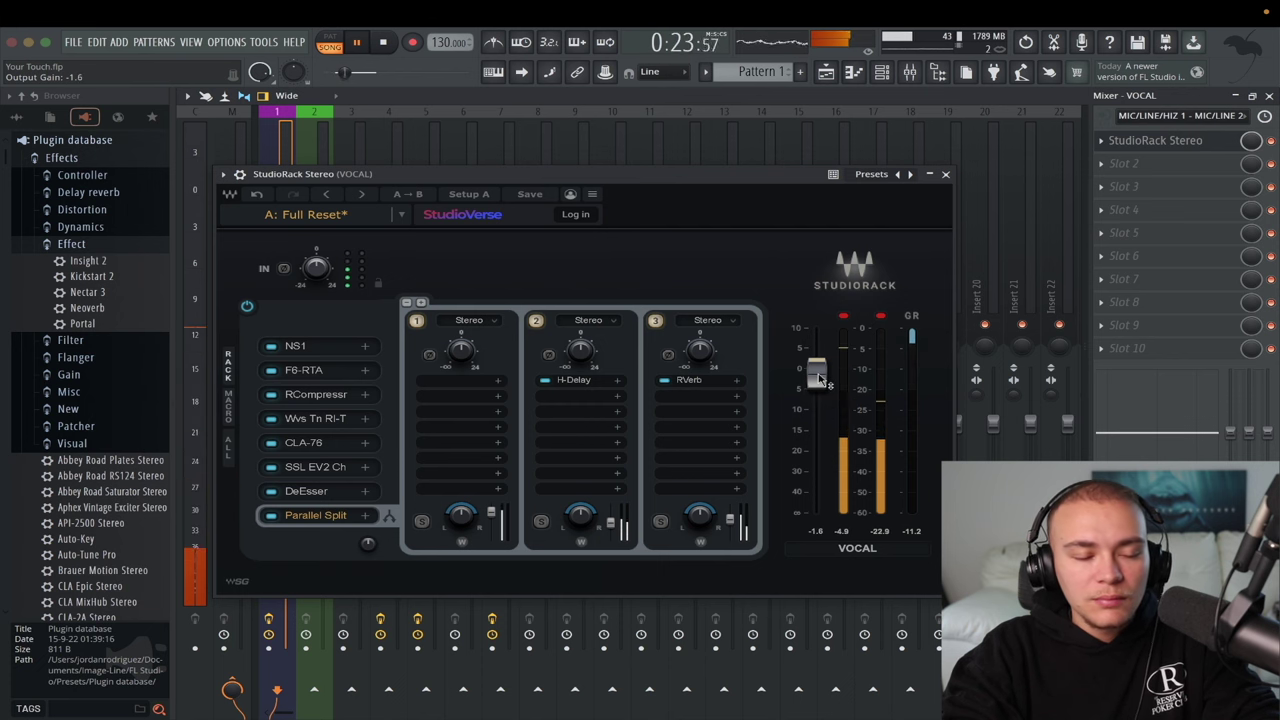
pyautogui.click(729, 520)
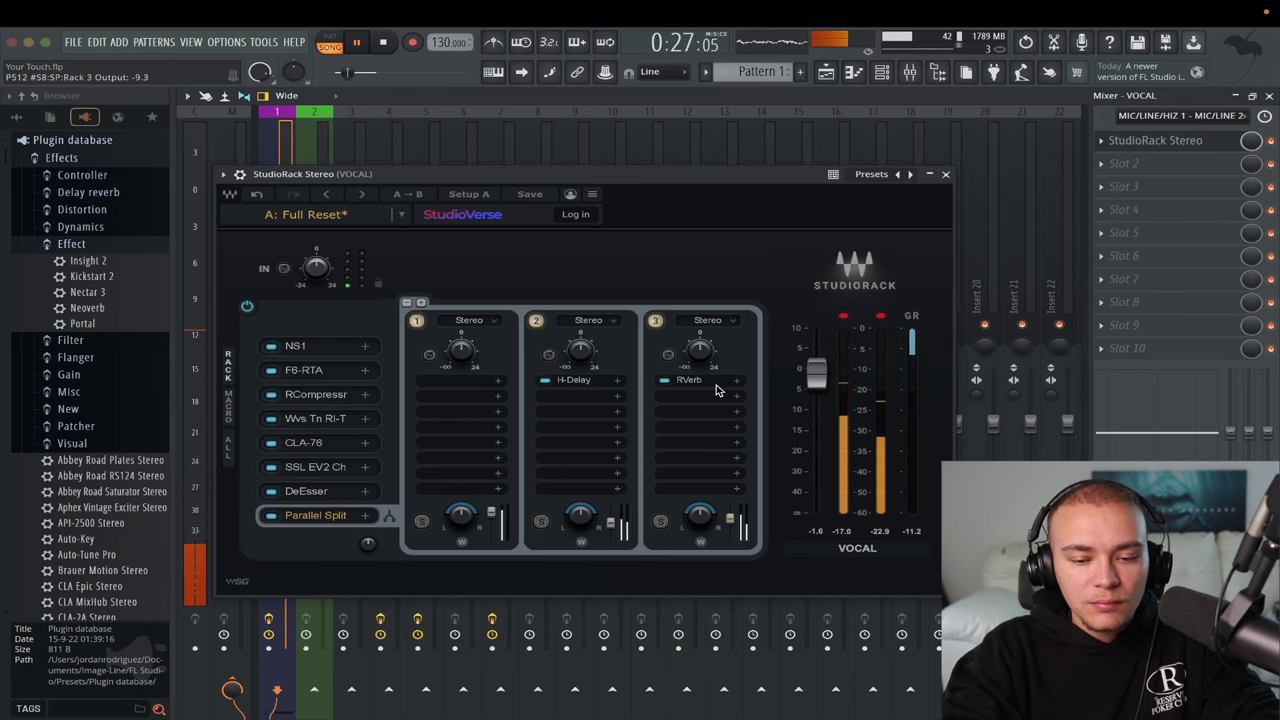
pyautogui.press('space')
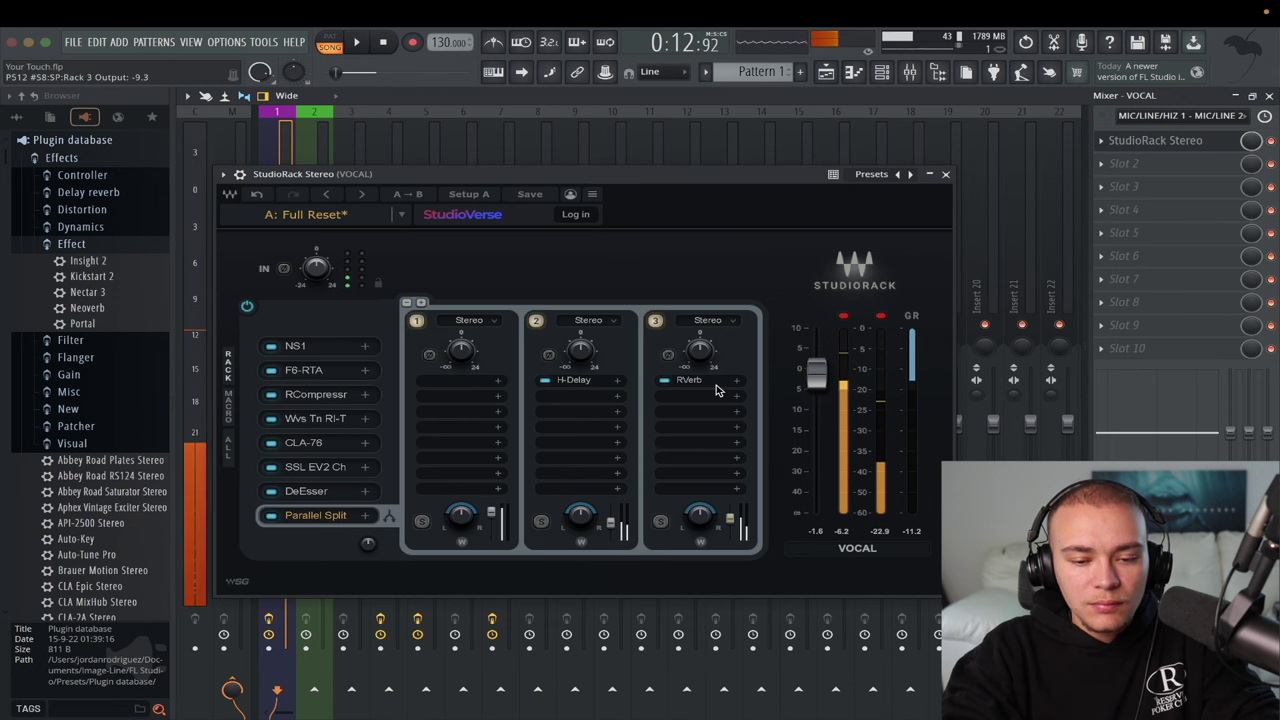
# Step: Set the RVerb predelay to 50.9 ms, close its window and raise parallel rack 3's output to -8.3 during playback
pyautogui.click(716, 390)
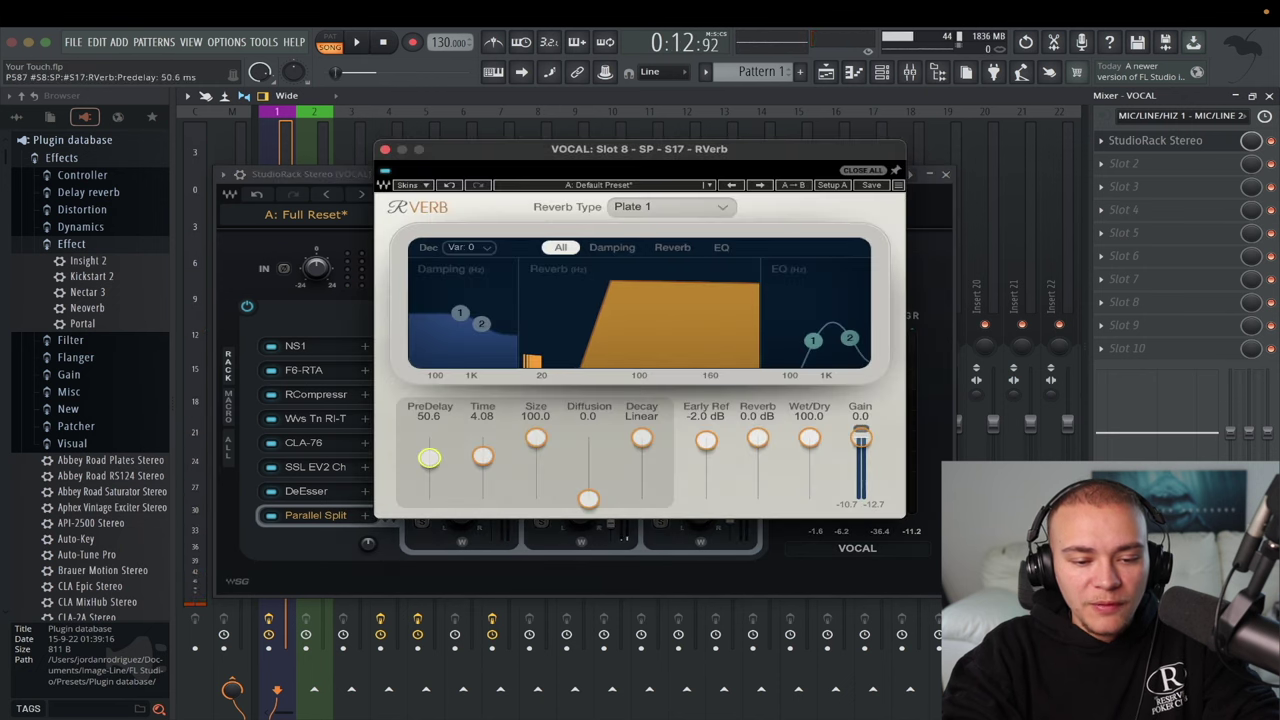
pyautogui.moveTo(429, 457); pyautogui.dragTo(430, 460)
pyautogui.press('space')
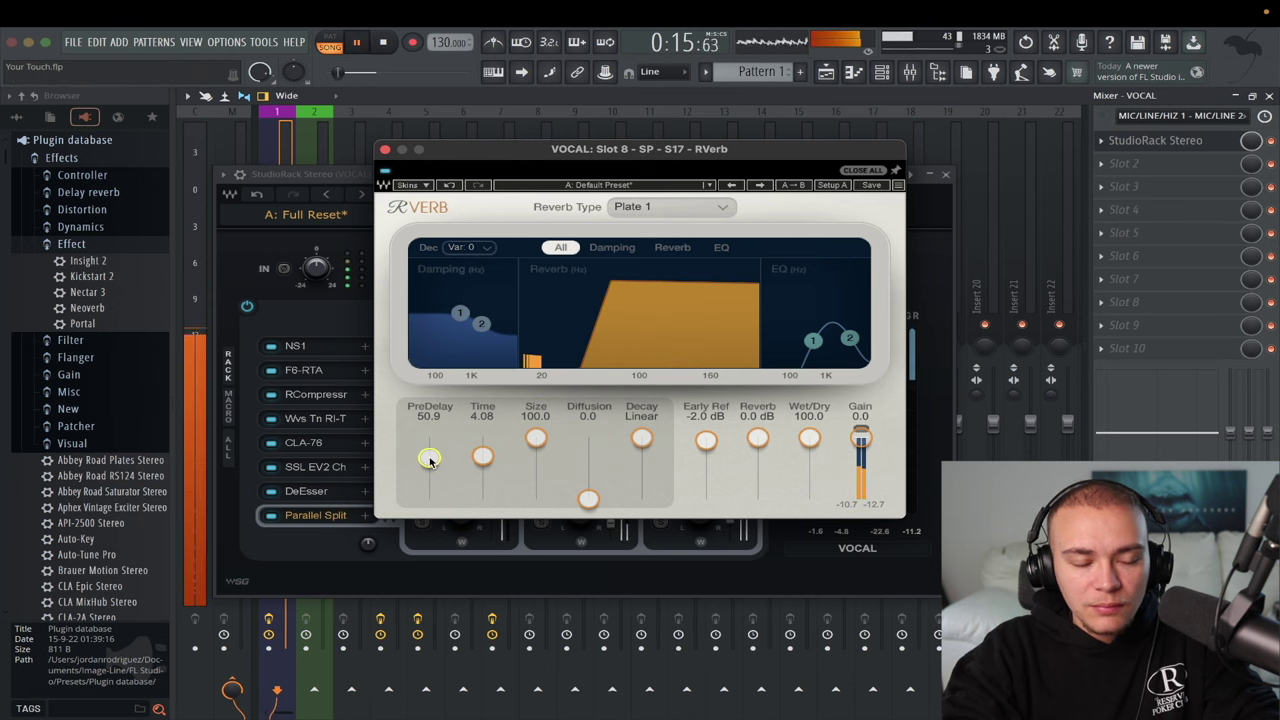
pyautogui.click(385, 149)
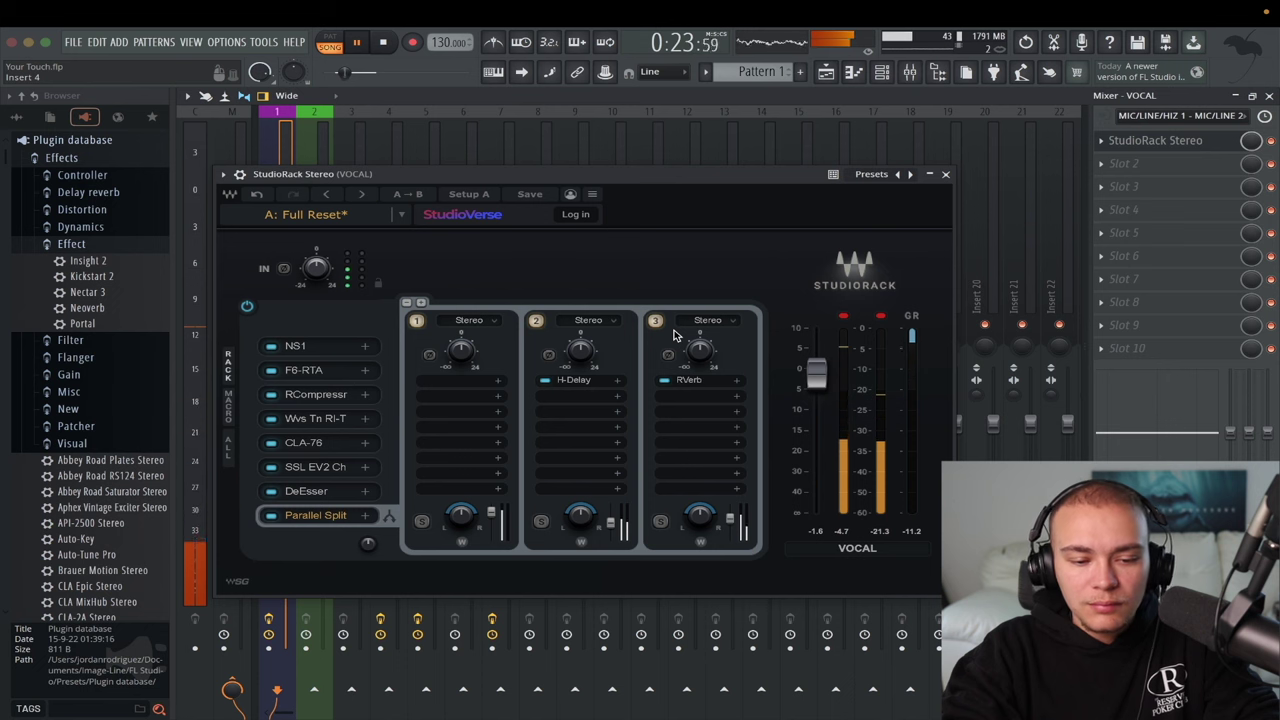
pyautogui.moveTo(700, 514); pyautogui.dragTo(735, 525)
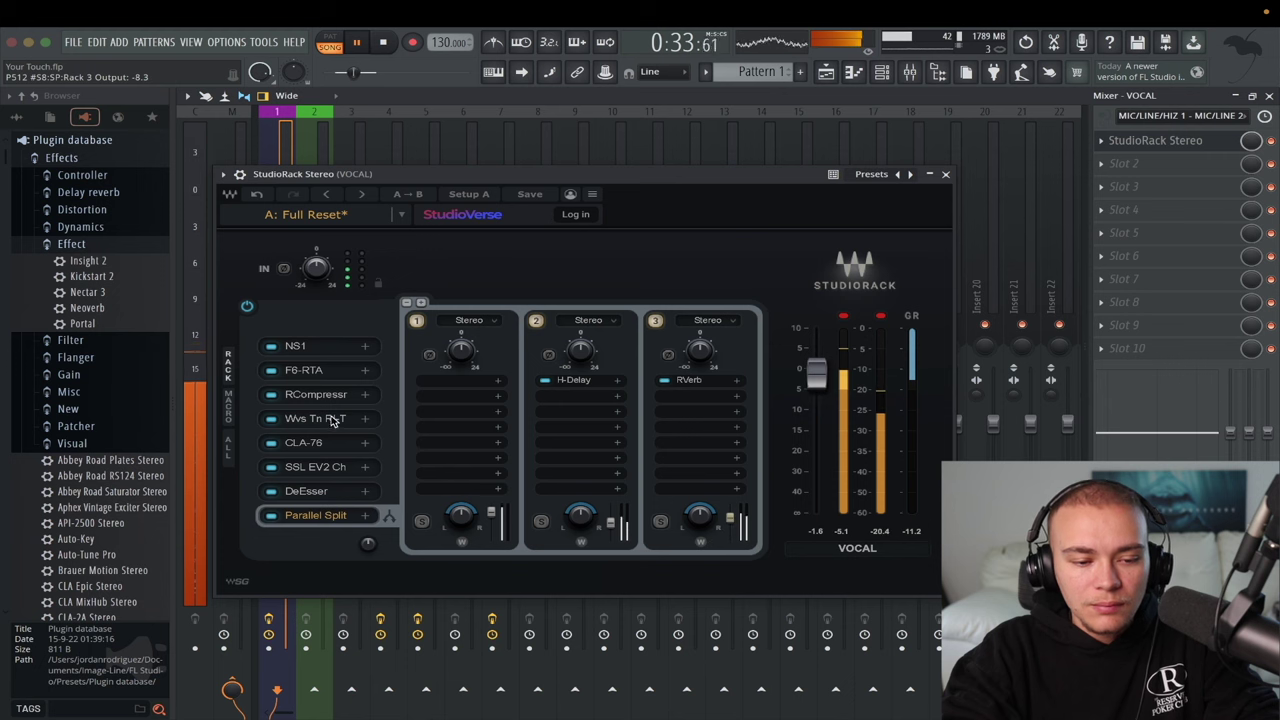
pyautogui.press('space')
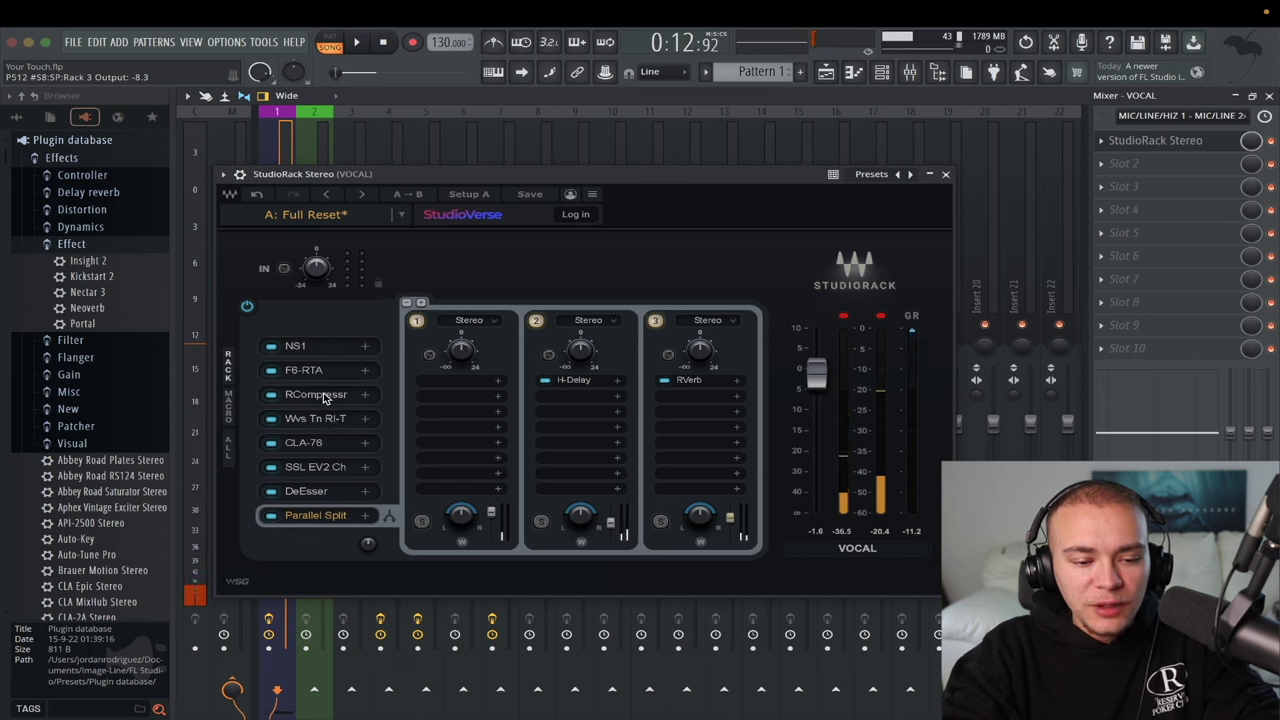
# Step: Set the RCompressor's attack to 2.99, audition the vocal and close the plugin window
pyautogui.click(323, 396)
pyautogui.moveTo(577, 463); pyautogui.dragTo(574, 463)
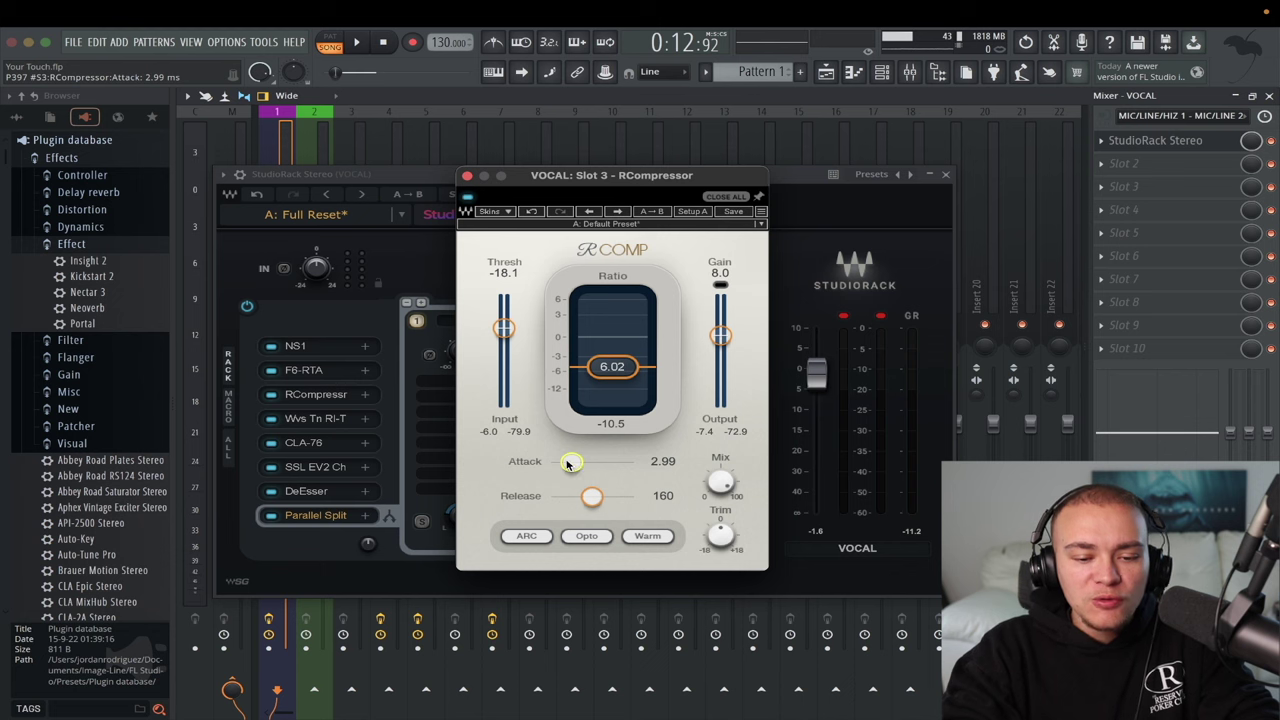
pyautogui.press('space')
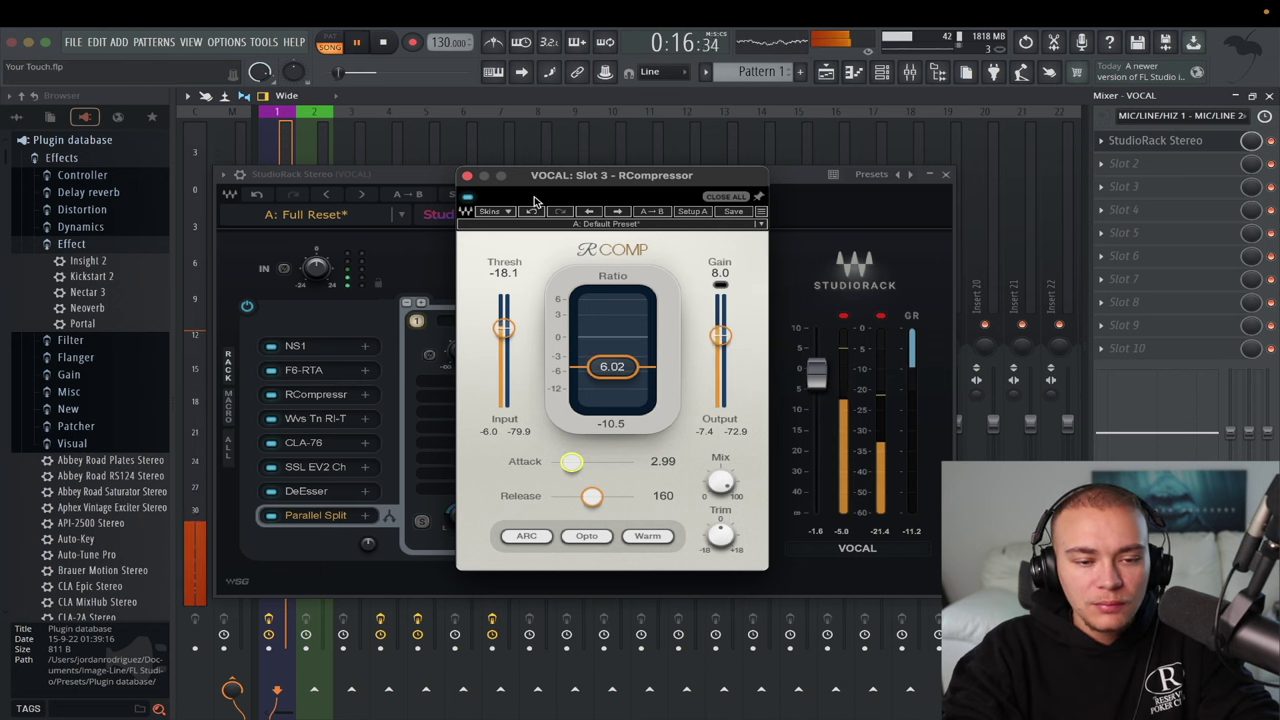
pyautogui.click(467, 176)
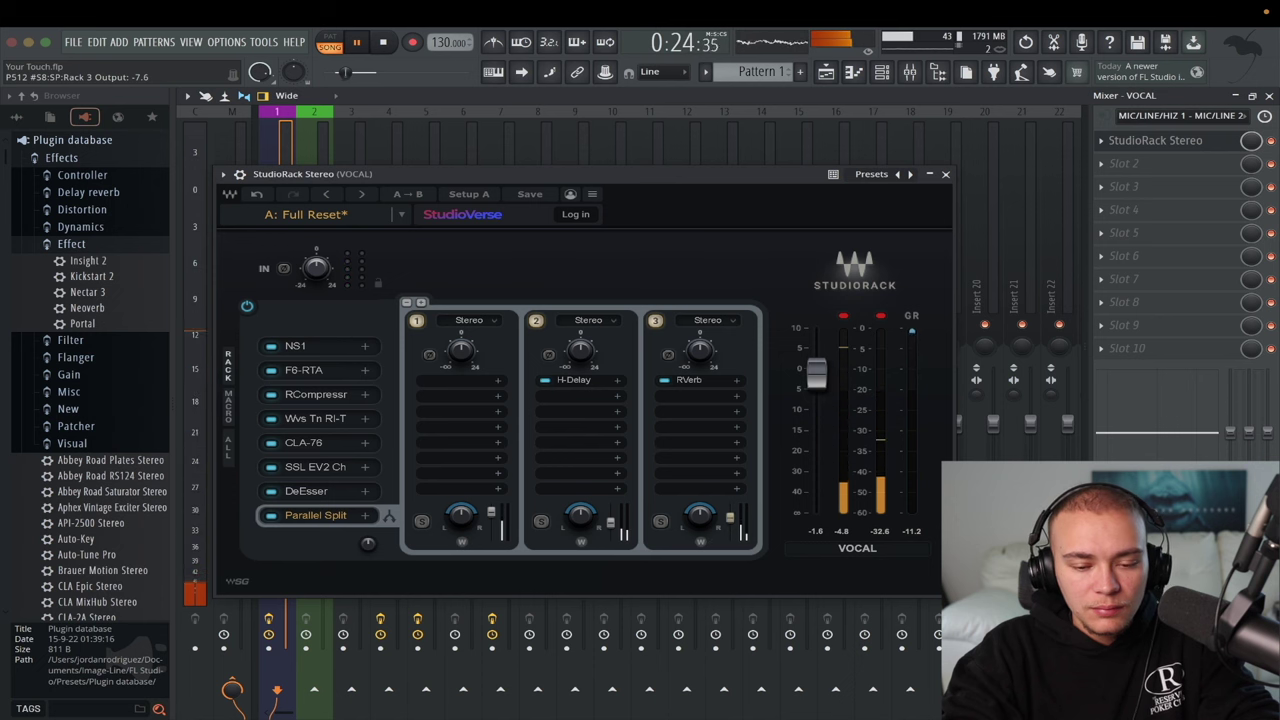
# Step: Set parallel rack 3's output to -4.3 during playback, stop the song and close the StudioRack window
pyautogui.moveTo(730, 517); pyautogui.dragTo(730, 512)
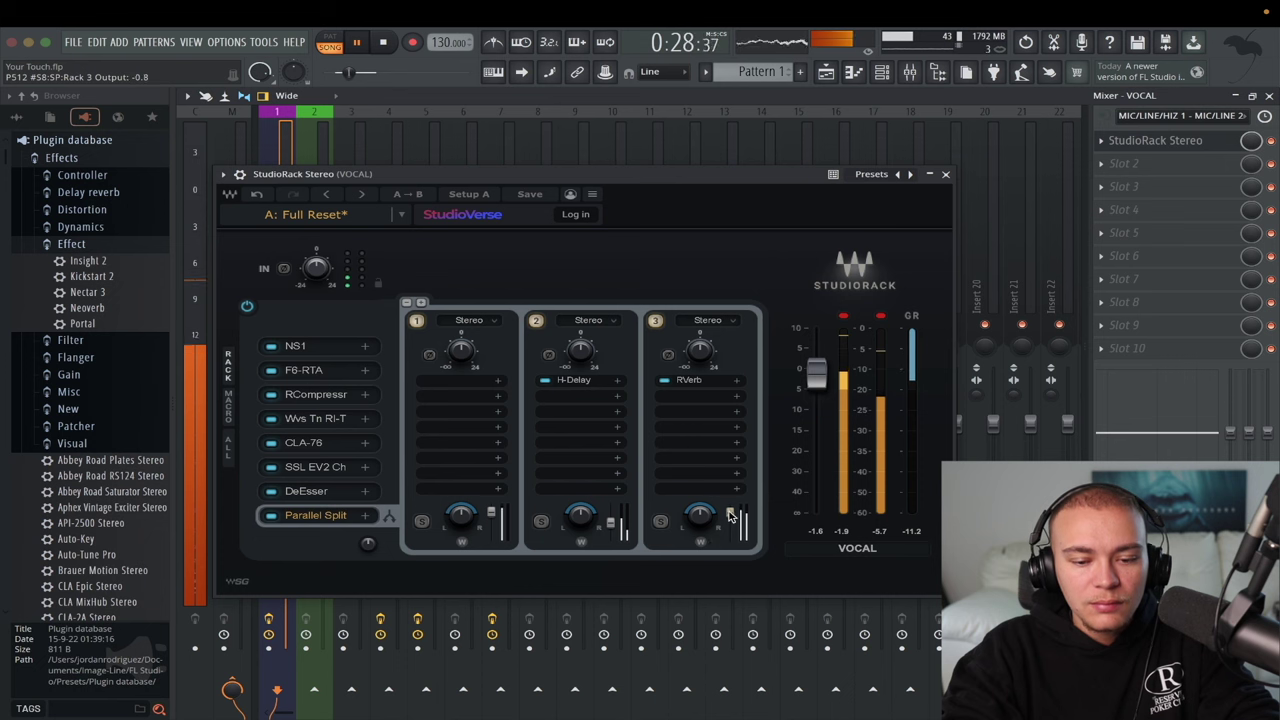
pyautogui.moveTo(730, 516); pyautogui.dragTo(730, 517)
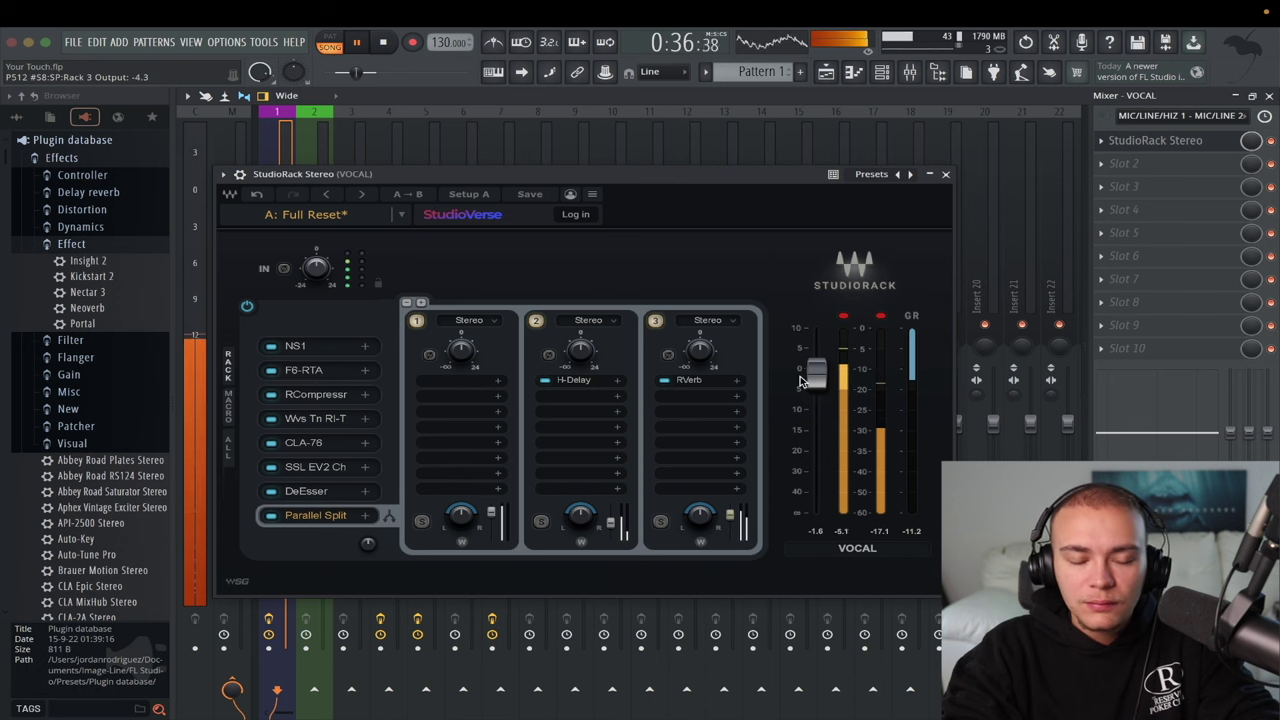
pyautogui.press('space')
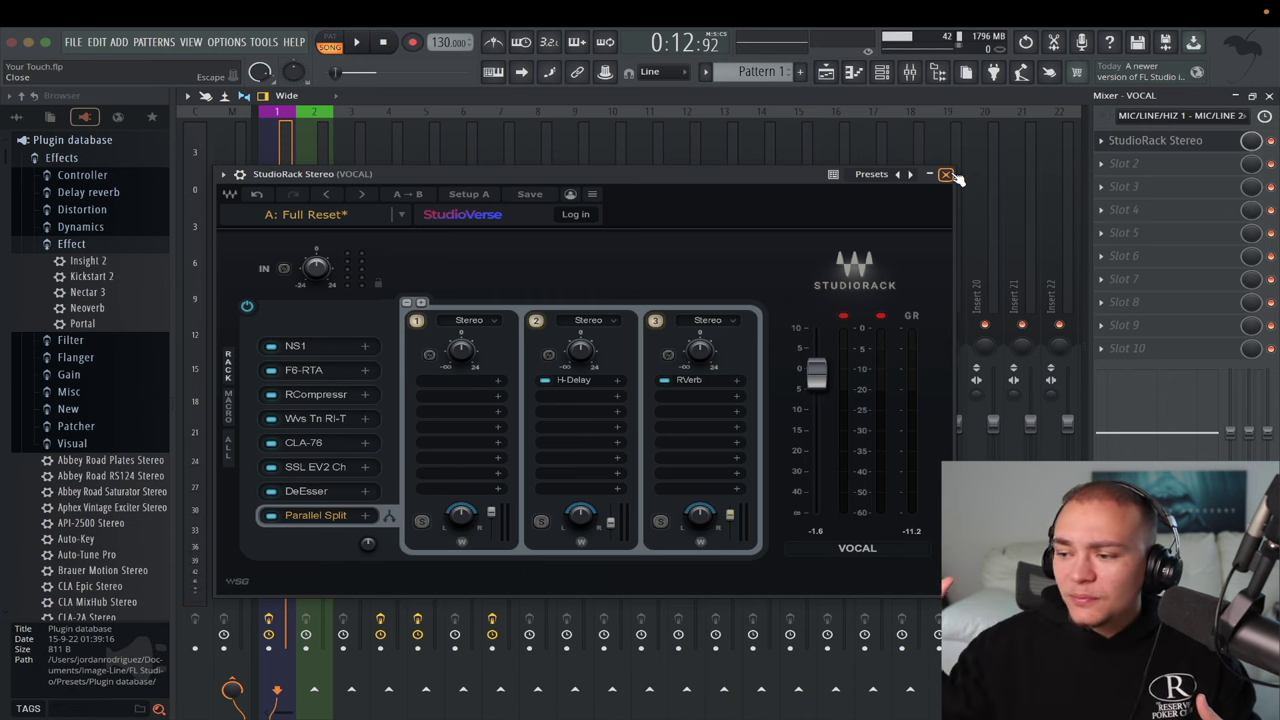
pyautogui.click(945, 175)
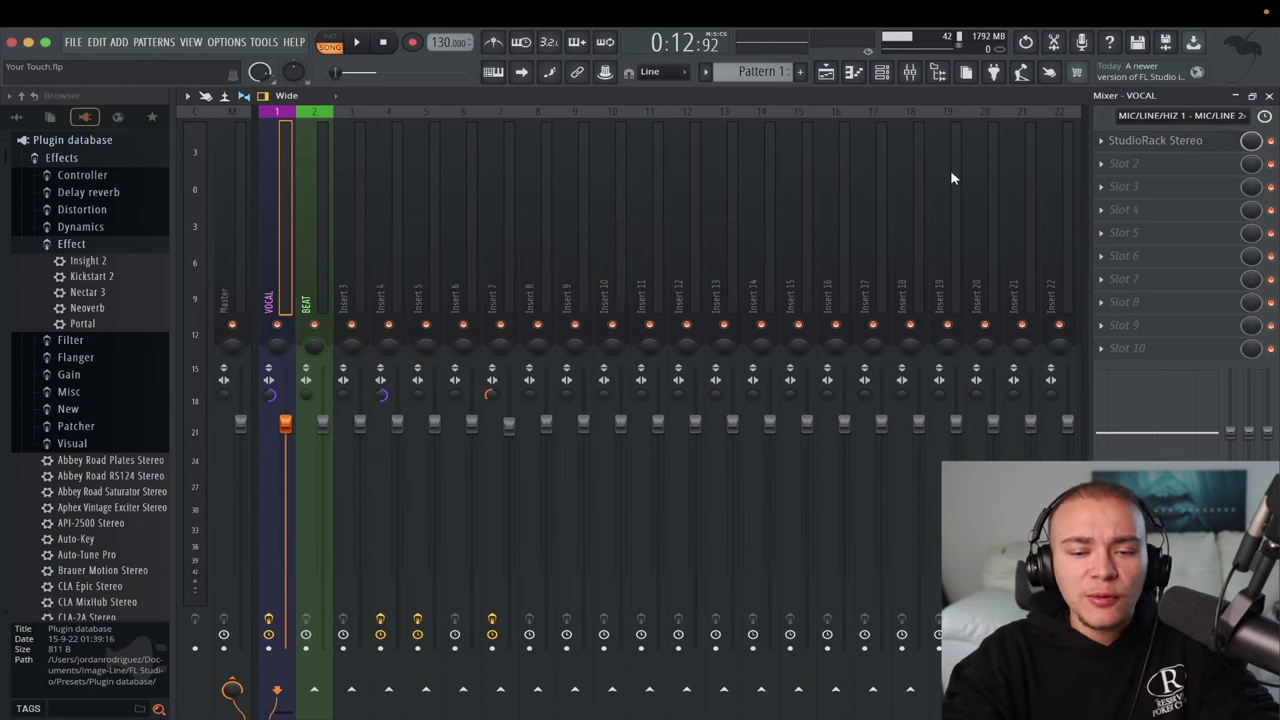
# Step: Rename the mixer's Master track to MASTER and give it an orange colour
pyautogui.click(312, 330)
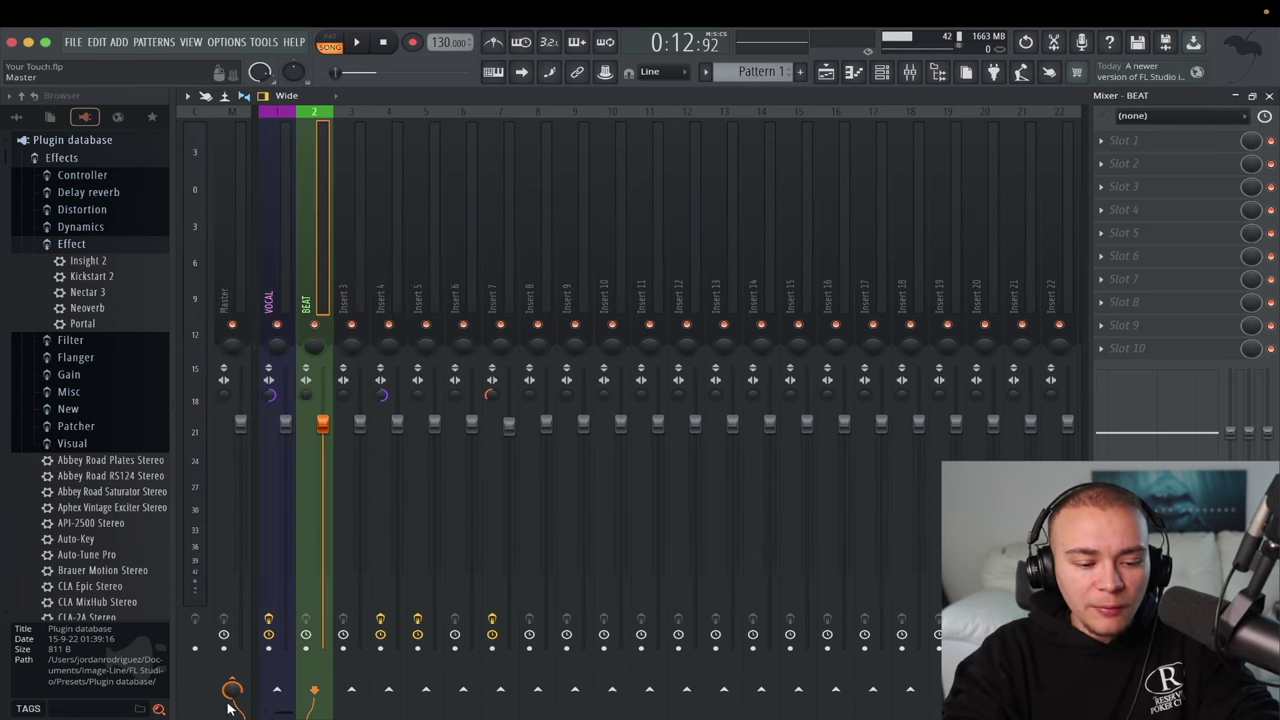
pyautogui.click(221, 290)
pyautogui.click(279, 304)
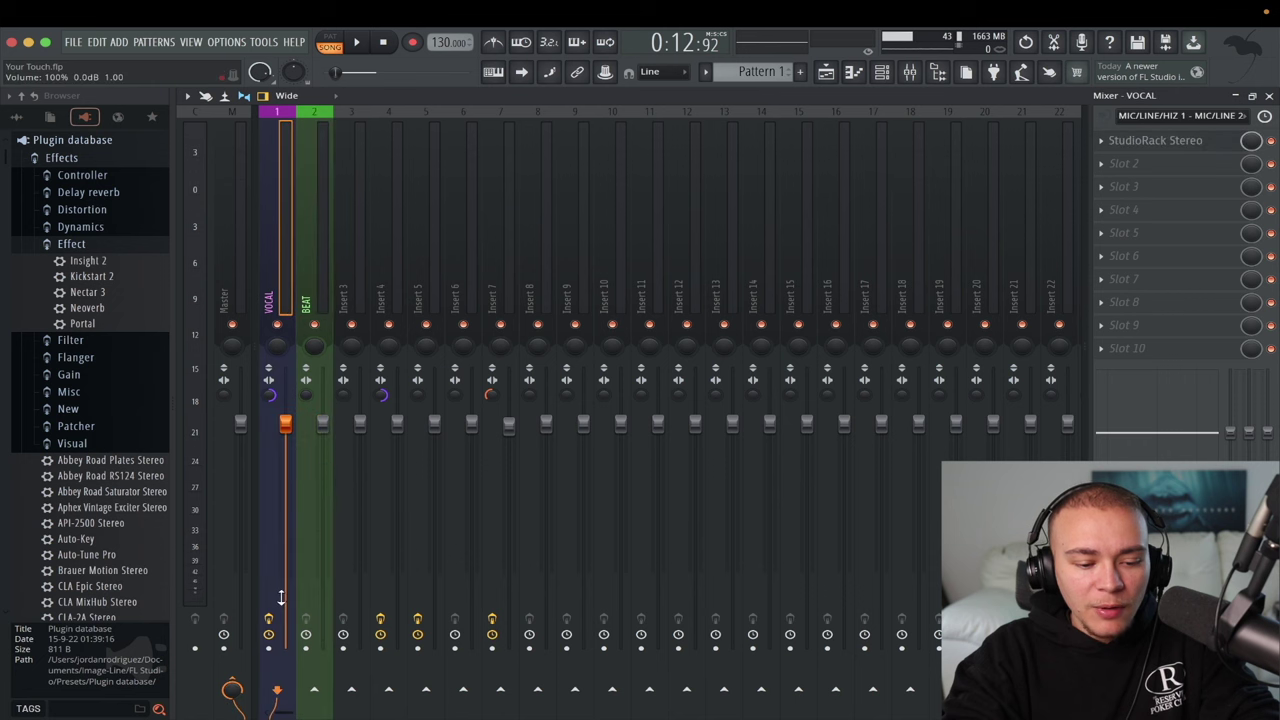
pyautogui.click(234, 300)
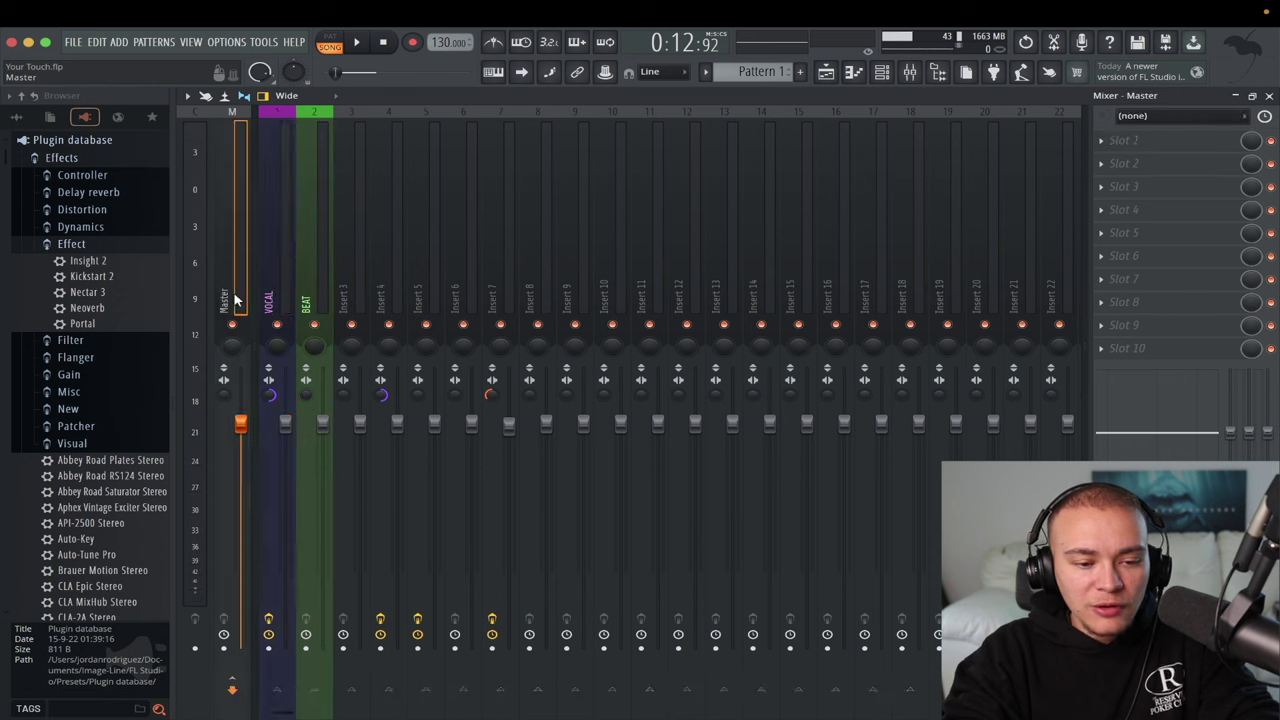
pyautogui.rightClick(229, 240)
pyautogui.click(276, 124)
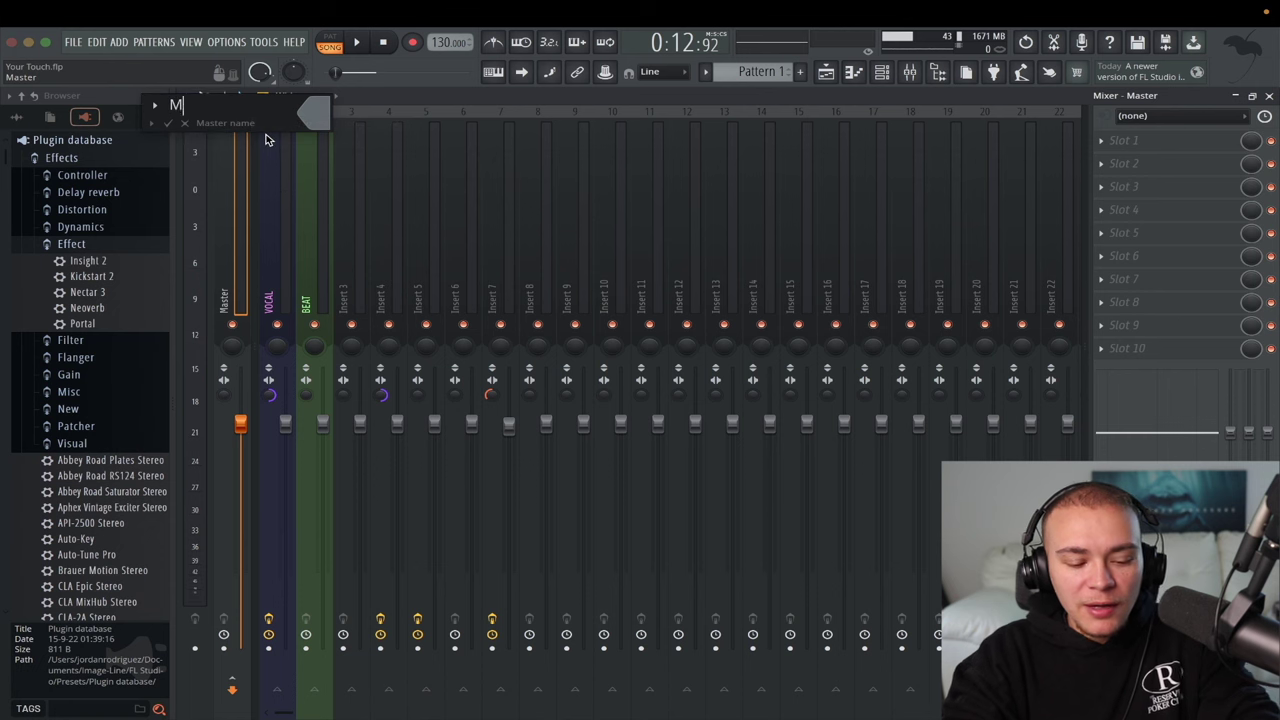
pyautogui.click(313, 122)
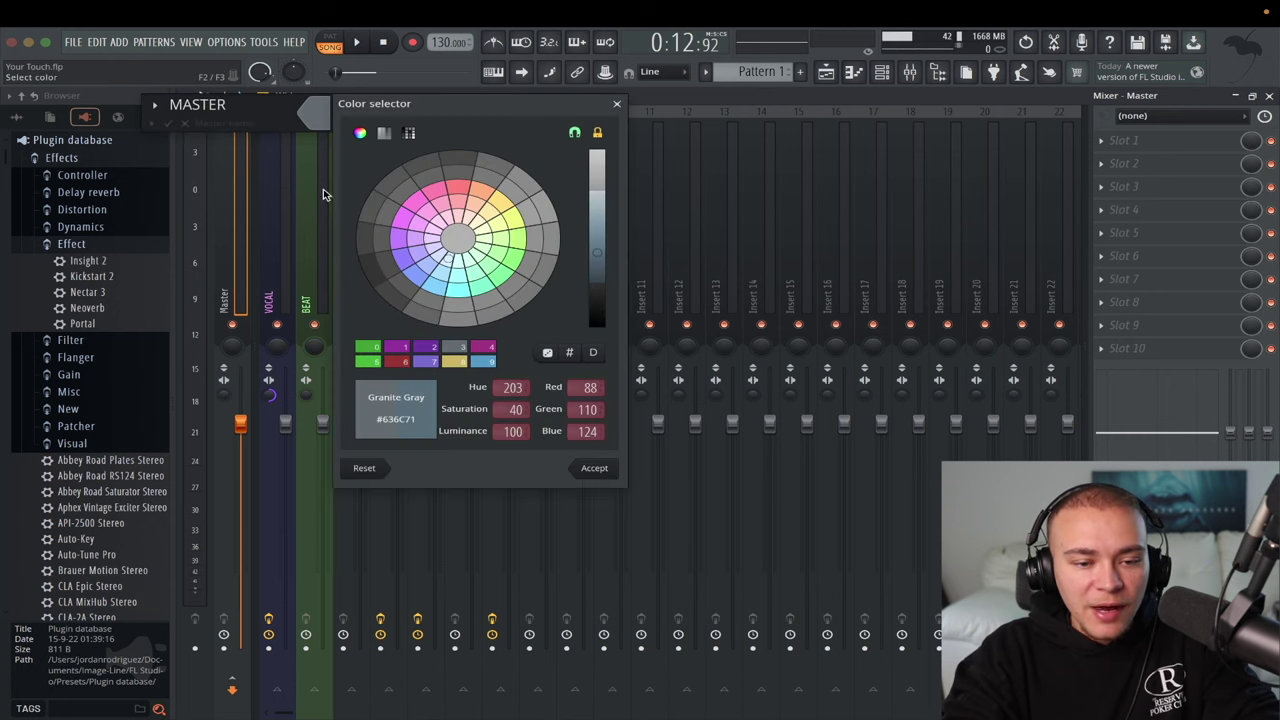
pyautogui.click(482, 194)
pyautogui.click(580, 466)
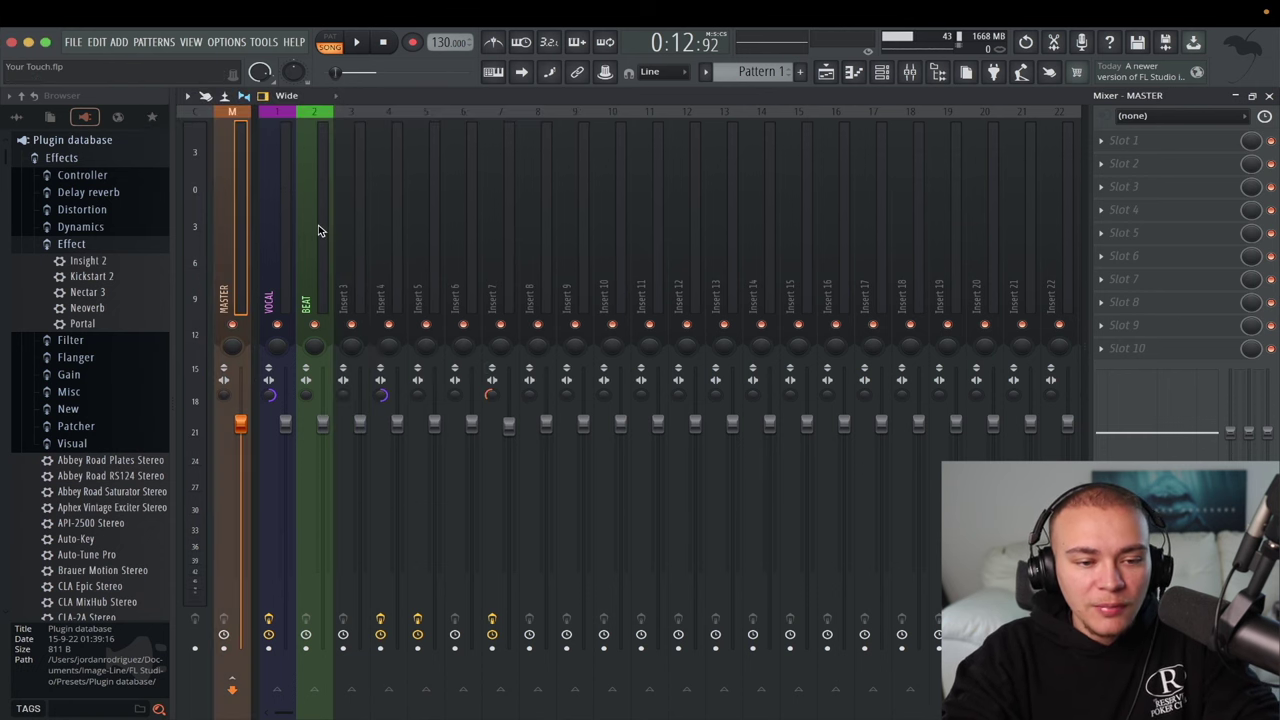
# Step: Load StudioRack Stereo into the MASTER track's first effect slot
pyautogui.click(1103, 145)
pyautogui.click(640, 30)
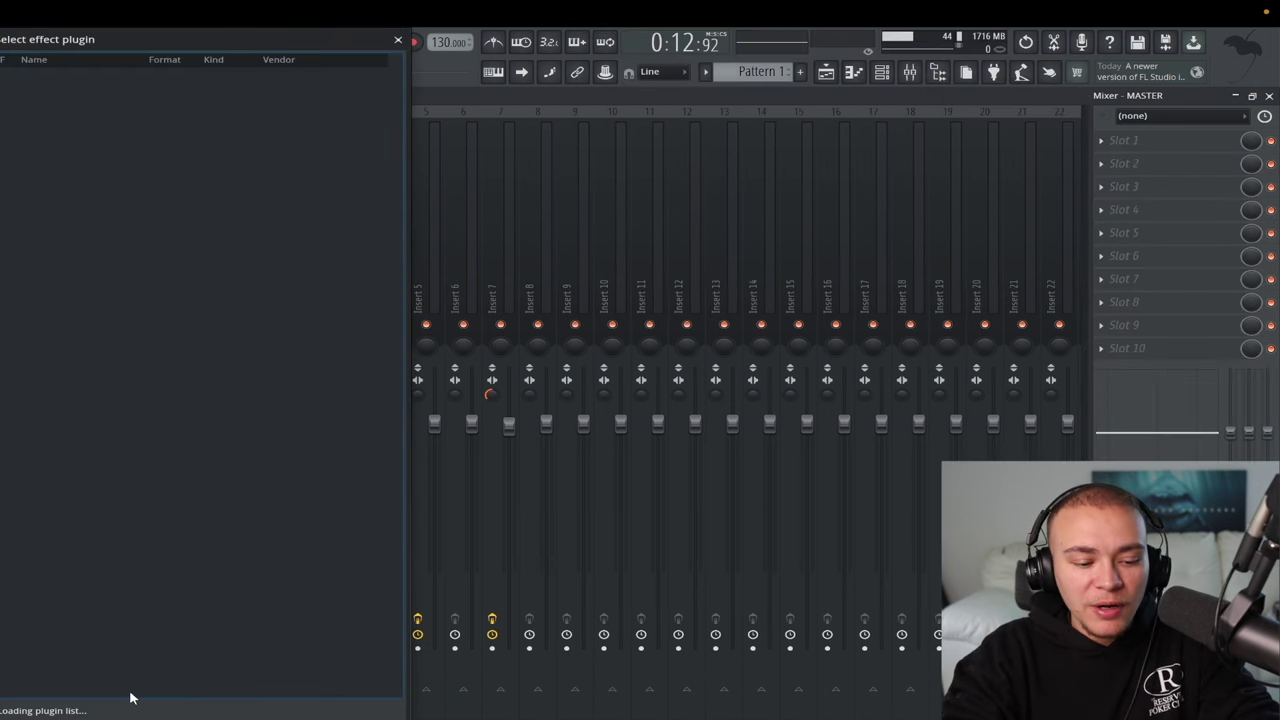
pyautogui.write('studio')
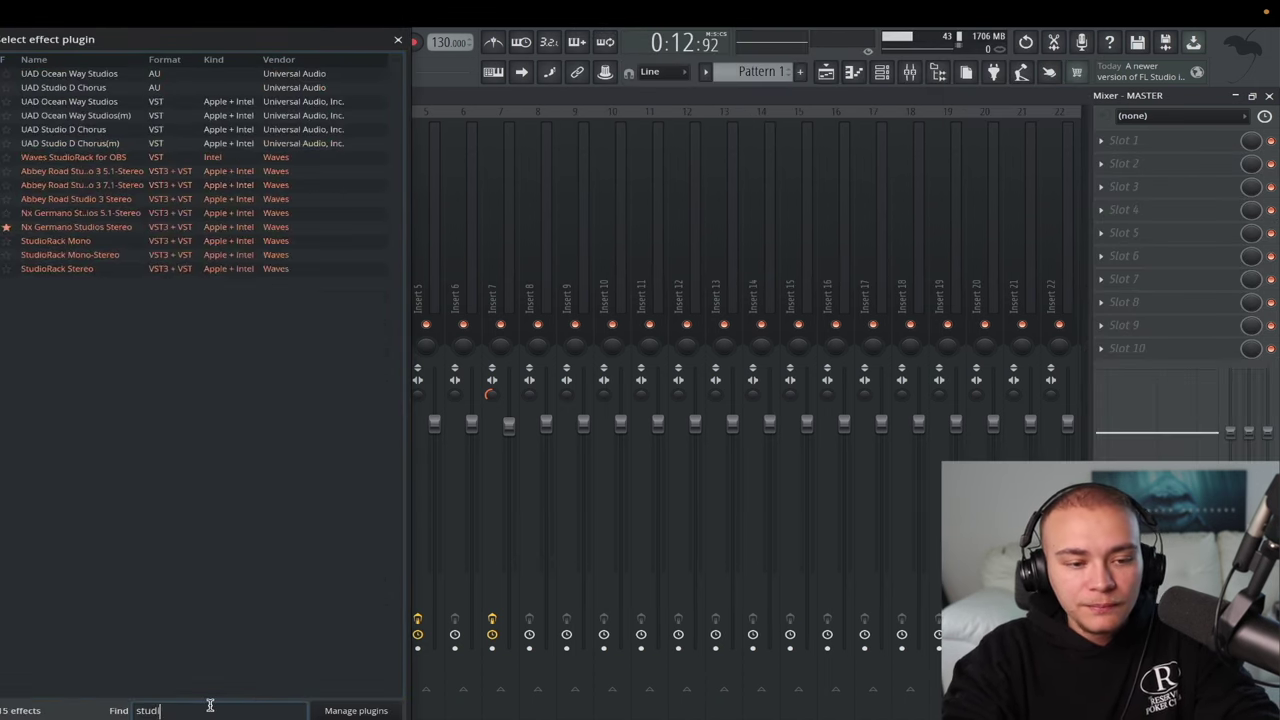
pyautogui.doubleClick(98, 269)
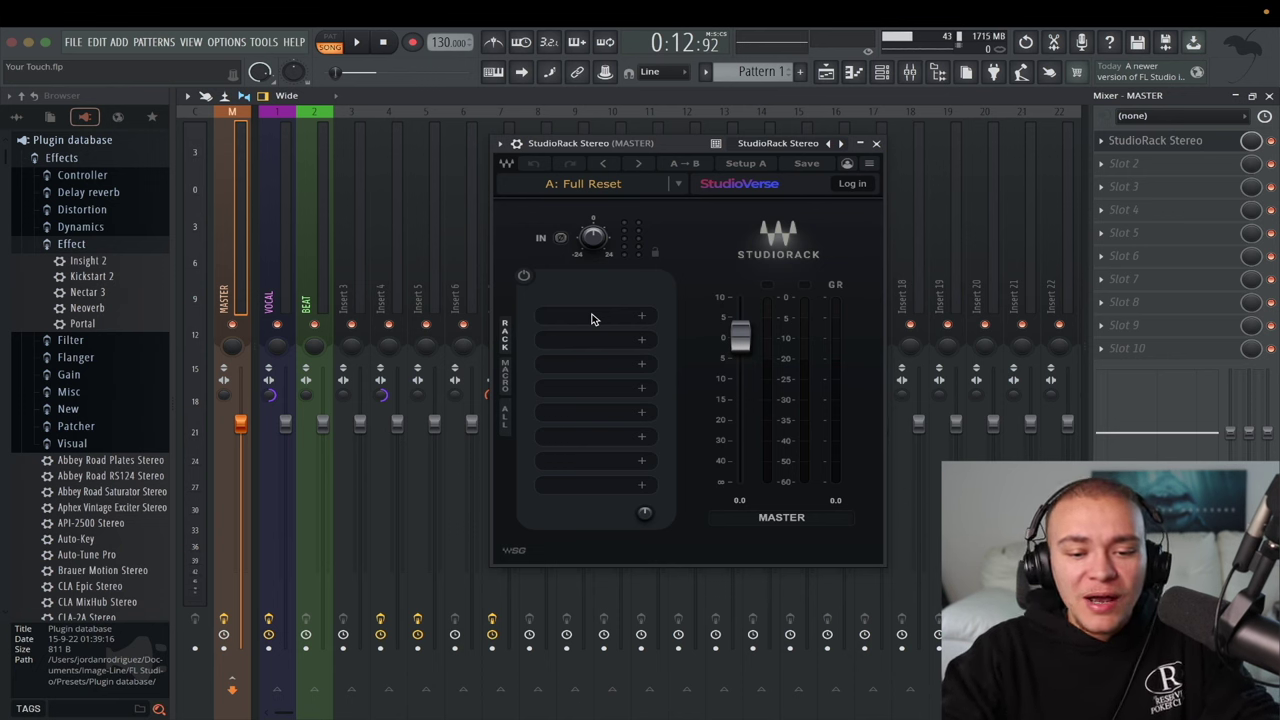
# Step: Insert the F6-RTA equalizer in the first slot of the master's StudioRack
pyautogui.click(591, 319)
pyautogui.click(616, 318)
pyautogui.click(616, 318)
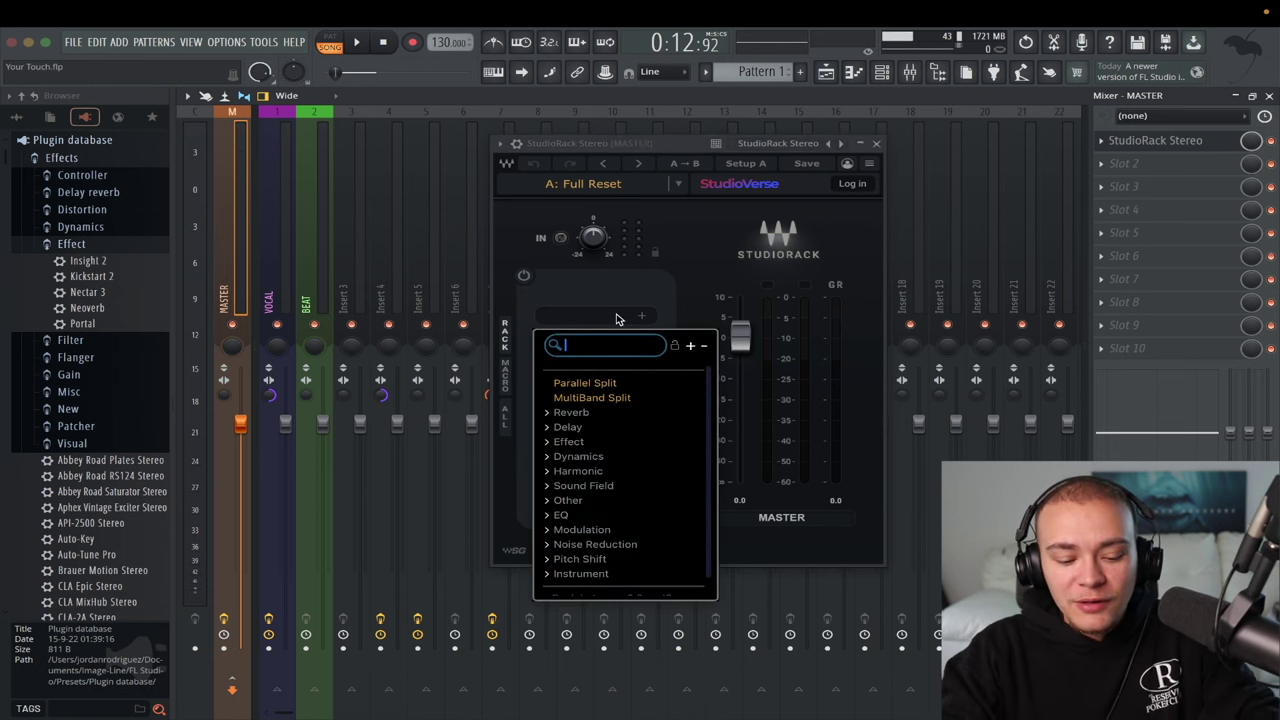
pyautogui.write('f6')
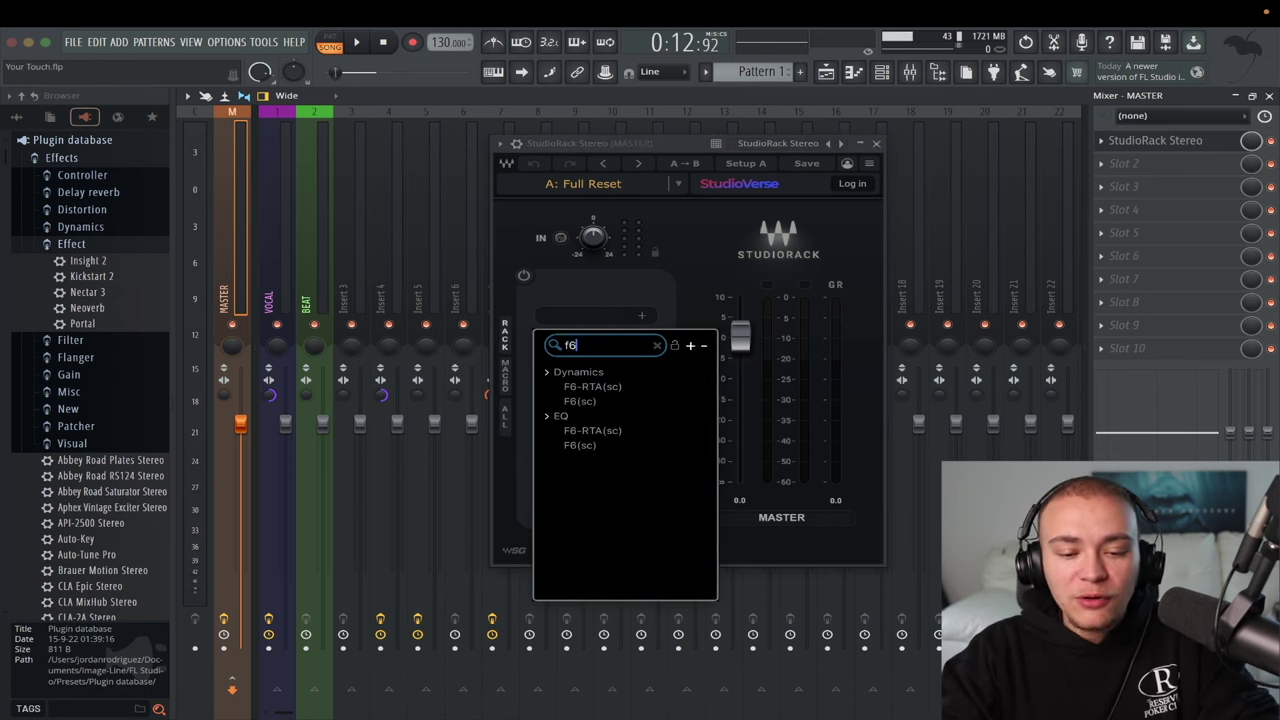
pyautogui.click(638, 431)
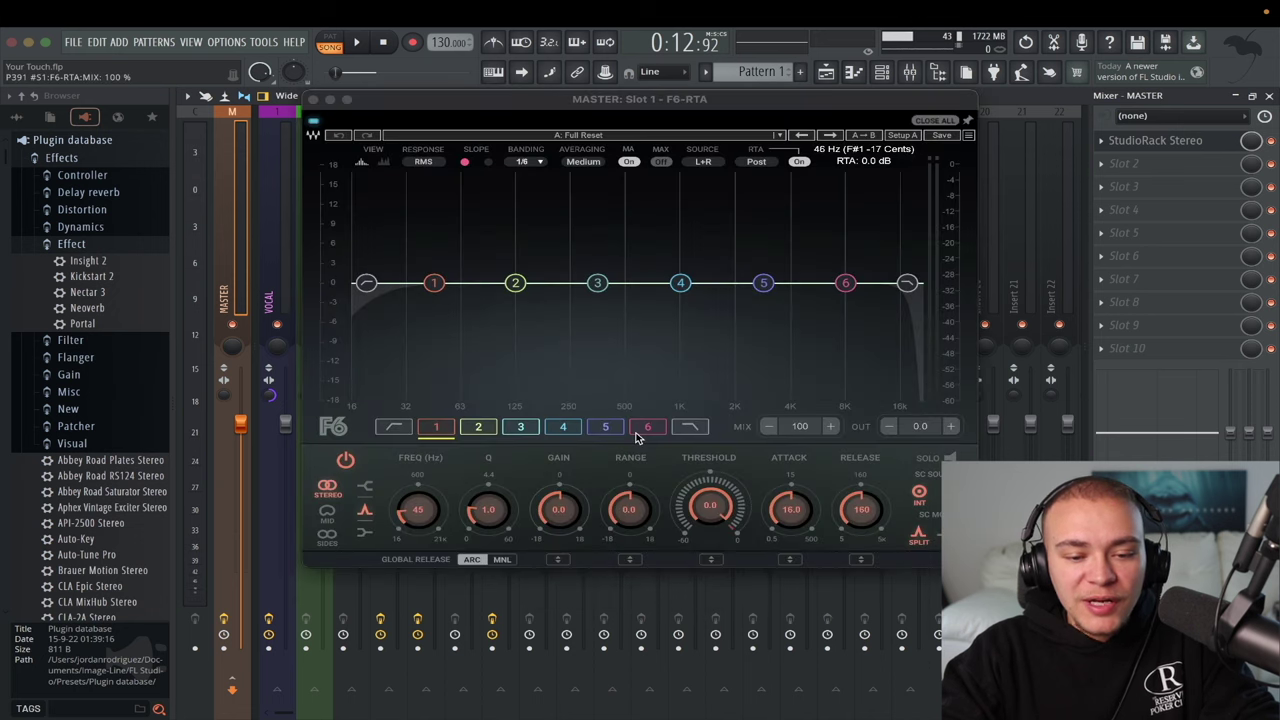
# Step: During playback, slightly cut F6 band 3, slightly boost band 4, set band 5 to 1.0 dB at 3482 Hz and band 2 to 0.1 dB, and close it
pyautogui.moveTo(606, 286); pyautogui.dragTo(798, 278)
pyautogui.press('space')
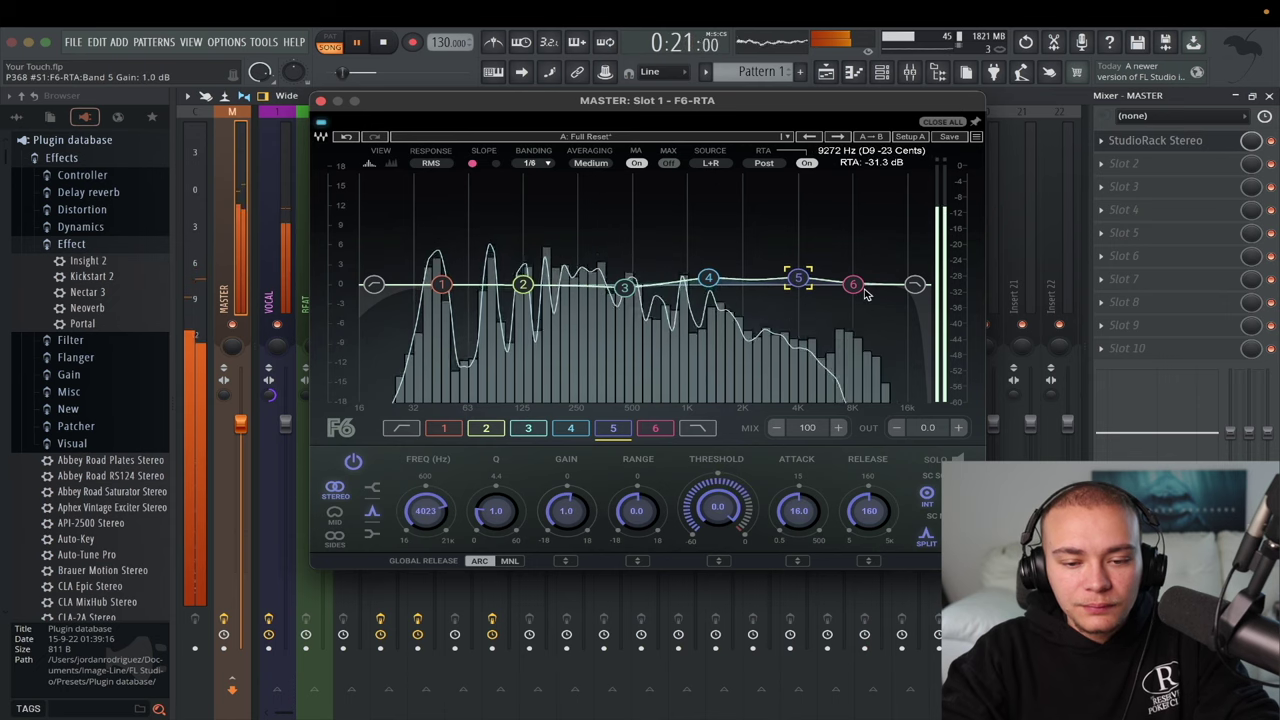
pyautogui.moveTo(798, 278); pyautogui.dragTo(786, 278)
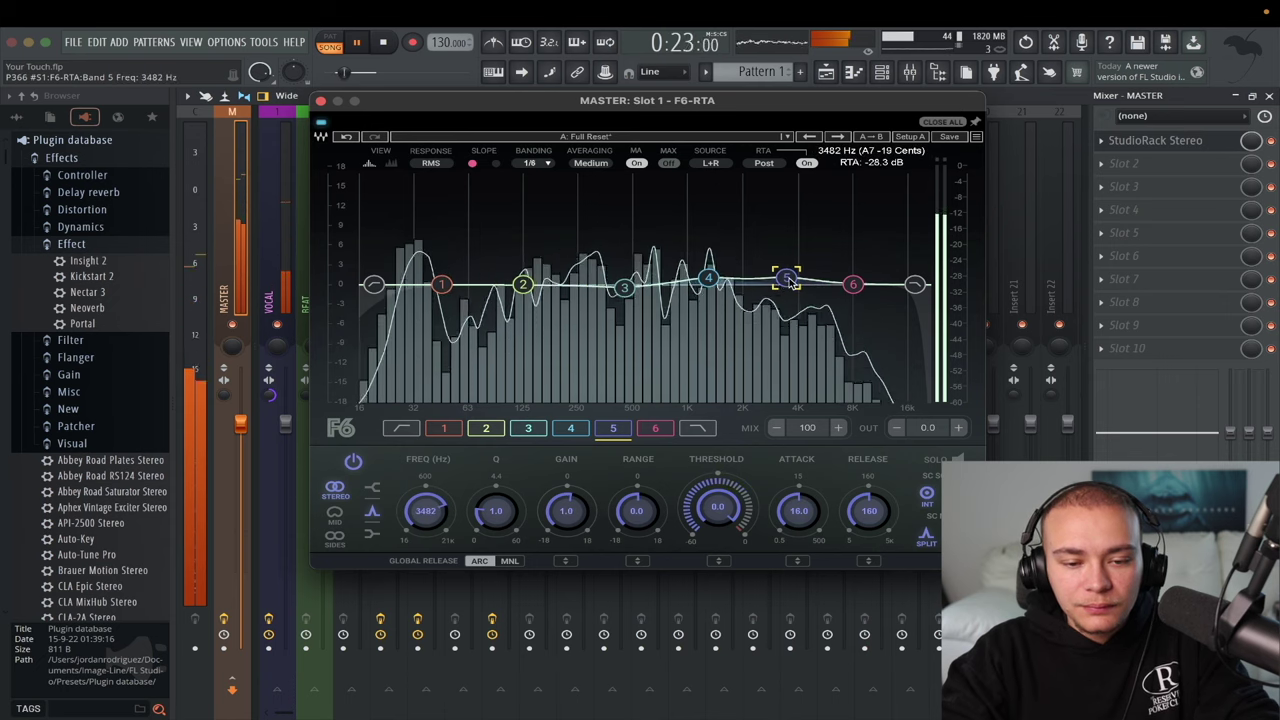
pyautogui.moveTo(522, 285)
pyautogui.mouseDown()
pyautogui.moveTo(522, 267)
pyautogui.moveTo(522, 284)
pyautogui.mouseUp()
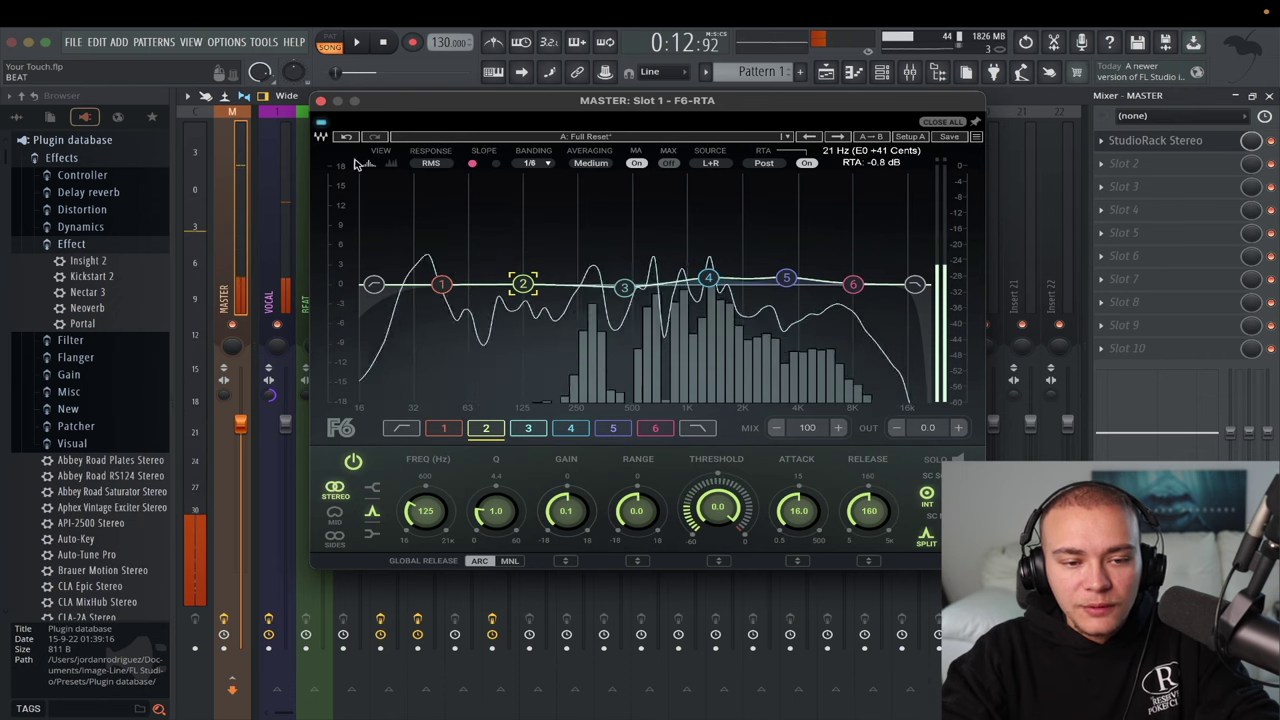
pyautogui.press('space')
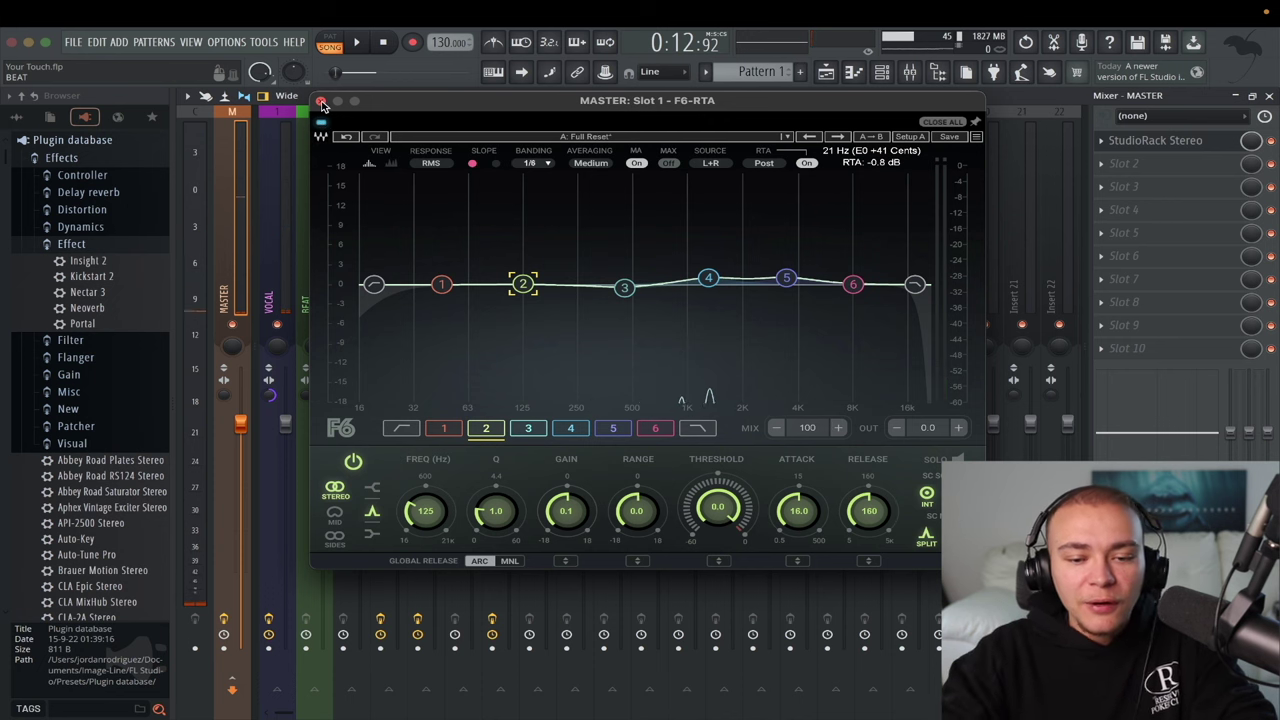
pyautogui.click(321, 102)
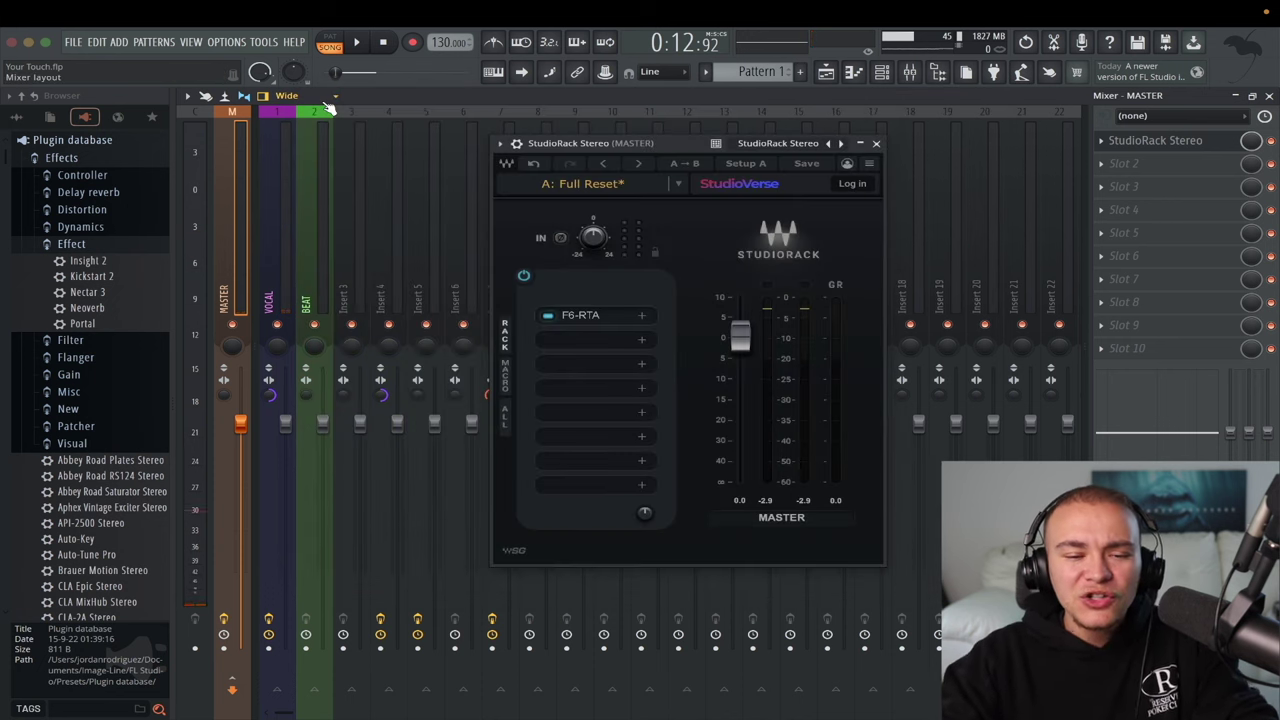
# Step: Insert Vitamin in the second slot of the master's StudioRack and try out its HI, HIMID and MID faders
pyautogui.click(605, 344)
pyautogui.write('vita')
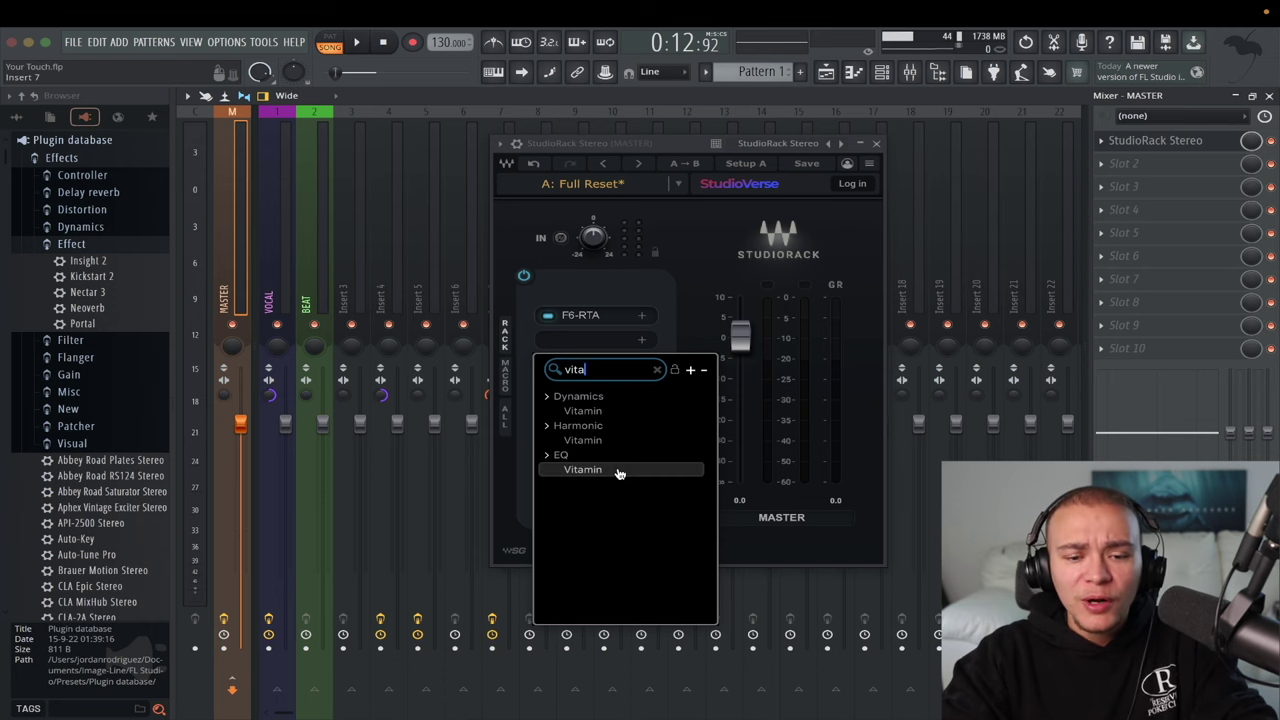
pyautogui.click(619, 471)
pyautogui.moveTo(756, 425)
pyautogui.mouseDown()
pyautogui.moveTo(686, 400)
pyautogui.moveTo(686, 428)
pyautogui.moveTo(756, 377)
pyautogui.moveTo(756, 425)
pyautogui.mouseUp()
pyautogui.click(703, 425)
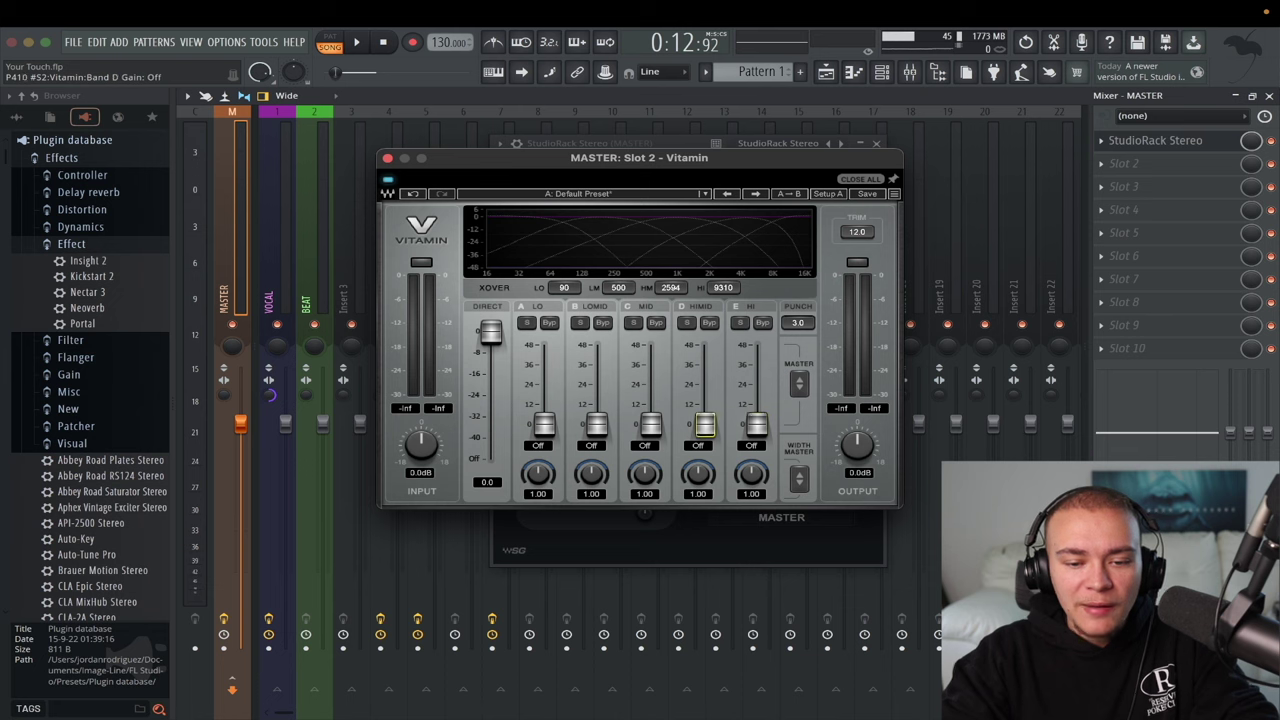
pyautogui.click(658, 426)
# Step: During playback, set Vitamin's band gains to 6.9 for MID, 5.3 for HIMID and 8.4 for HI
pyautogui.press('space')
pyautogui.moveTo(755, 432); pyautogui.dragTo(652, 419)
pyautogui.moveTo(757, 412); pyautogui.dragTo(757, 409)
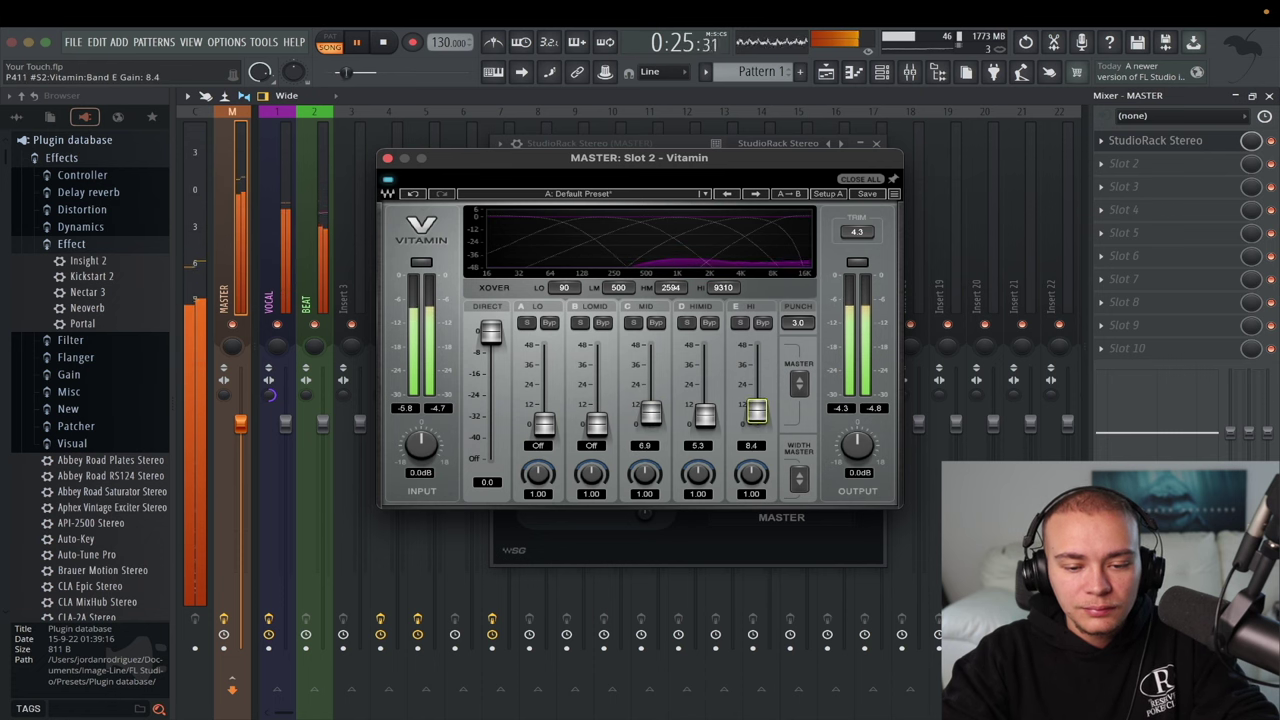
# Step: Compare the master with Vitamin bypassed and enabled, stop playback and close the plugin window
pyautogui.click(388, 182)
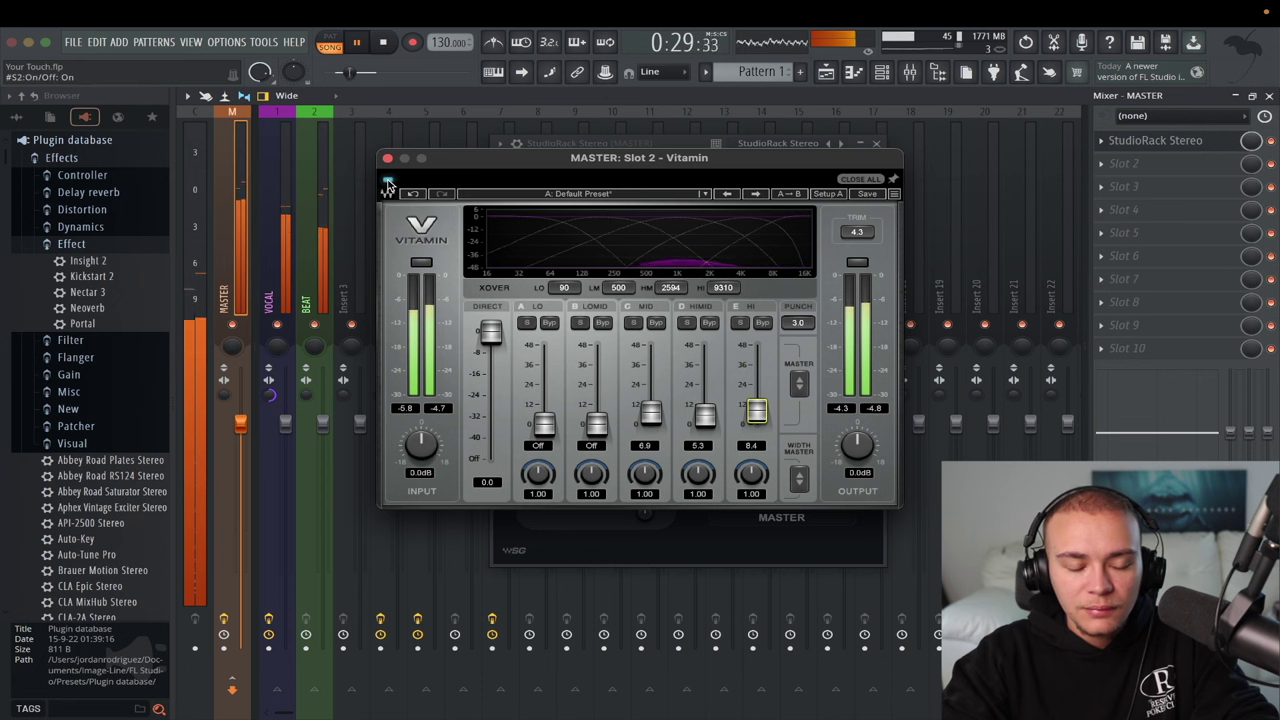
pyautogui.click(388, 183)
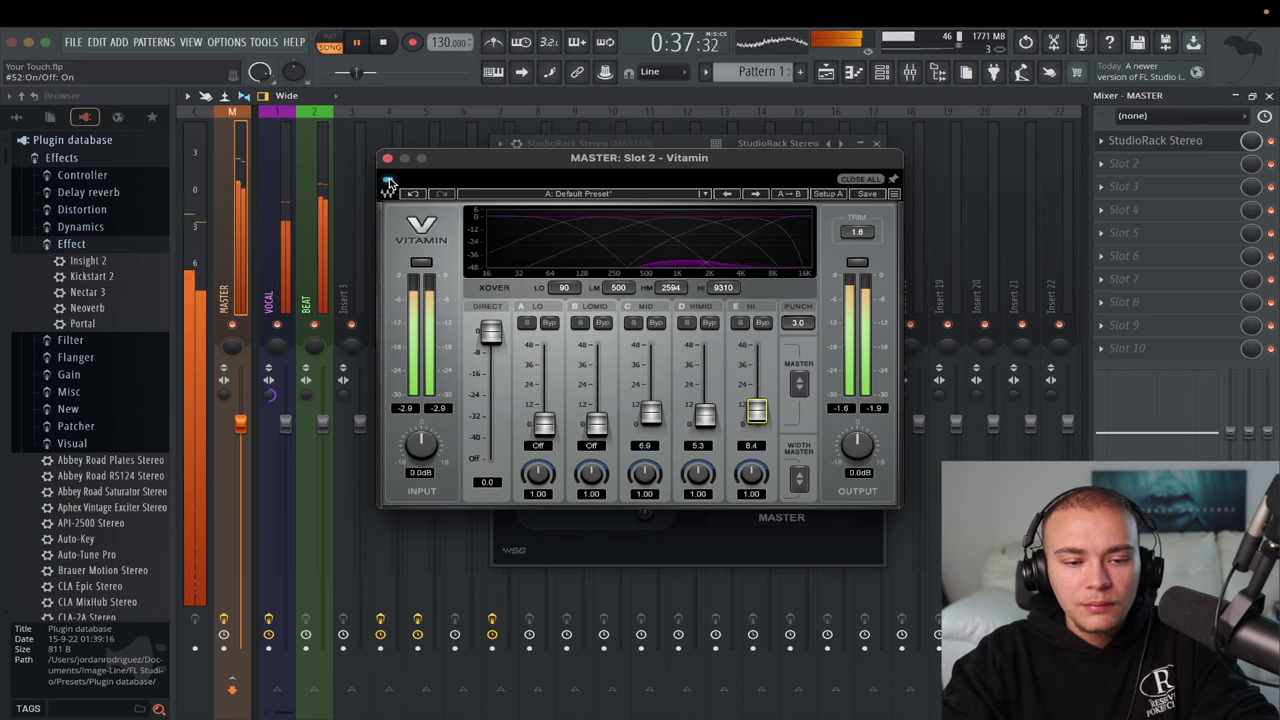
pyautogui.press('space')
pyautogui.click(390, 162)
# Step: Insert SSLComp in the third slot of the master's StudioRack, with a slow attack and a fast release
pyautogui.click(614, 365)
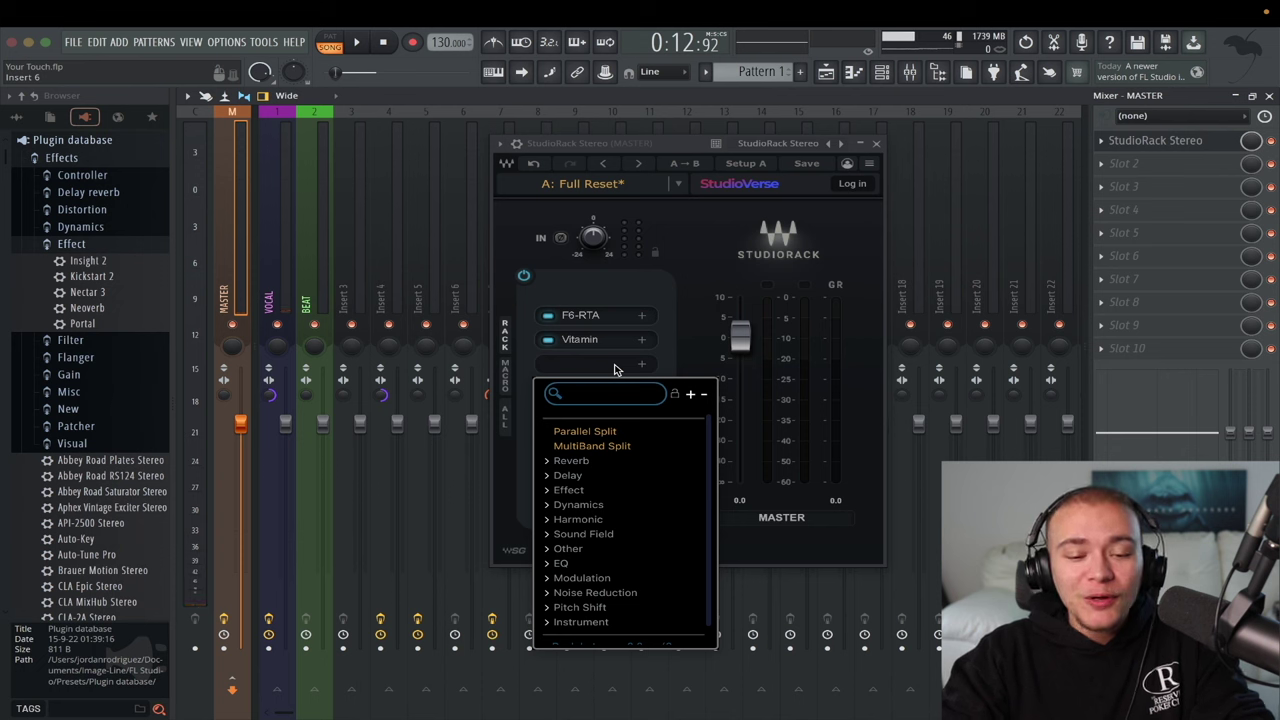
pyautogui.write('ss')
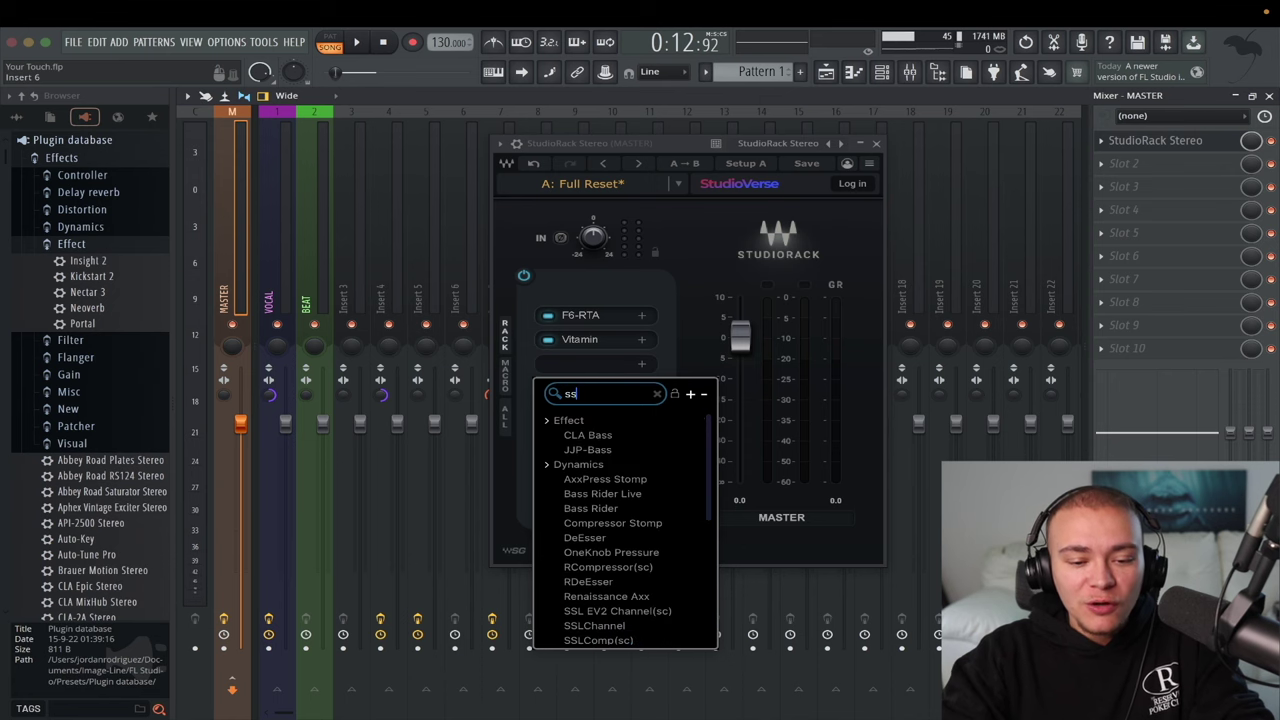
pyautogui.write('l')
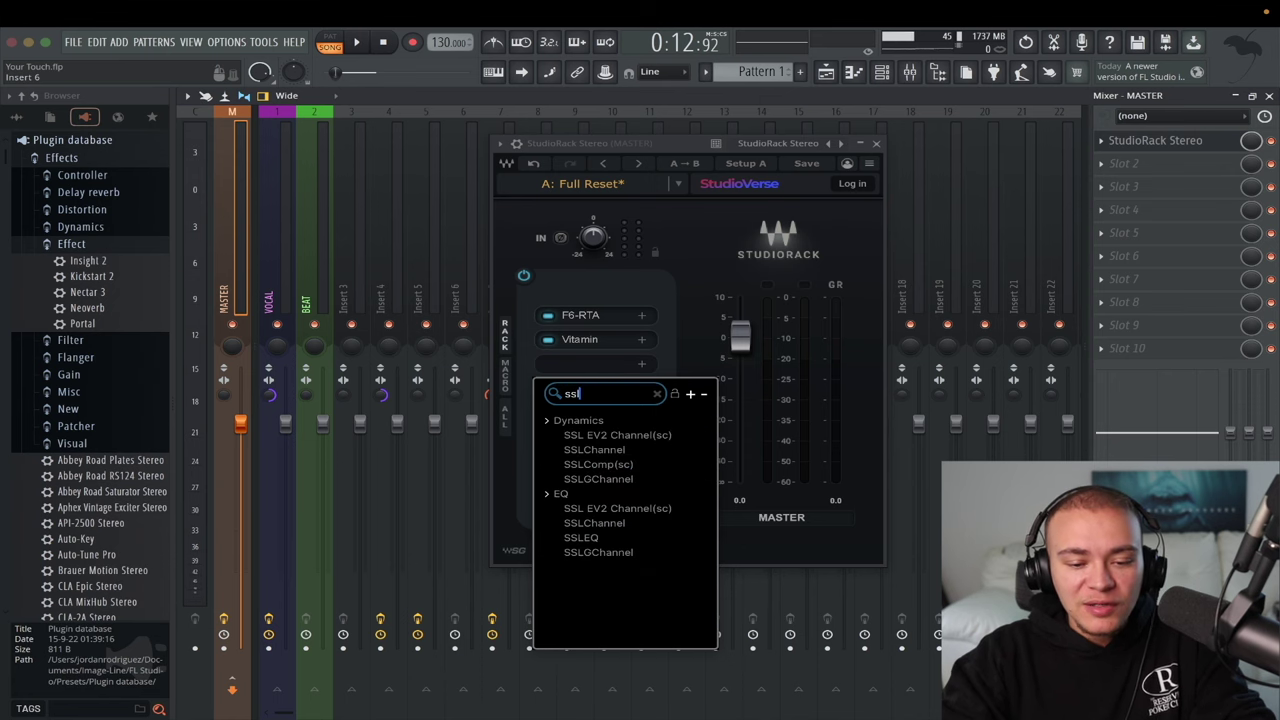
pyautogui.click(613, 465)
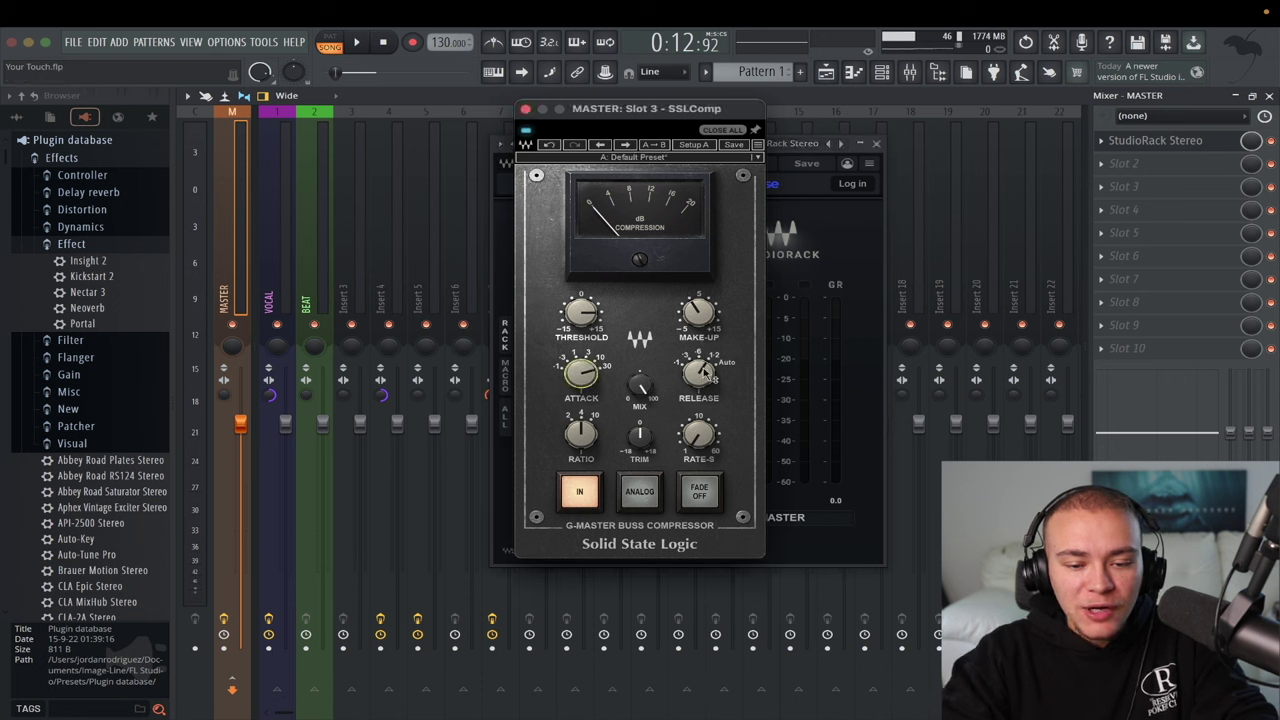
# Step: Set SSLComp's threshold to 4.5 dB during playback, stop the song and close the compressor and StudioRack windows
pyautogui.click(584, 318)
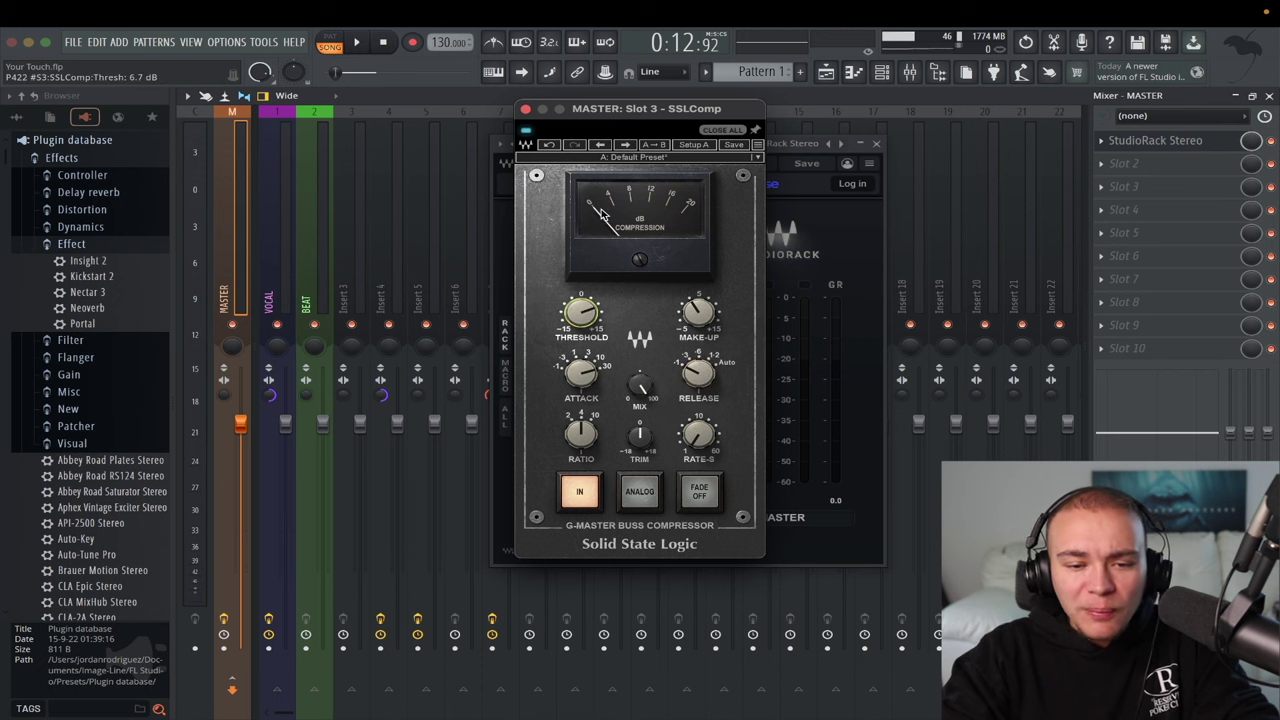
pyautogui.press('space')
pyautogui.scroll(-3, 584, 316)
pyautogui.scroll(1, 584, 318)
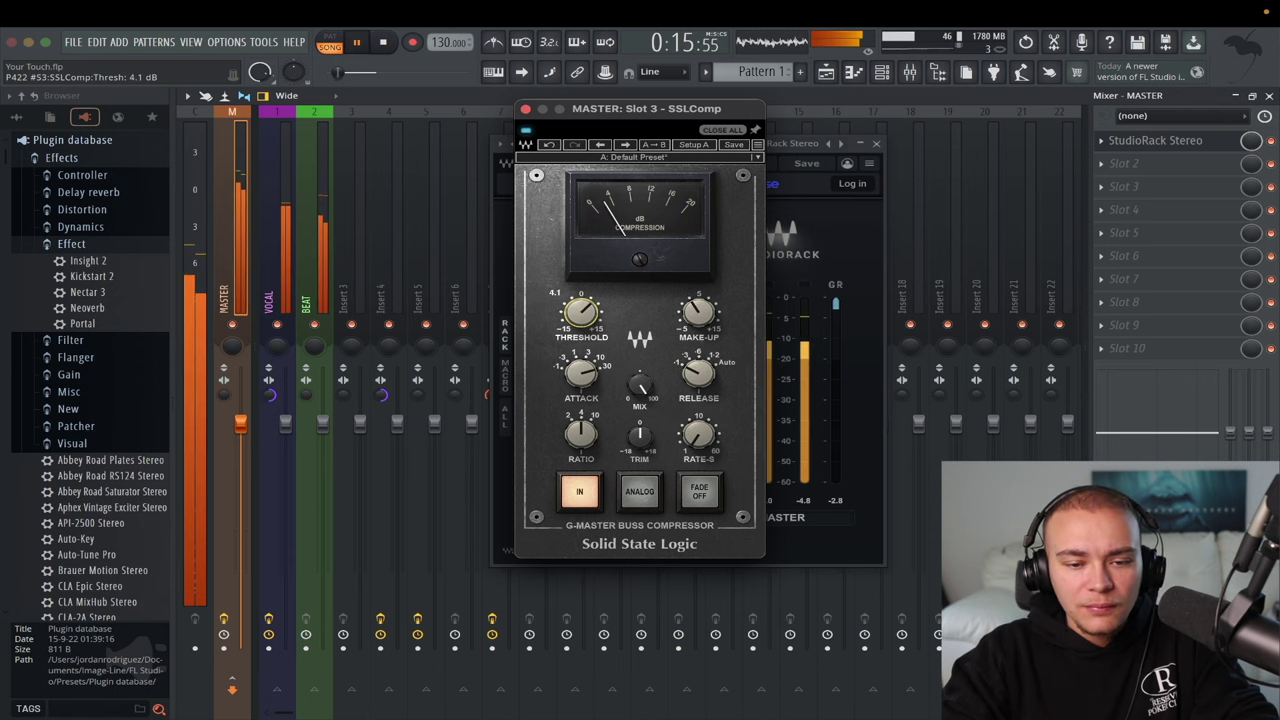
pyautogui.press('space')
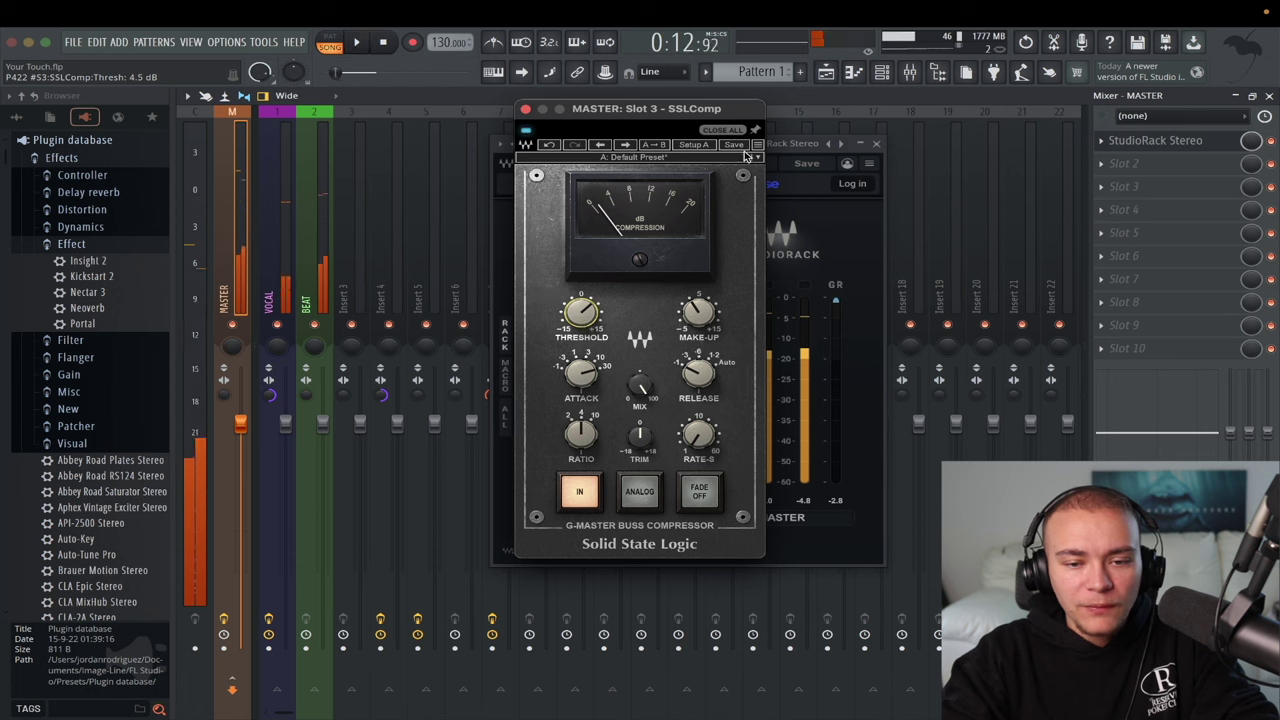
pyautogui.click(525, 108)
pyautogui.click(876, 143)
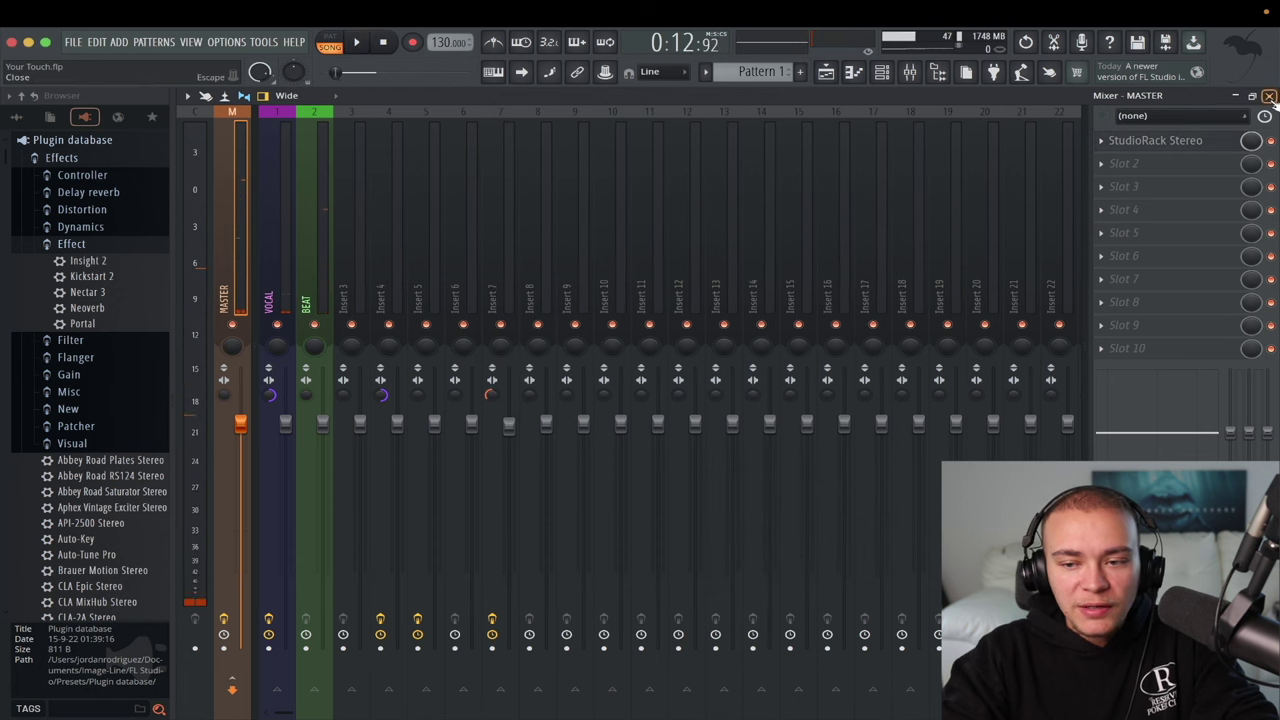
# Step: Bring up the playlist and play the song from bar 17
pyautogui.press('F5')
pyautogui.click(778, 132)
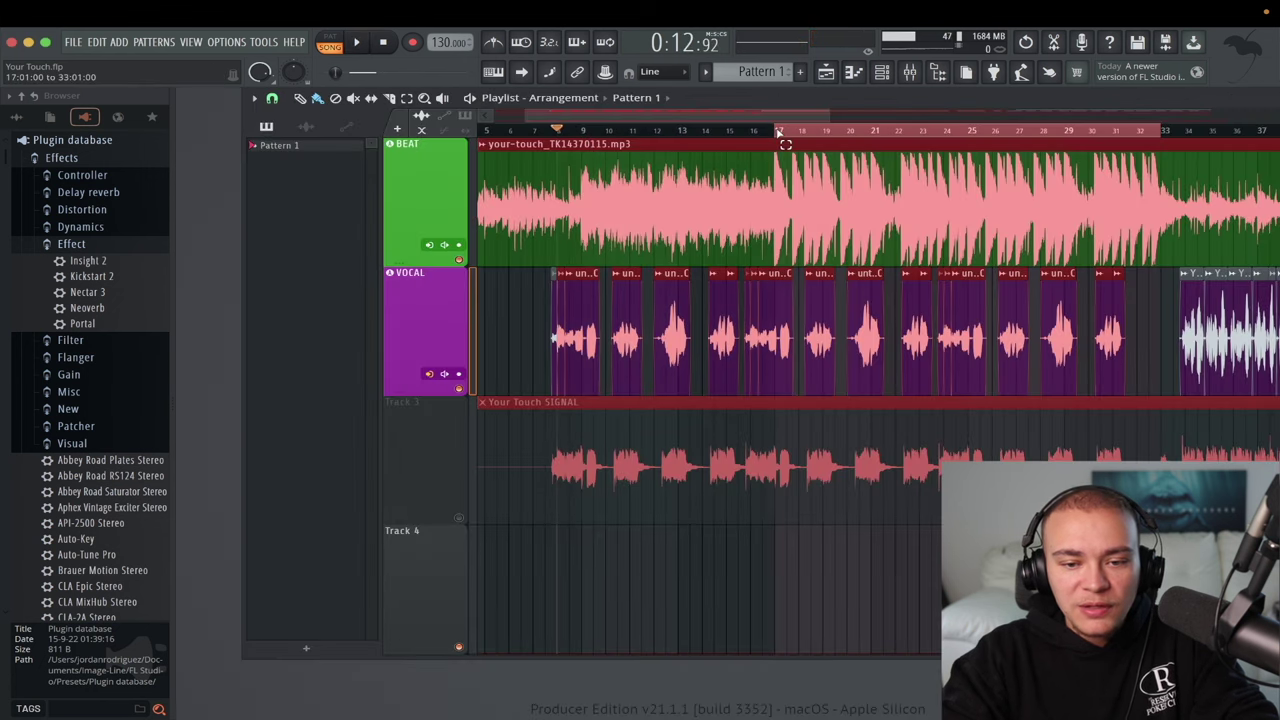
pyautogui.press('space')
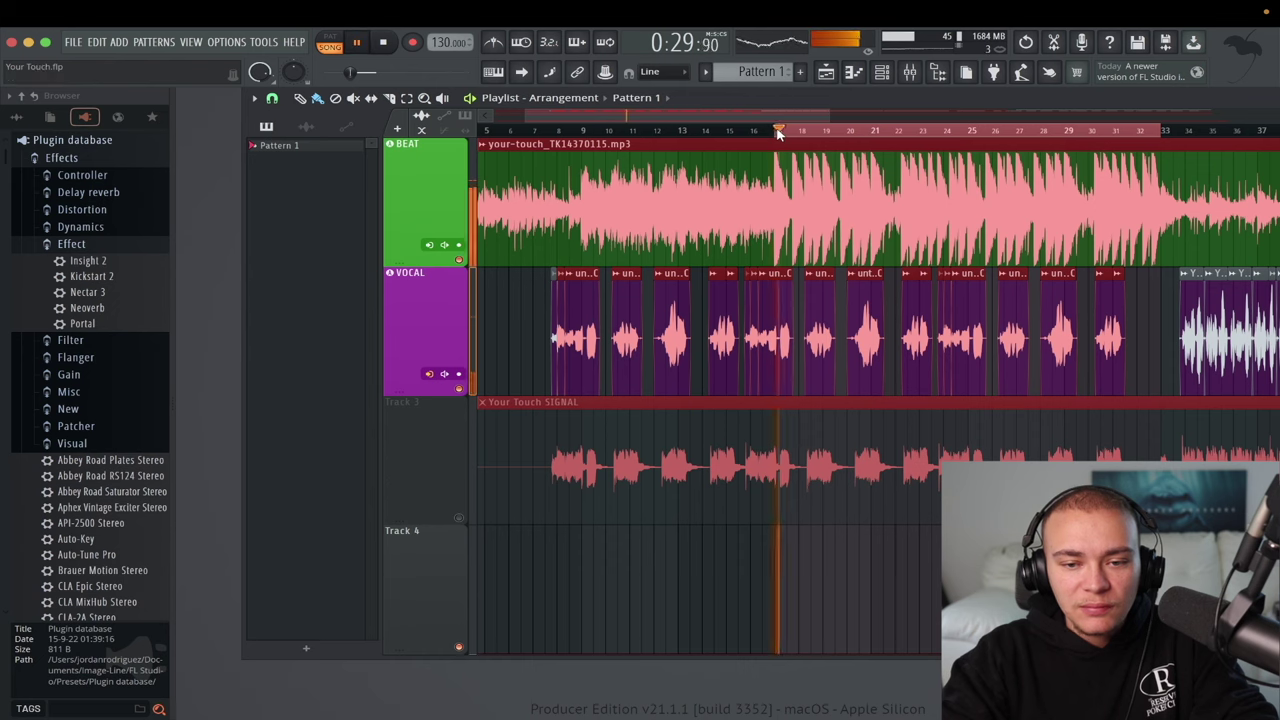
# Step: Reopen SSLComp from the master's StudioRack and compare the playing mix with it bypassed and enabled
pyautogui.click(909, 71)
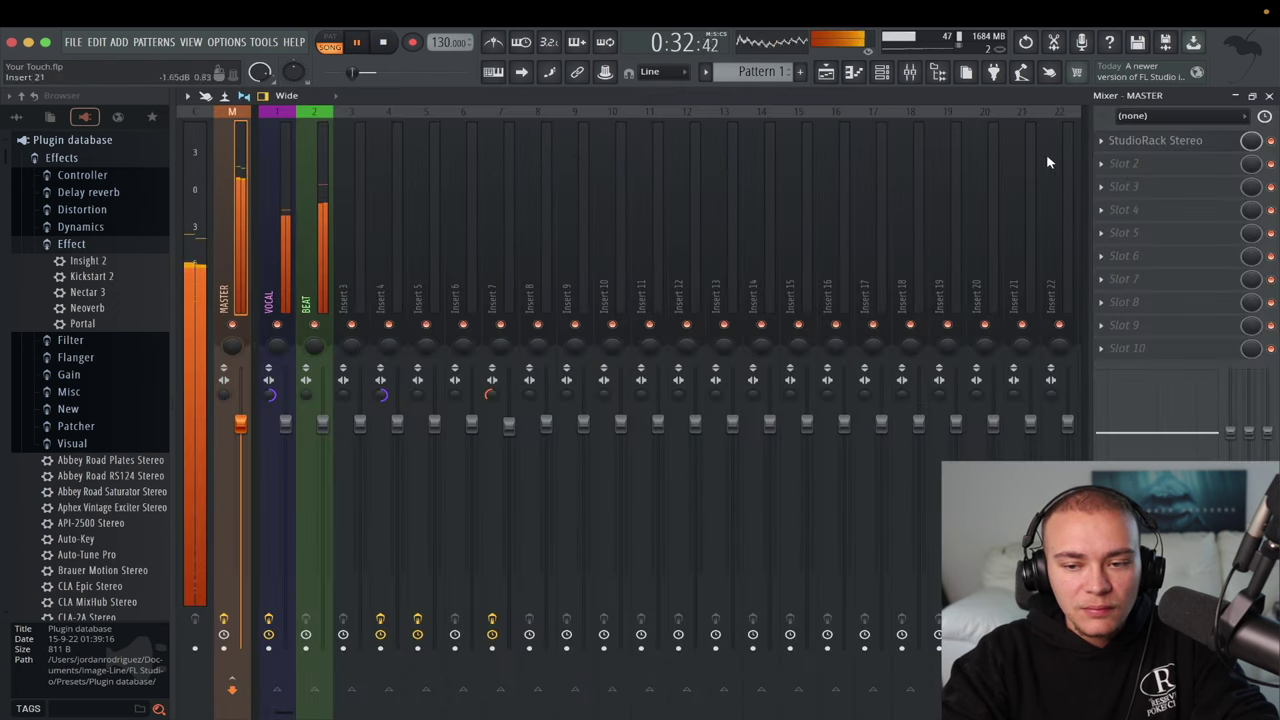
pyautogui.click(1125, 140)
pyautogui.click(572, 364)
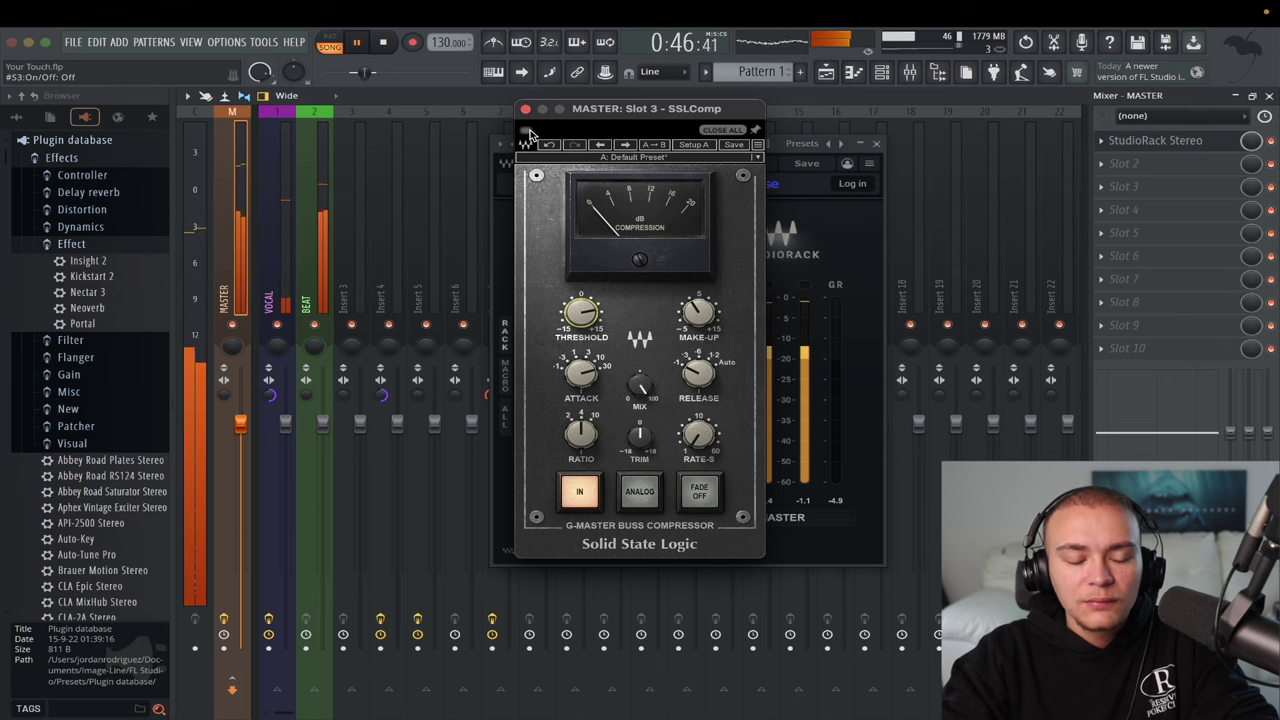
pyautogui.click(526, 134)
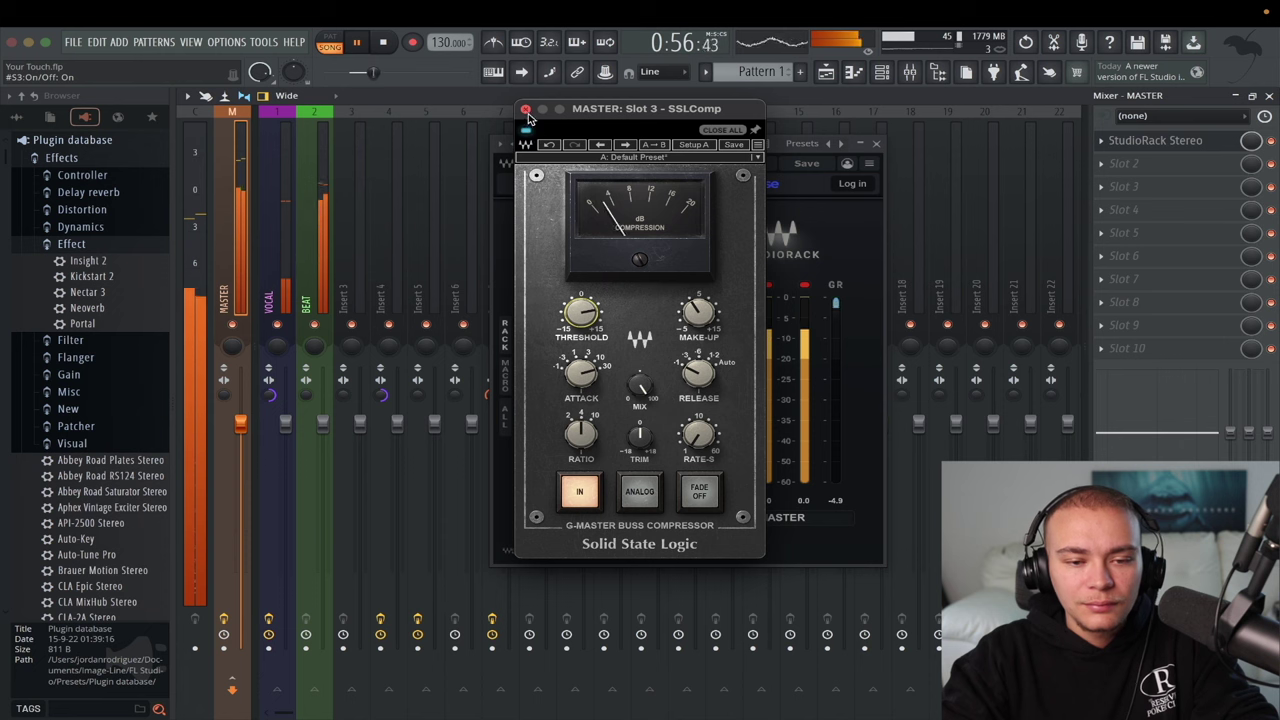
# Step: Close the master's SSLComp and StudioRack, lower the vocal StudioRack's output gain to -3.3 dB while listening, and close that rack
pyautogui.click(525, 108)
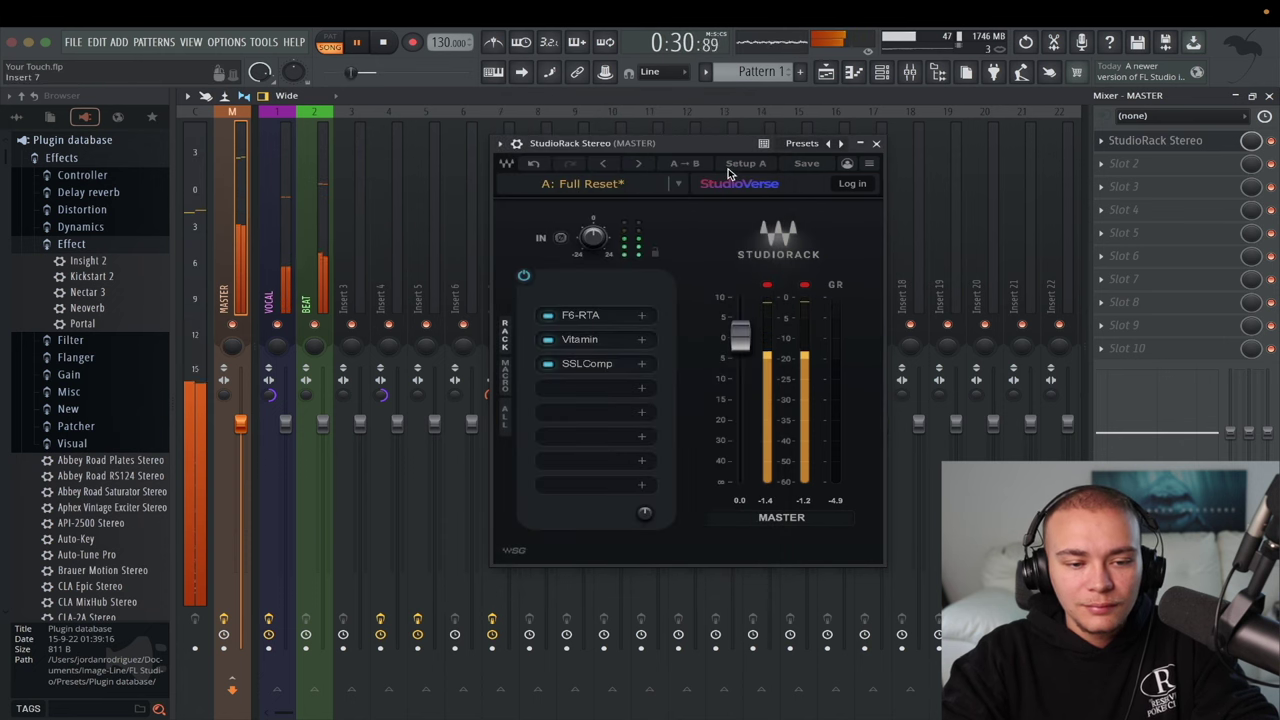
pyautogui.click(877, 145)
pyautogui.click(275, 243)
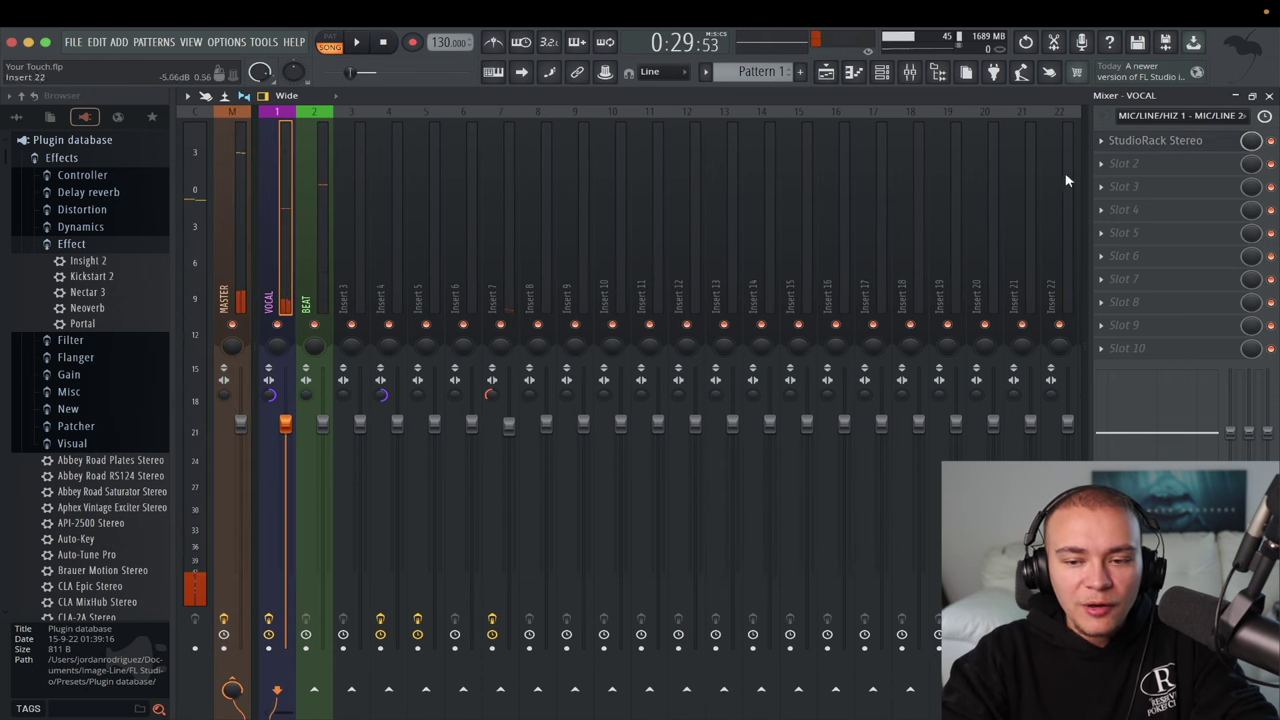
pyautogui.click(1158, 144)
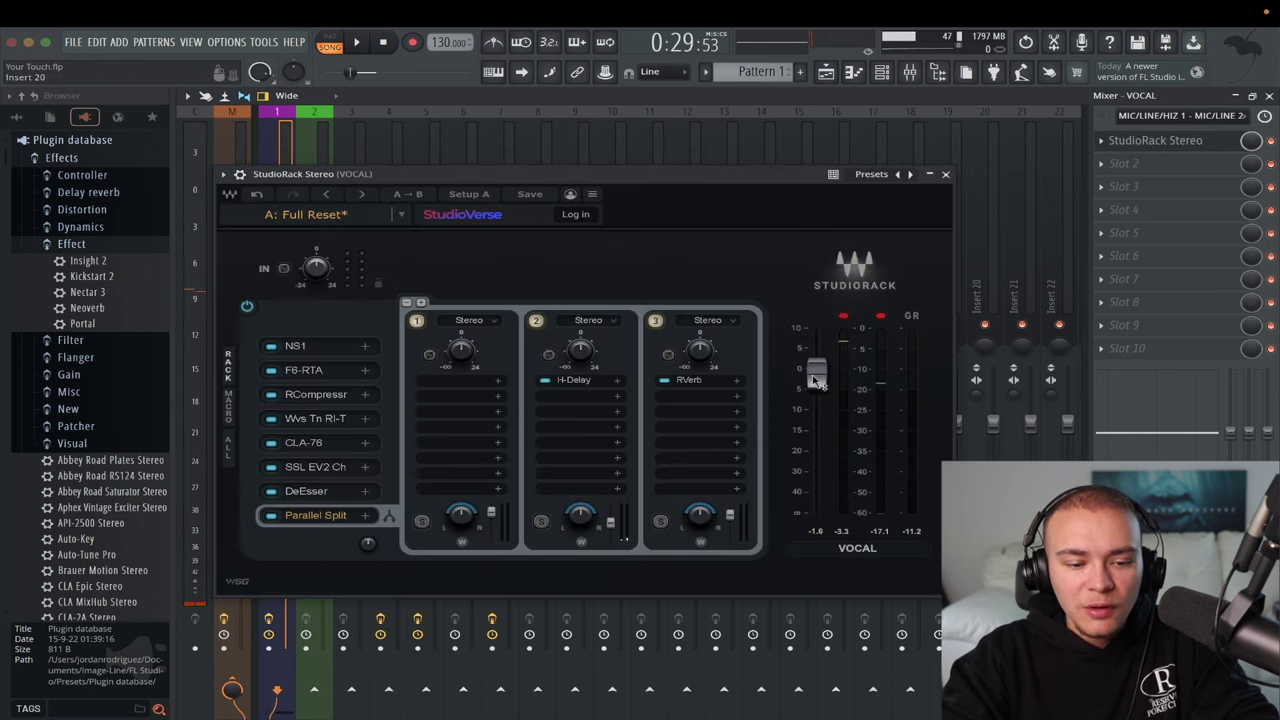
pyautogui.press('space')
pyautogui.moveTo(818, 385); pyautogui.dragTo(818, 395)
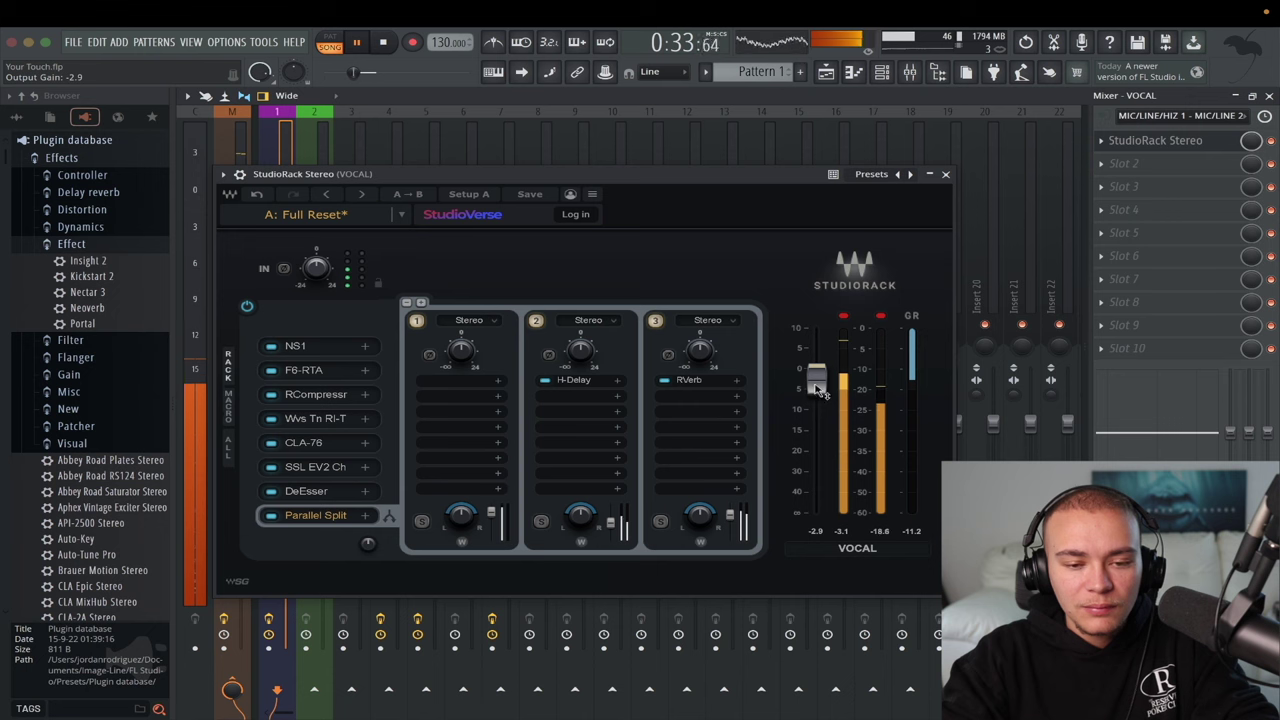
pyautogui.press('space')
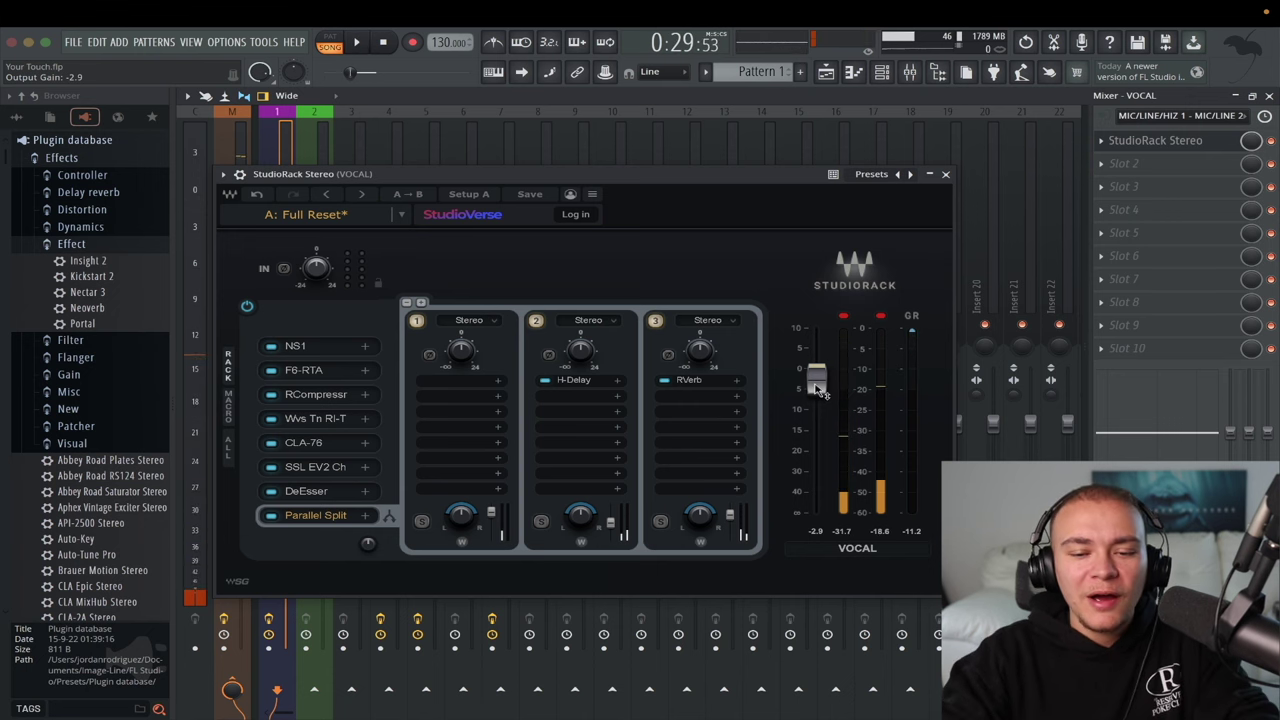
pyautogui.press('space')
pyautogui.moveTo(820, 391); pyautogui.dragTo(820, 393)
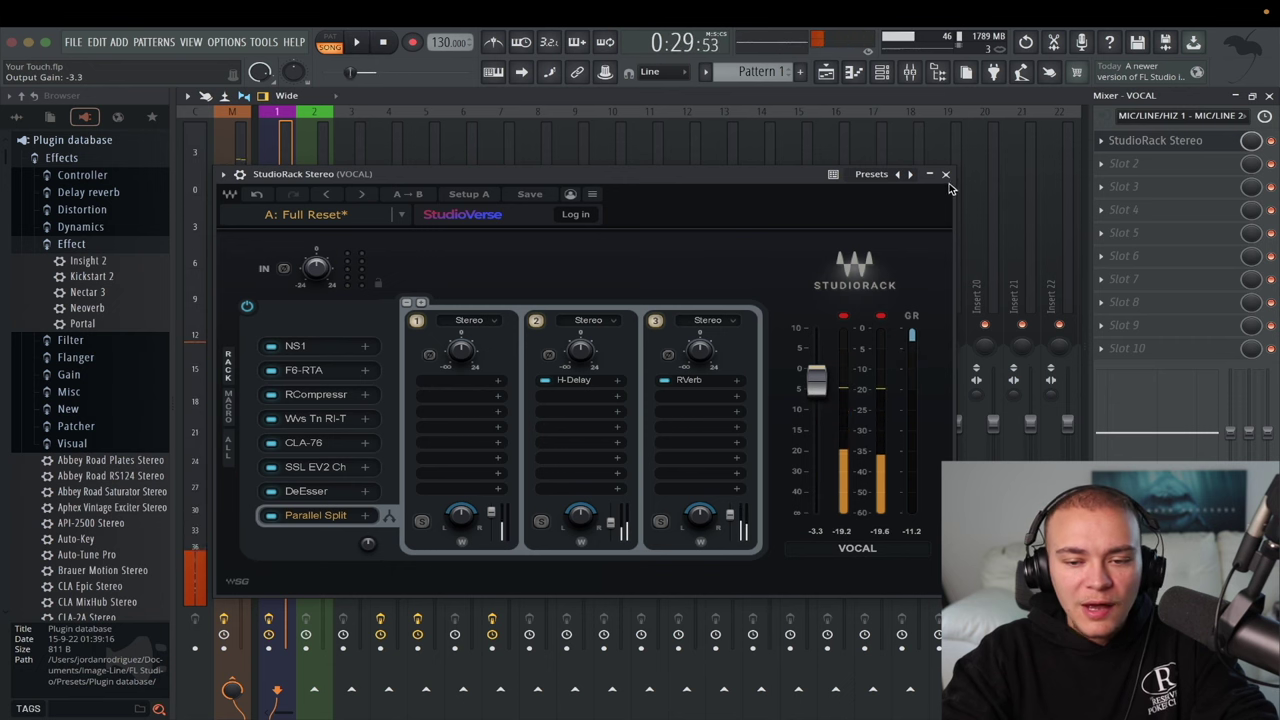
pyautogui.press('Escape')
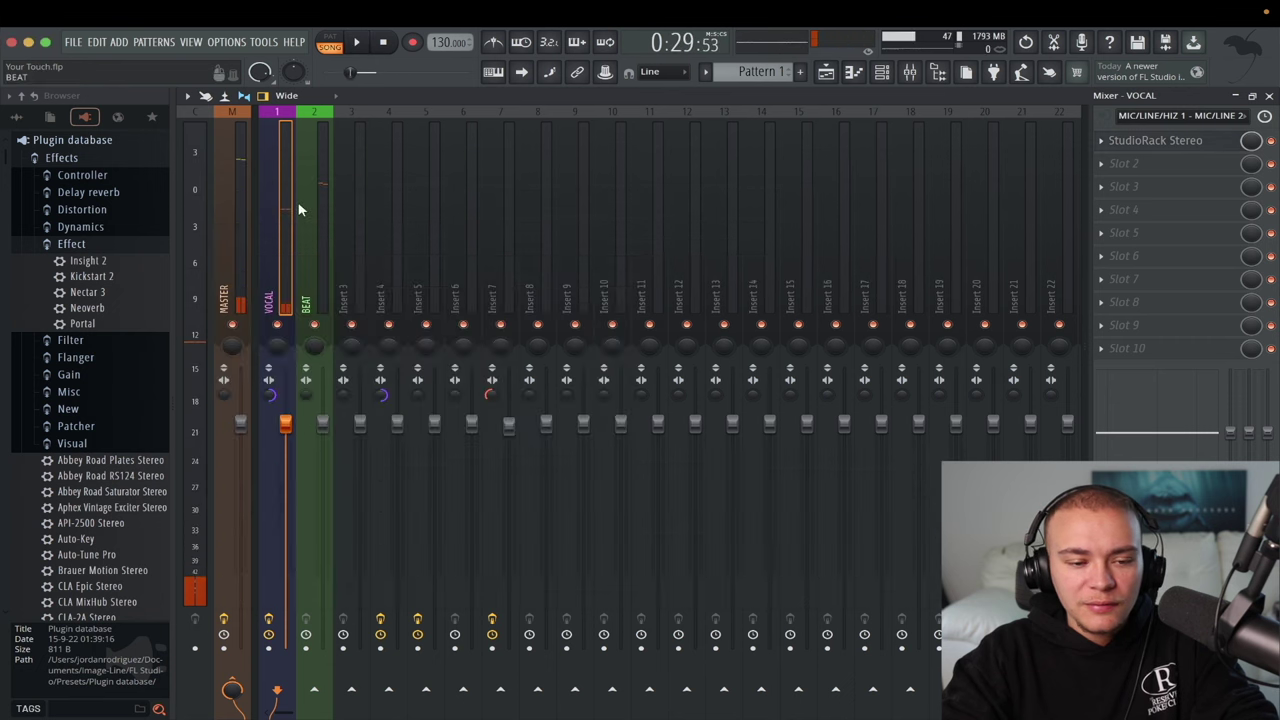
# Step: Open the master's StudioRack and insert L3 UltraMaximizer in its fourth slot
pyautogui.click(222, 270)
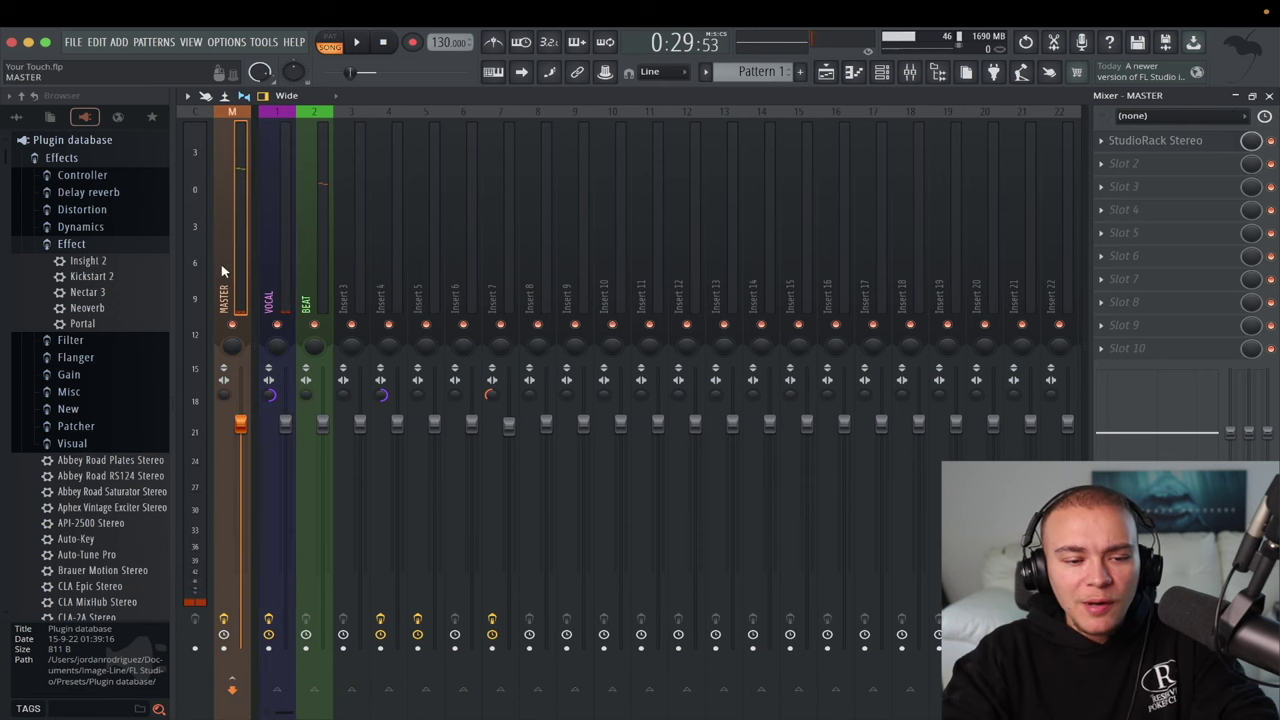
pyautogui.click(1130, 141)
pyautogui.click(578, 395)
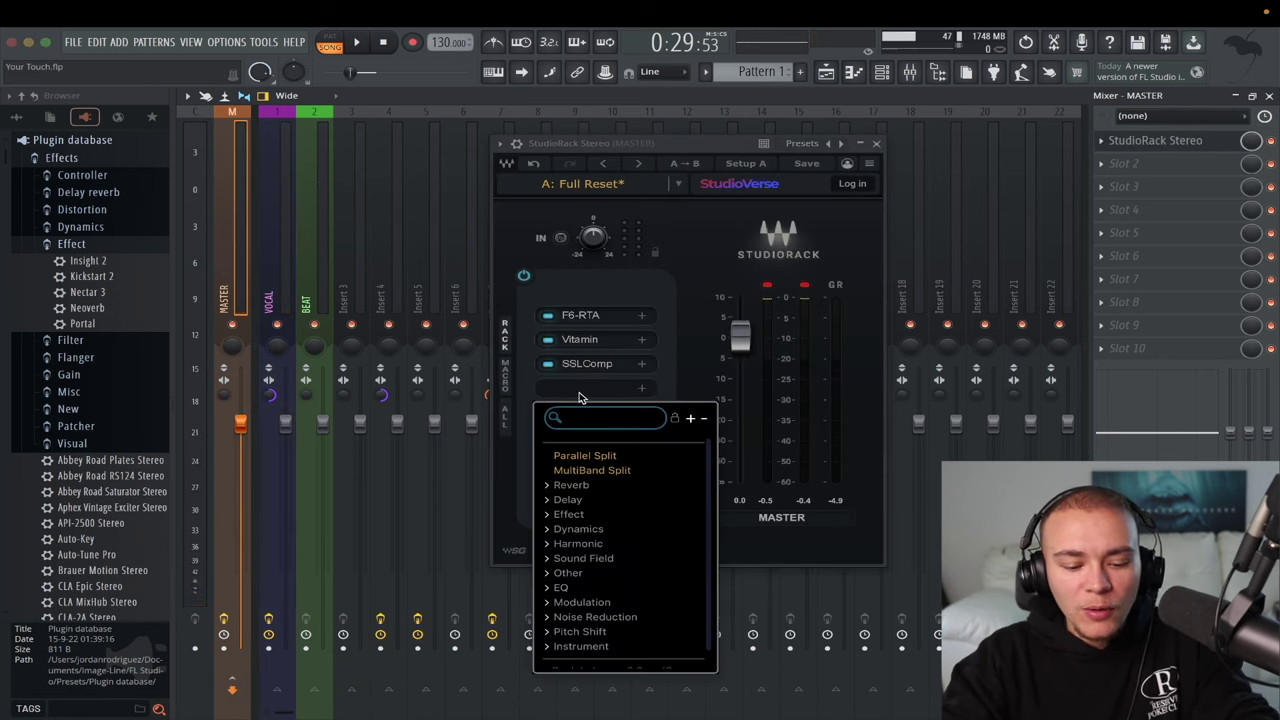
pyautogui.write('l3')
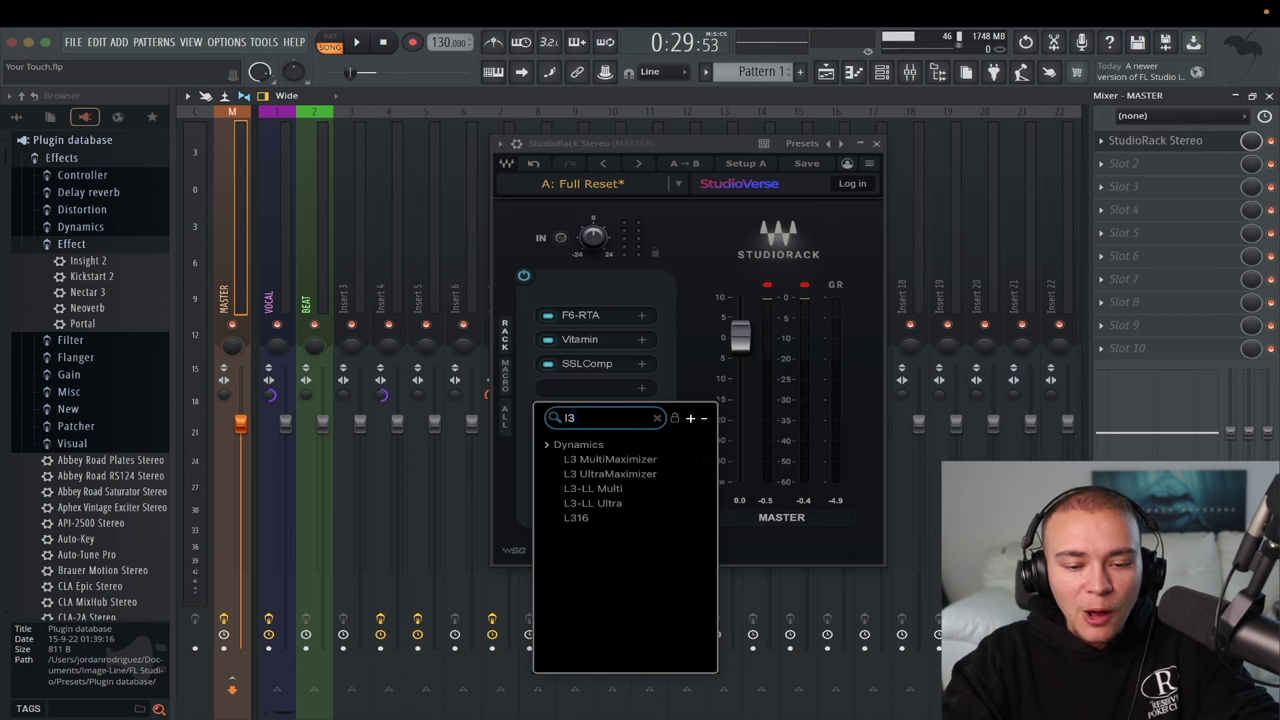
pyautogui.click(610, 476)
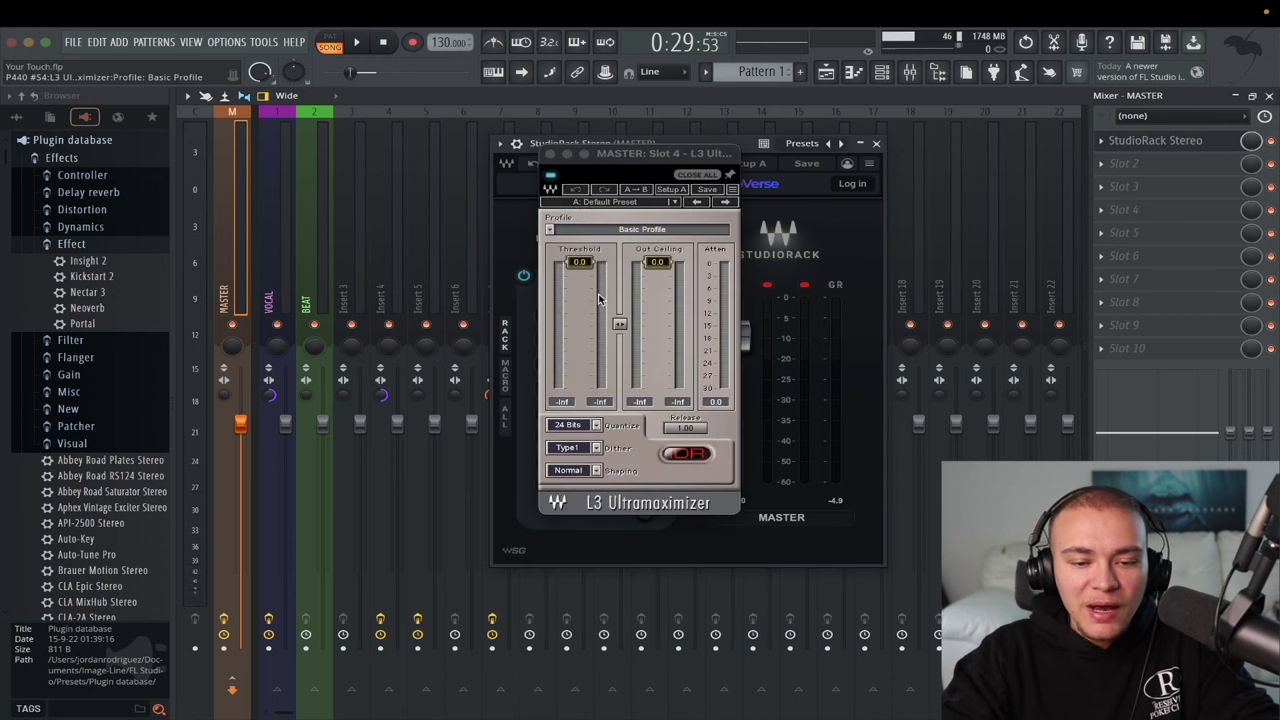
# Step: Lower the L3 UltraMaximizer's linked threshold and out ceiling together to -3.3 dB during playback, stop the song and close the plugin
pyautogui.click(619, 326)
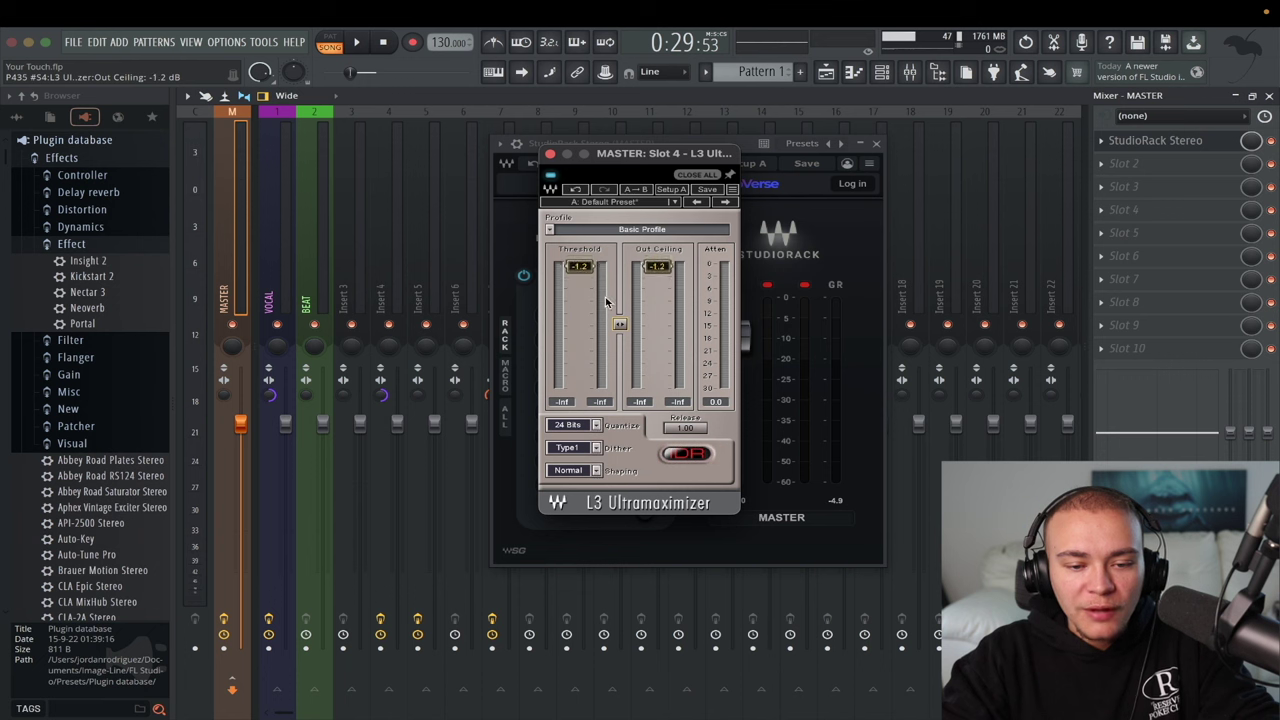
pyautogui.moveTo(619, 321); pyautogui.dragTo(620, 327)
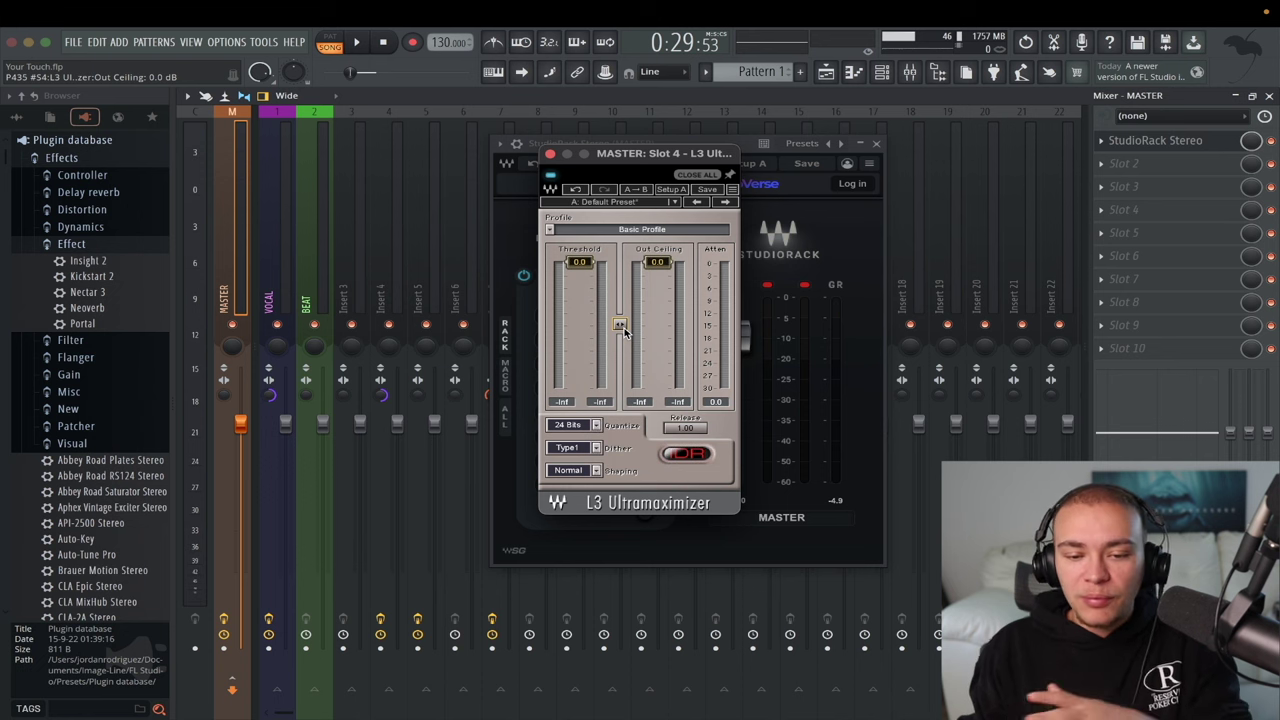
pyautogui.press('space')
pyautogui.moveTo(657, 262); pyautogui.dragTo(657, 270)
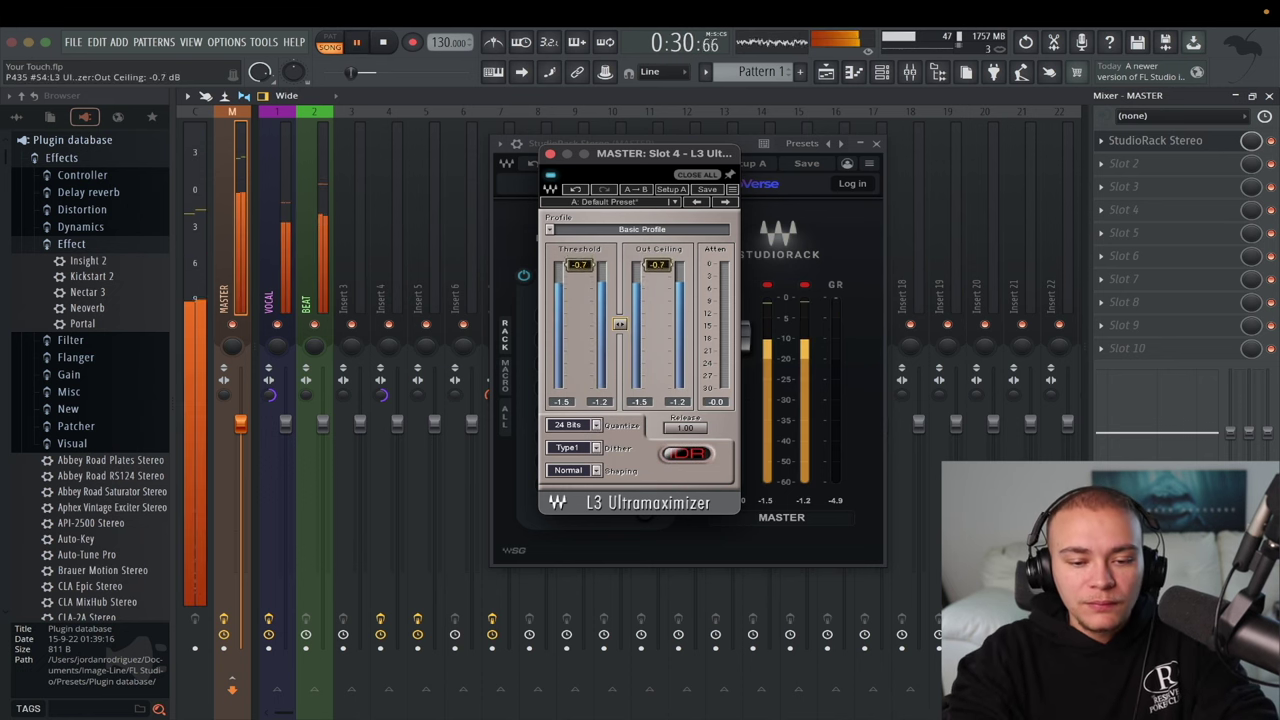
pyautogui.moveTo(620, 323); pyautogui.dragTo(620, 327)
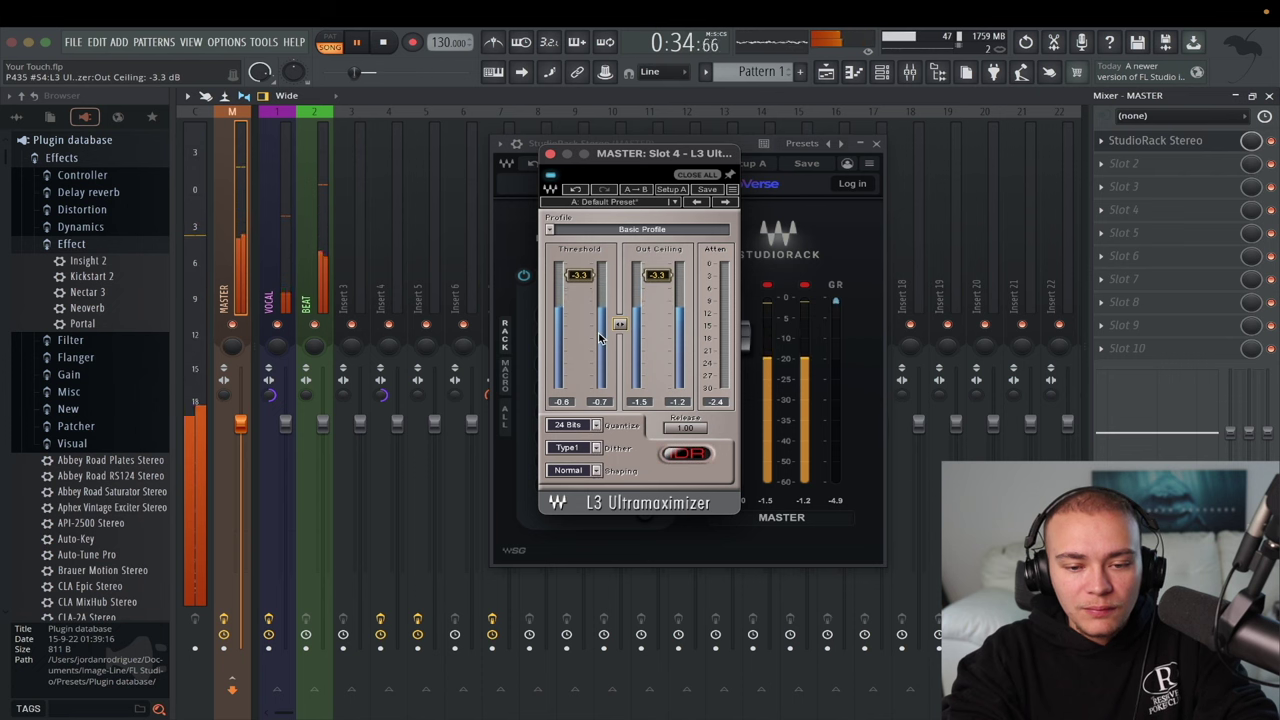
pyautogui.moveTo(620, 323); pyautogui.dragTo(623, 326)
pyautogui.press('space')
pyautogui.press('Escape')
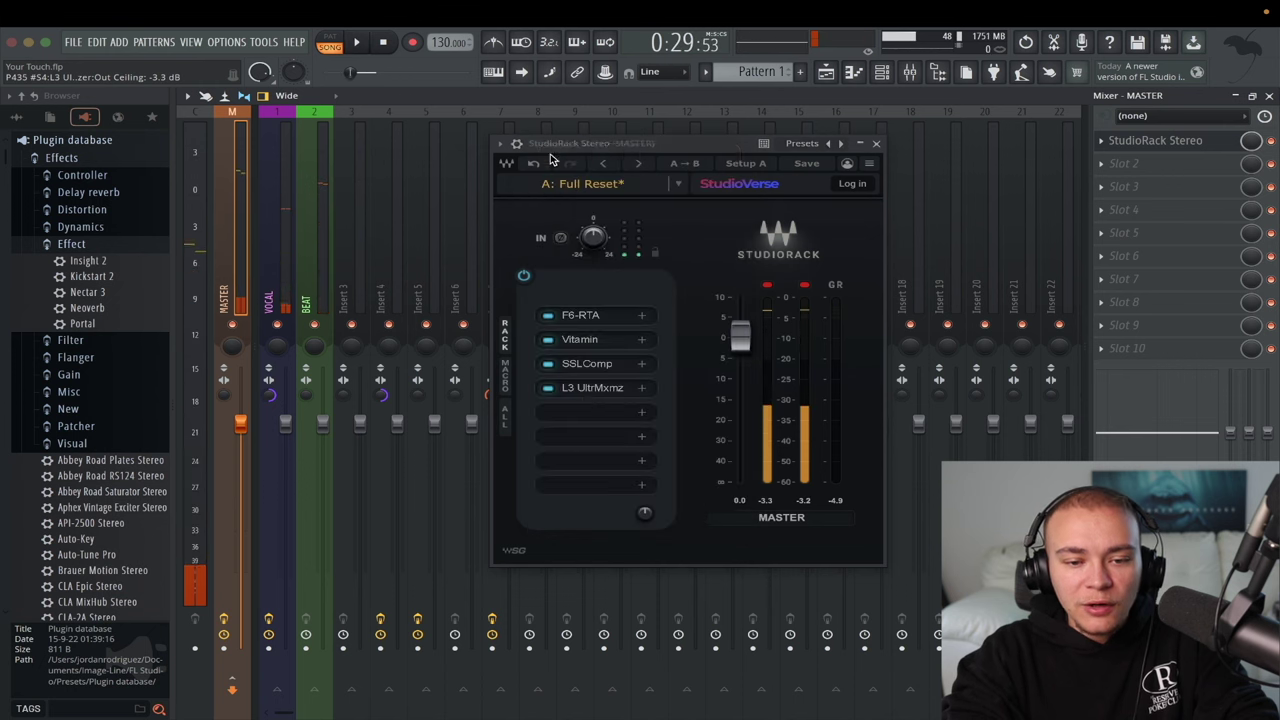
# Step: Insert the L1 limiter in the fifth slot of the master's StudioRack and close its window
pyautogui.click(596, 414)
pyautogui.write('l1')
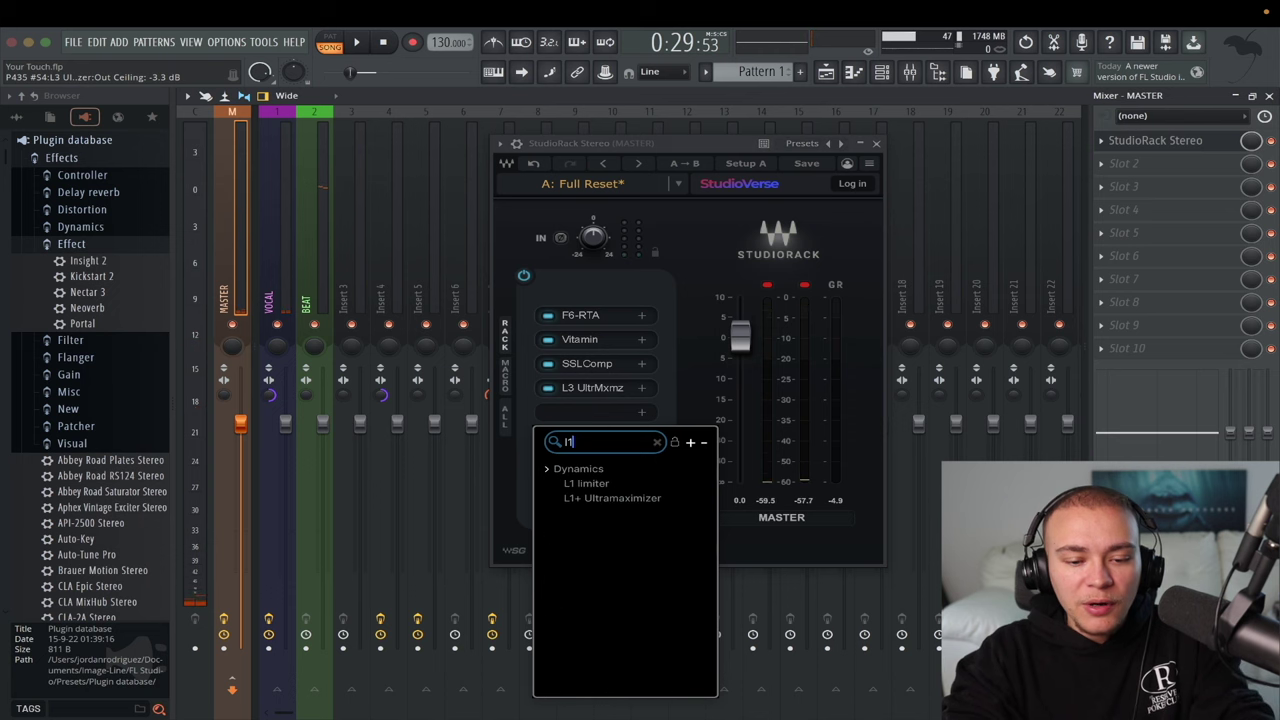
pyautogui.press('Down')
pyautogui.press('Return')
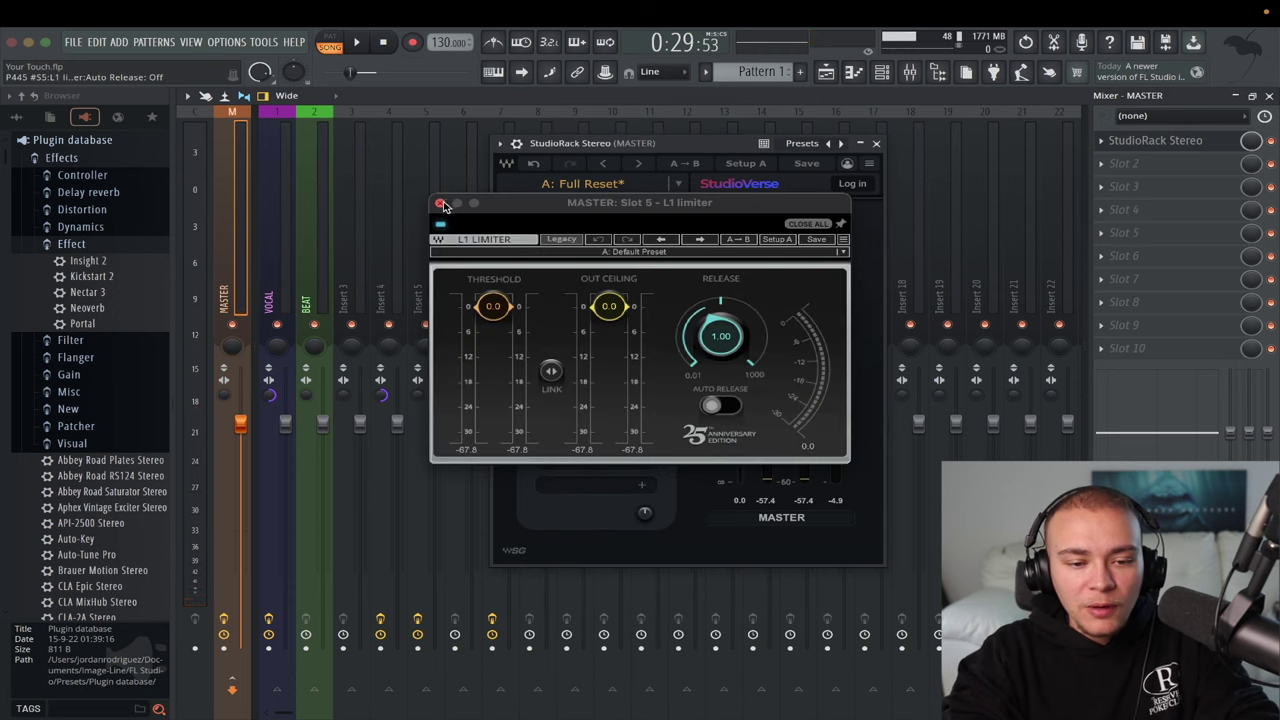
pyautogui.click(441, 203)
# Step: Insert WLM Meter in the sixth slot of the master's StudioRack
pyautogui.click(586, 436)
pyautogui.write('wl')
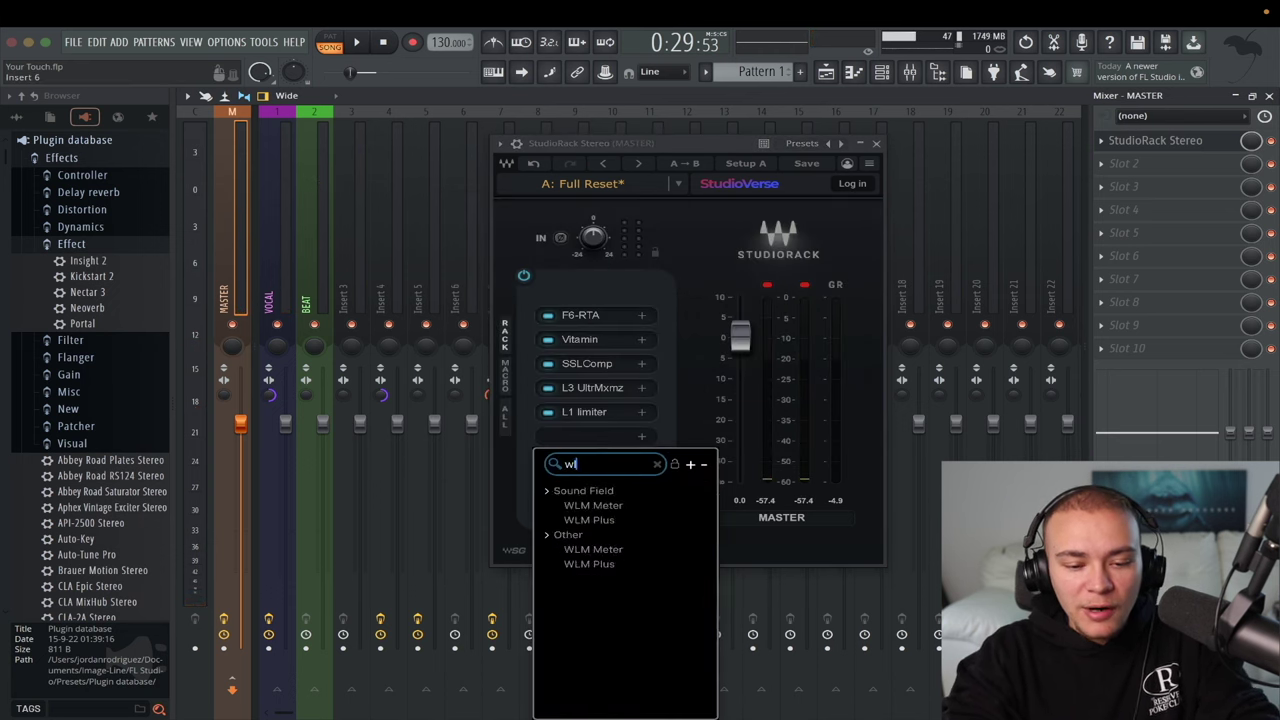
pyautogui.write('m')
pyautogui.press('Down')
pyautogui.press('Return')
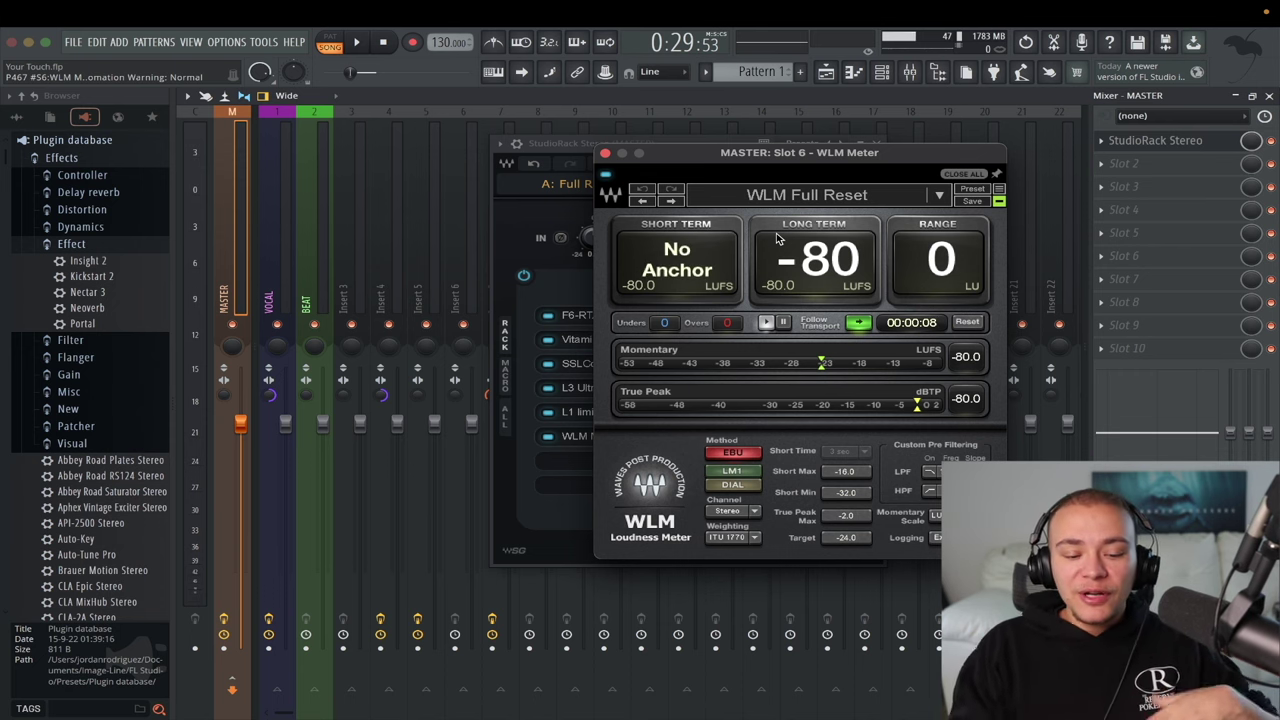
# Step: Play the song to measure the master's loudness with WLM Meter, stop playback and close the meter
pyautogui.press('space')
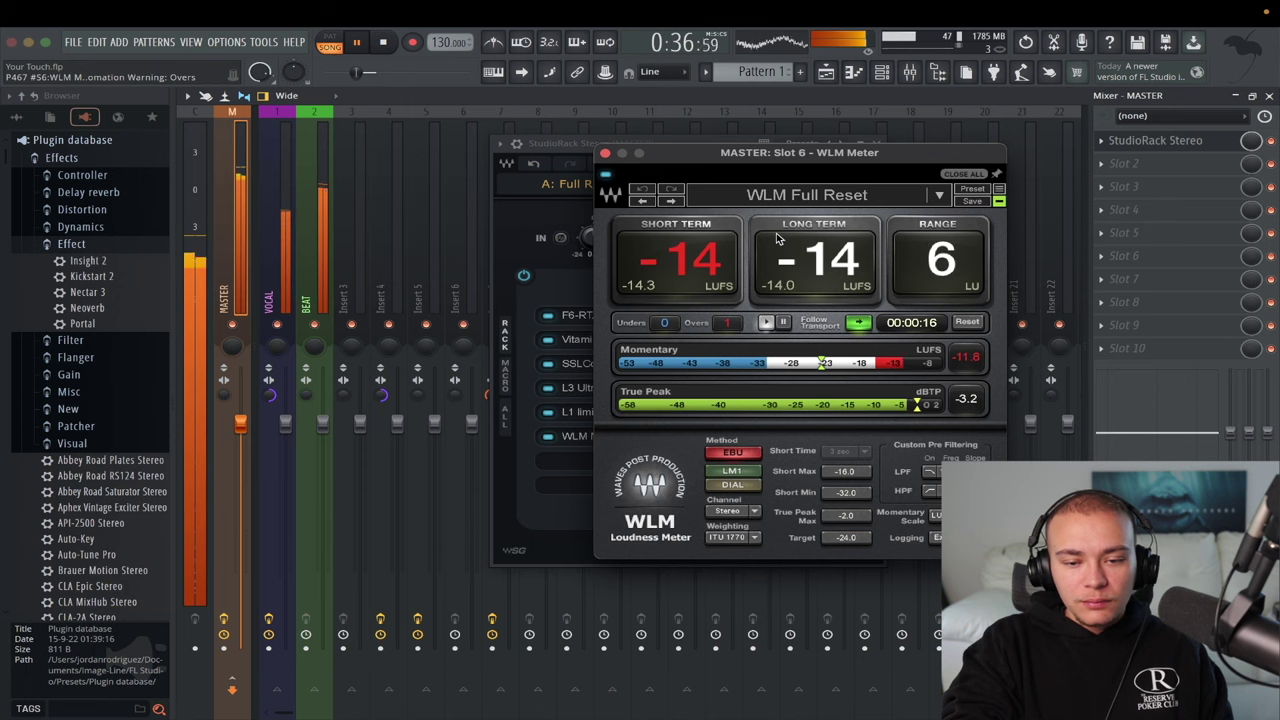
pyautogui.press('space')
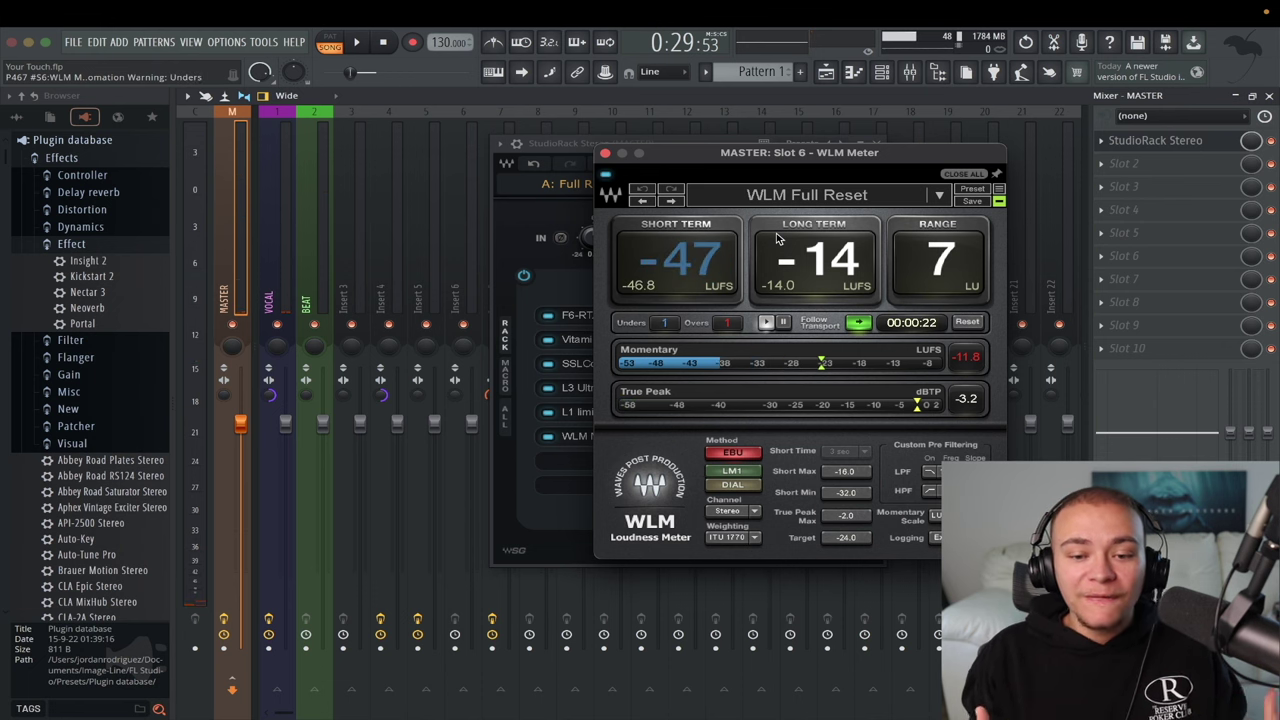
pyautogui.click(605, 153)
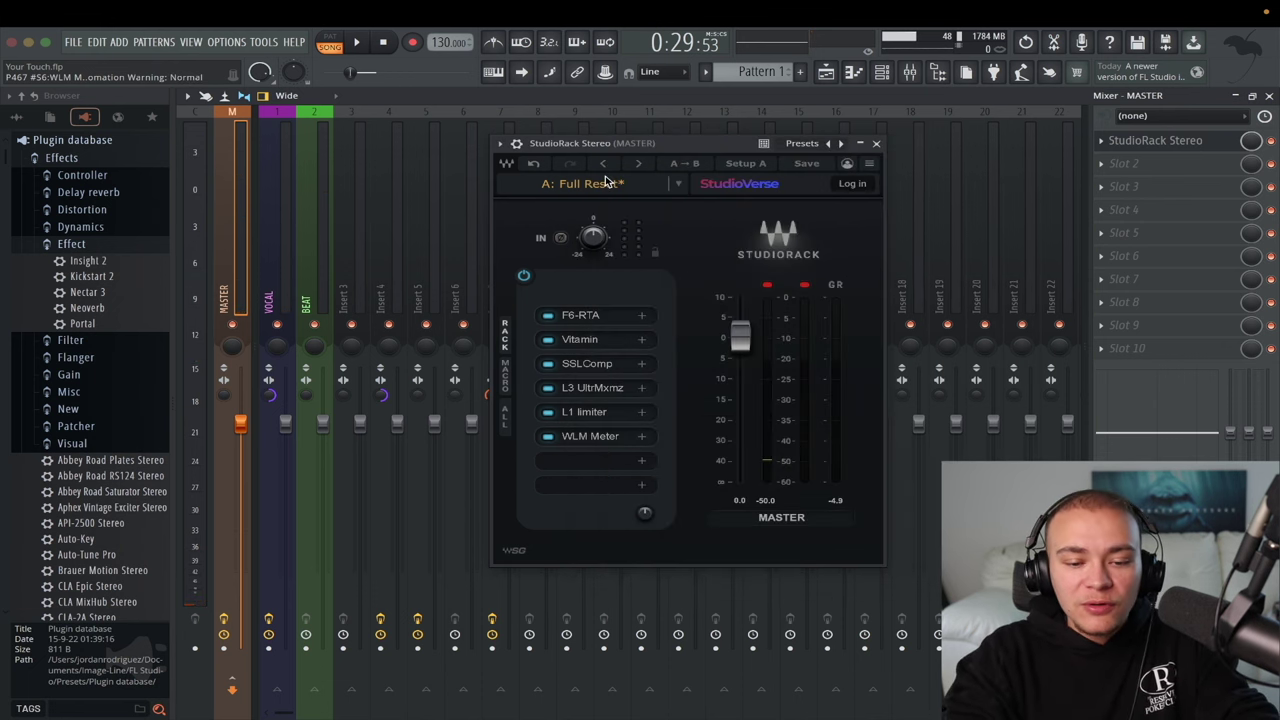
# Step: Set the L1 limiter's out ceiling to -0.1 dB and its threshold to -5.0 dB, and close the limiter
pyautogui.click(598, 413)
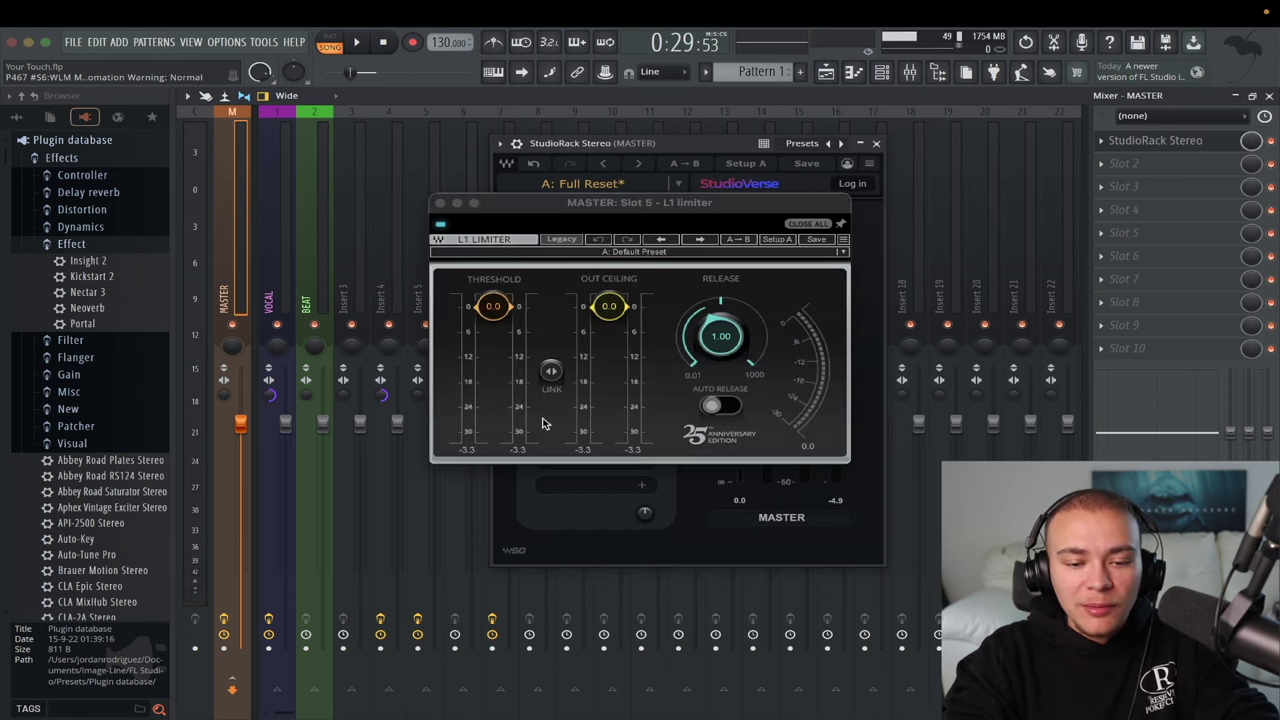
pyautogui.click(608, 310)
pyautogui.moveTo(608, 310); pyautogui.dragTo(608, 312)
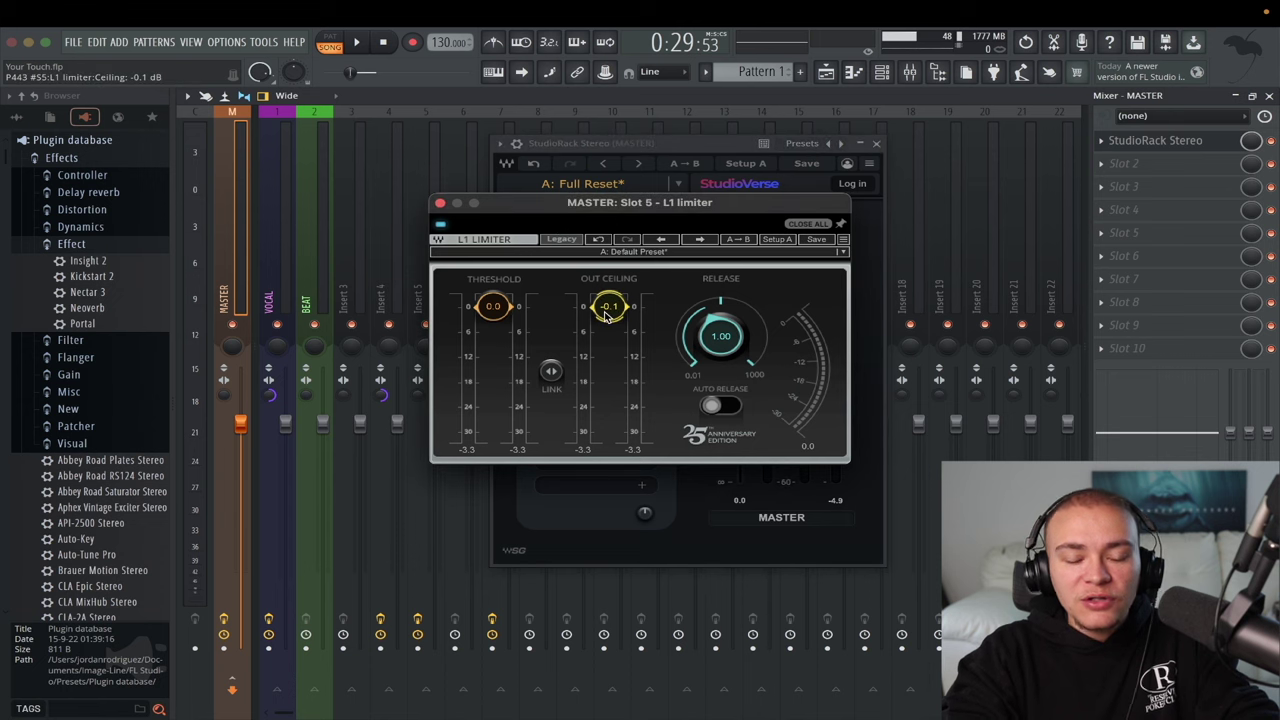
pyautogui.moveTo(493, 310); pyautogui.dragTo(493, 315)
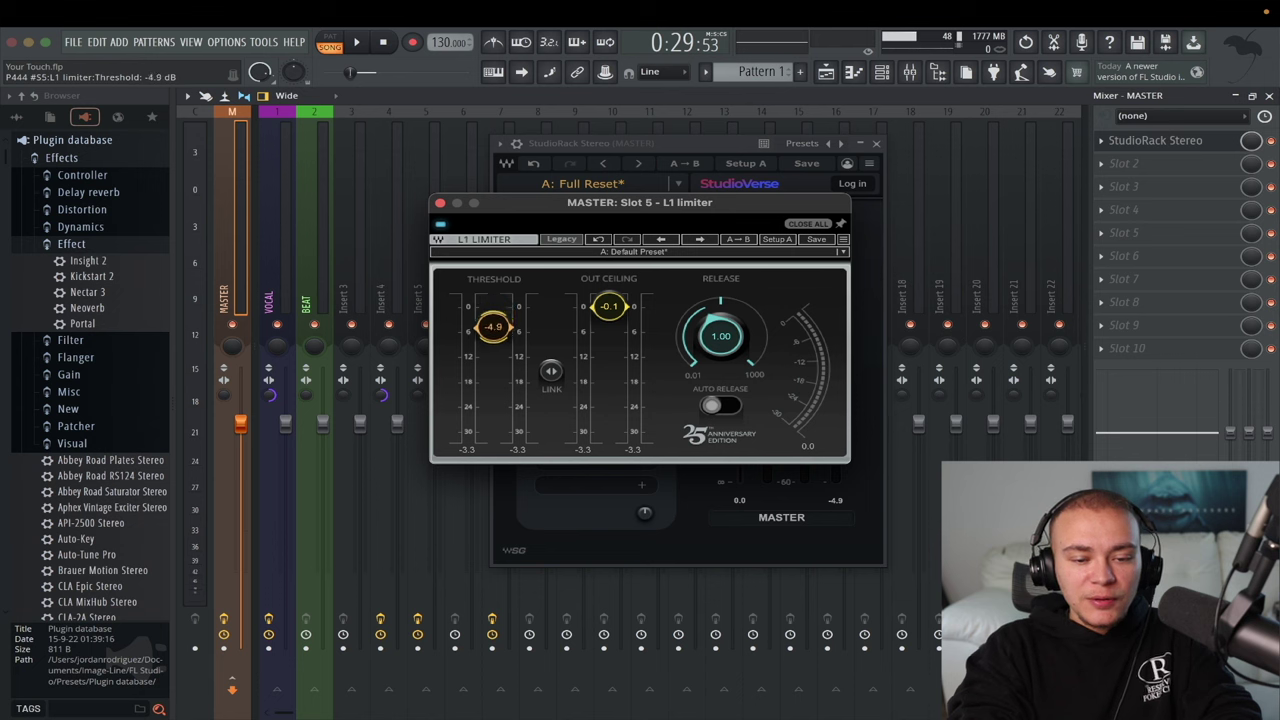
pyautogui.click(440, 203)
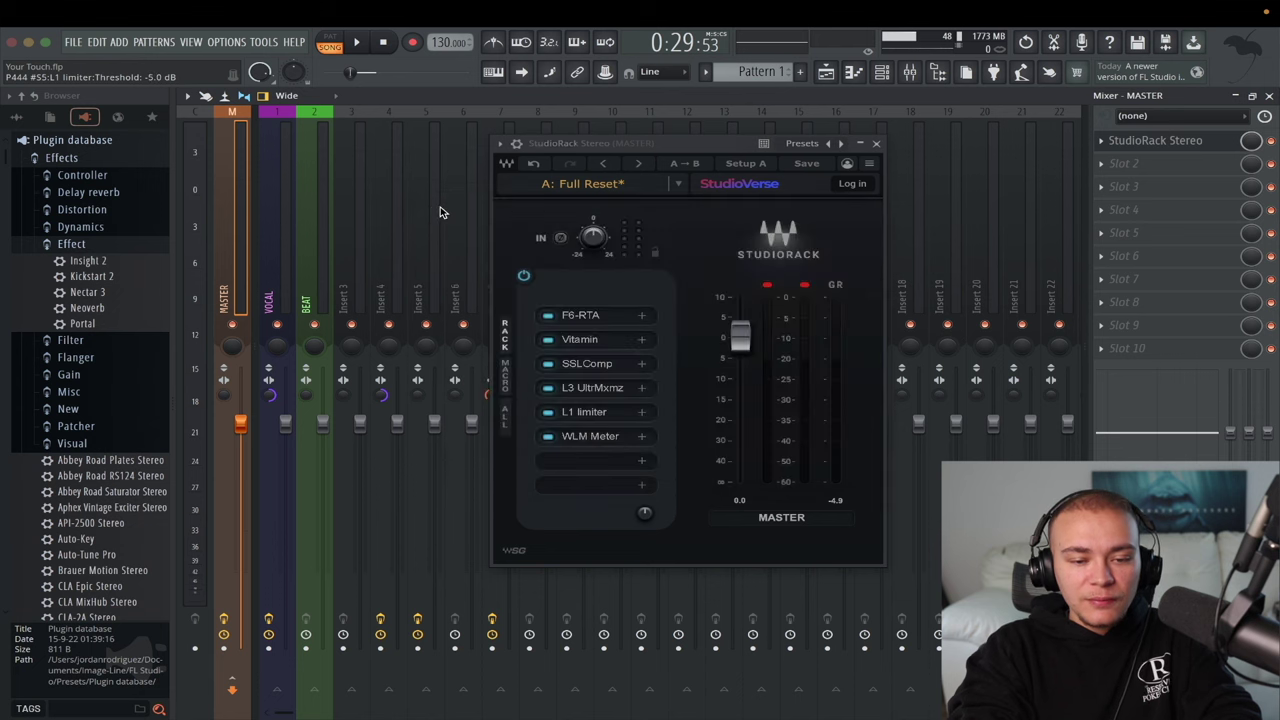
# Step: Recheck the master's loudness in WLM Meter during playback, stop the song and close the meter and the master's StudioRack
pyautogui.click(578, 436)
pyautogui.press('space')
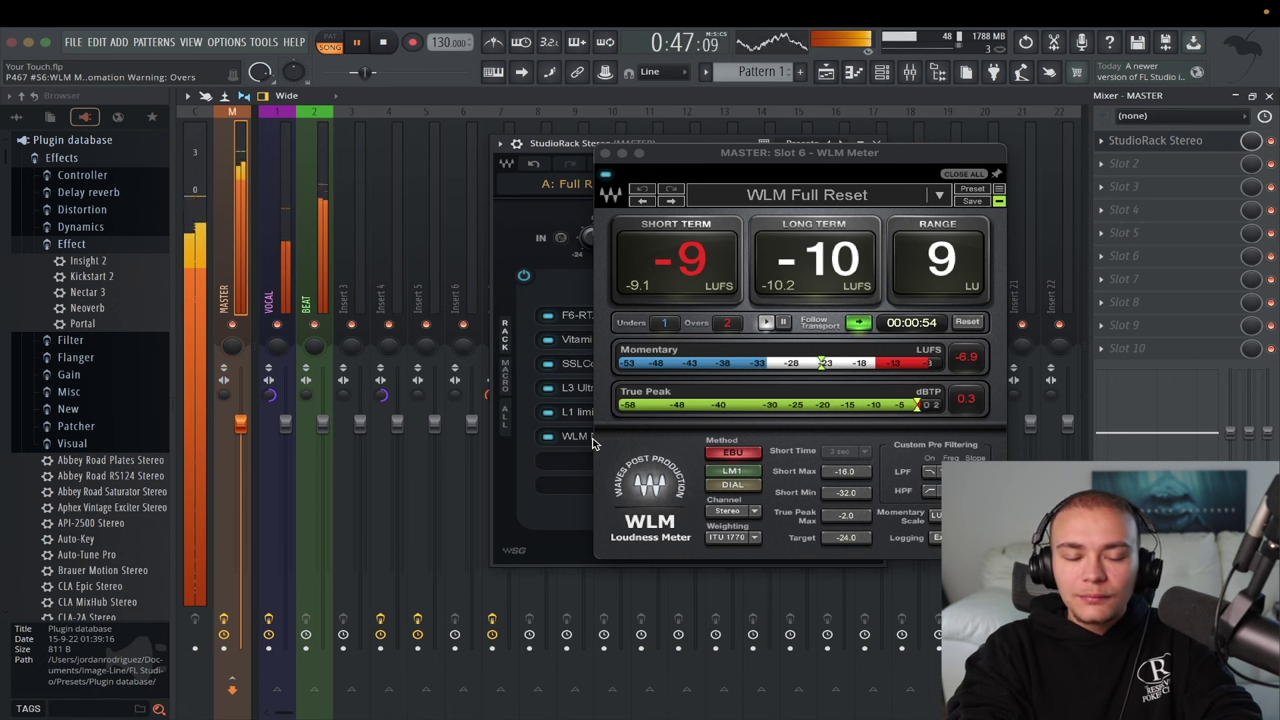
pyautogui.press('space')
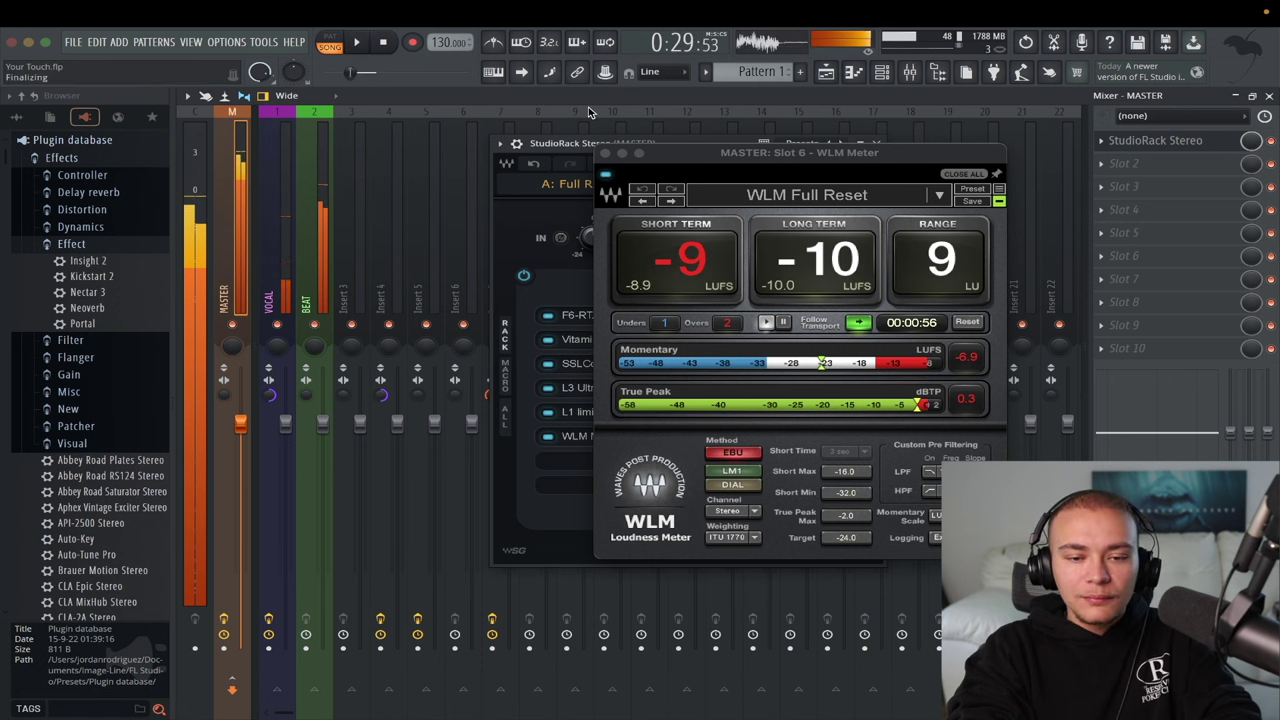
pyautogui.click(605, 156)
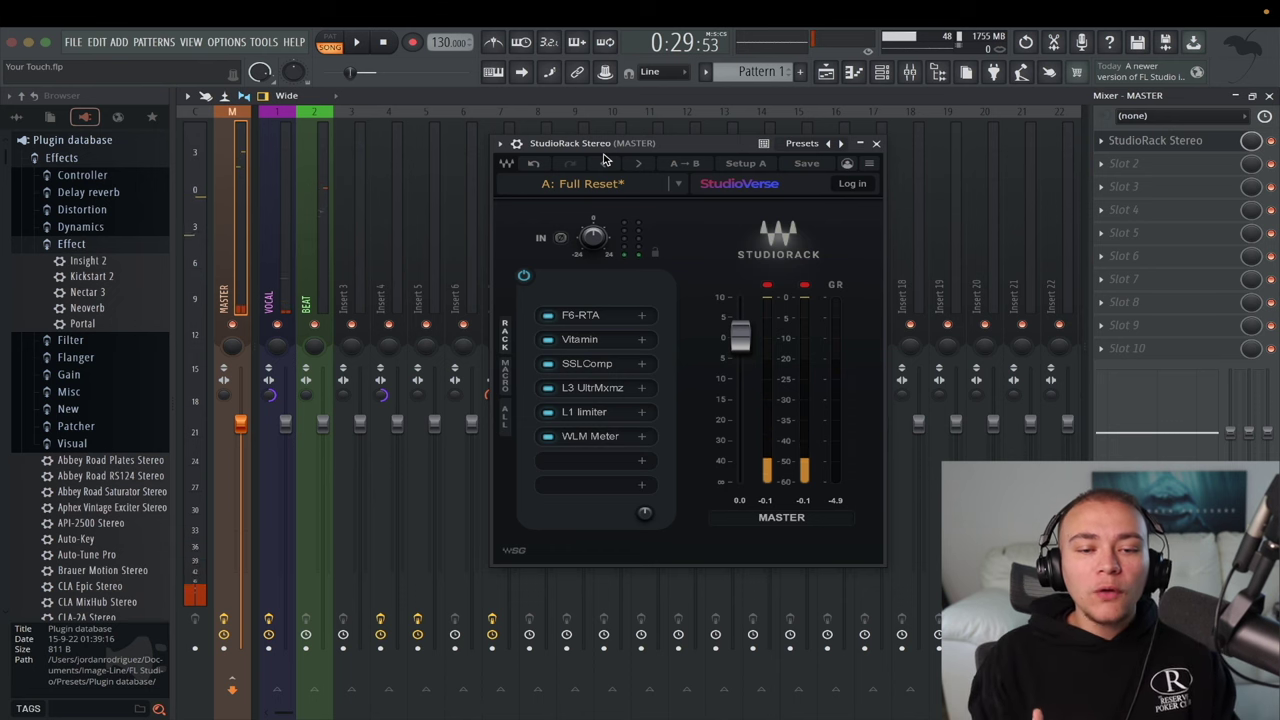
pyautogui.click(876, 144)
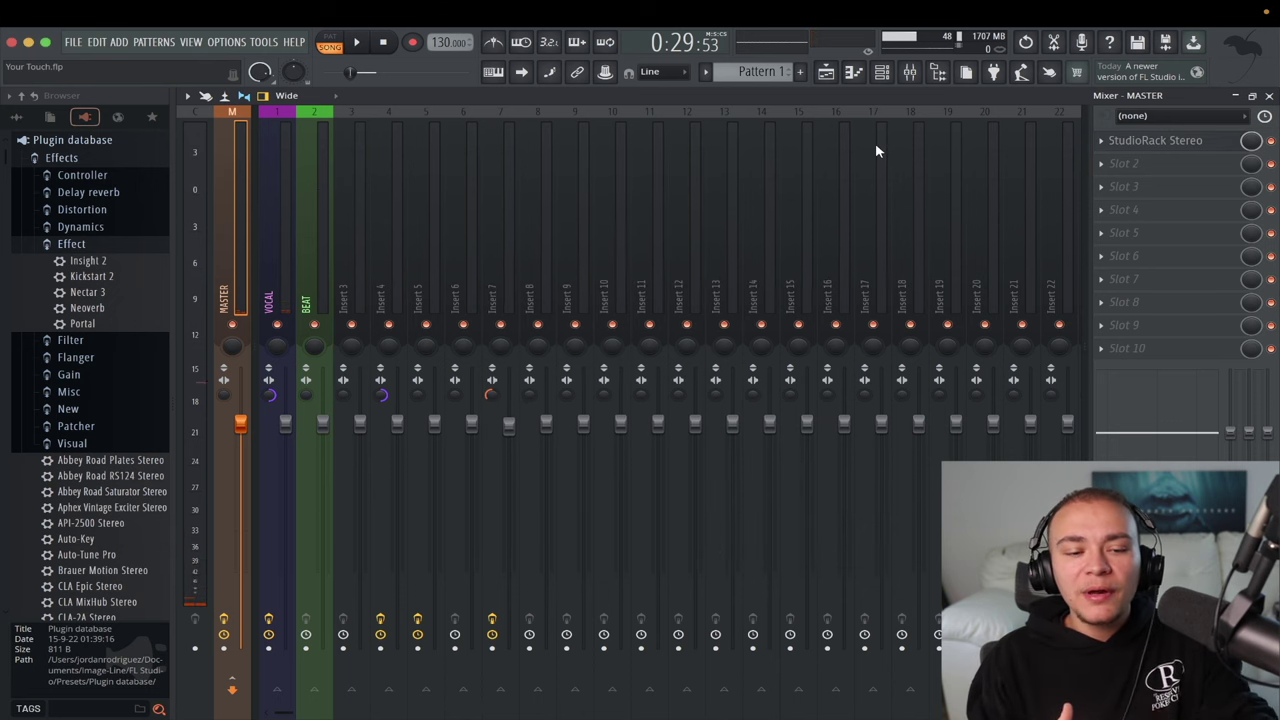
# Step: Open F6-RTA from the vocal's StudioRack to review its EQ settings
pyautogui.click(277, 211)
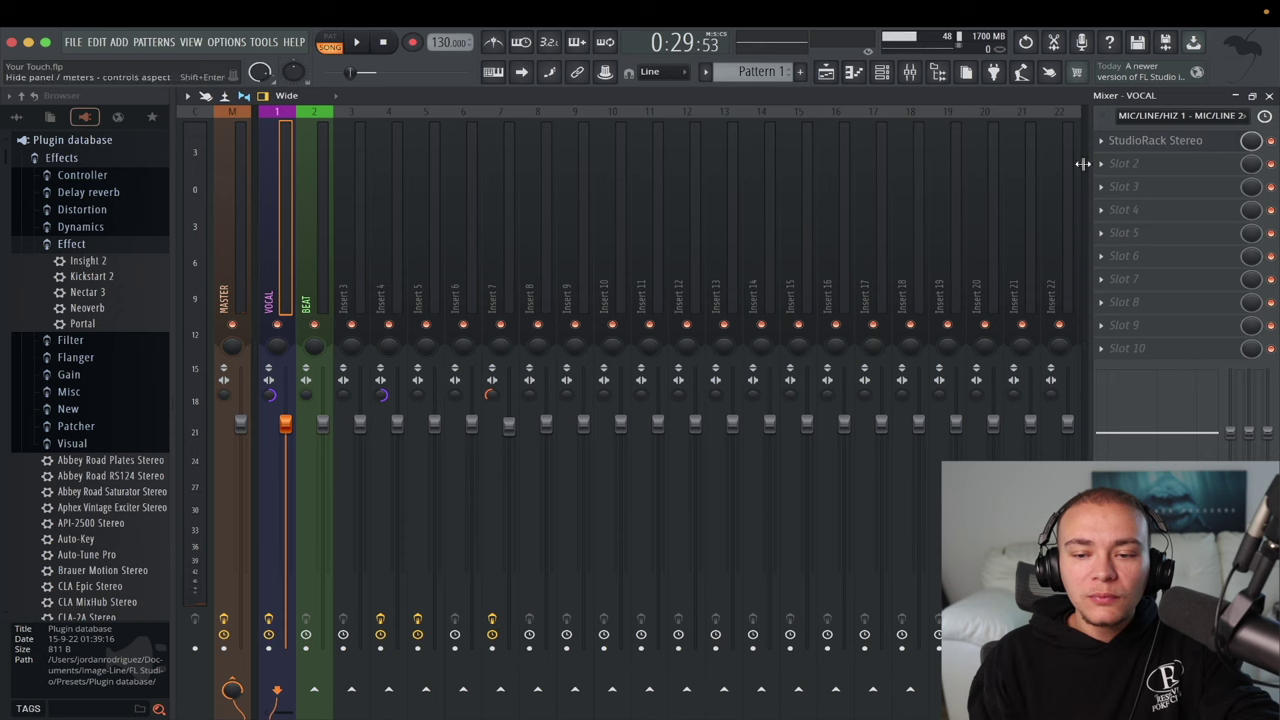
pyautogui.click(1155, 141)
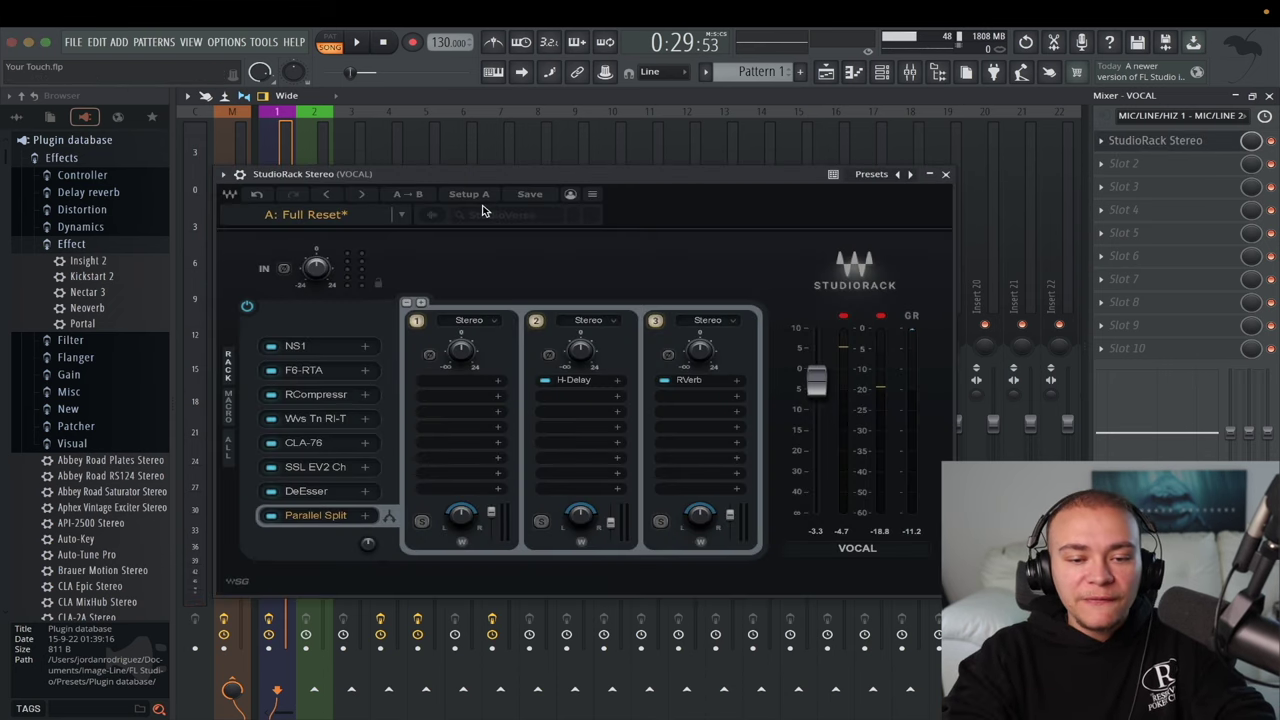
pyautogui.click(328, 372)
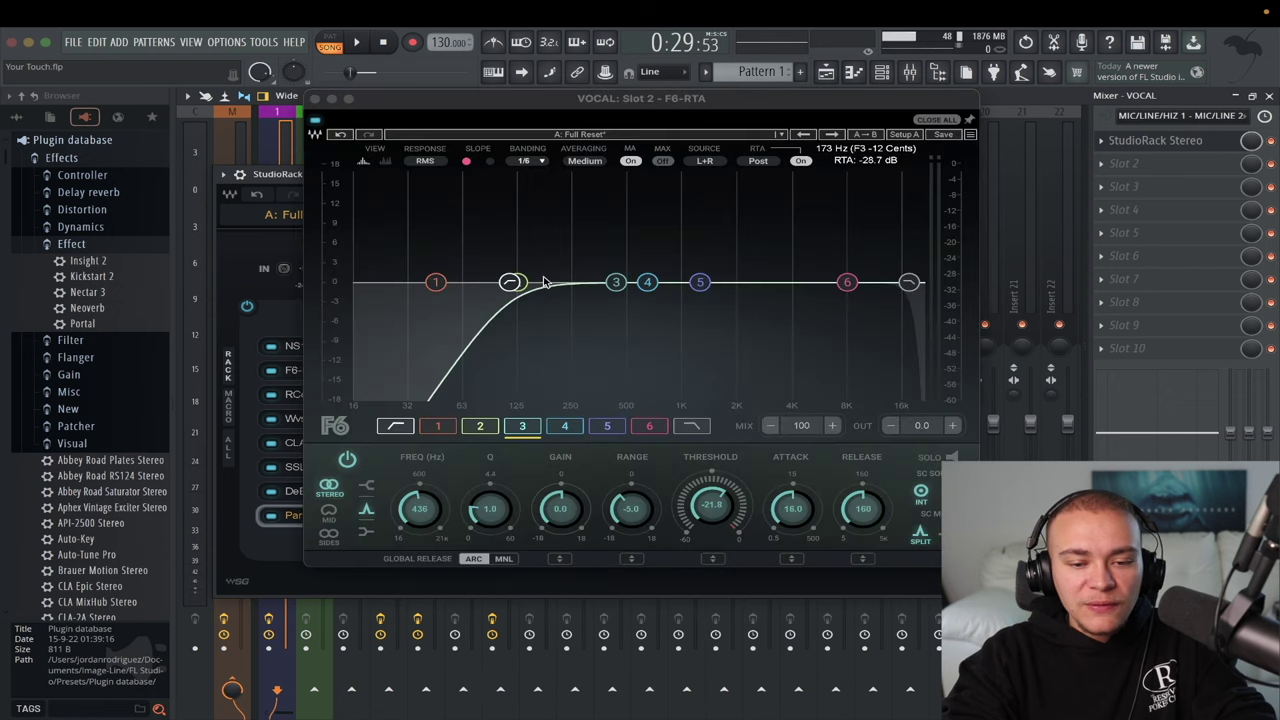
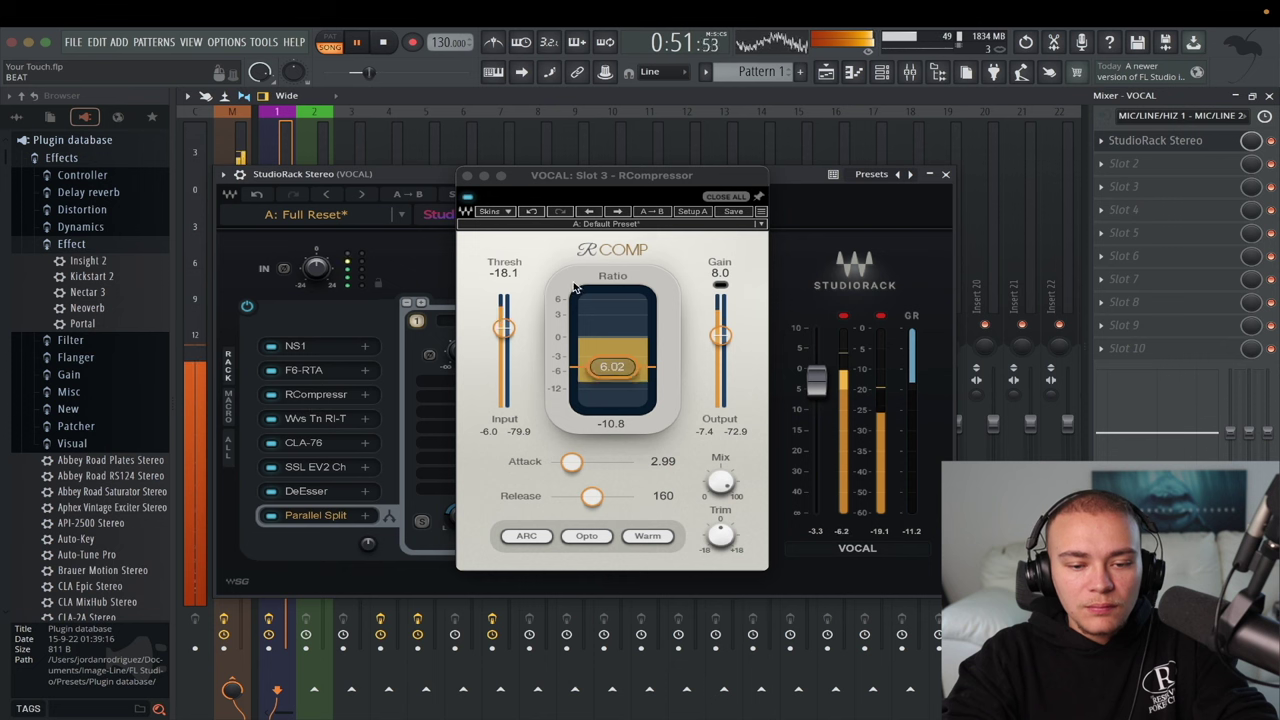
# Step: Set the vocal RCompressor's ratio to 5.73 and close the compressor
pyautogui.click(508, 340)
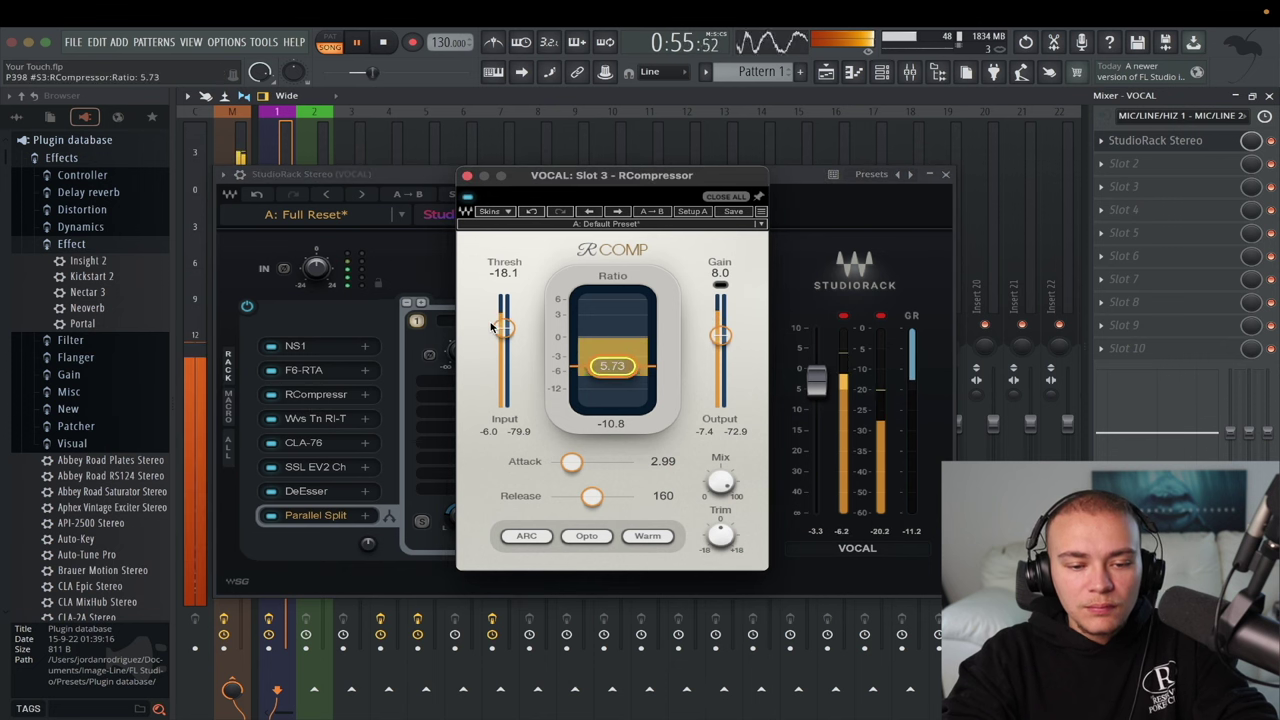
pyautogui.click(380, 400)
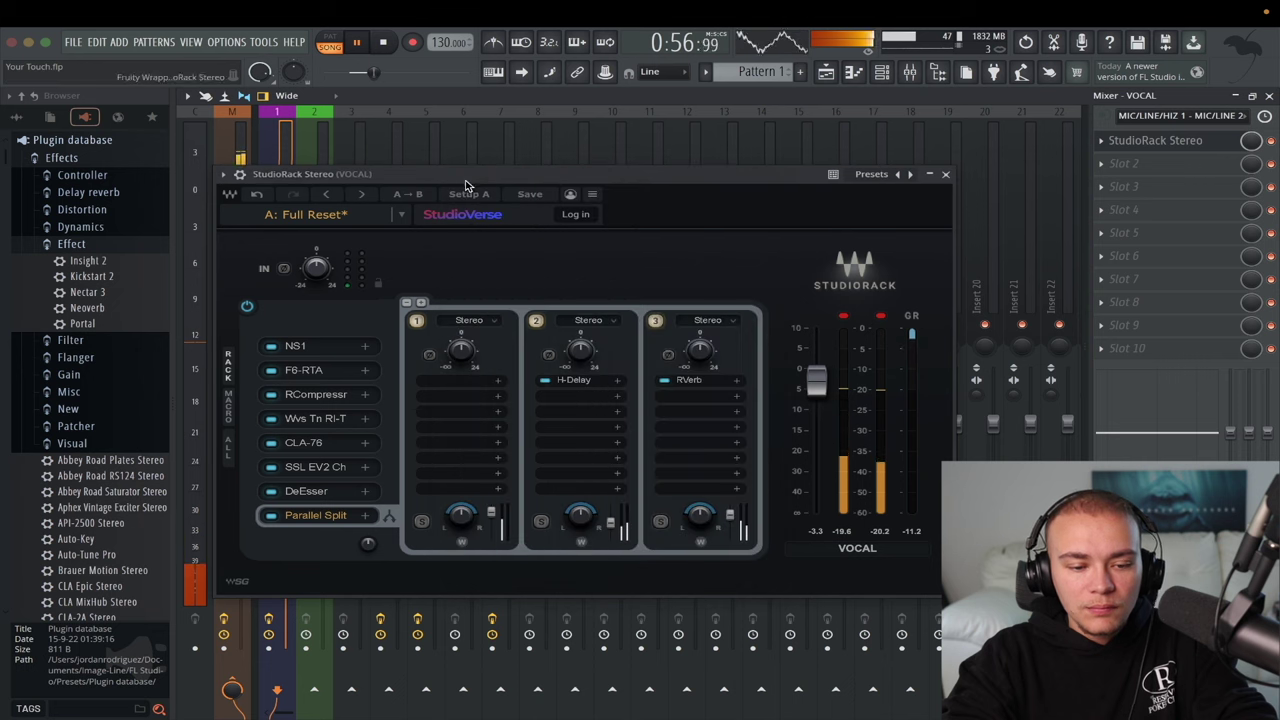
# Step: Set the vocal CLA-76's output to about -19.5, input to -31.8 and trim to 4.4 dB, and close it
pyautogui.click(308, 444)
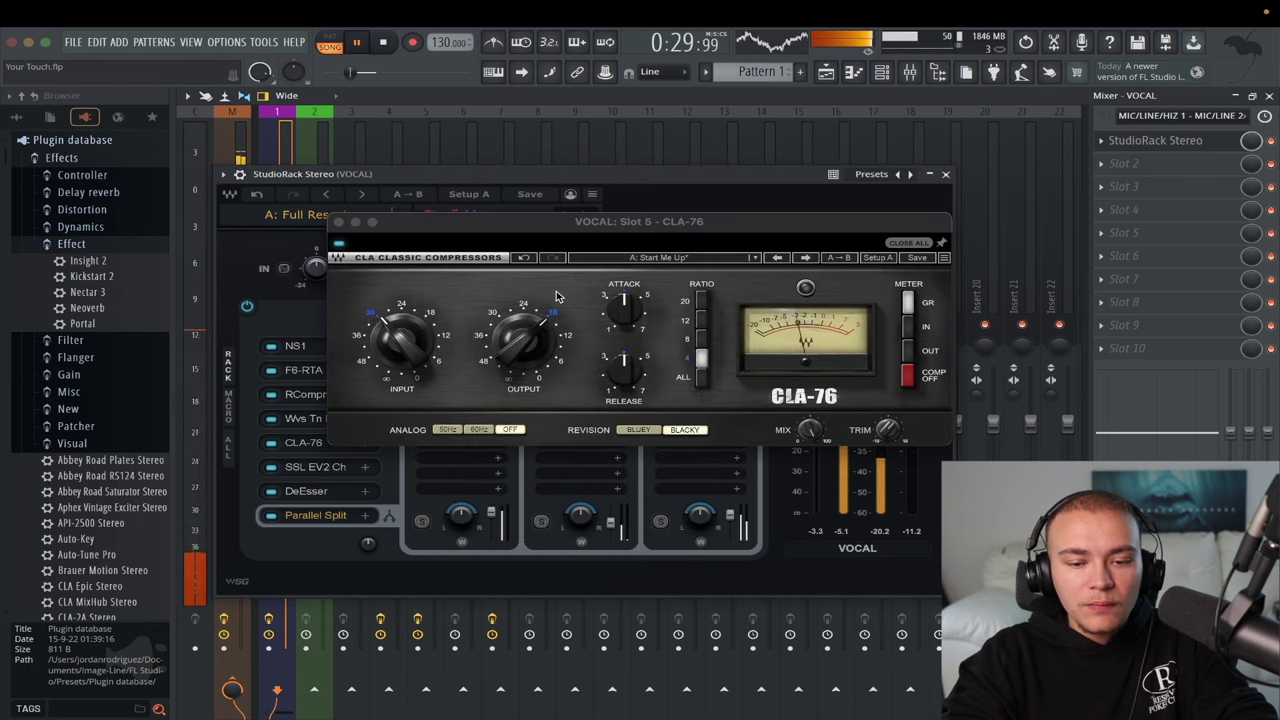
pyautogui.click(522, 340)
pyautogui.moveTo(522, 340); pyautogui.dragTo(516, 355)
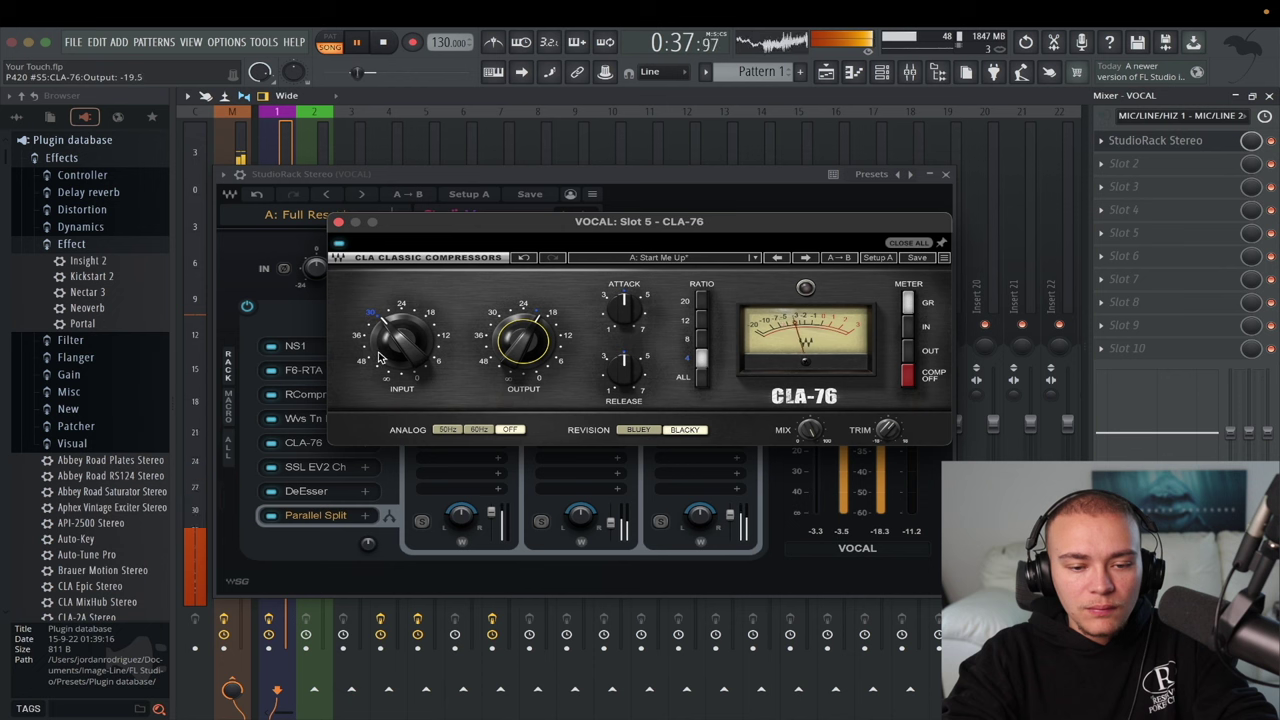
pyautogui.scroll(1, 395, 345)
pyautogui.moveTo(400, 340); pyautogui.dragTo(397, 347)
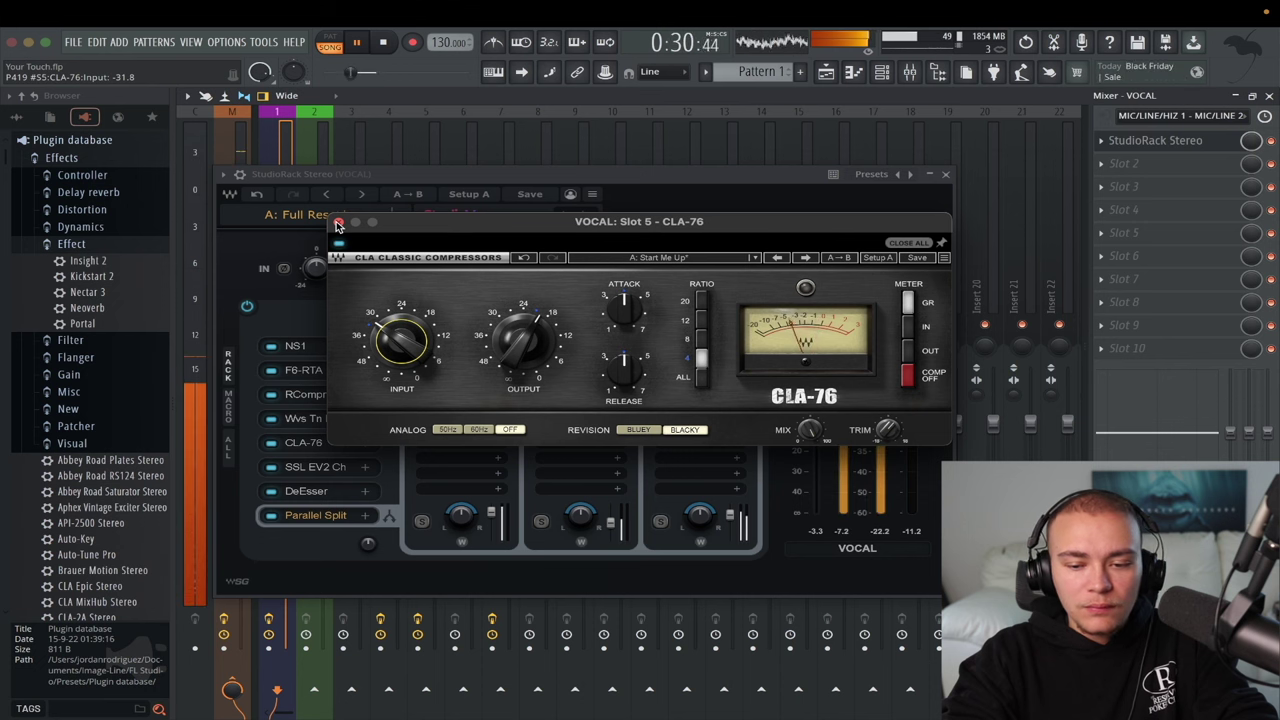
pyautogui.moveTo(887, 430); pyautogui.dragTo(887, 427)
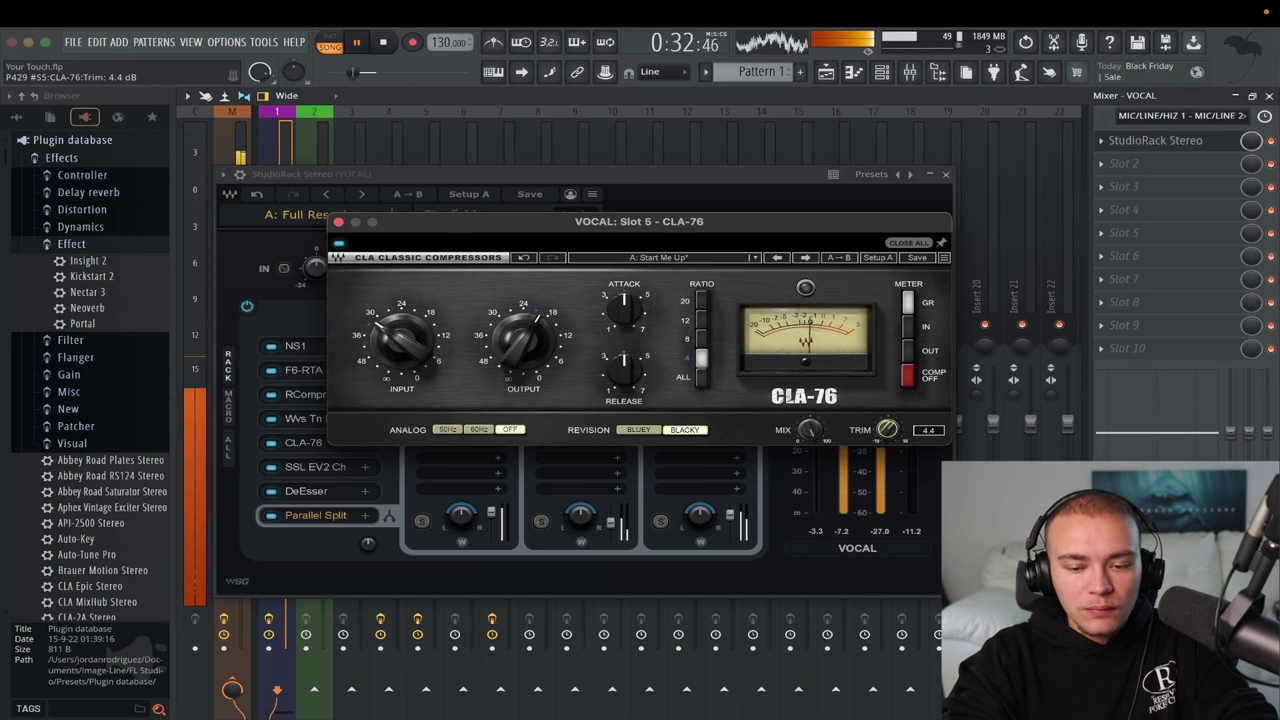
pyautogui.click(338, 221)
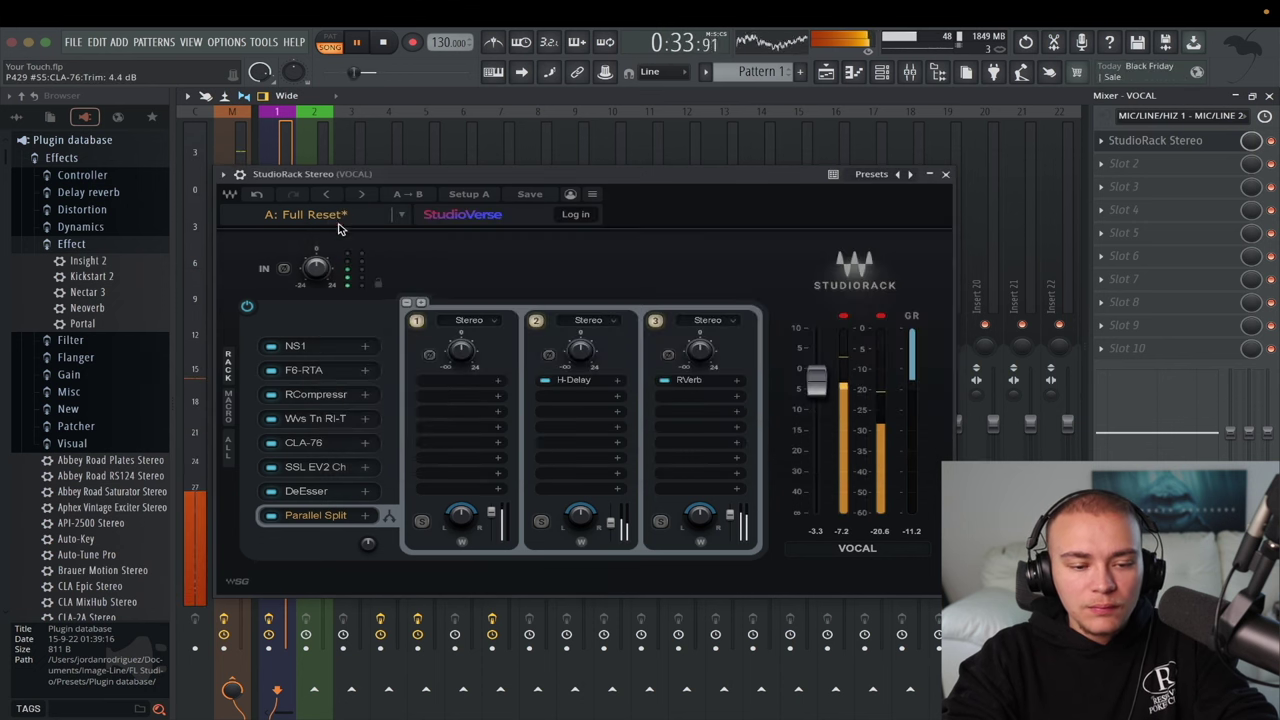
# Step: Set the HF gain of the vocal's SSL EV2 Channel to 7.7 dB and close the channel strip
pyautogui.click(319, 467)
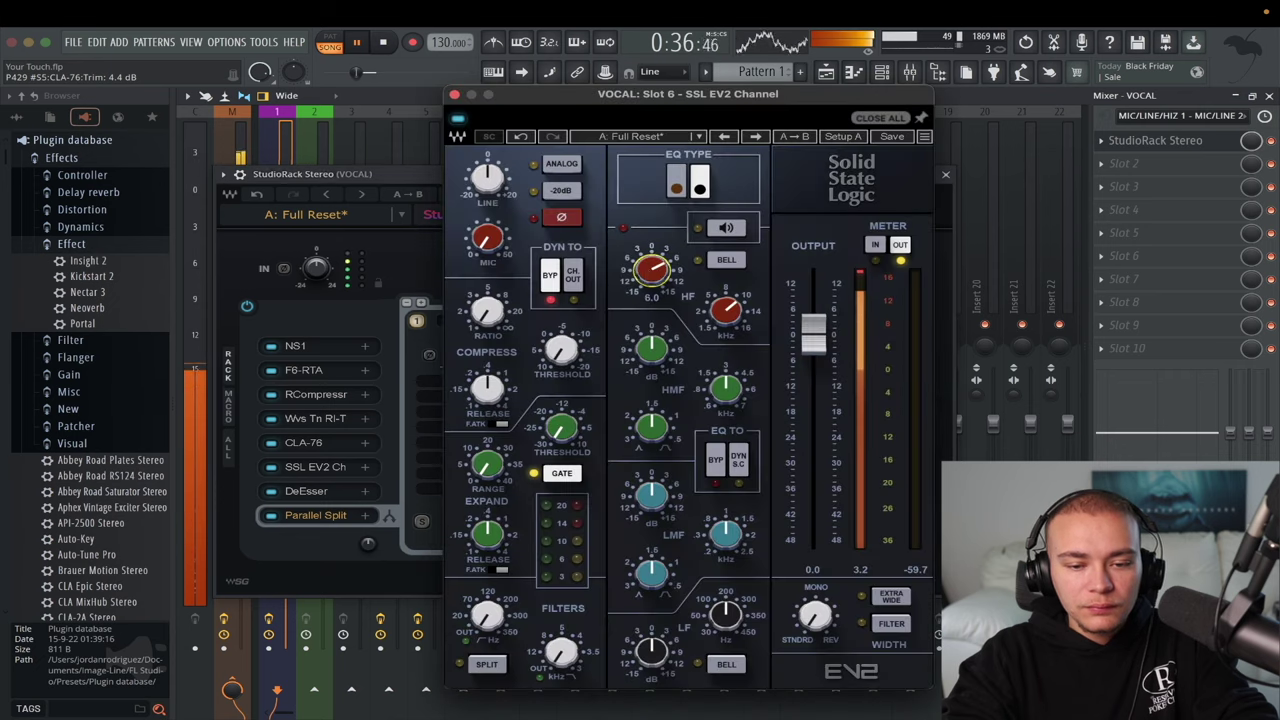
pyautogui.scroll(2, 649, 272)
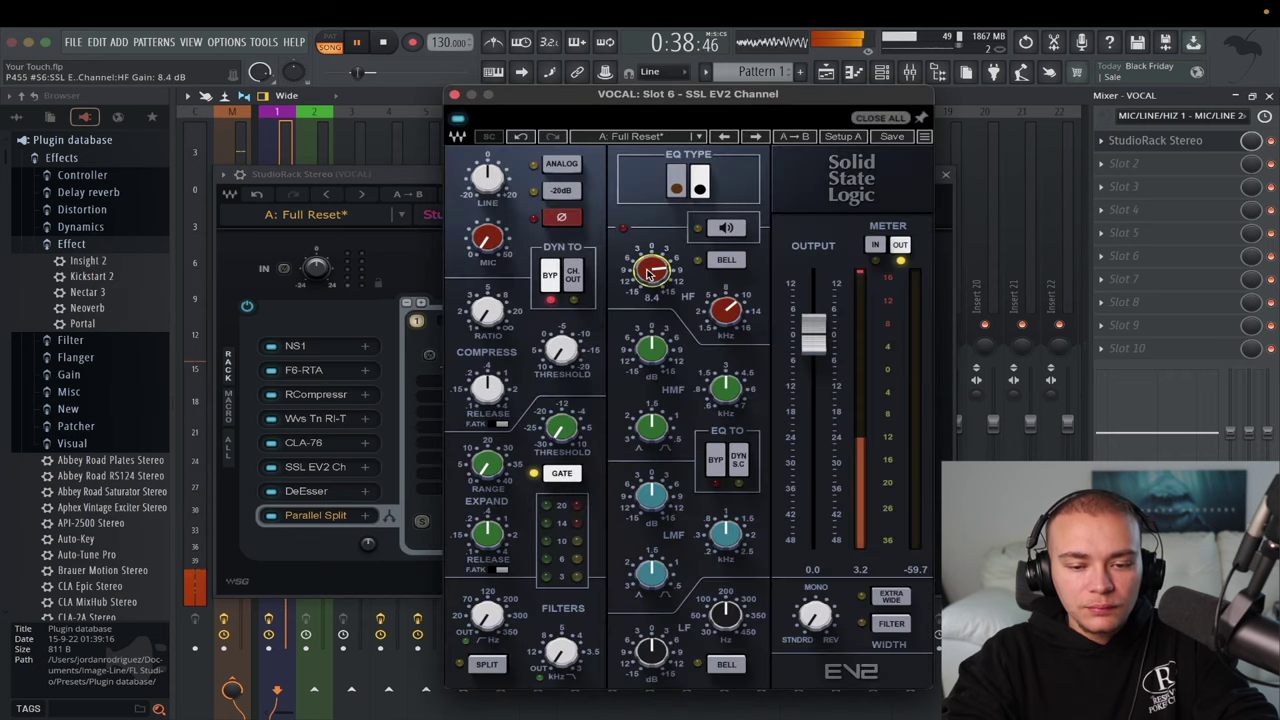
pyautogui.scroll(3, 649, 272)
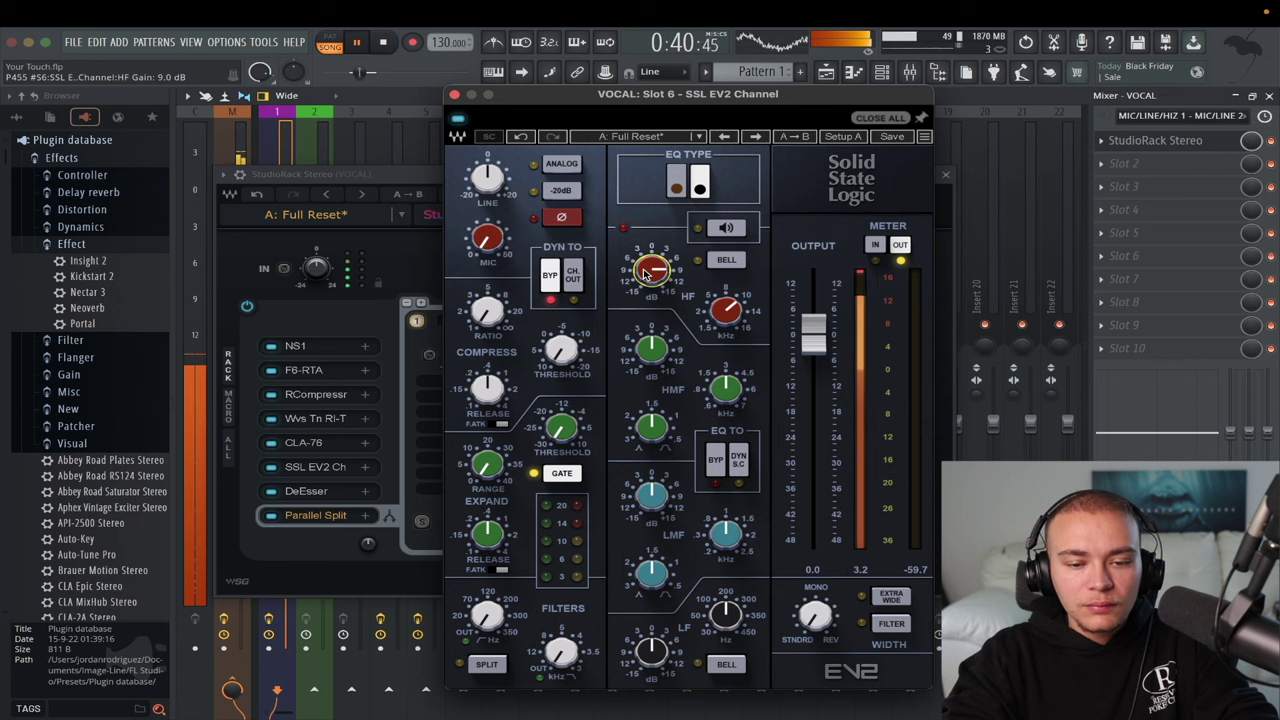
pyautogui.scroll(-2, 649, 272)
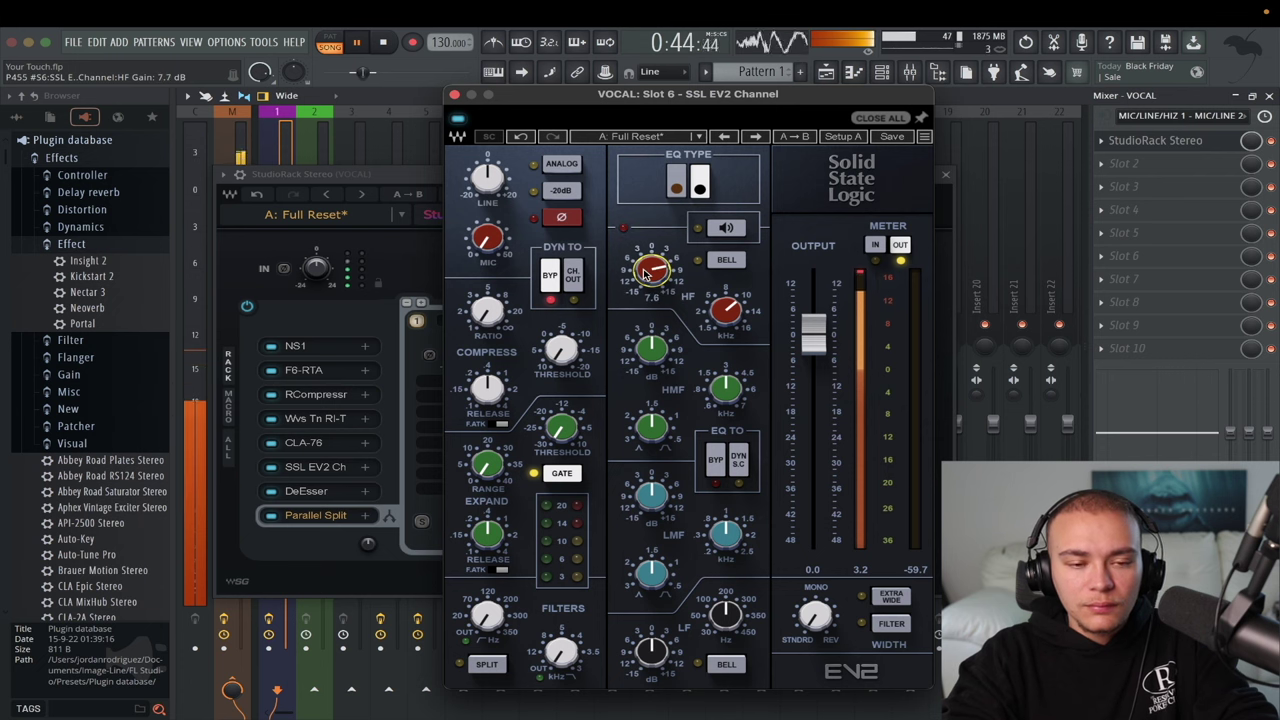
pyautogui.click(456, 95)
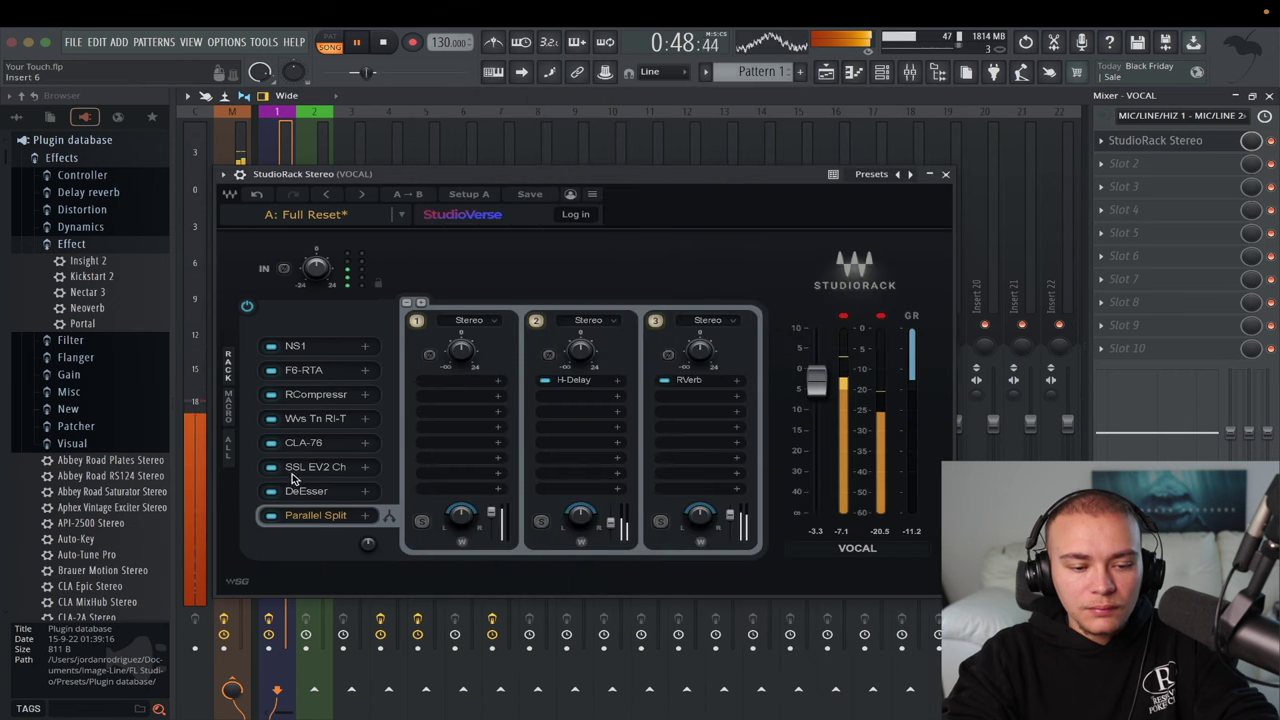
# Step: Set the vocal DeEsser's threshold to -18.3 dB and close it
pyautogui.click(303, 490)
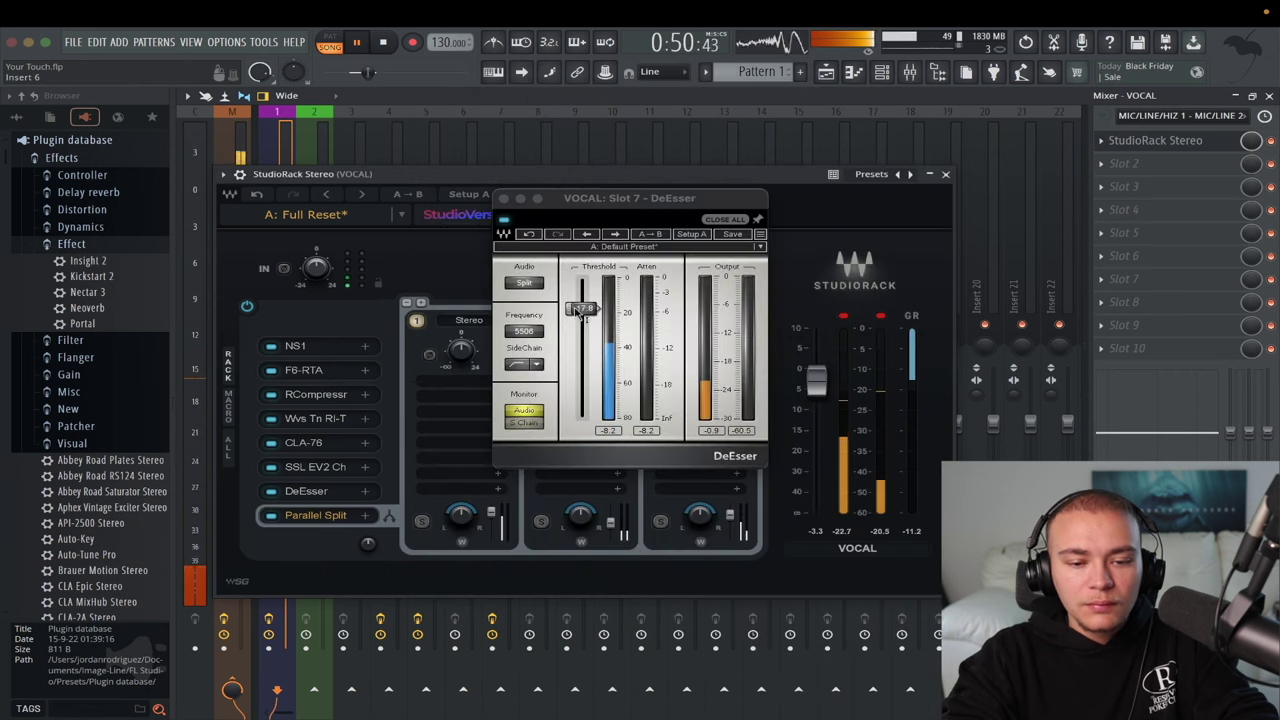
pyautogui.moveTo(578, 311); pyautogui.dragTo(578, 313)
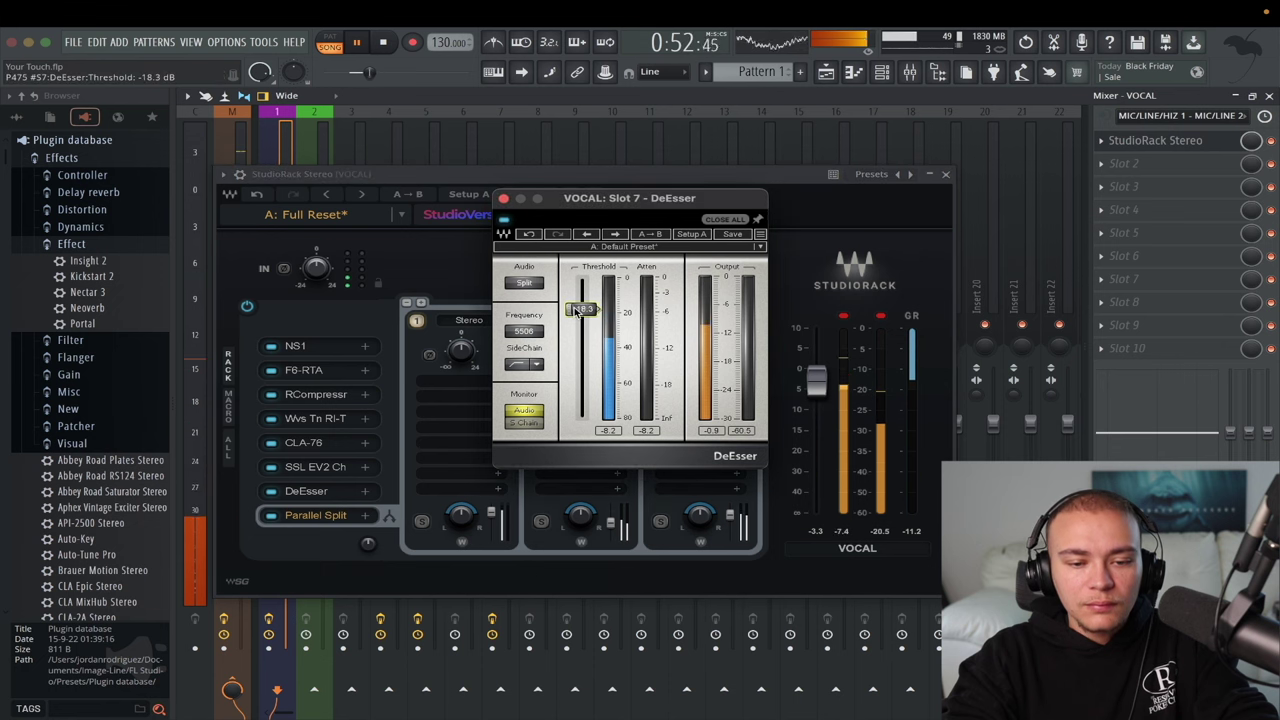
pyautogui.click(503, 198)
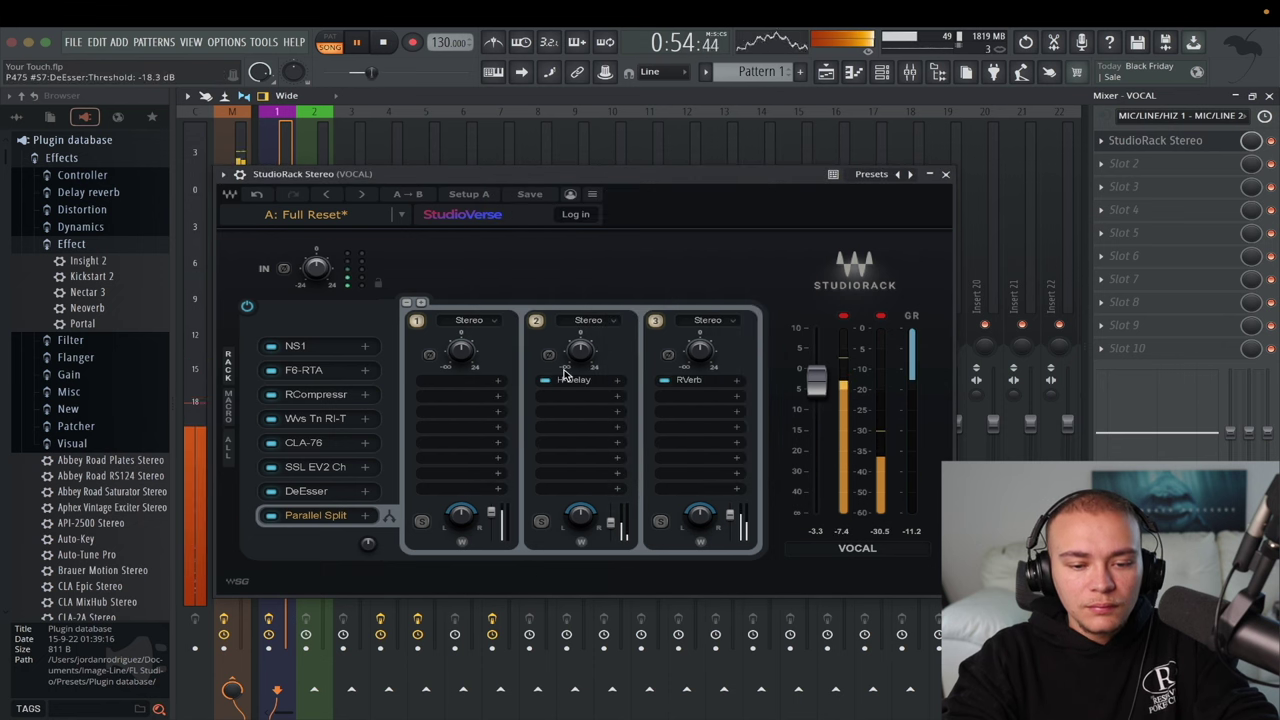
# Step: In the vocal's parallel split, set the H-Delay rack's output to -12.8 and the RVerb rack's output to -5.5
pyautogui.click(497, 537)
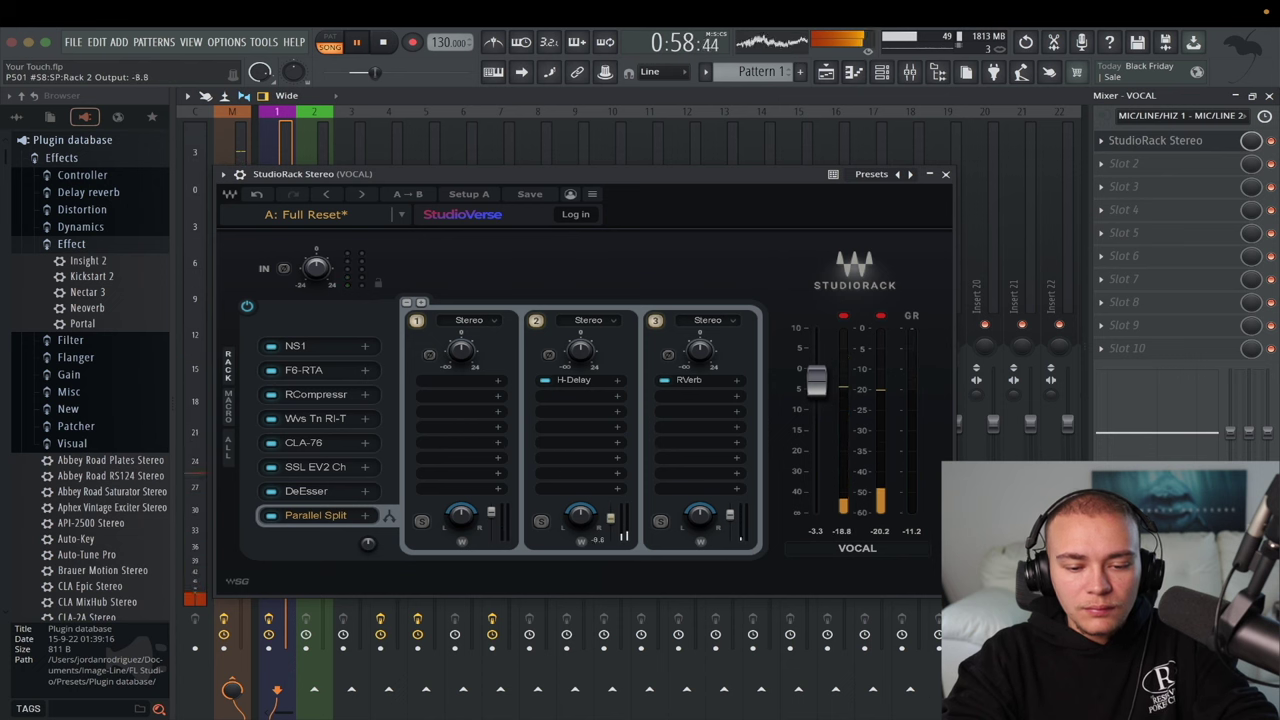
pyautogui.moveTo(610, 522); pyautogui.dragTo(612, 527)
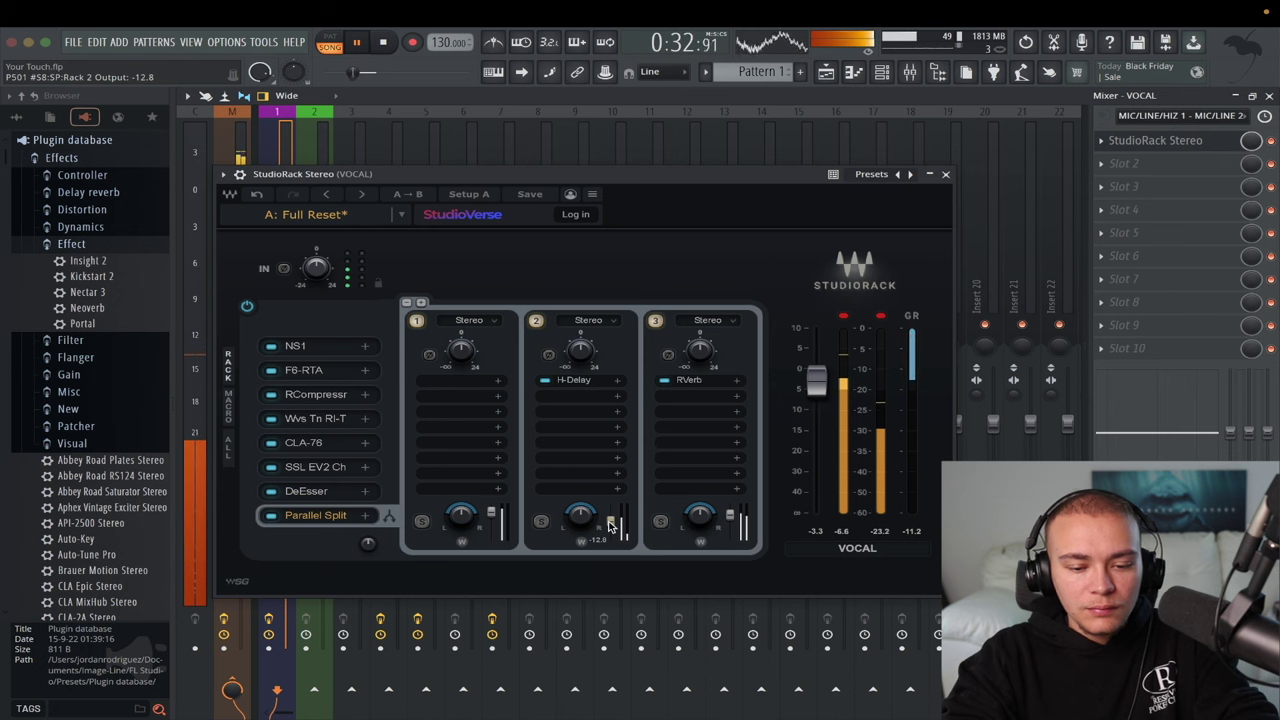
pyautogui.moveTo(730, 514); pyautogui.dragTo(730, 518)
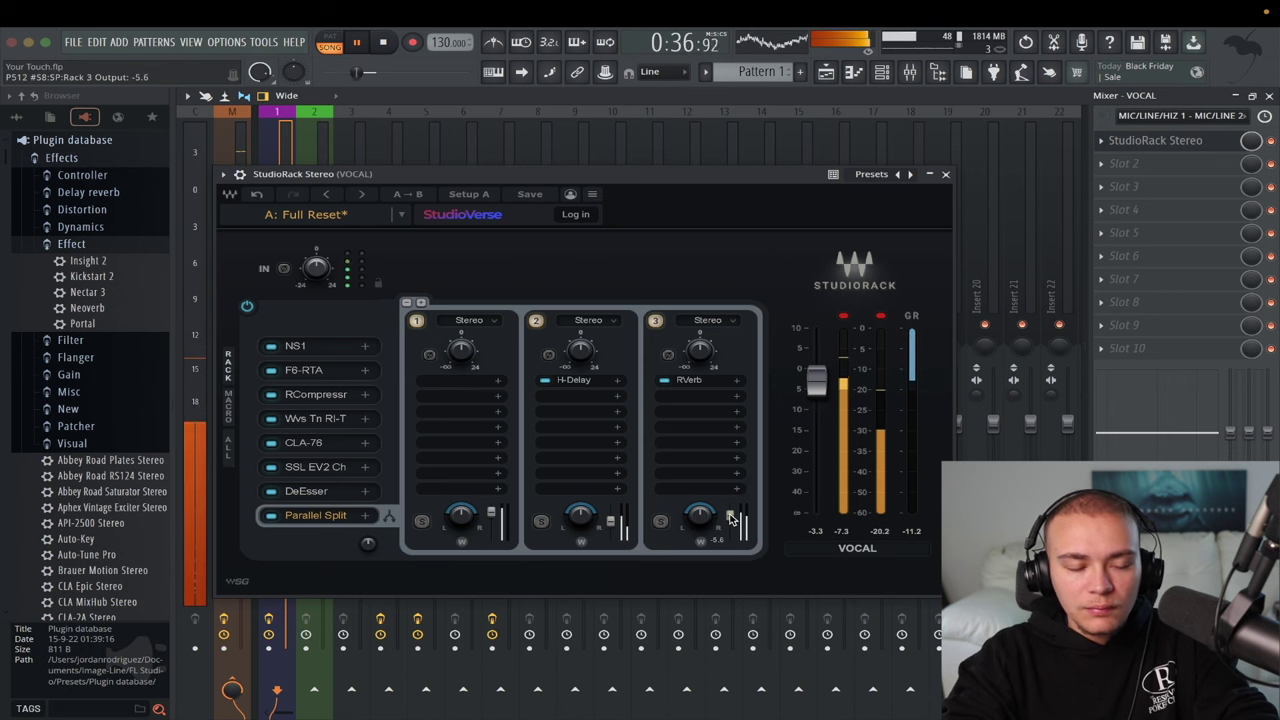
pyautogui.moveTo(730, 517); pyautogui.dragTo(730, 515)
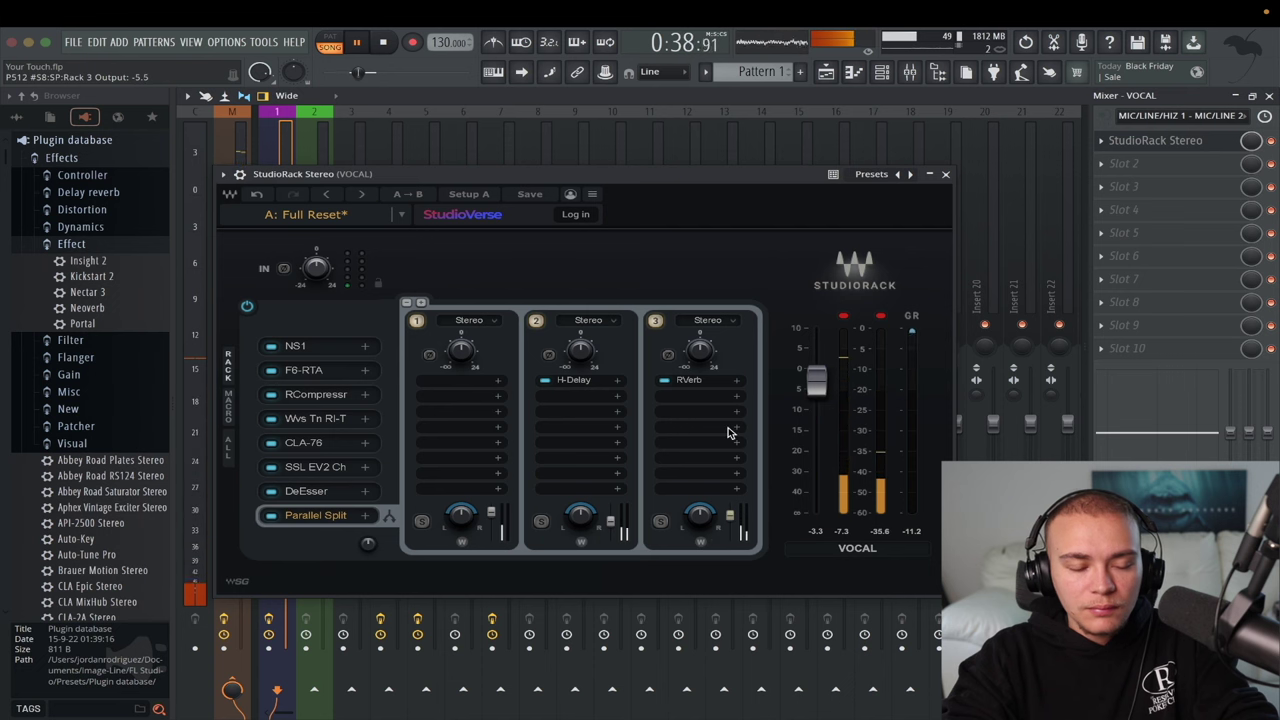
# Step: Set RVerb's predelay to 47.4 ms and close it, and check the H-Delay settings in the parallel split
pyautogui.click(689, 381)
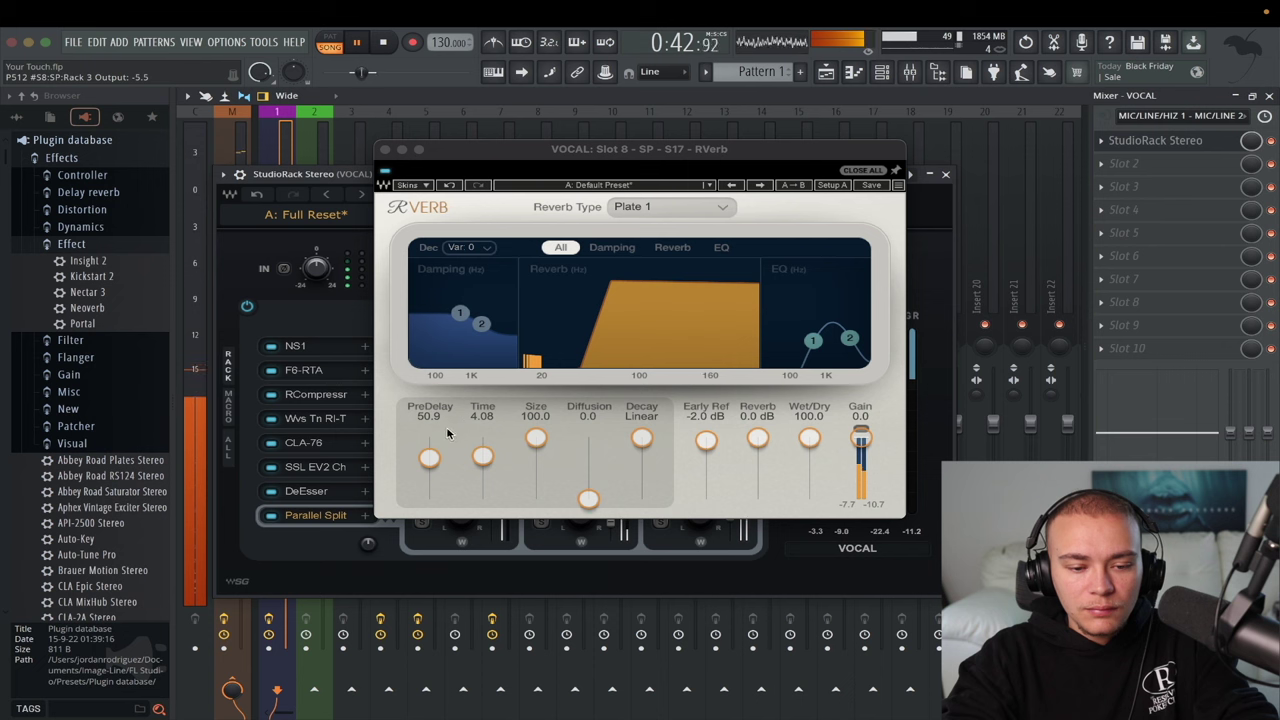
pyautogui.moveTo(430, 457); pyautogui.dragTo(430, 462)
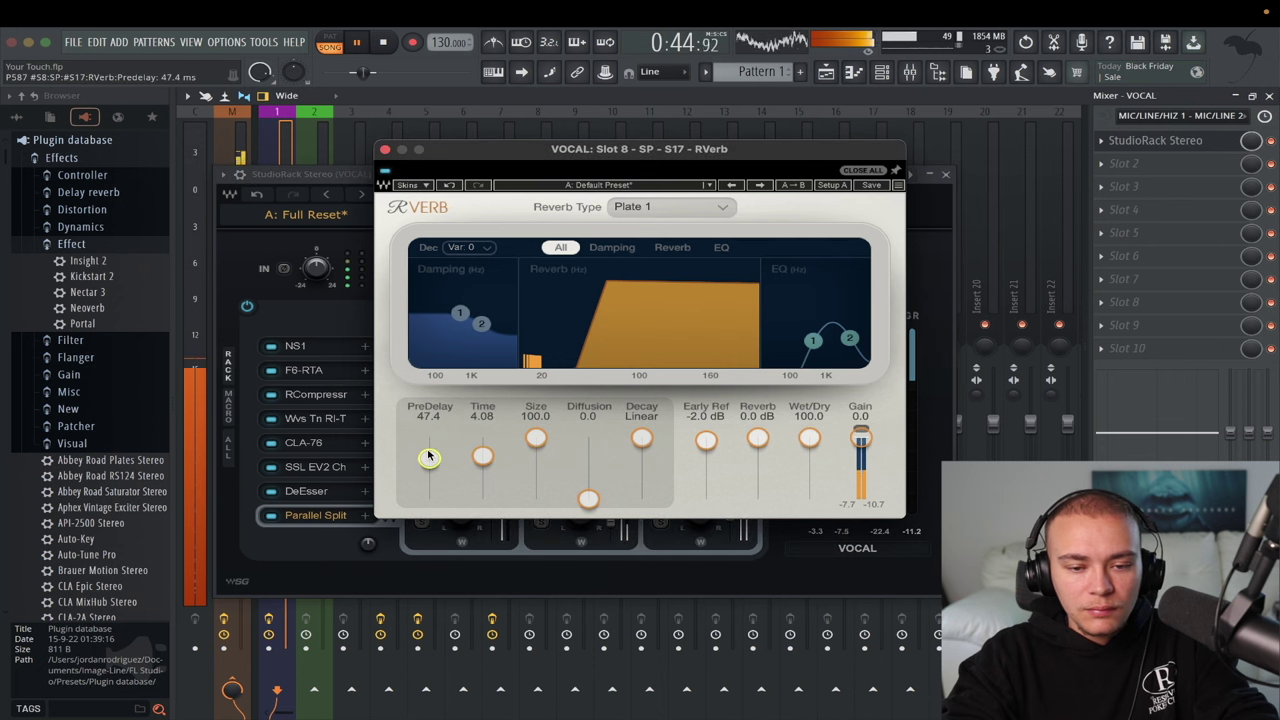
pyautogui.click(385, 150)
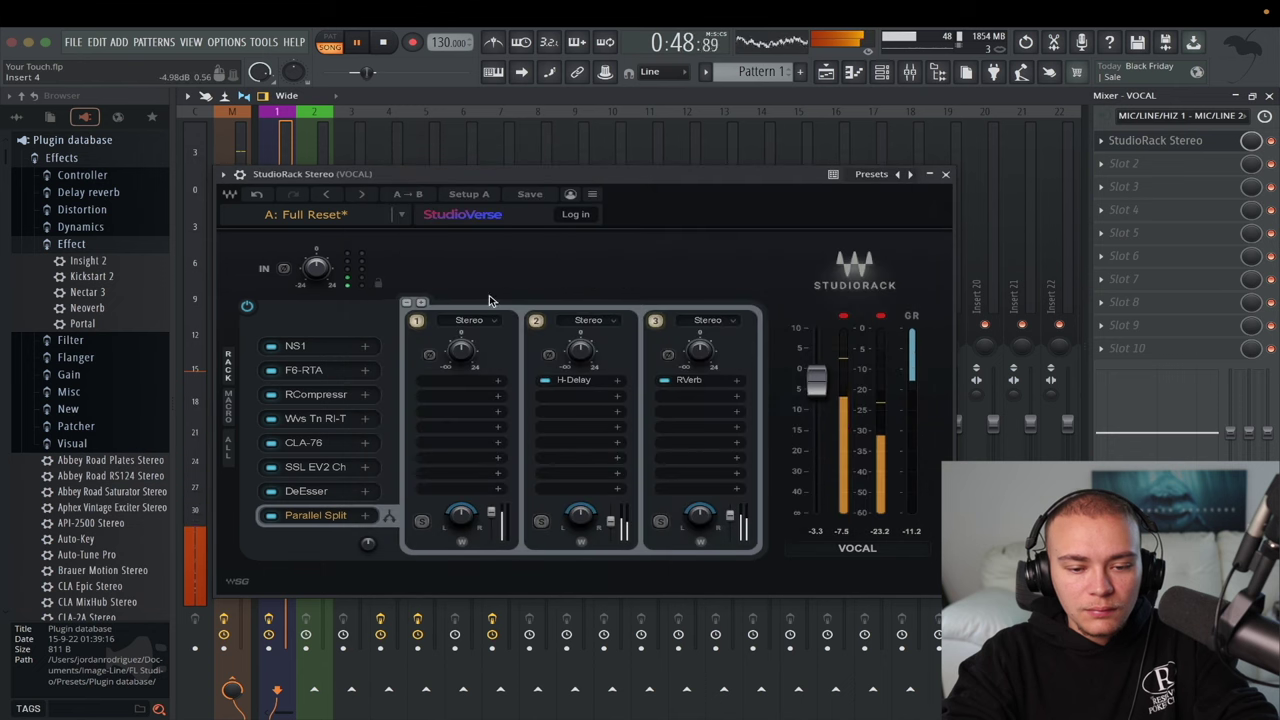
pyautogui.click(609, 394)
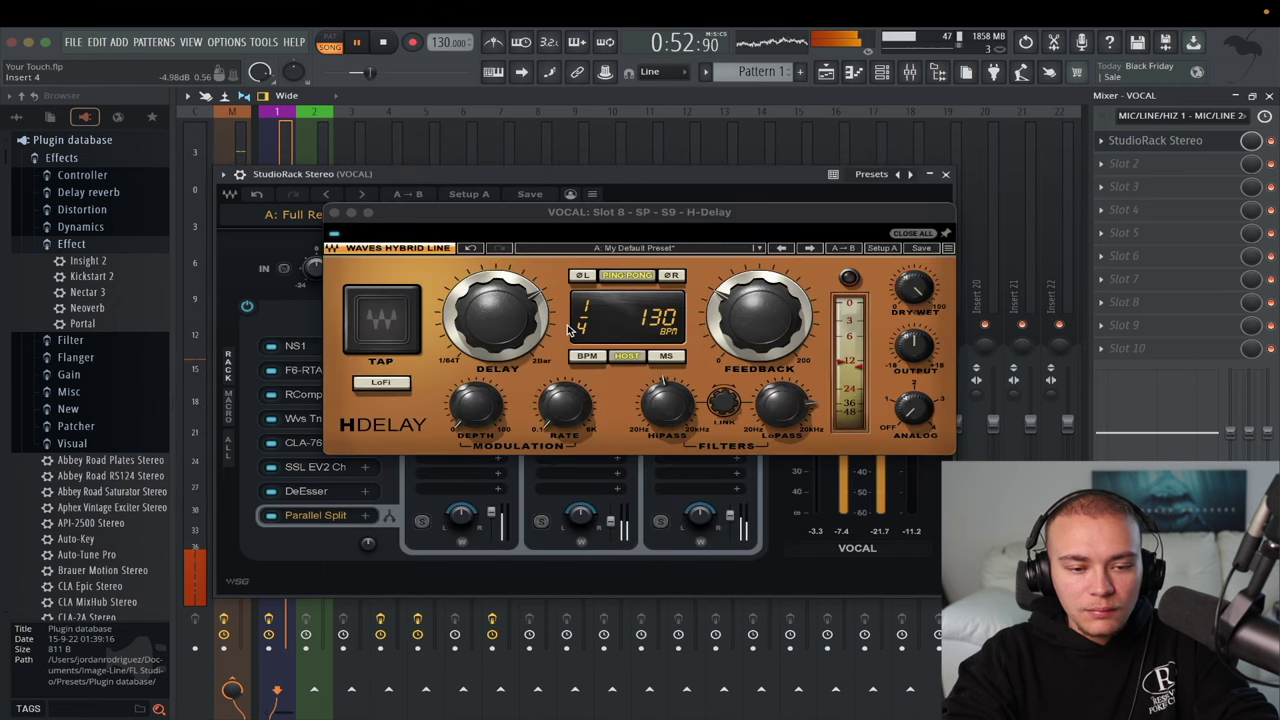
pyautogui.click(336, 213)
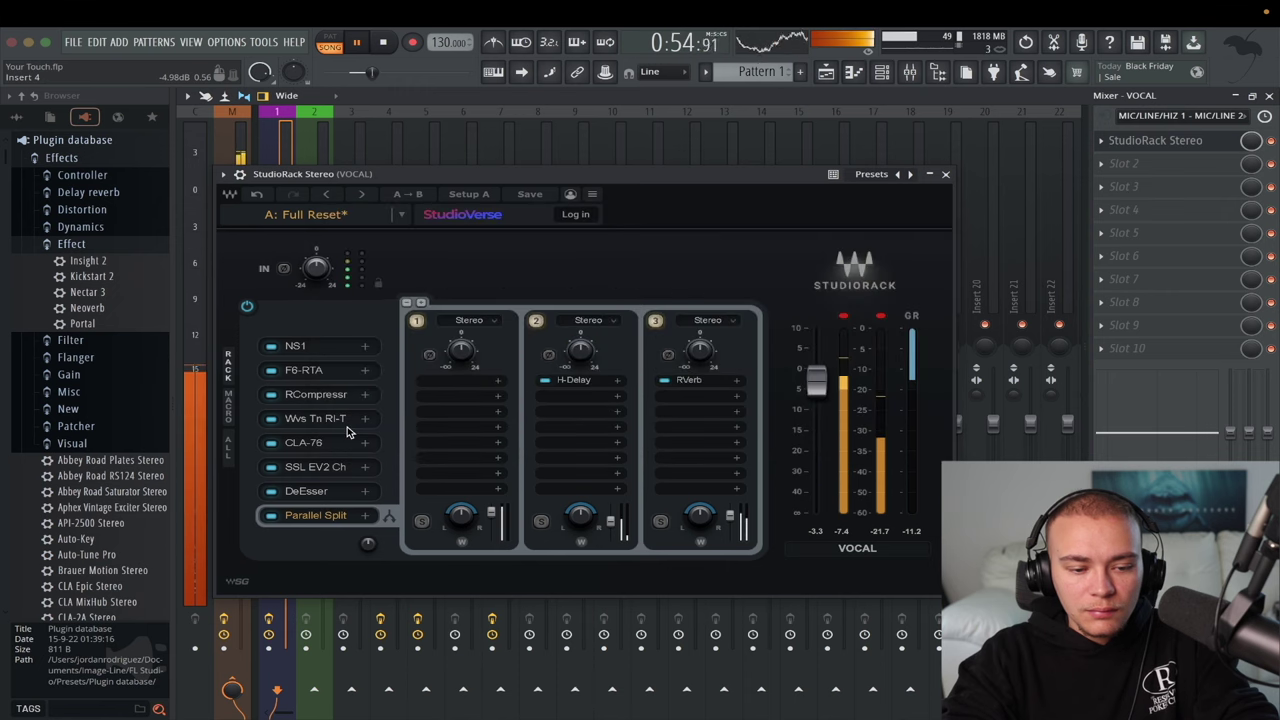
# Step: Reopen the vocal's DeEsser, set its threshold to -19.1 dB and close it
pyautogui.click(306, 491)
pyautogui.moveTo(582, 310); pyautogui.dragTo(588, 311)
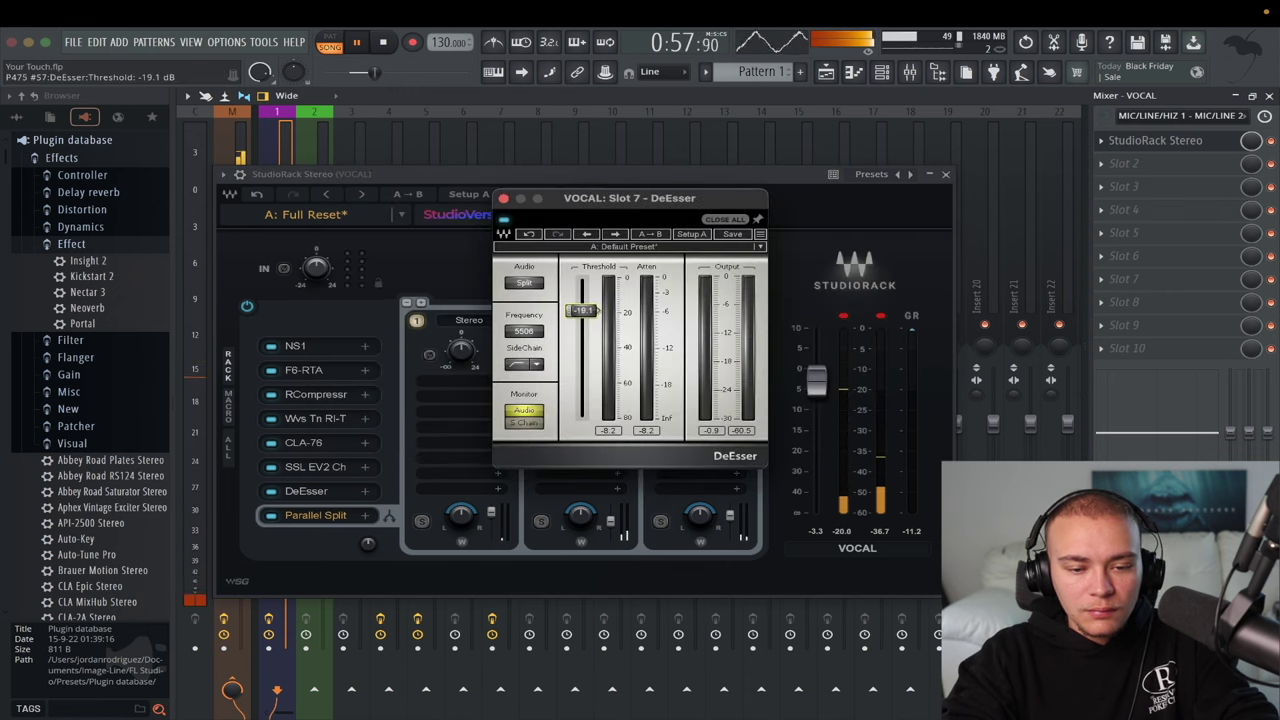
pyautogui.click(504, 199)
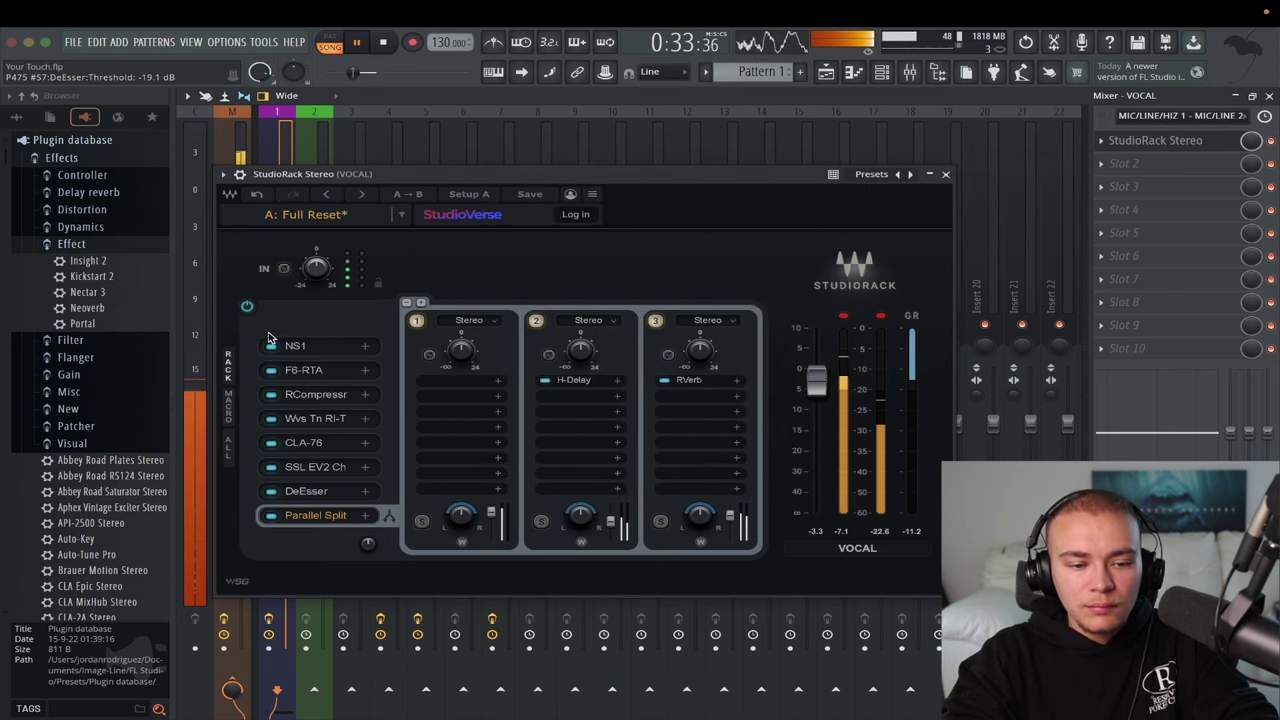
# Step: Bypass and re-enable the vocal's whole StudioRack chain during playback to compare the sound, and close the rack
pyautogui.click(248, 307)
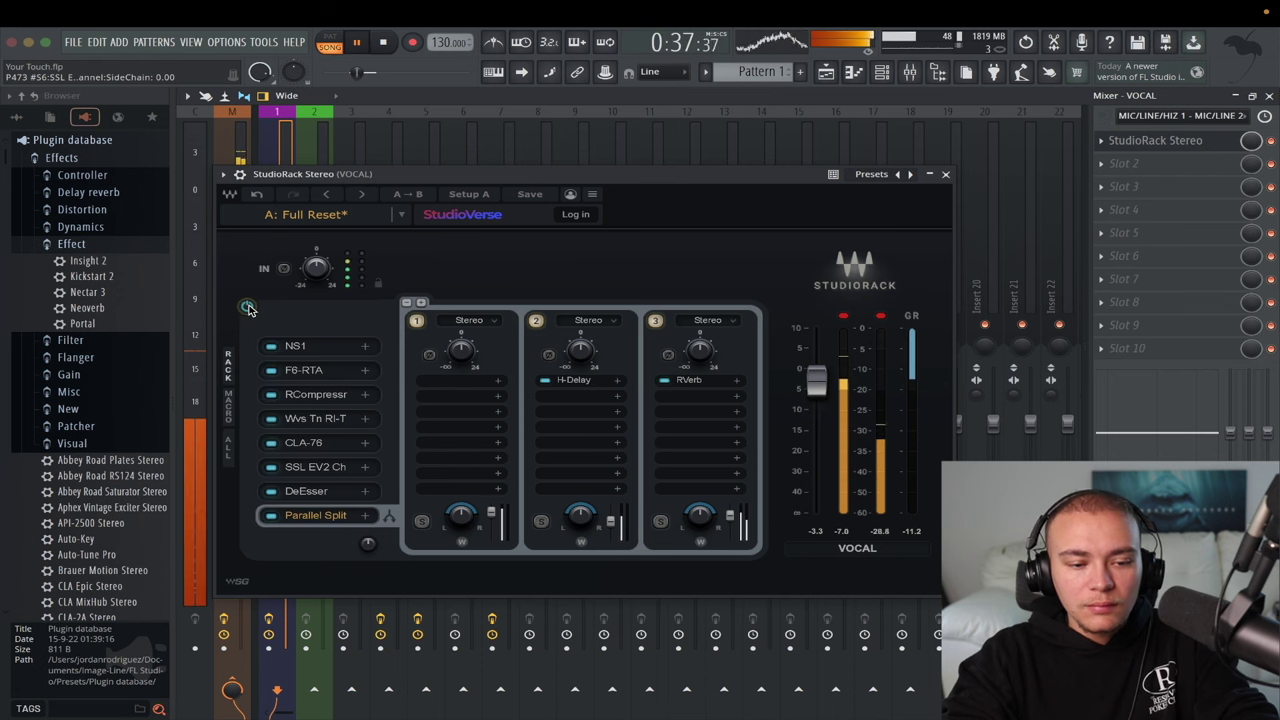
pyautogui.click(945, 174)
# Step: Open the master's StudioRack and bypass and re-enable its whole chain during playback to compare the sound
pyautogui.click(232, 260)
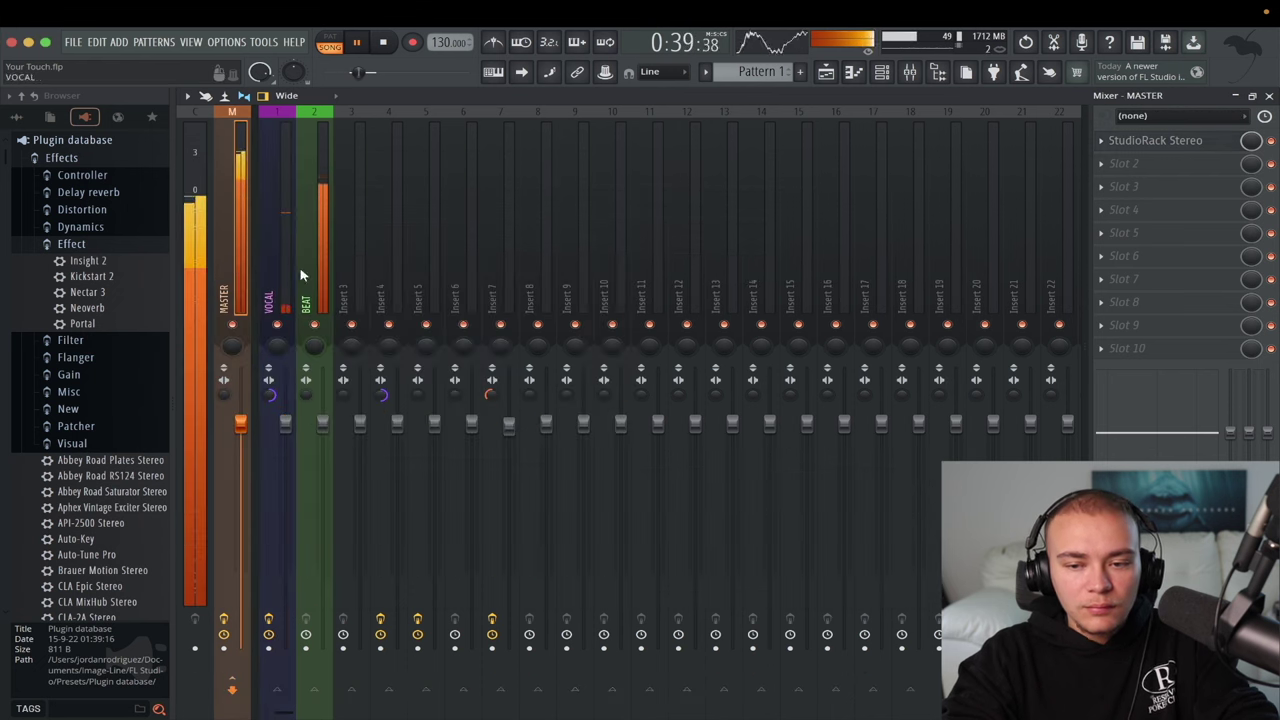
pyautogui.click(1180, 140)
pyautogui.click(523, 275)
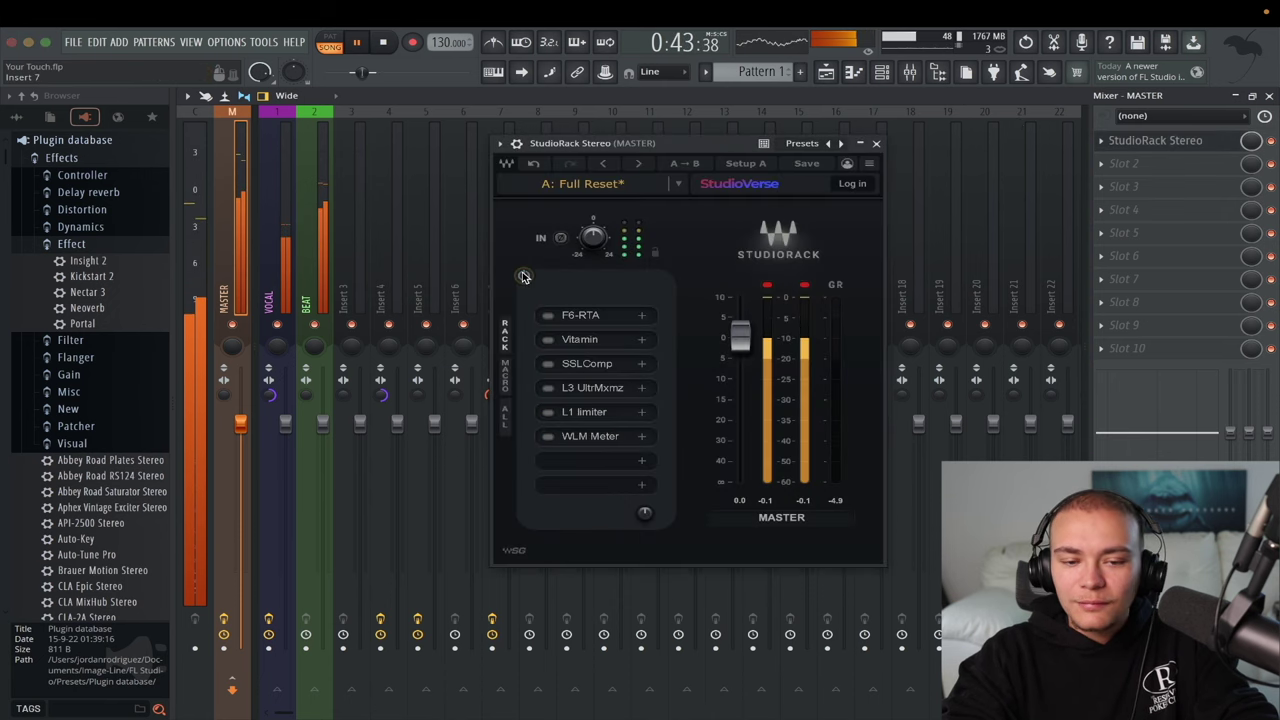
pyautogui.click(523, 275)
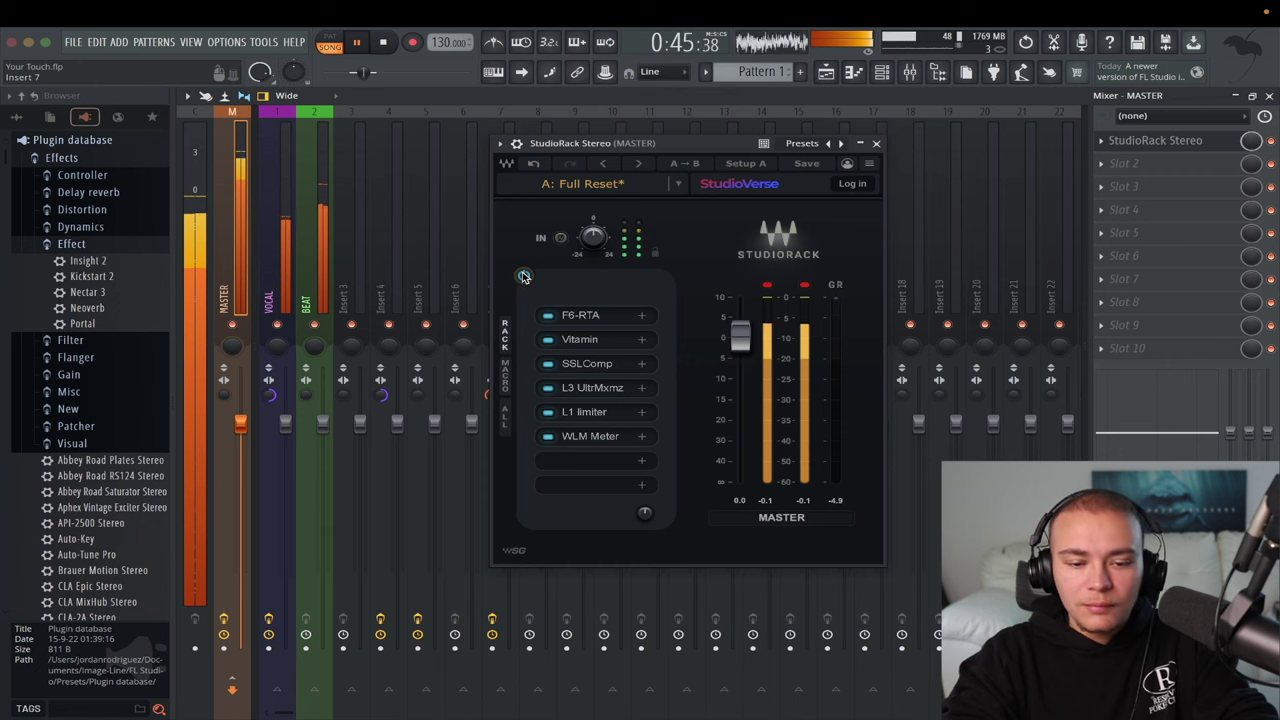